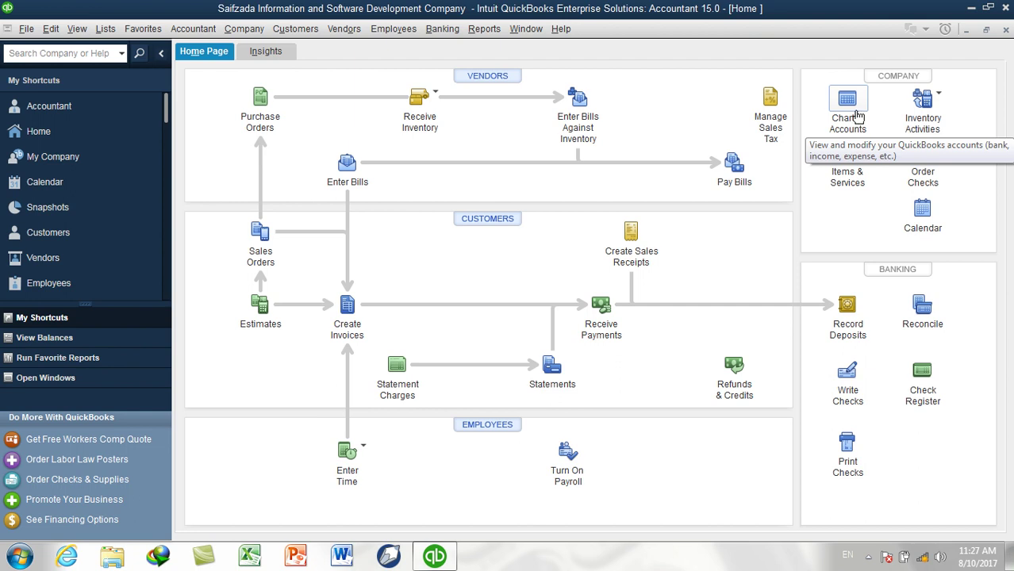
# Open the Chart of Accounts three ways: Home page icon, Lists menu, and Accountant menu
pyautogui.click(856, 119)
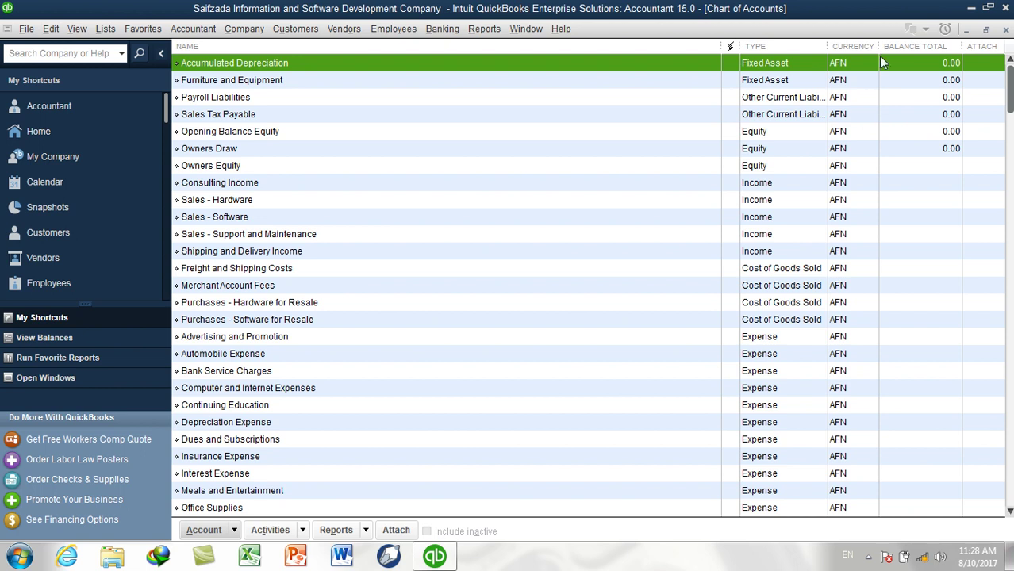
pyautogui.click(1005, 29)
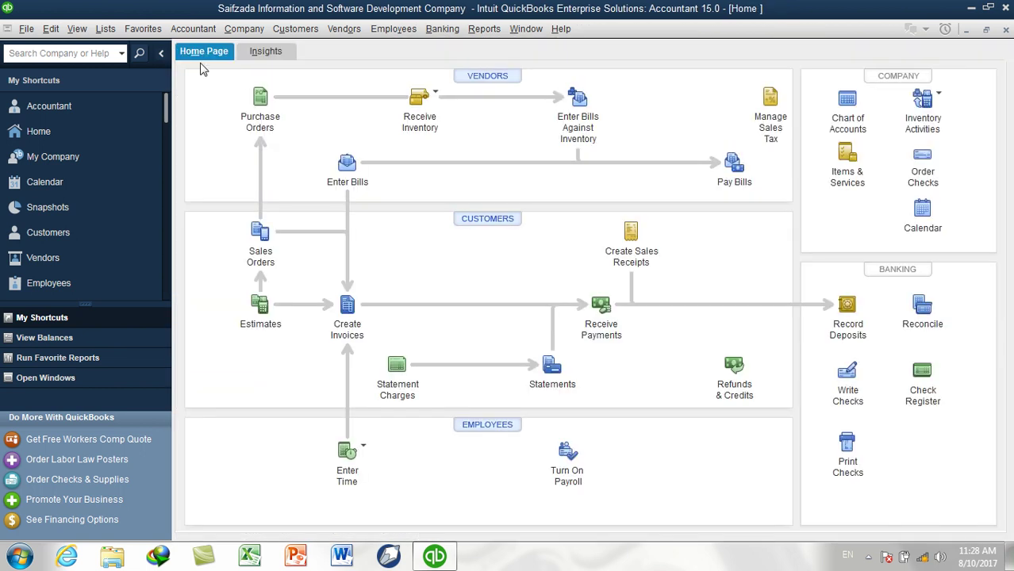
pyautogui.click(111, 31)
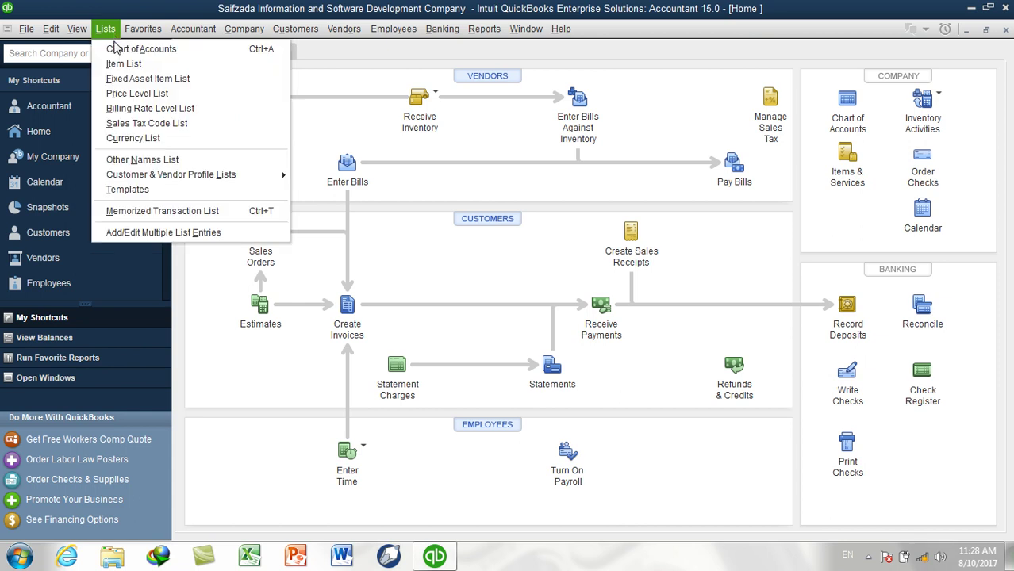
pyautogui.click(117, 50)
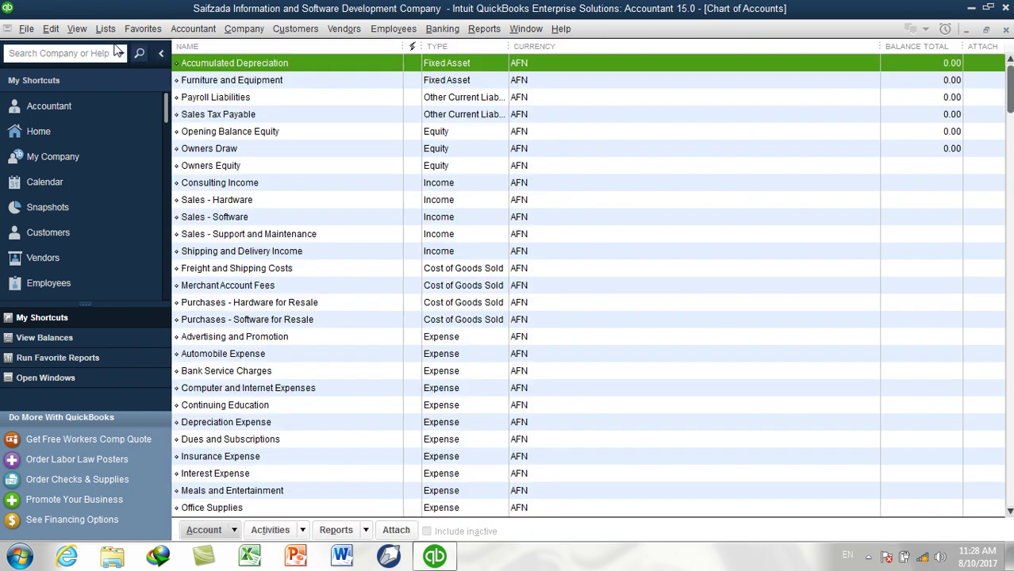
pyautogui.click(1006, 29)
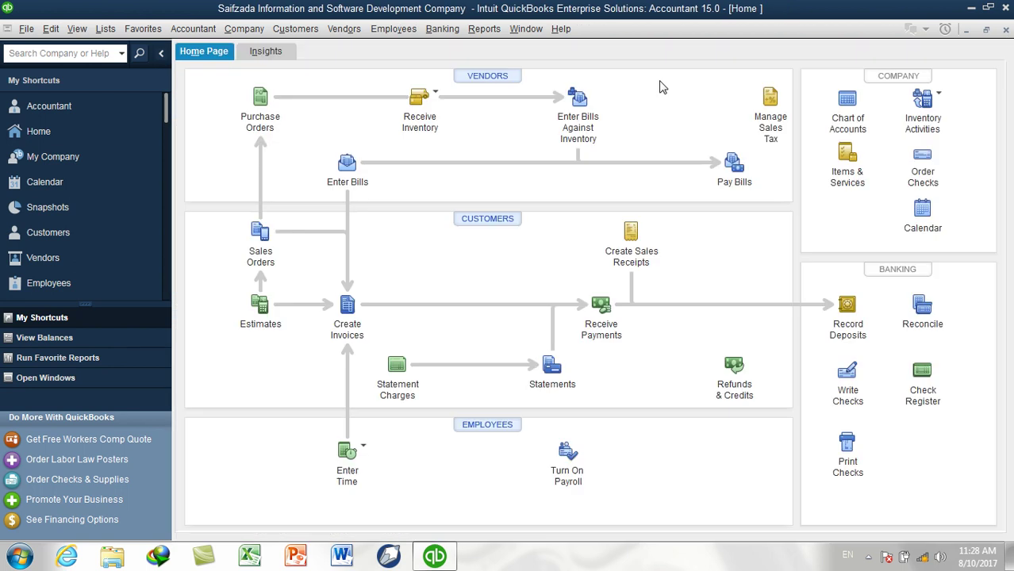
pyautogui.click(210, 36)
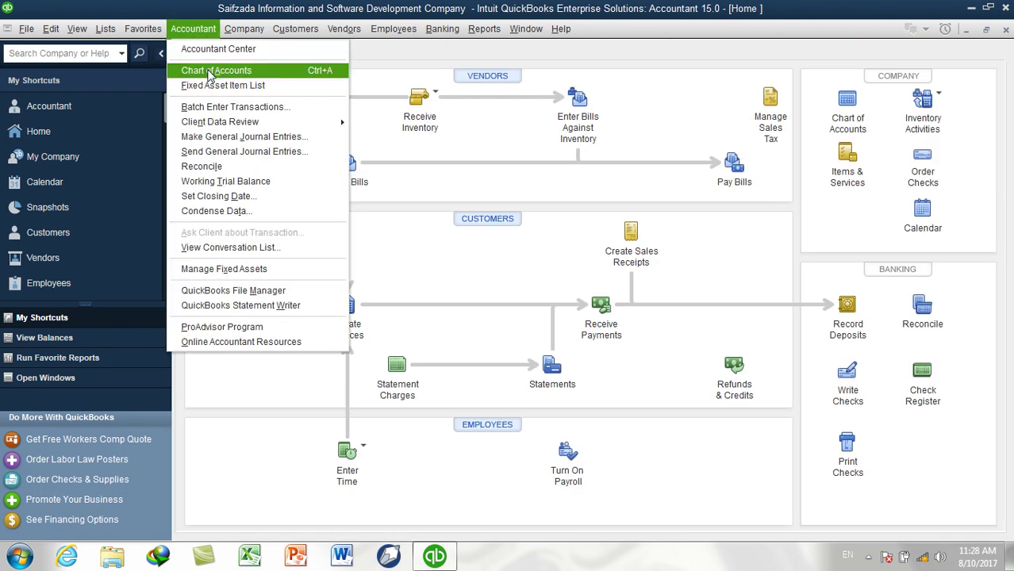
pyautogui.click(211, 74)
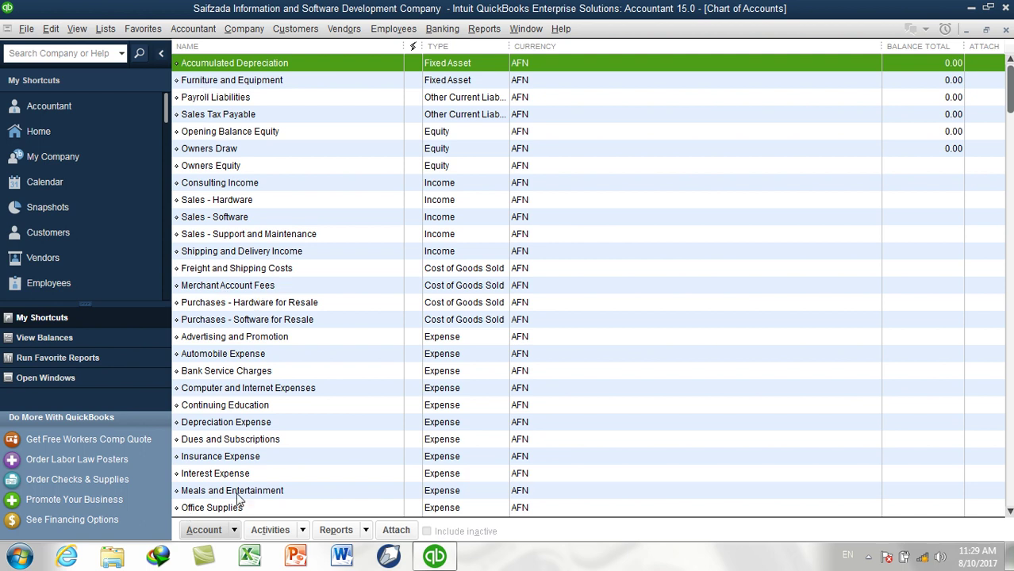
# Enable 'Use account numbers' in the company Accounting preferences and apply it
pyautogui.click(56, 29)
pyautogui.click(61, 317)
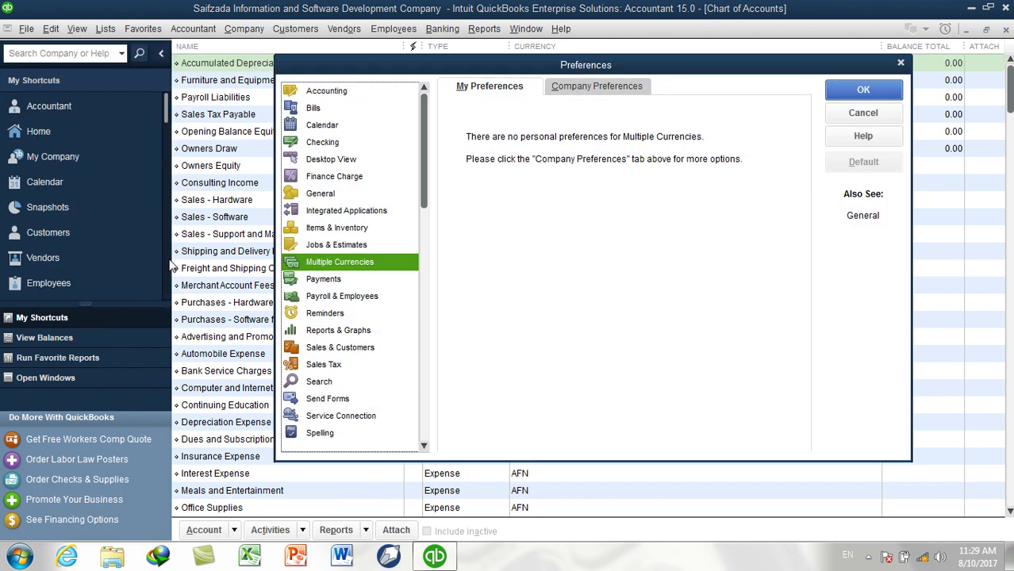
pyautogui.click(337, 93)
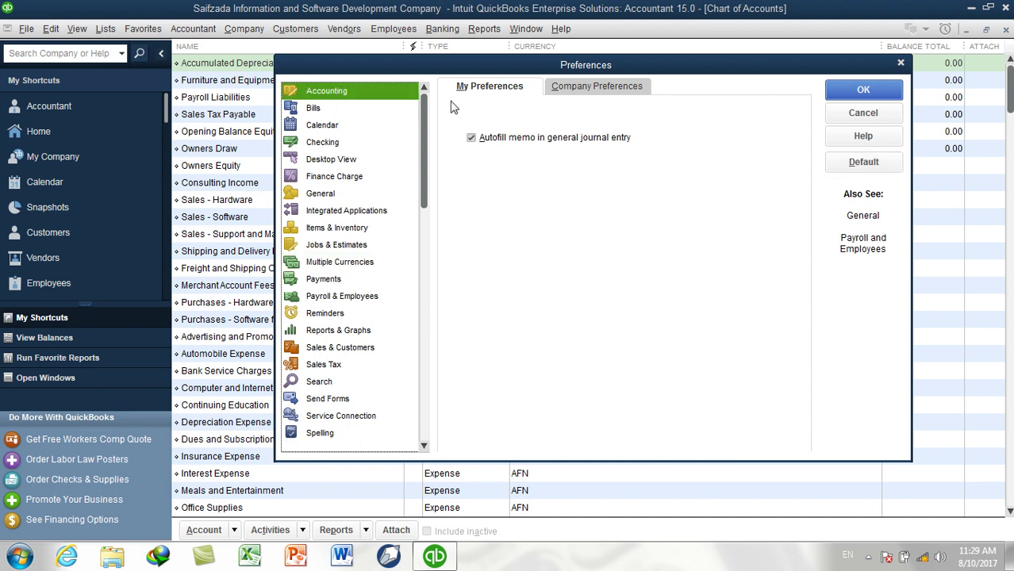
pyautogui.click(556, 93)
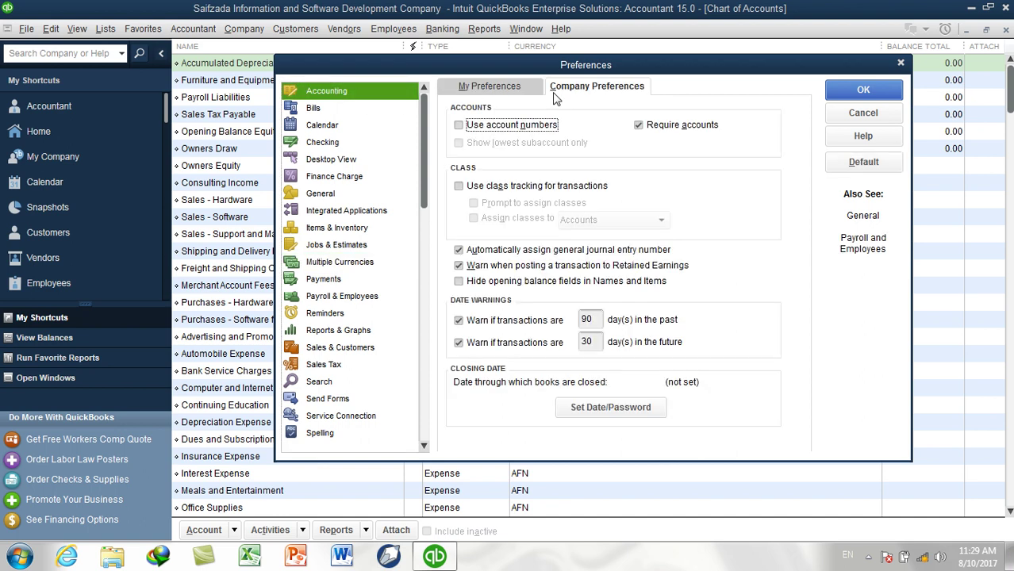
pyautogui.click(495, 127)
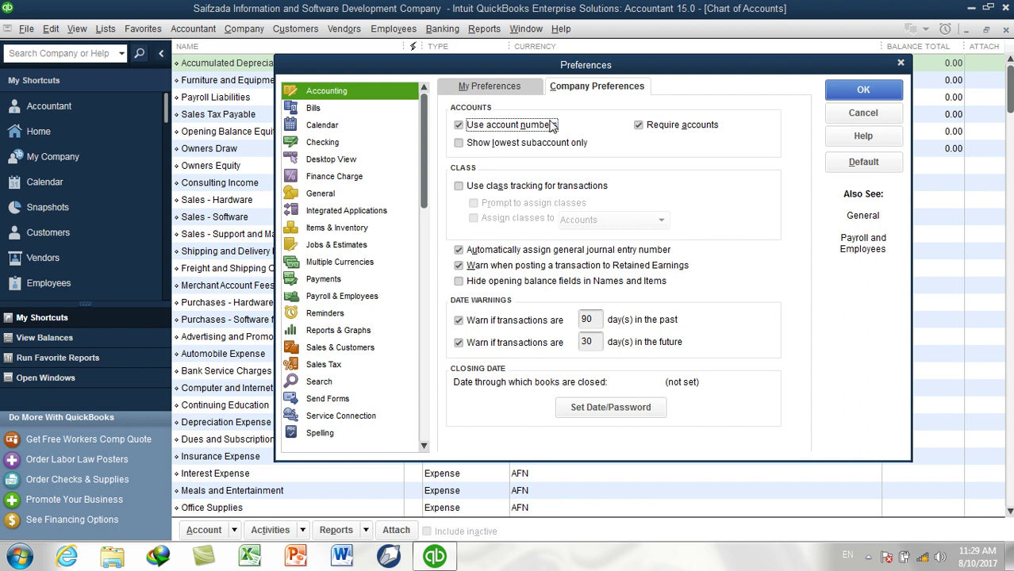
pyautogui.click(849, 93)
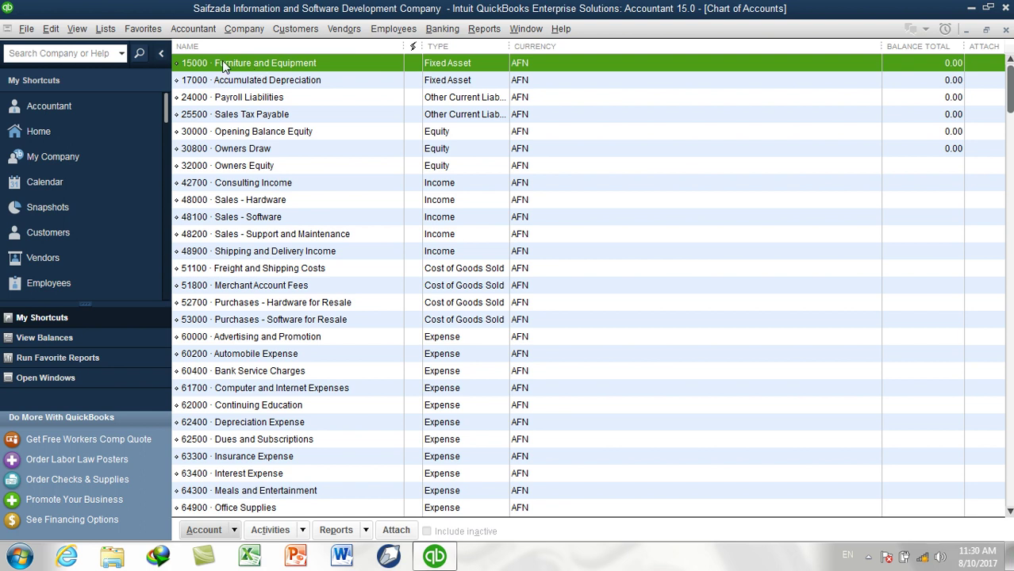
pyautogui.click(441, 85)
pyautogui.click(437, 68)
# Start a new account from the right-click menu, then the Account menu, and finally with Ctrl+N
pyautogui.rightClick(610, 134)
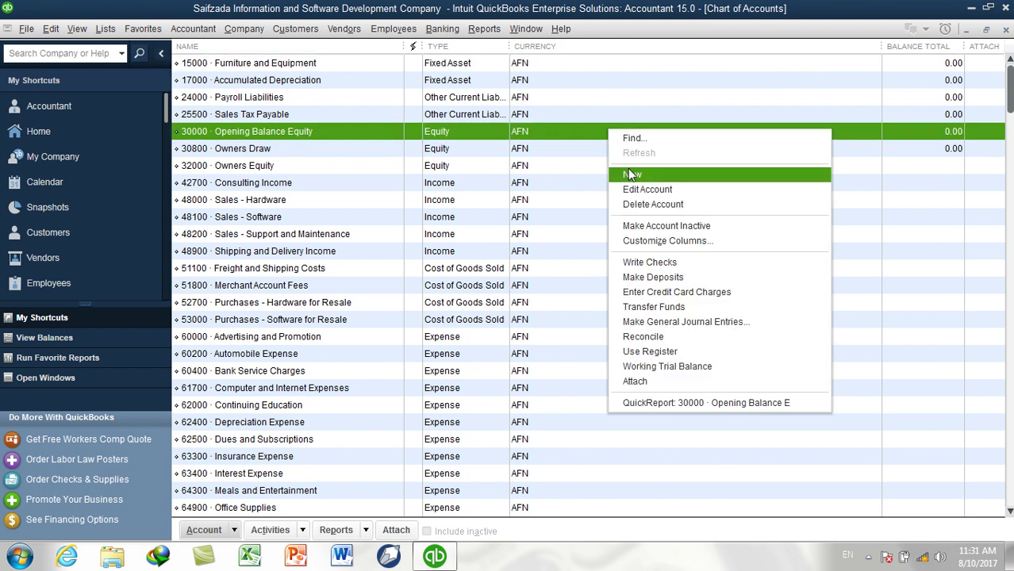
pyautogui.click(628, 171)
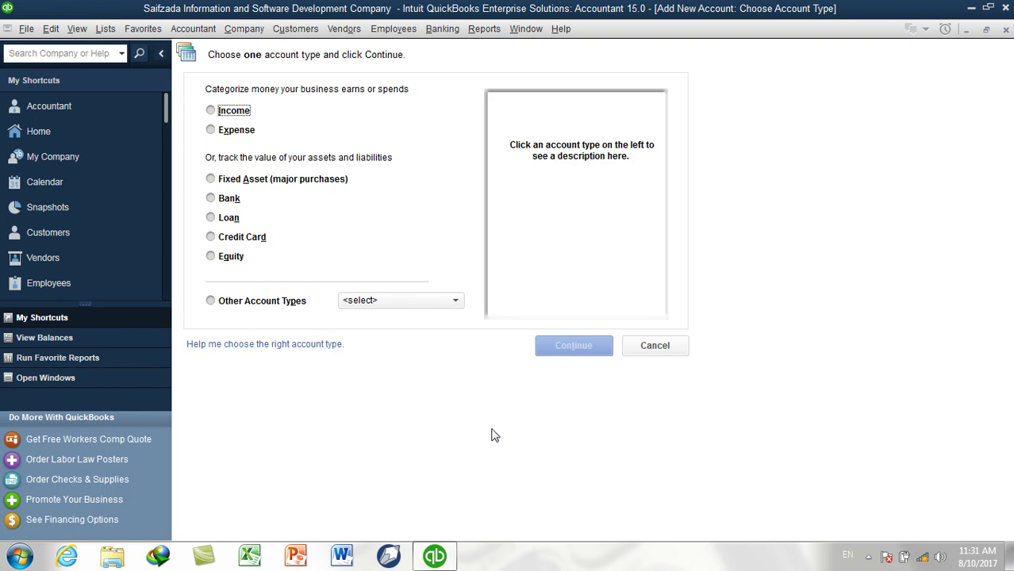
pyautogui.click(652, 347)
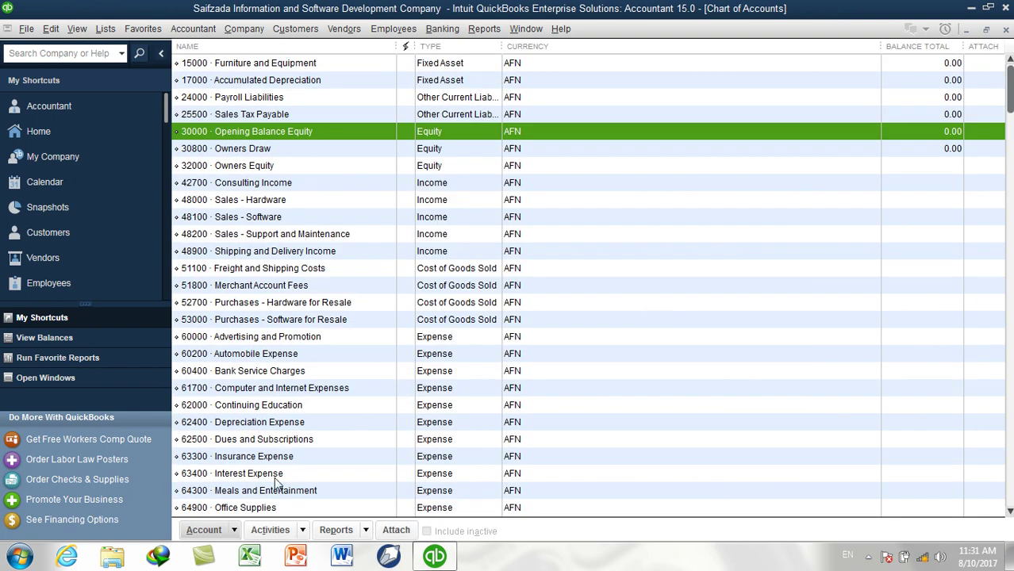
pyautogui.click(208, 531)
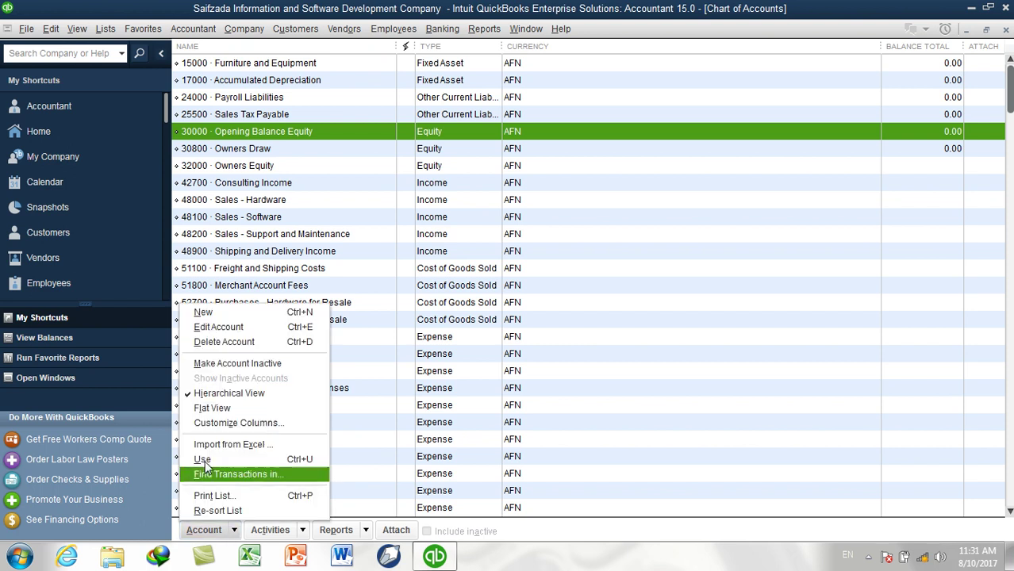
pyautogui.click(204, 314)
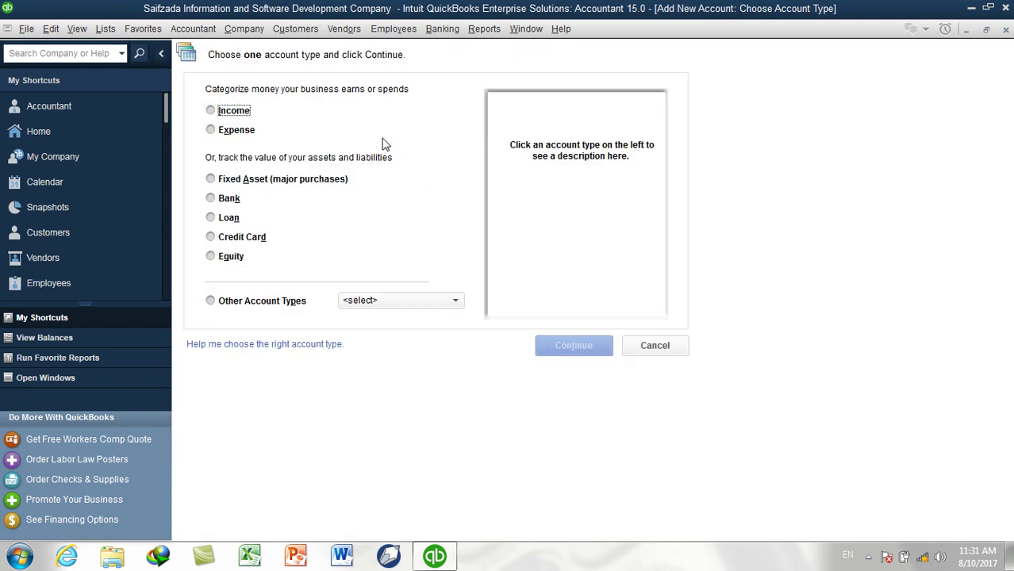
pyautogui.click(662, 353)
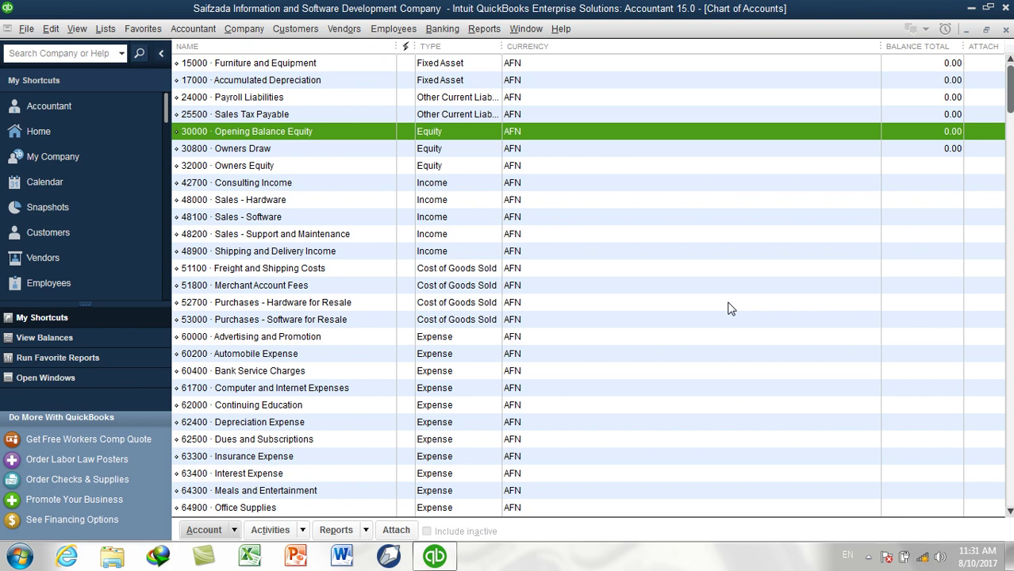
pyautogui.hotkey('ctrl', 'n')
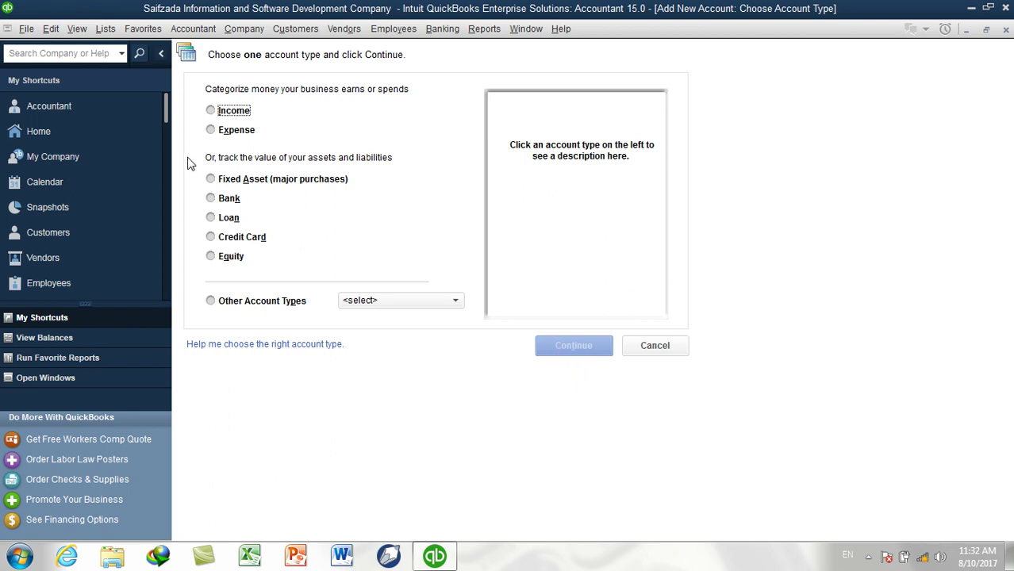
# Select Other Account Types and close its type list without picking one
pyautogui.click(253, 303)
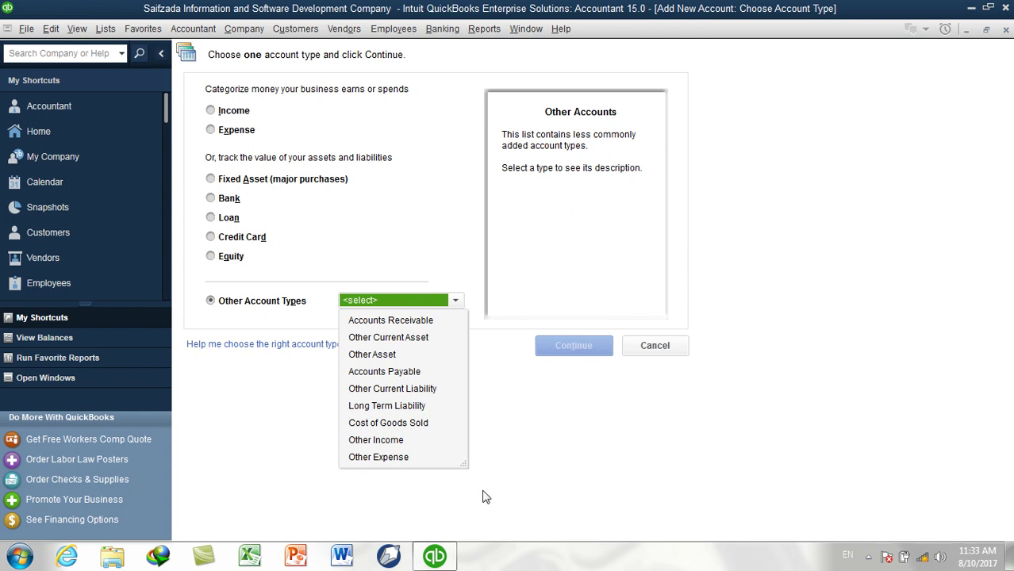
pyautogui.click(533, 428)
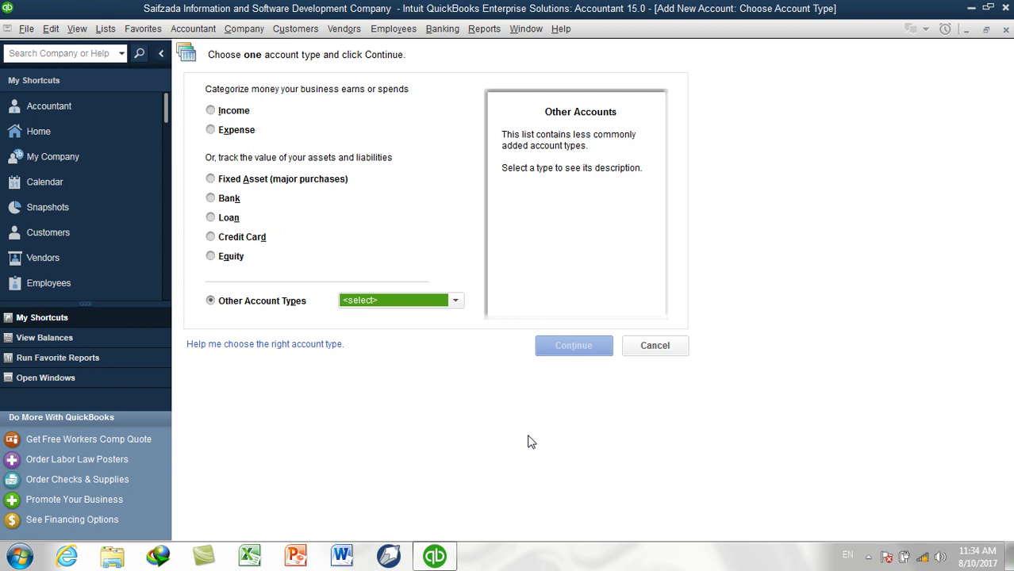
# Compare the Income, Expense and Fixed Asset descriptions, settling on Income as the type
pyautogui.click(243, 115)
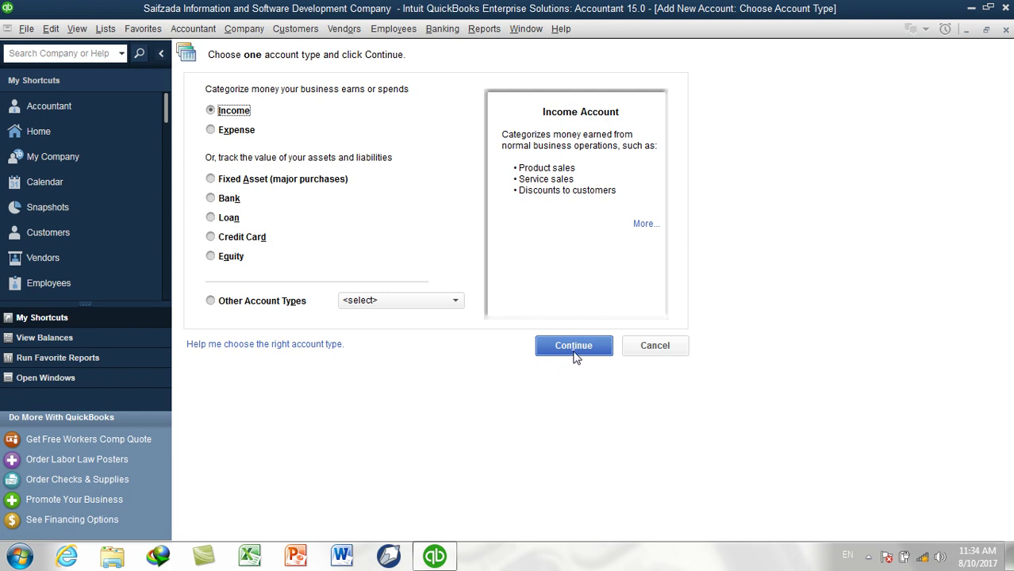
pyautogui.click(243, 135)
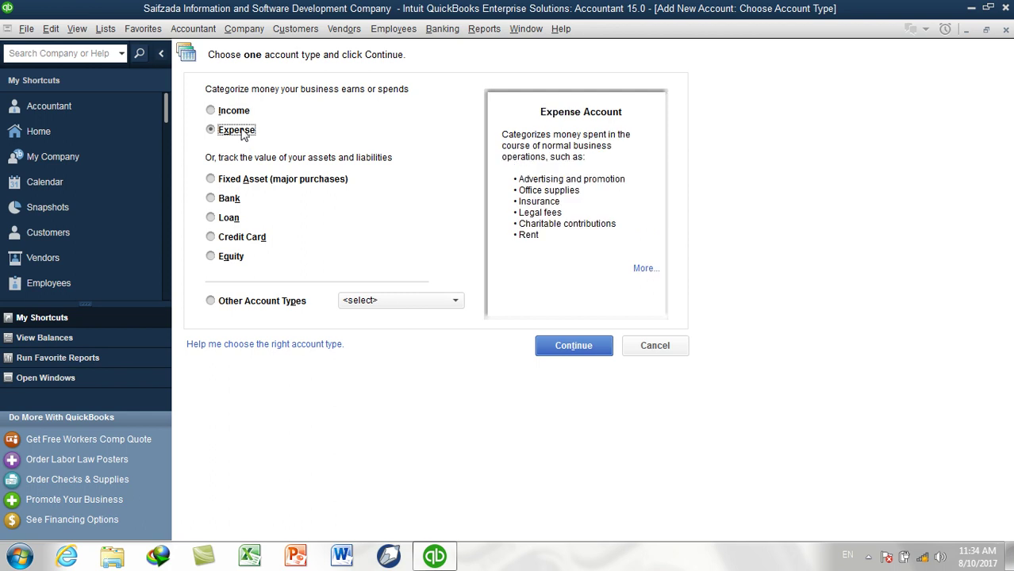
pyautogui.click(243, 115)
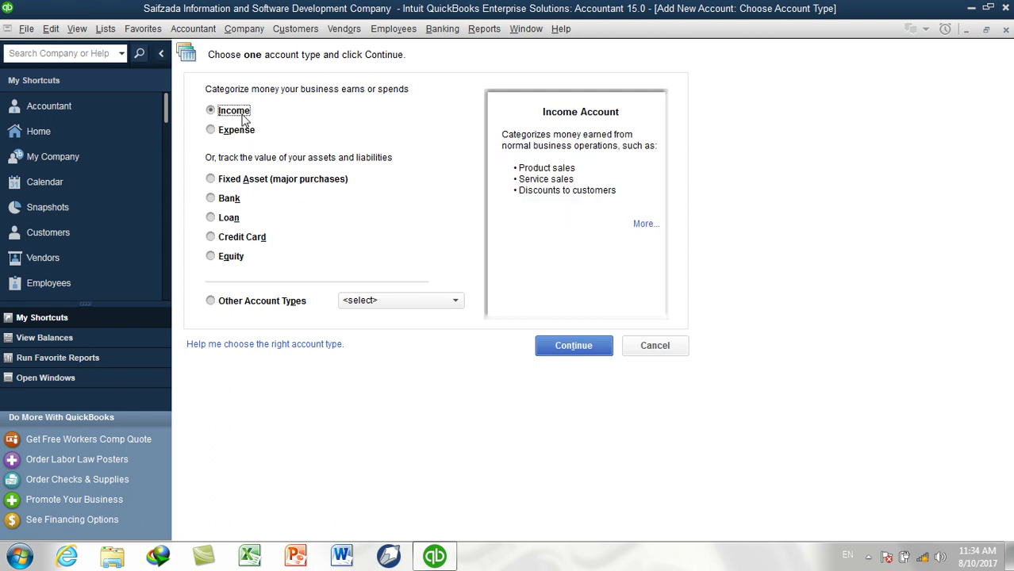
pyautogui.click(252, 183)
pyautogui.click(238, 117)
pyautogui.click(238, 132)
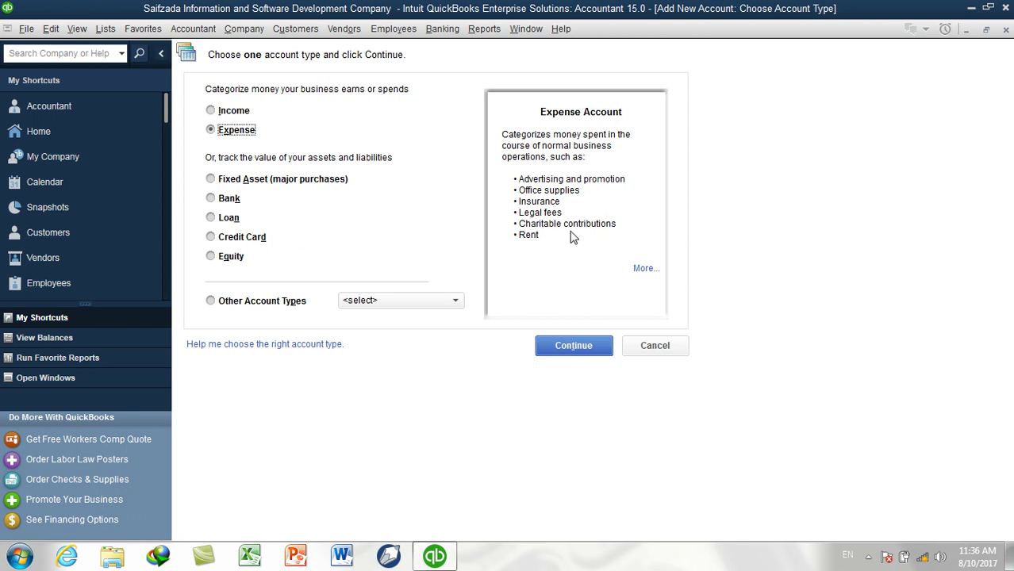
pyautogui.click(243, 116)
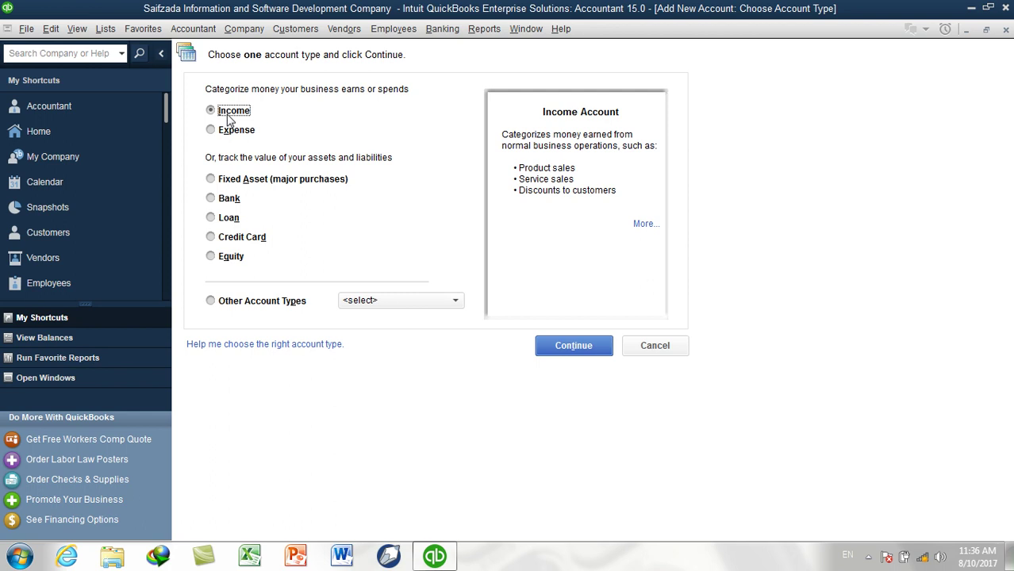
# On the account details form, switch the type to Expense and back to Income, then go to Number
pyautogui.click(575, 345)
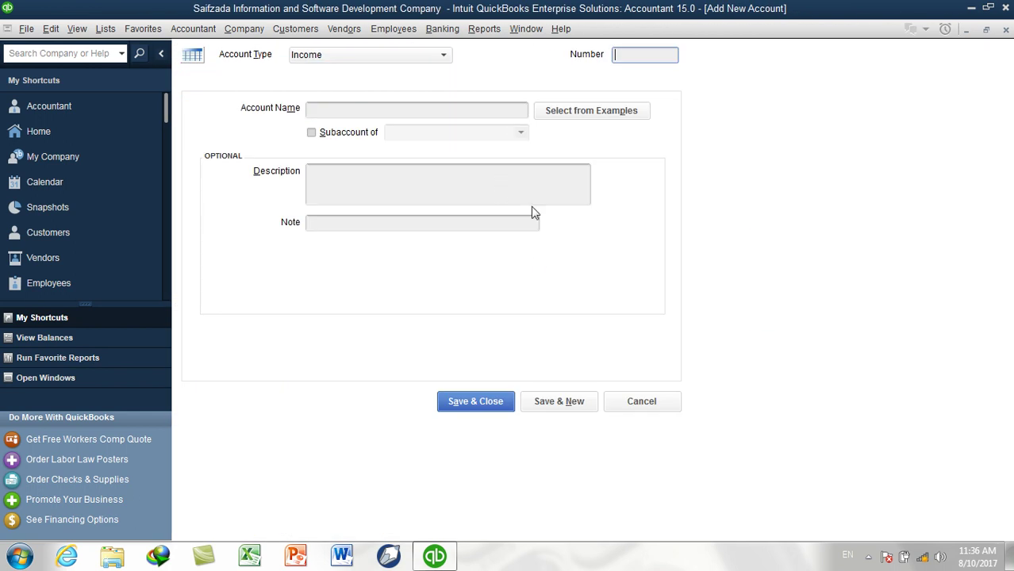
pyautogui.click(330, 60)
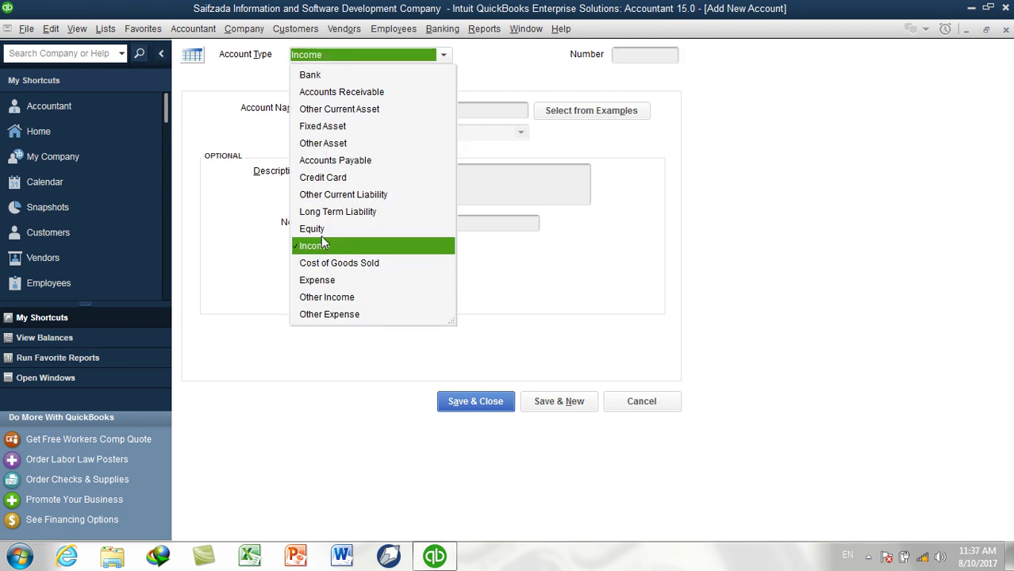
pyautogui.click(321, 283)
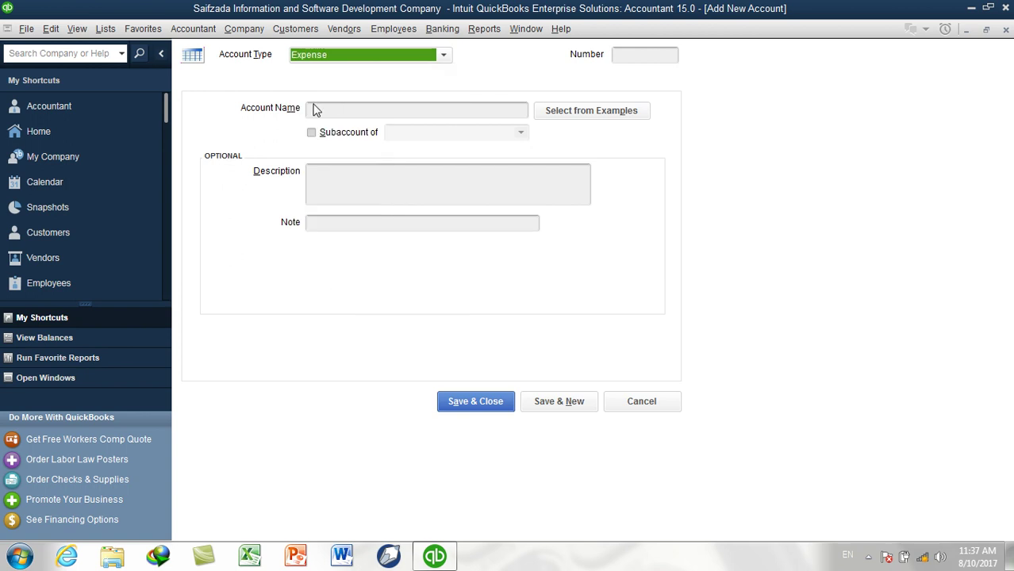
pyautogui.click(316, 62)
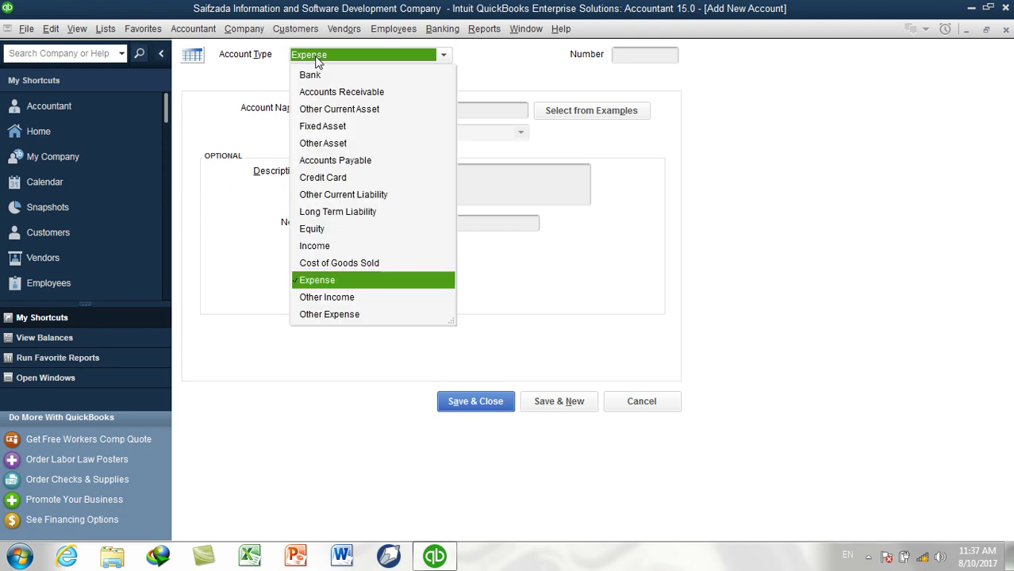
pyautogui.click(314, 247)
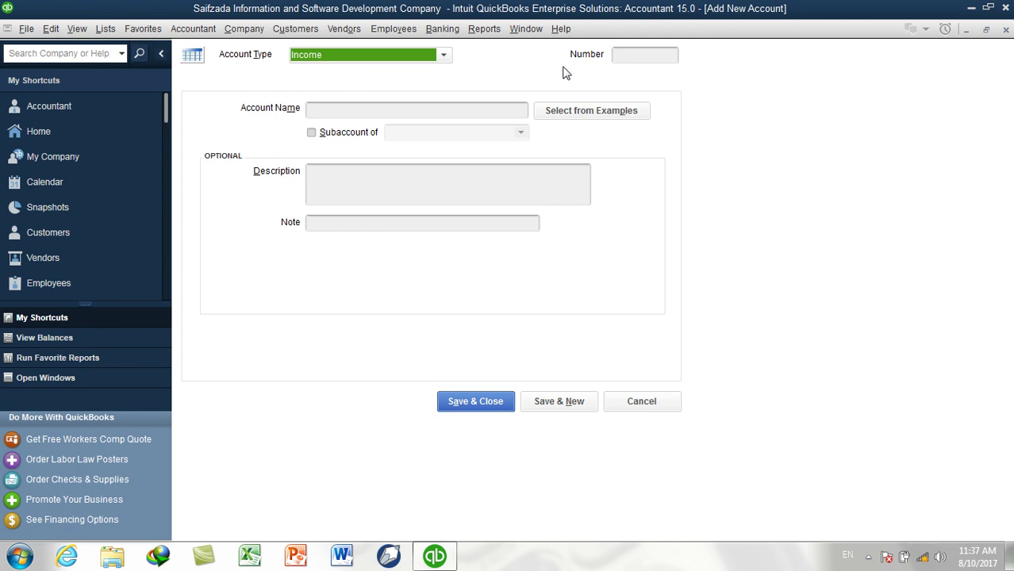
pyautogui.click(636, 55)
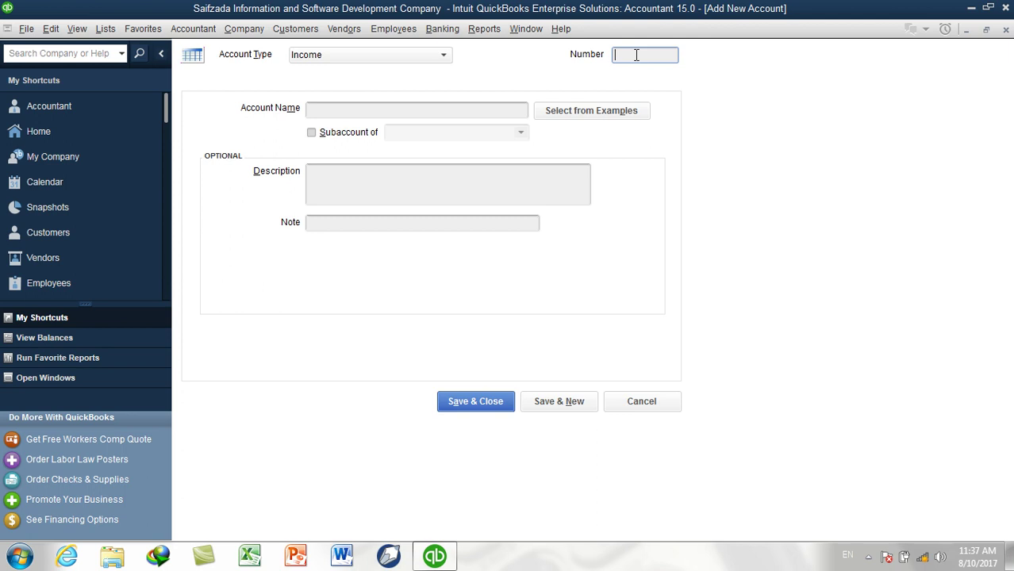
pyautogui.click(115, 30)
pyautogui.click(135, 48)
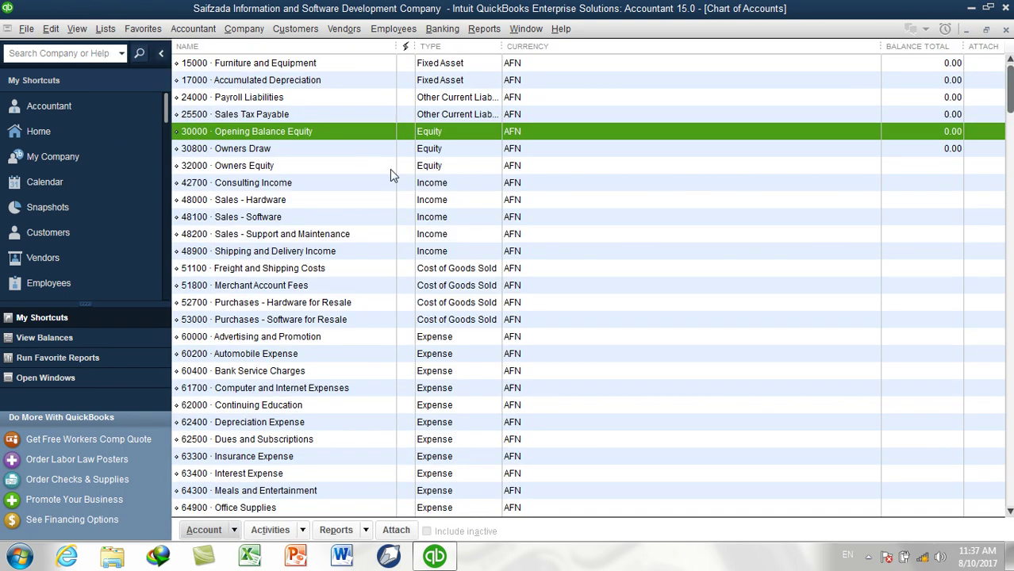
pyautogui.click(443, 185)
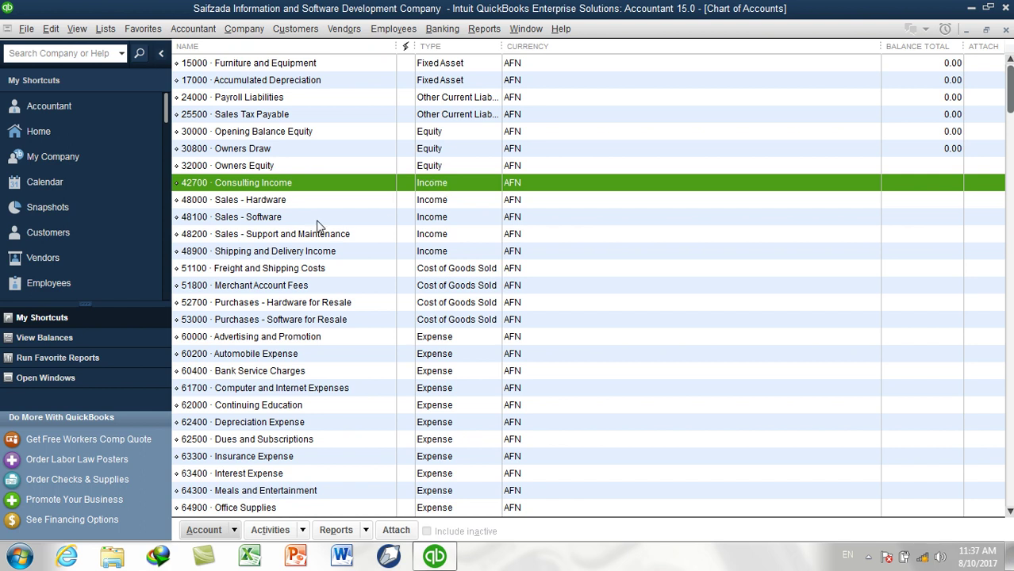
pyautogui.click(259, 203)
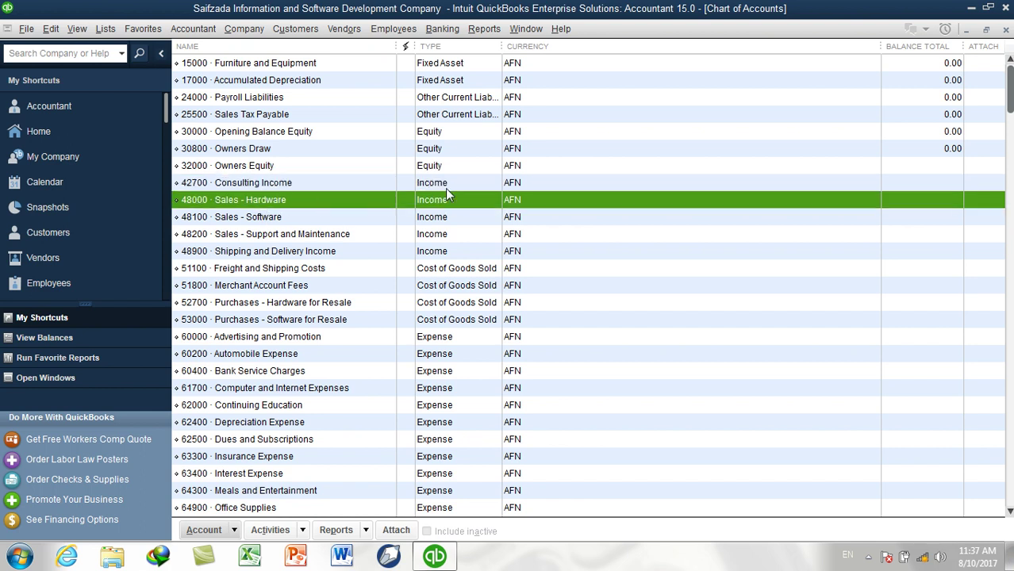
pyautogui.click(292, 218)
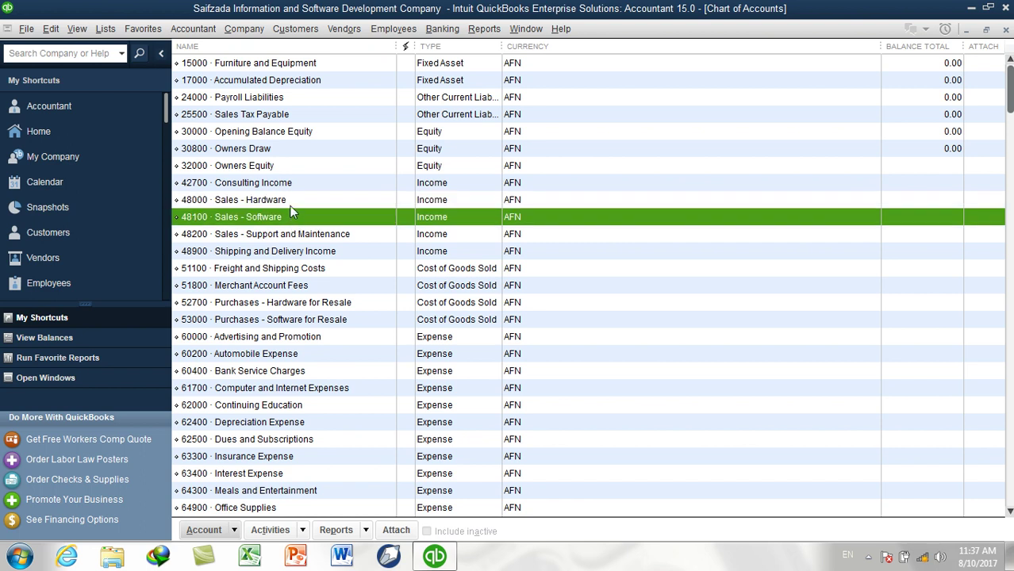
pyautogui.click(291, 205)
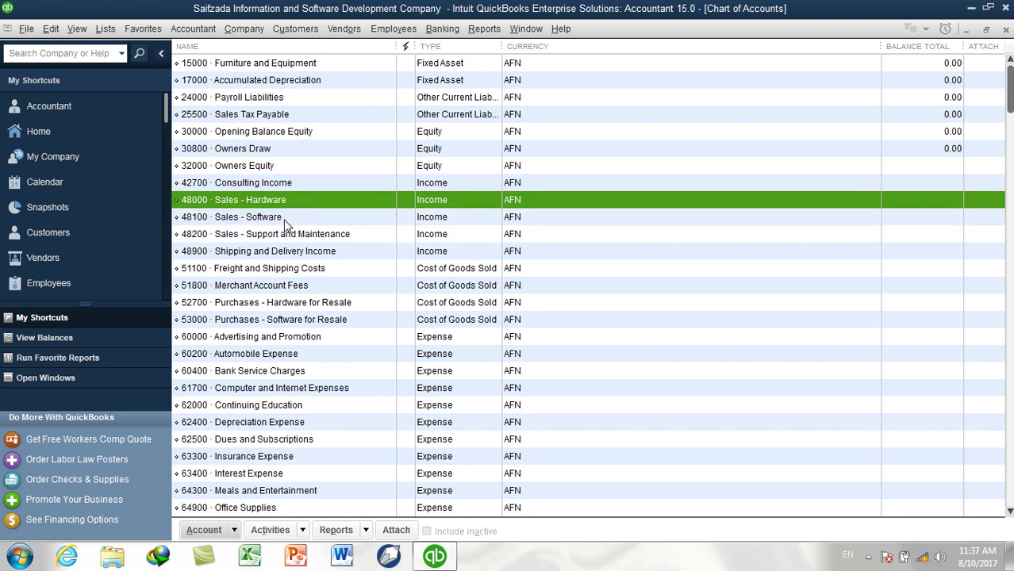
pyautogui.click(283, 220)
pyautogui.click(281, 207)
pyautogui.click(242, 219)
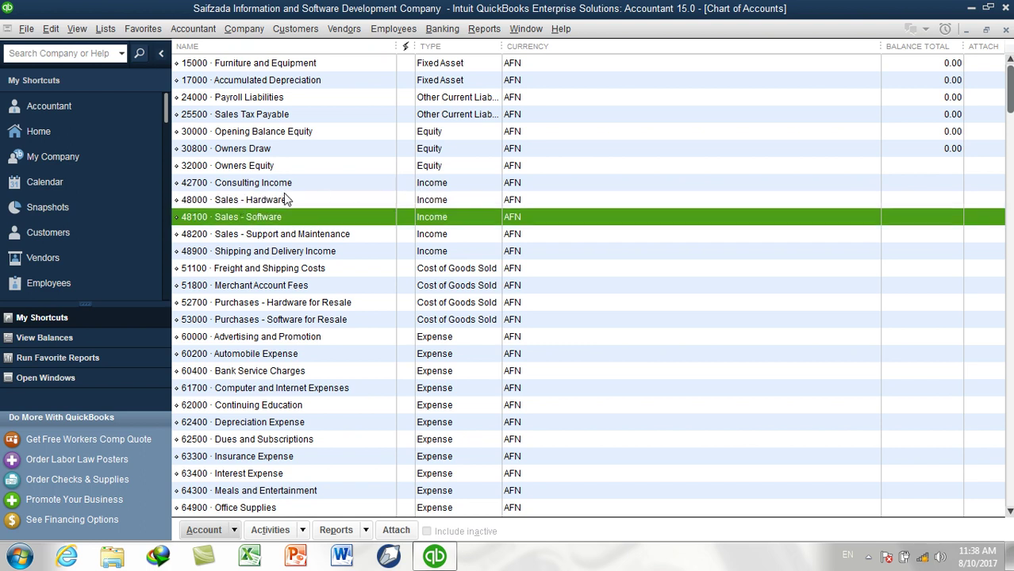
pyautogui.click(269, 205)
pyautogui.click(271, 219)
pyautogui.click(268, 202)
pyautogui.click(265, 184)
pyautogui.click(266, 204)
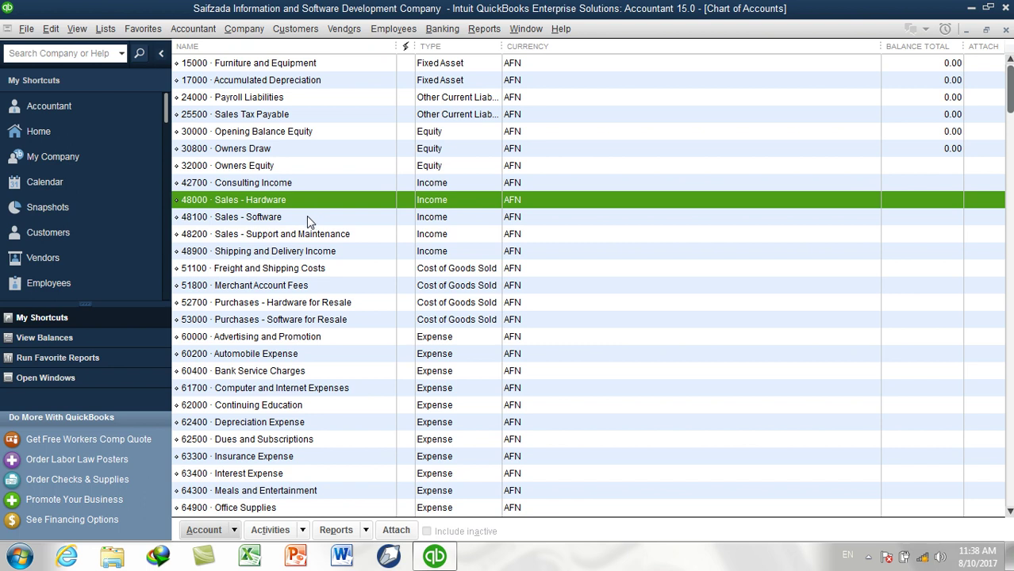
pyautogui.click(309, 234)
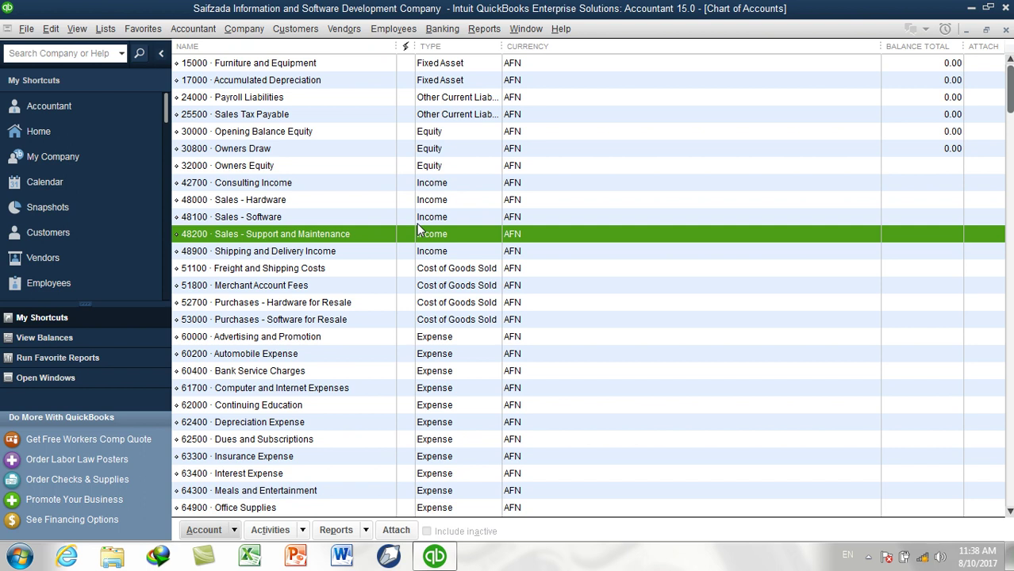
pyautogui.click(267, 261)
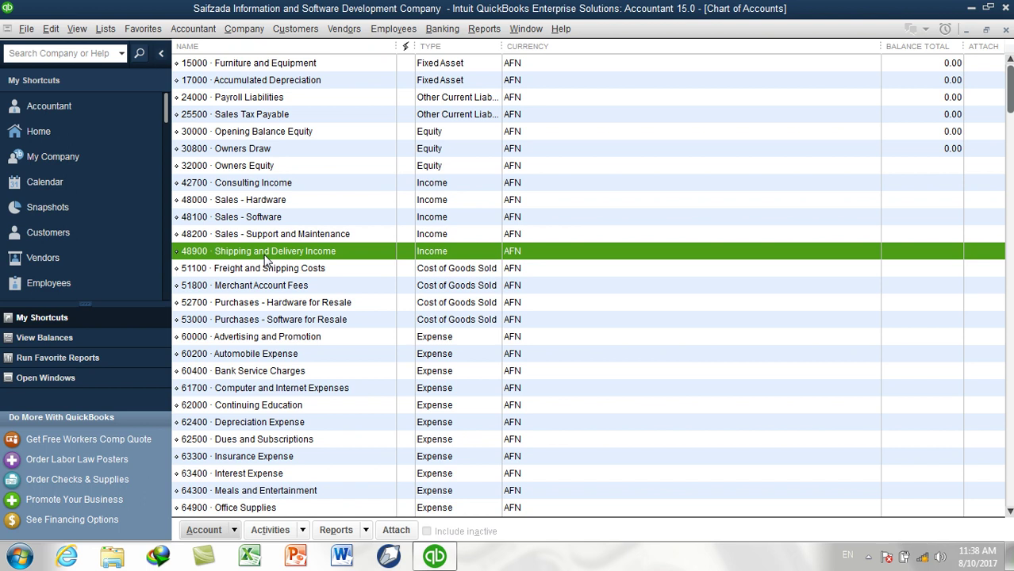
pyautogui.click(302, 188)
pyautogui.click(293, 203)
pyautogui.click(289, 218)
pyautogui.click(290, 234)
pyautogui.click(293, 249)
pyautogui.click(249, 187)
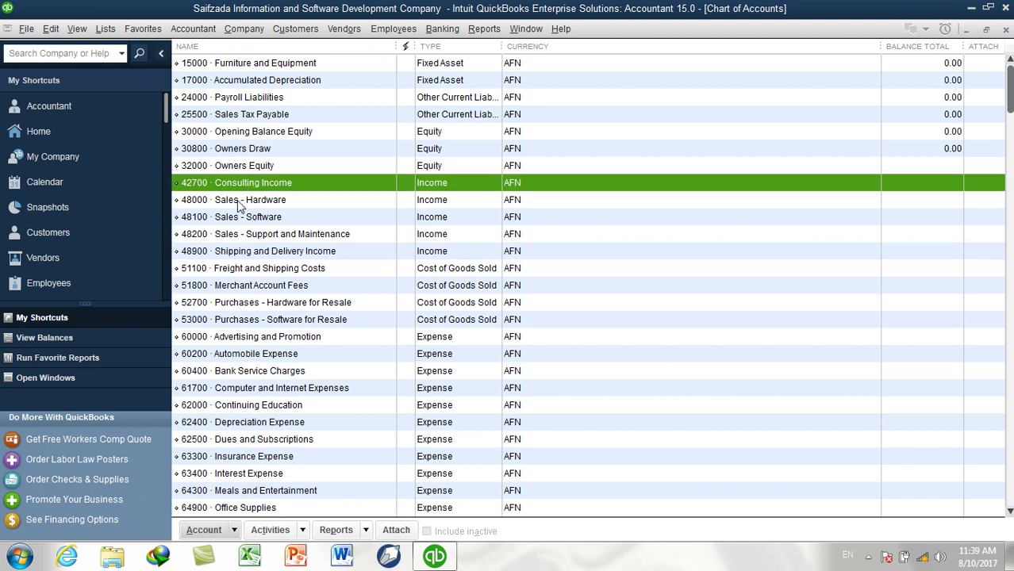
pyautogui.click(236, 200)
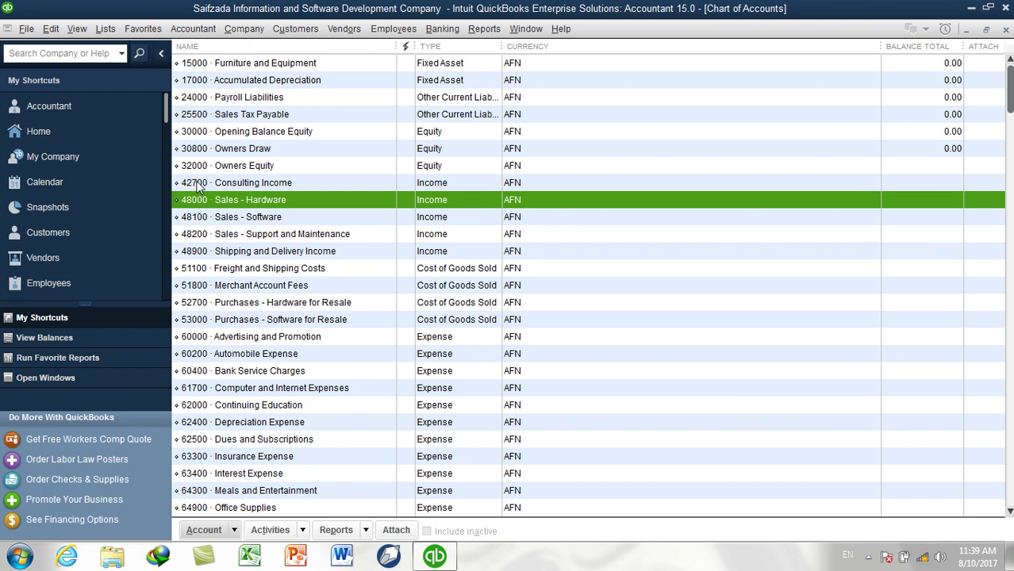
pyautogui.click(200, 183)
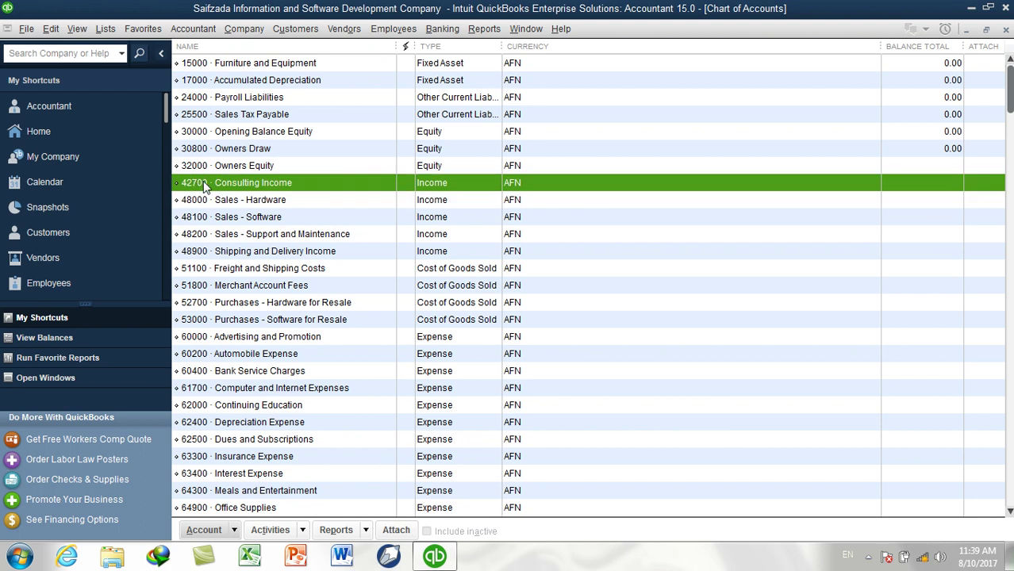
pyautogui.click(1004, 31)
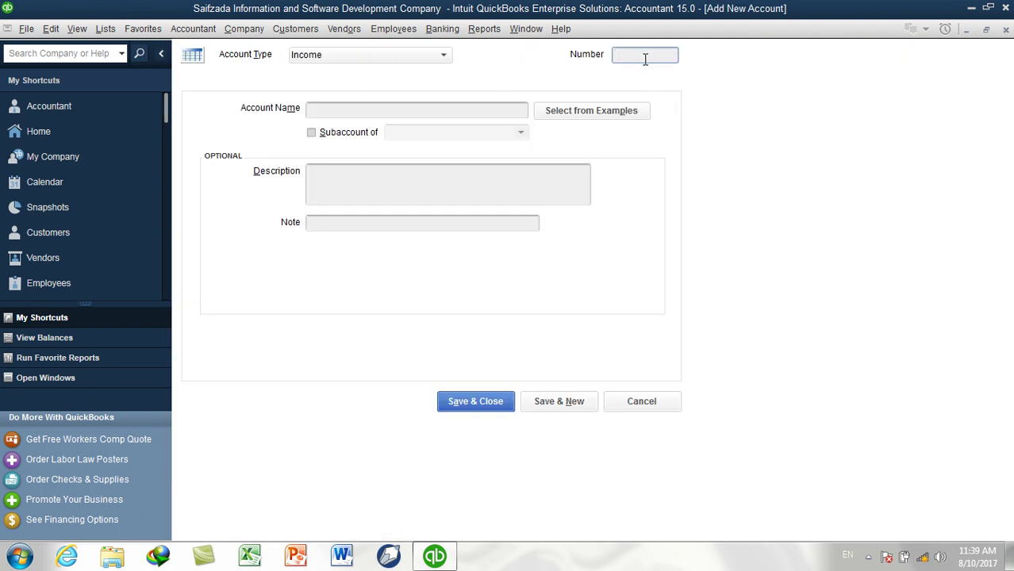
# Enter account number 42800 and the name Financial Management Training
pyautogui.write('42800')
pyautogui.click(345, 108)
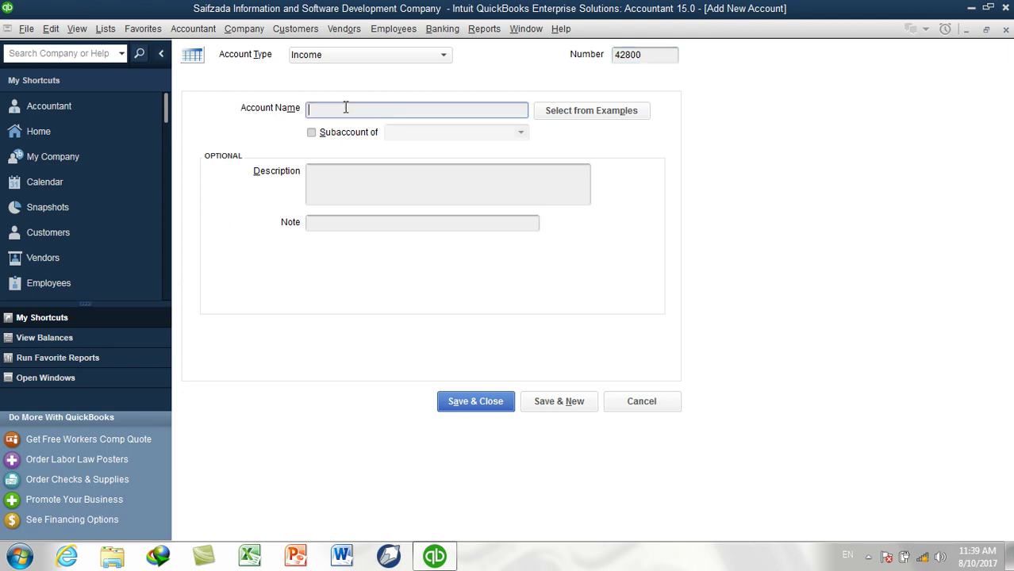
pyautogui.write('Financial Management Training')
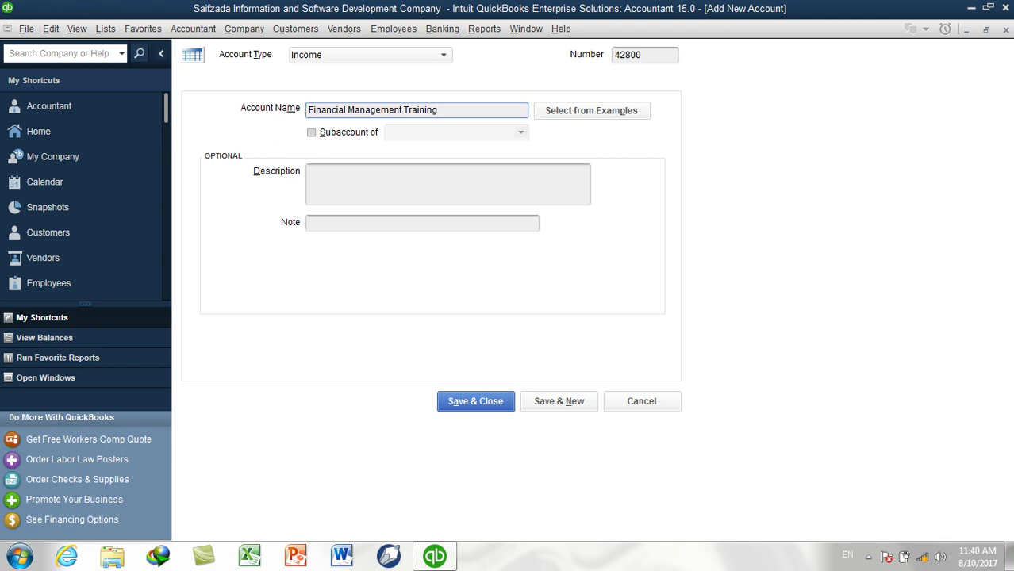
pyautogui.moveTo(446, 109); pyautogui.dragTo(289, 113)
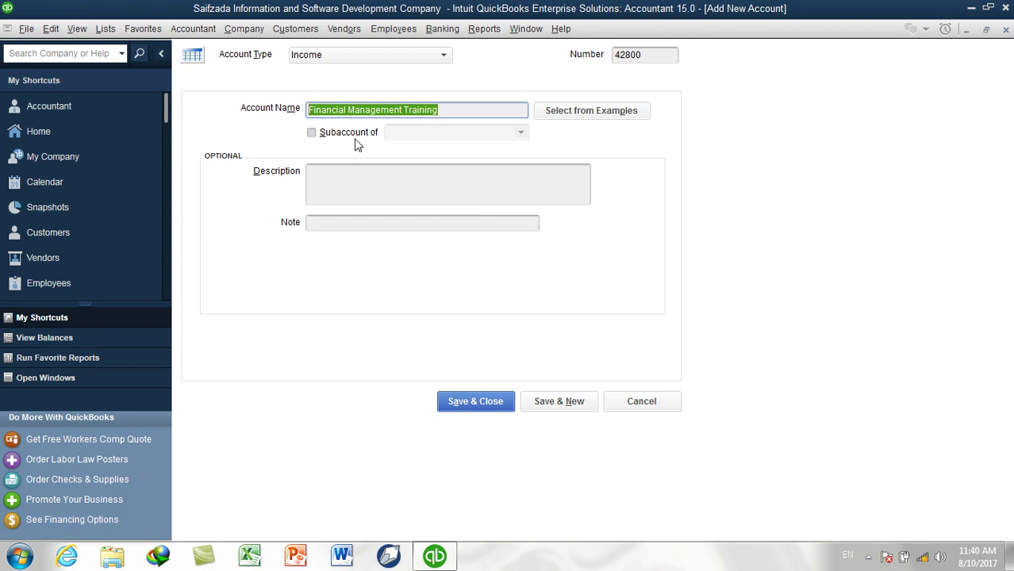
# Begin the description with 'This training Includes:', '1. QuickBooks Training', '2. Peachtree Training'
pyautogui.click(345, 181)
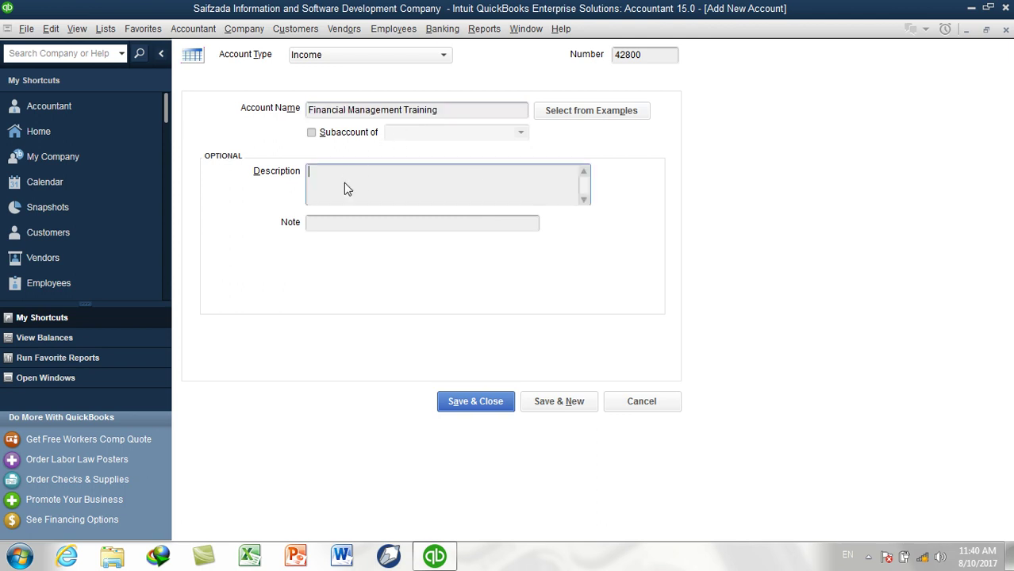
pyautogui.write('This training Includes:')
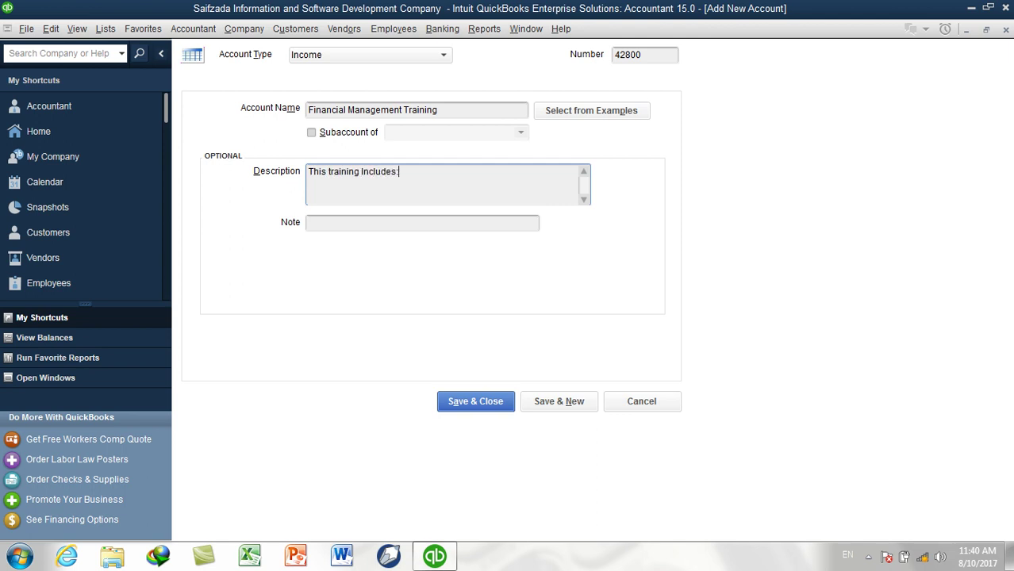
pyautogui.press('Return')
pyautogui.write('1. QuickBooks Training')
pyautogui.press('Return')
pyautogui.write('2. ')
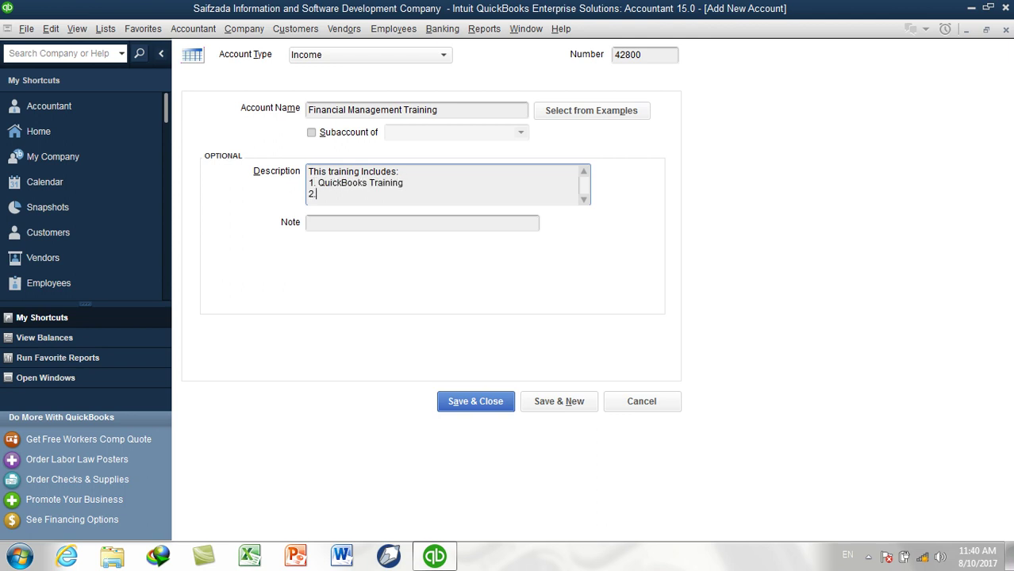
pyautogui.write('Peachtree Training')
# Add lines '3. Tally ERP.9 Training' and '4. Excel Financial Accounting', then Save & New
pyautogui.press('Return')
pyautogui.write('3.')
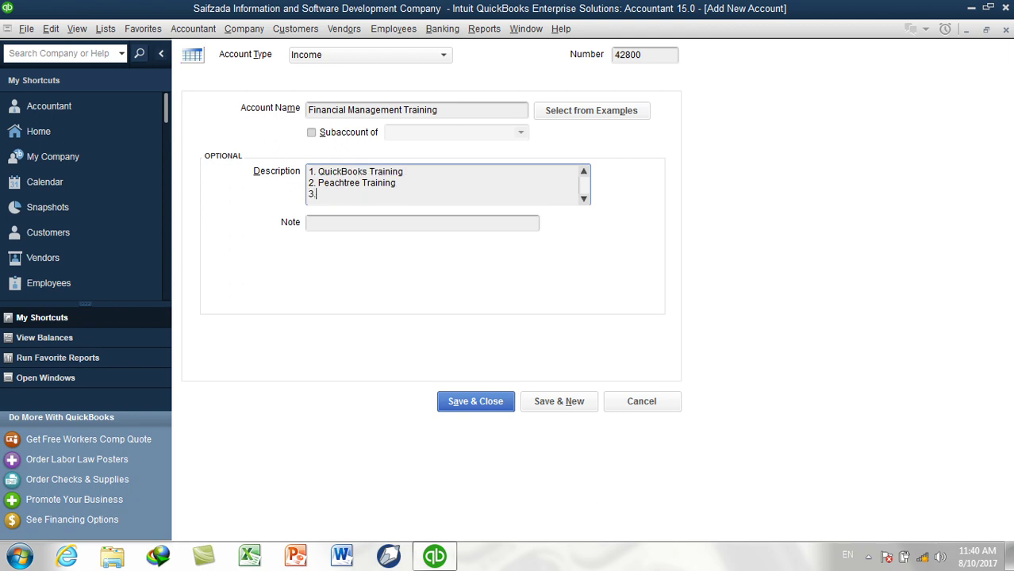
pyautogui.write(' Tally ERP.9 Training')
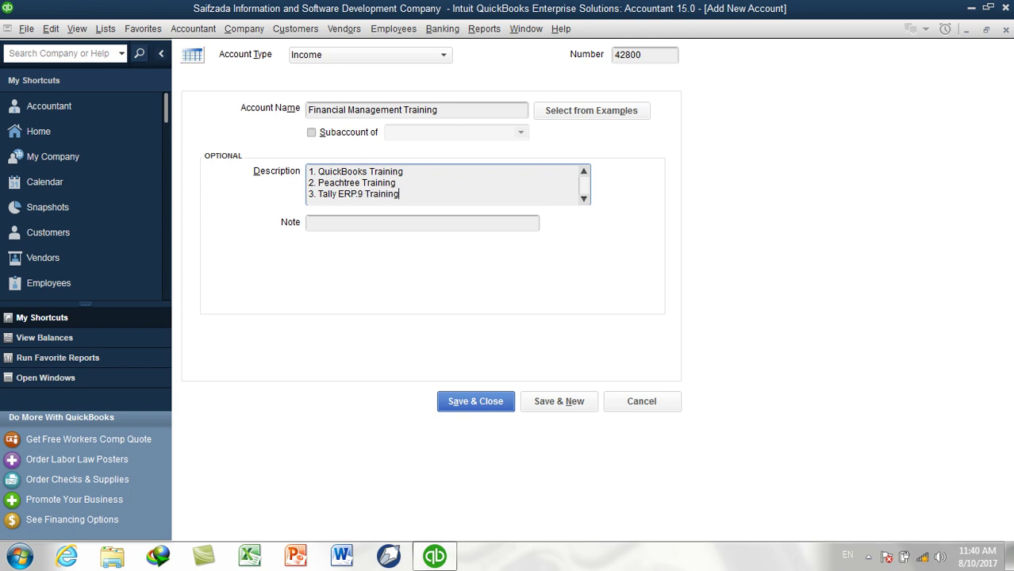
pyautogui.press('Return')
pyautogui.write('4.')
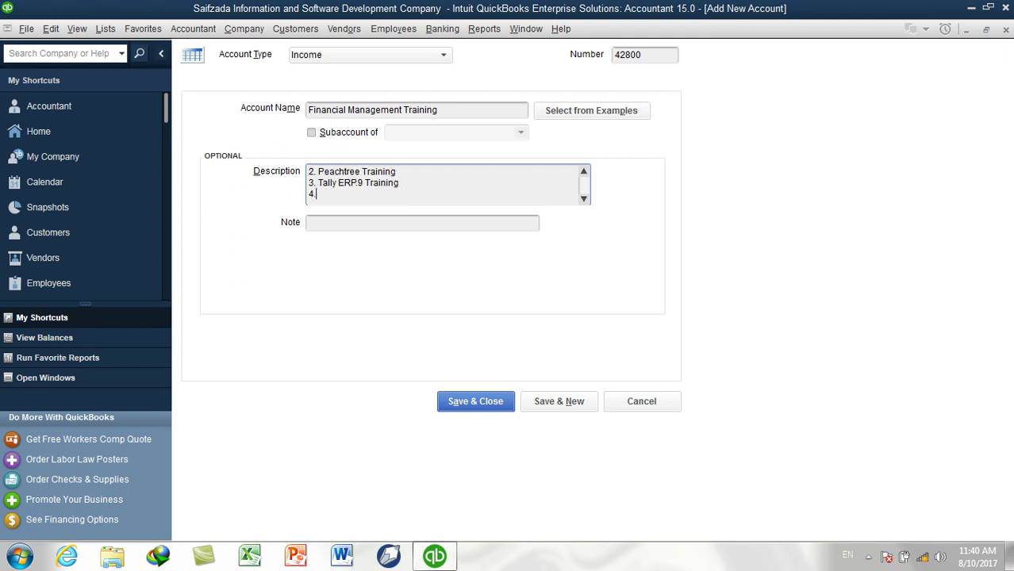
pyautogui.write(' Excel Financial Accounting')
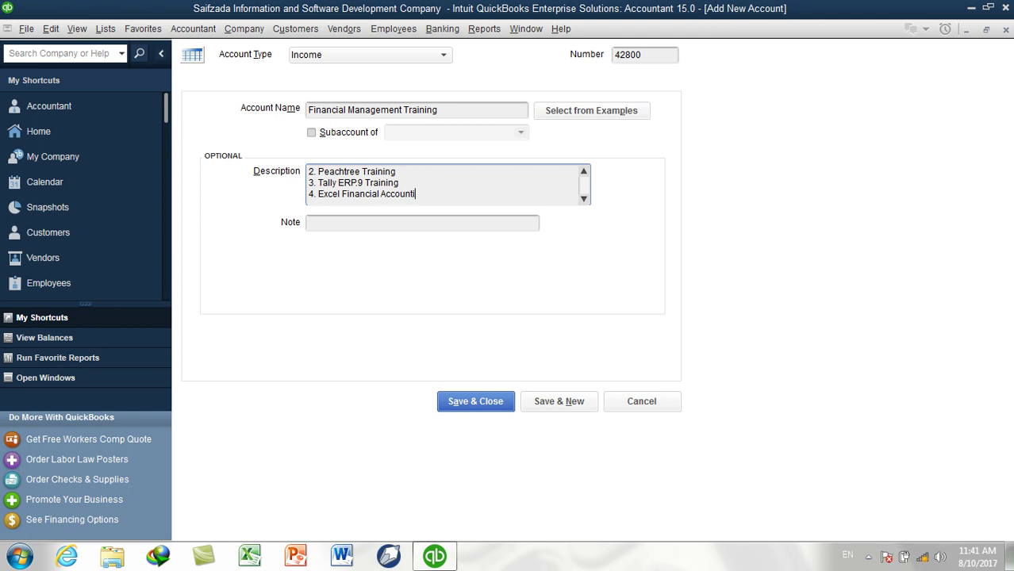
pyautogui.moveTo(430, 198); pyautogui.dragTo(302, 134)
pyautogui.click(327, 220)
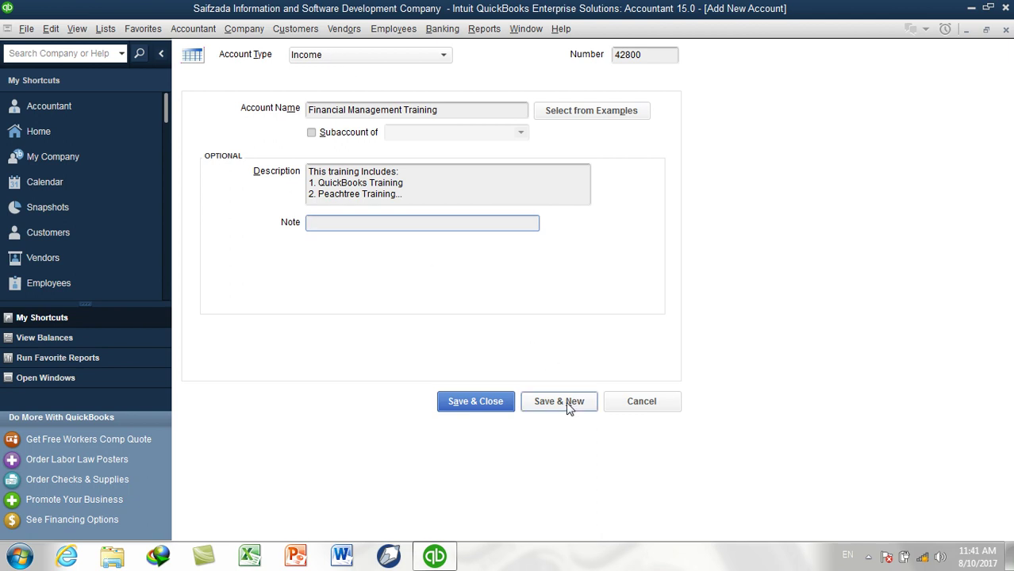
pyautogui.click(565, 401)
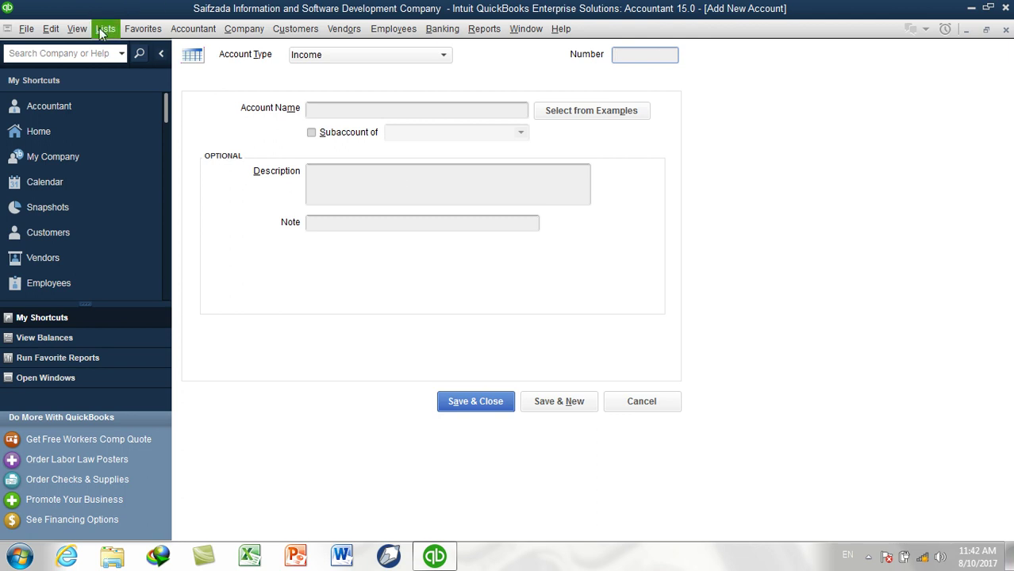
pyautogui.click(103, 30)
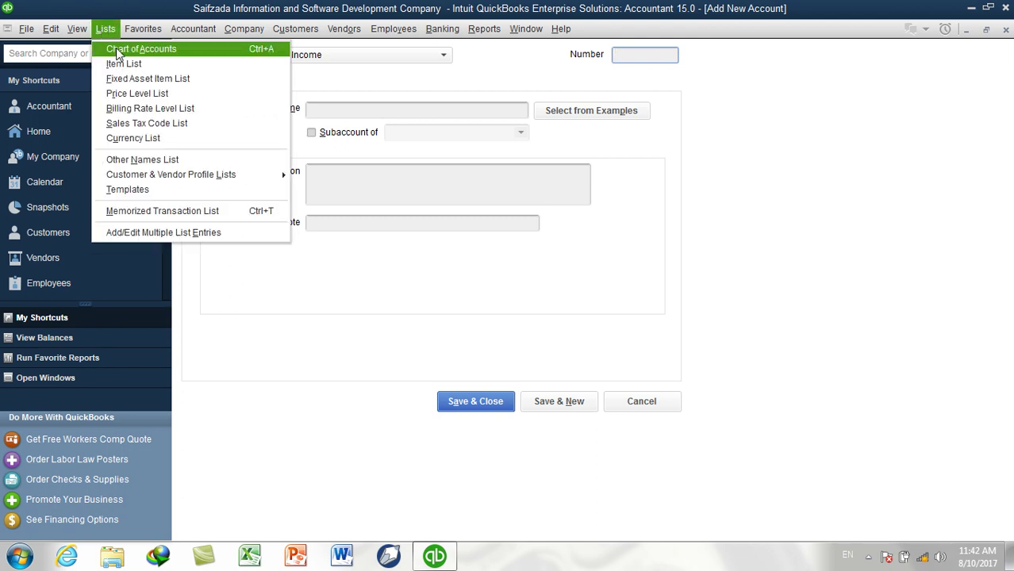
pyautogui.click(116, 52)
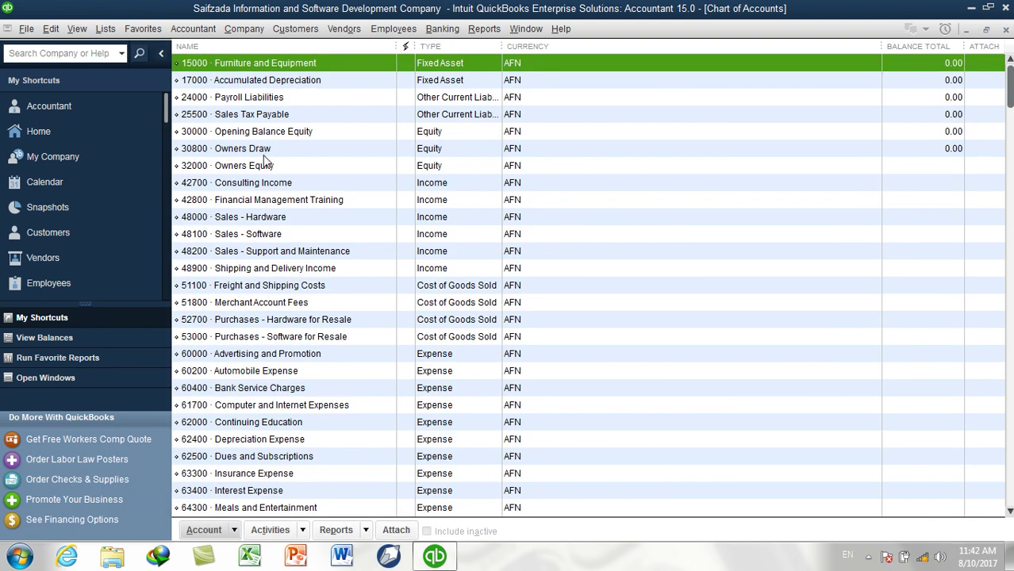
pyautogui.click(446, 183)
pyautogui.click(437, 202)
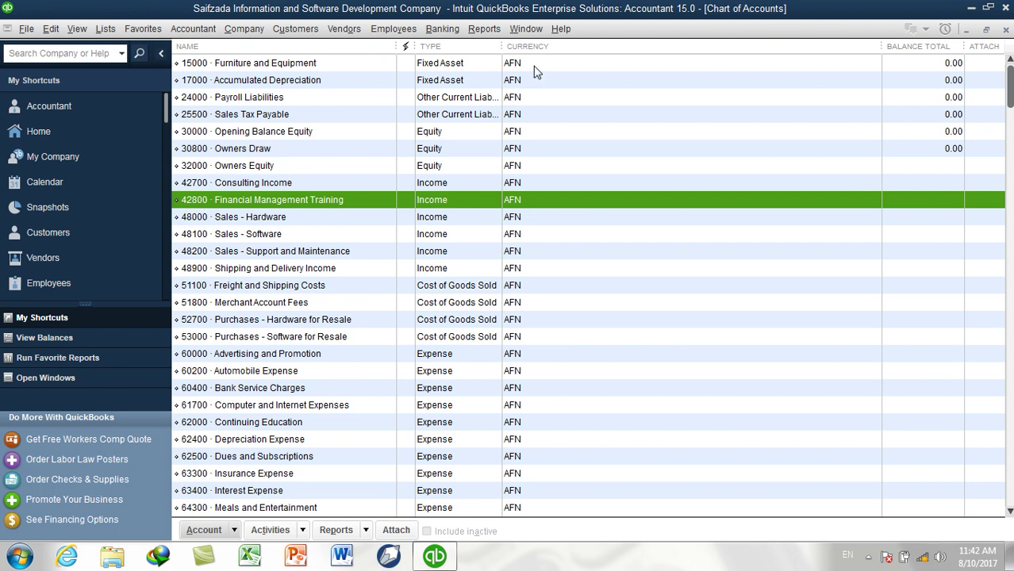
pyautogui.click(1006, 31)
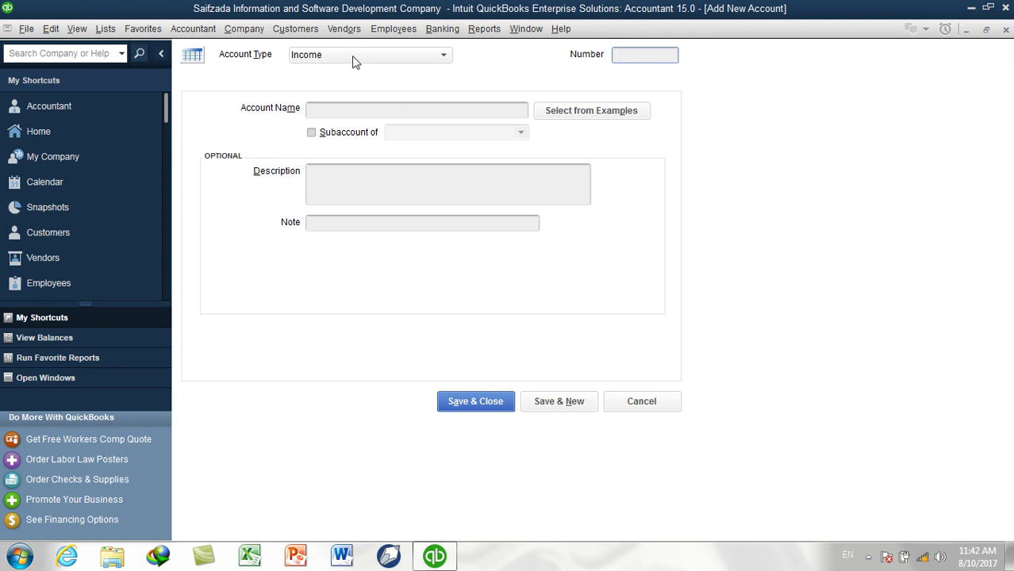
# Enter 42900 QuickBooks Training as a subaccount of 42800 Financial Management Training
pyautogui.write('42900')
pyautogui.press('Tab')
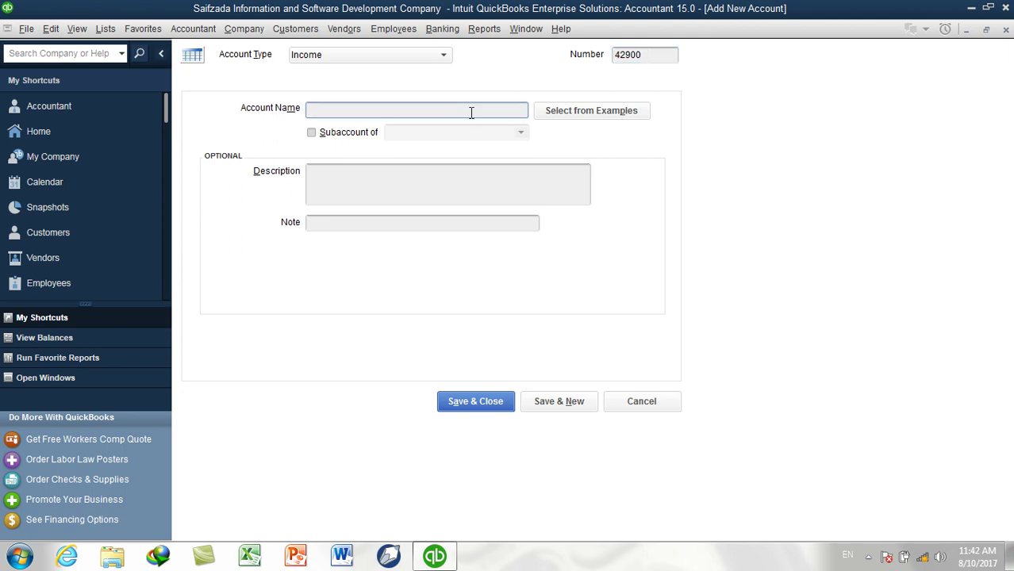
pyautogui.write('QuickBooks Training')
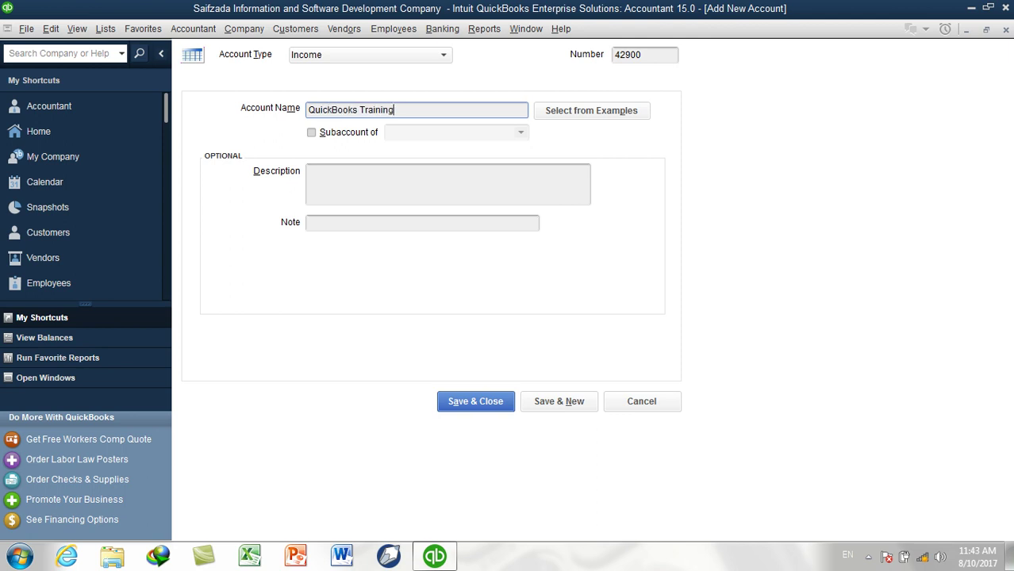
pyautogui.click(371, 135)
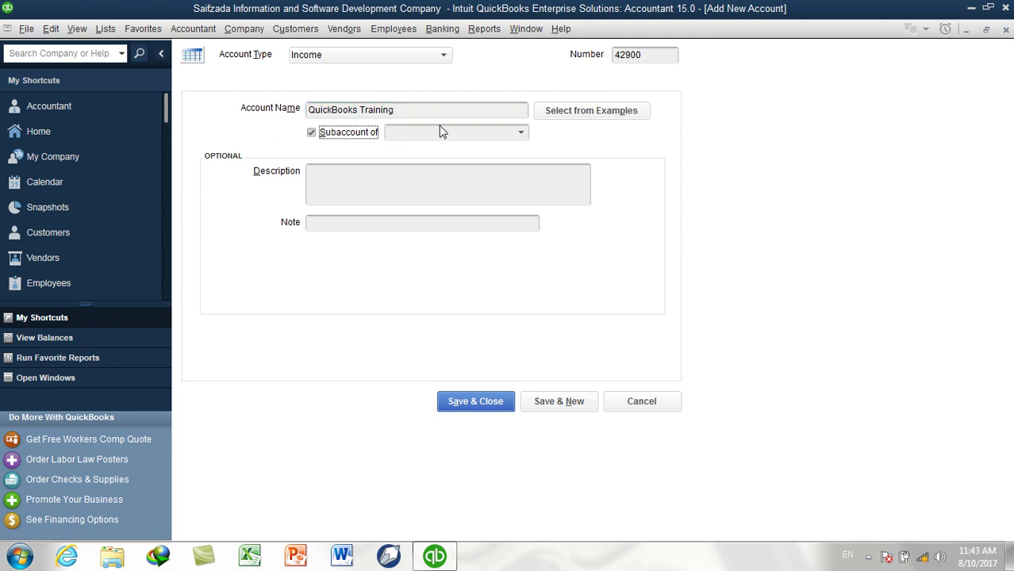
pyautogui.click(519, 135)
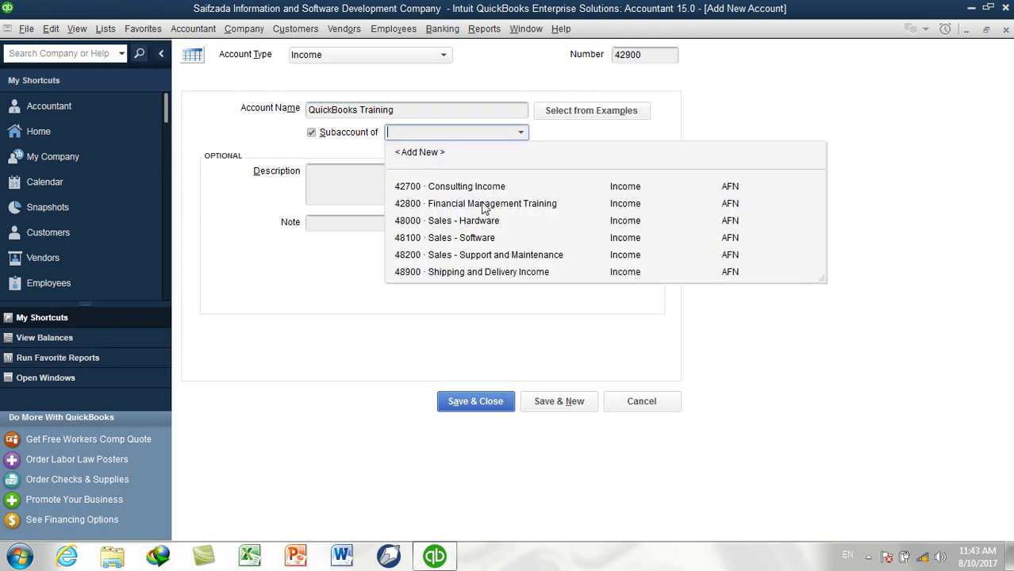
pyautogui.click(481, 201)
# Describe it as 'This Training Cover the Full QuickBooks Training' and Save & New
pyautogui.click(459, 197)
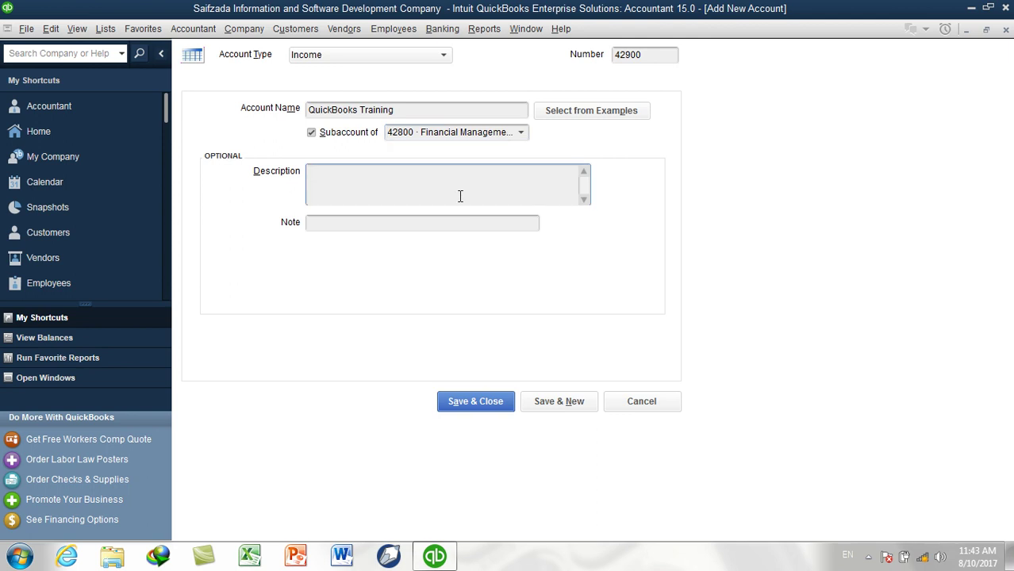
pyautogui.write('This Training Cover the Fu')
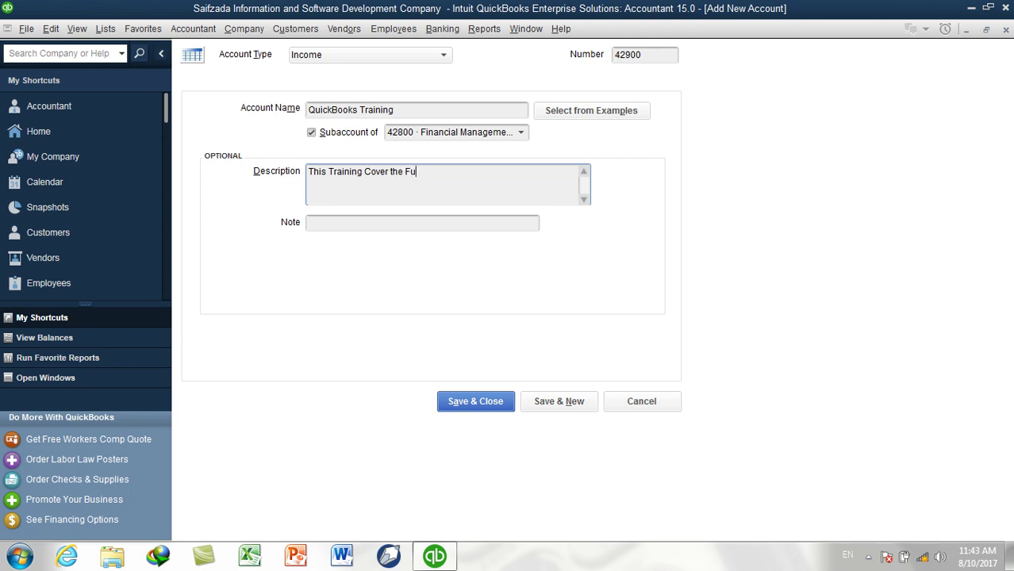
pyautogui.write('ll QuickBooks Training')
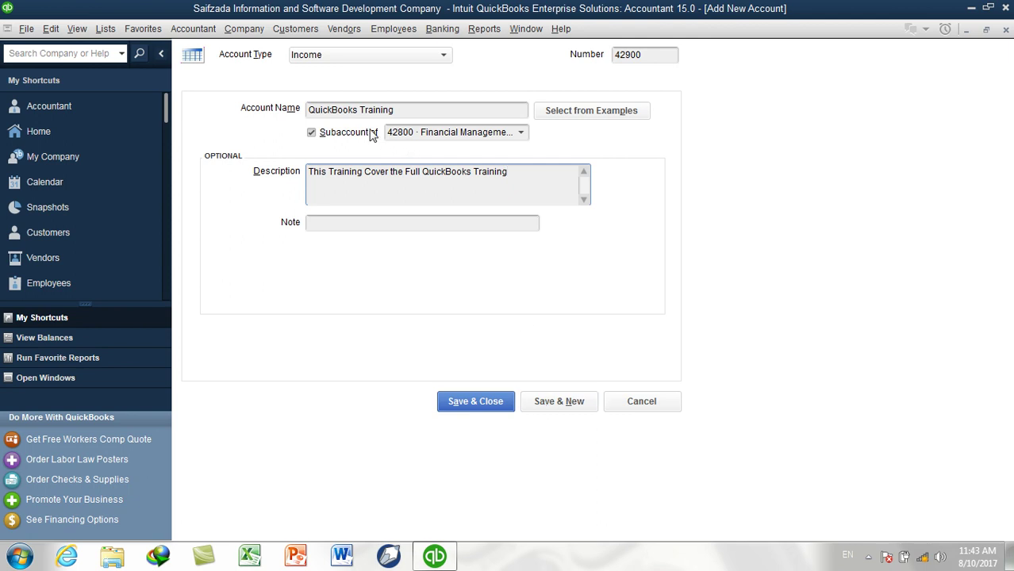
pyautogui.click(565, 401)
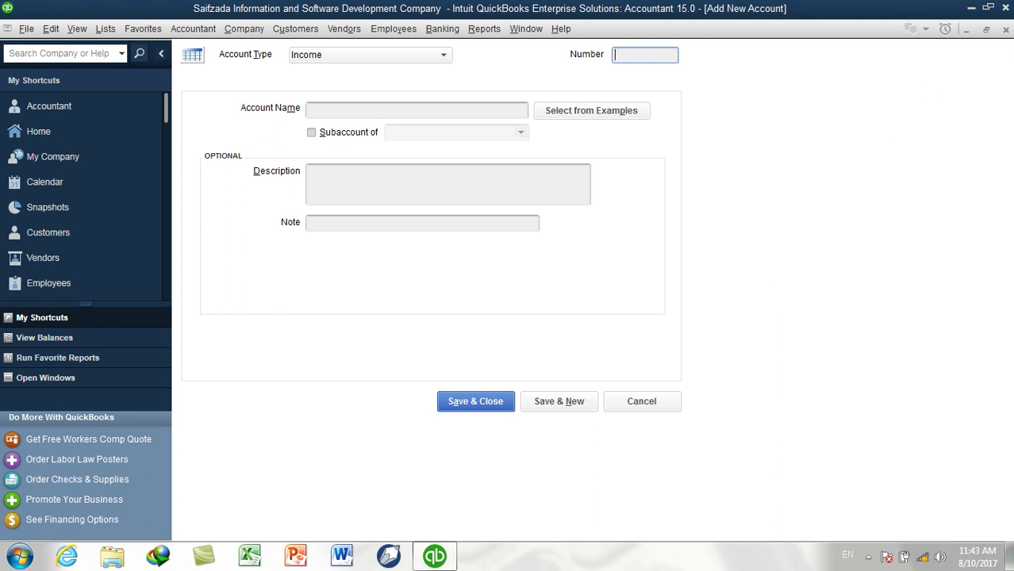
pyautogui.click(105, 29)
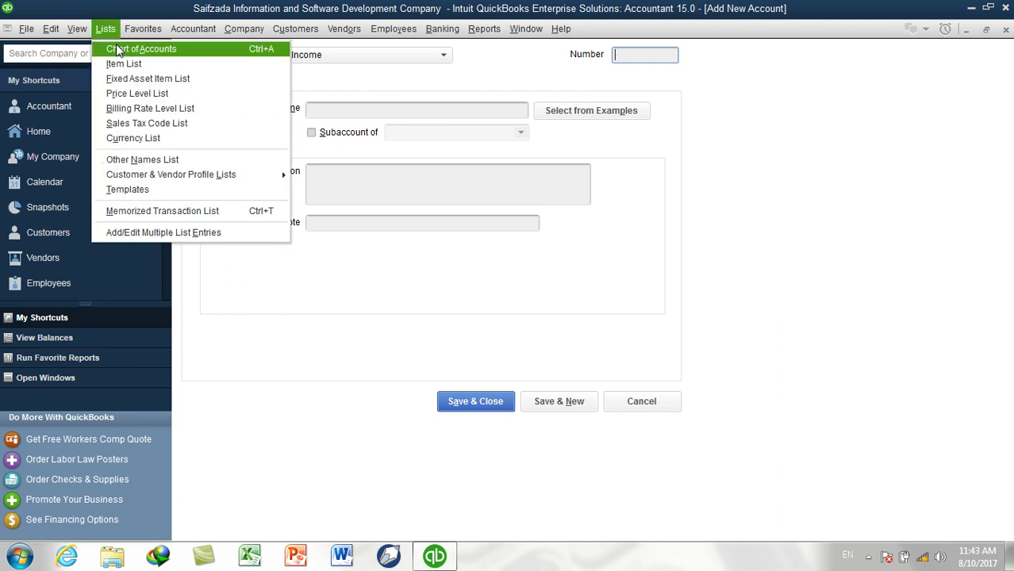
pyautogui.click(117, 50)
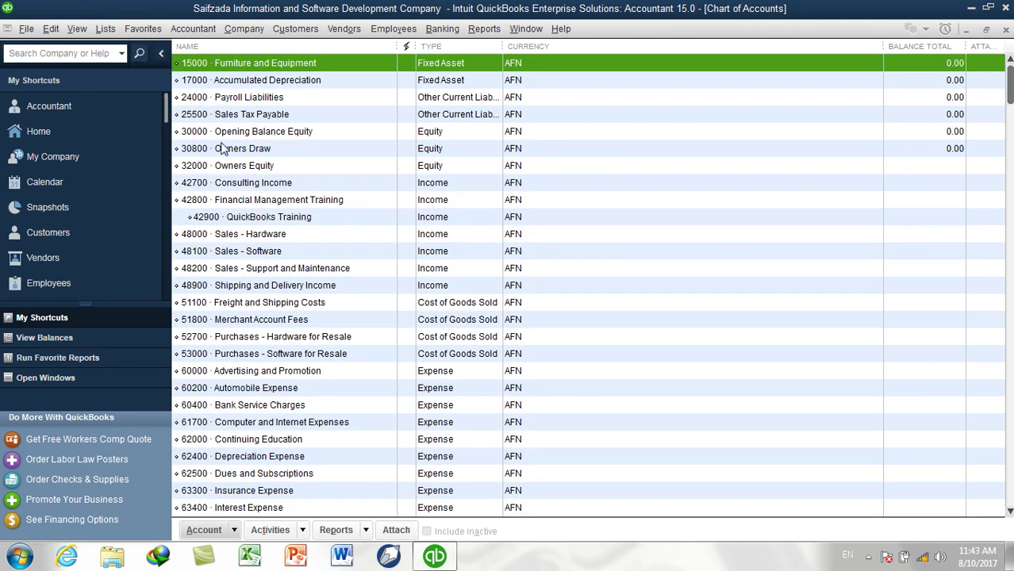
pyautogui.click(242, 205)
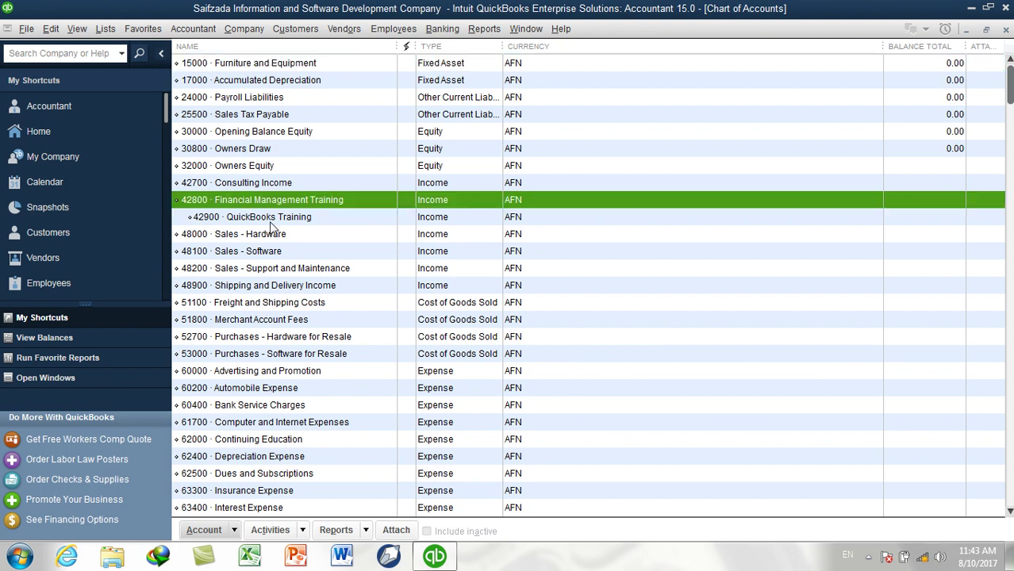
pyautogui.click(268, 222)
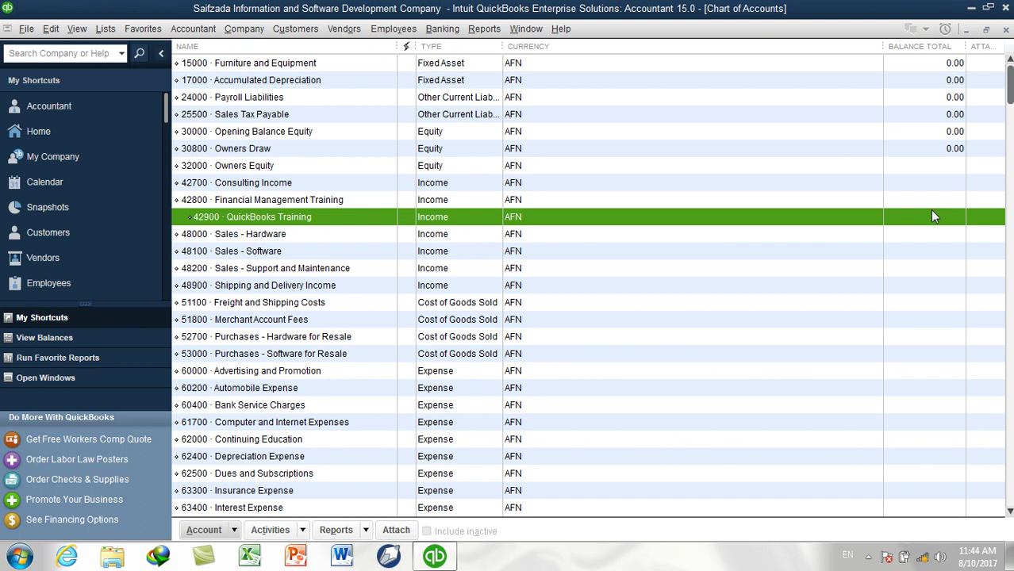
pyautogui.hotkey('ctrl', 'n')
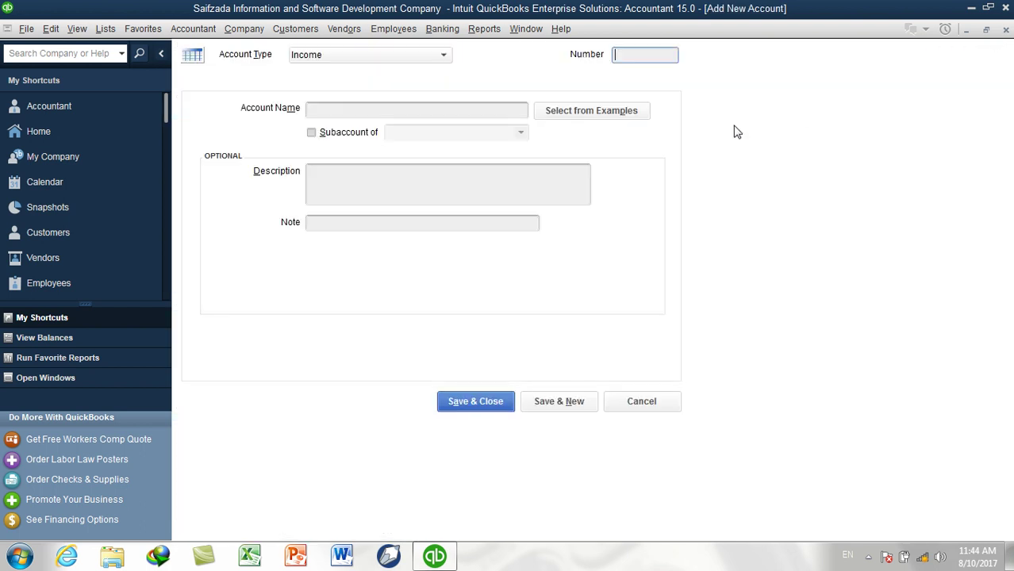
# Enter Peachtree Training, number 43000, as a subaccount of 42800, then Save & New
pyautogui.click(402, 107)
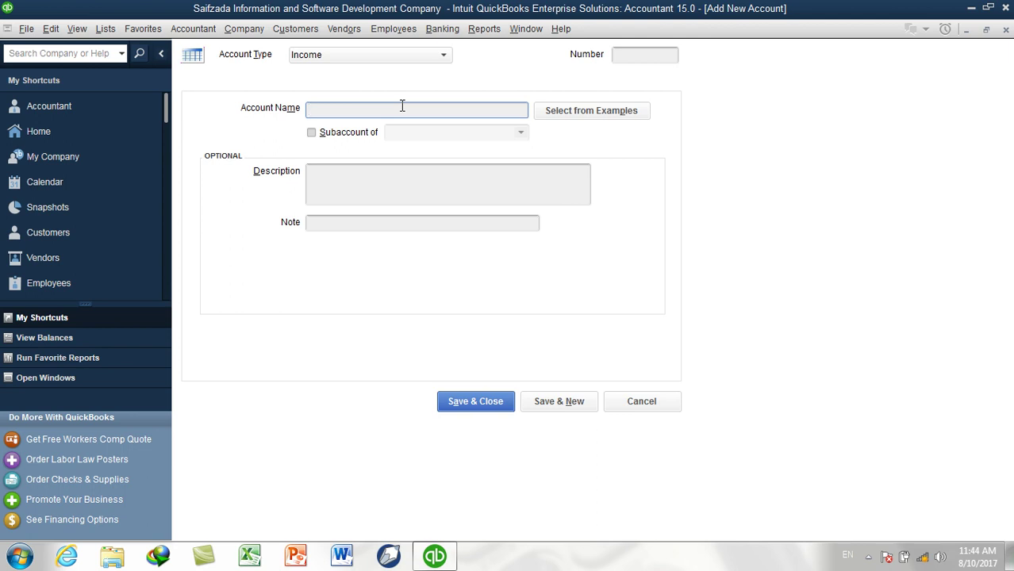
pyautogui.write('Peachtree Training')
pyautogui.click(349, 133)
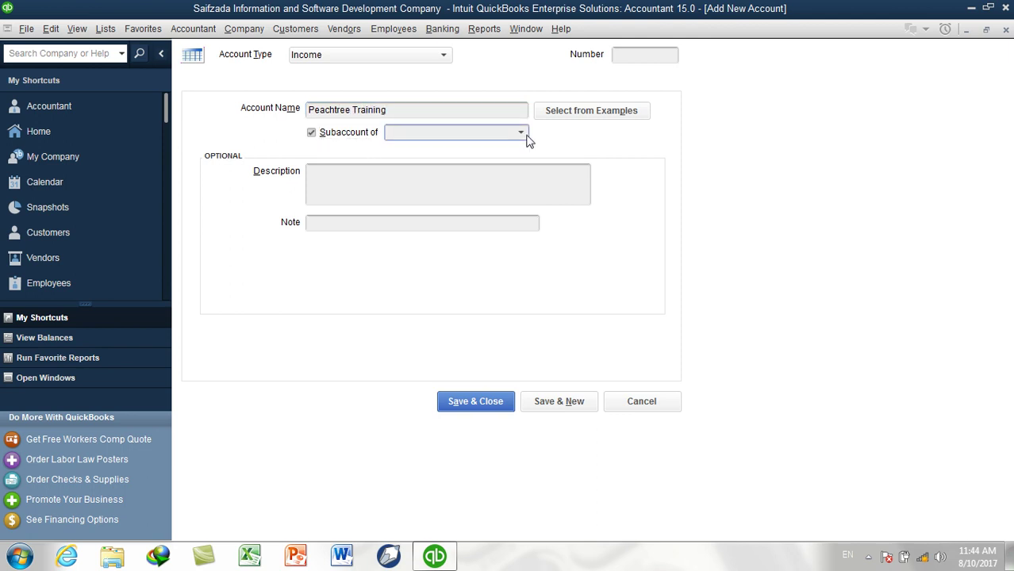
pyautogui.click(526, 135)
pyautogui.click(493, 197)
pyautogui.click(632, 60)
pyautogui.write('43000')
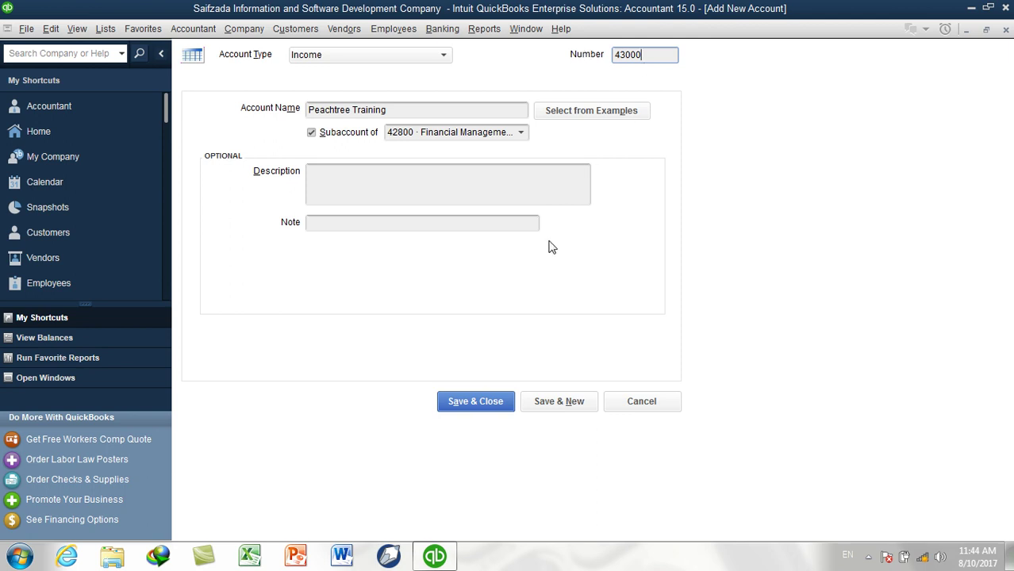
pyautogui.click(550, 404)
# Create income account 43100 'Tally ERP.9 Training' under parent 42800 Financial Management Training and save
pyautogui.click(384, 116)
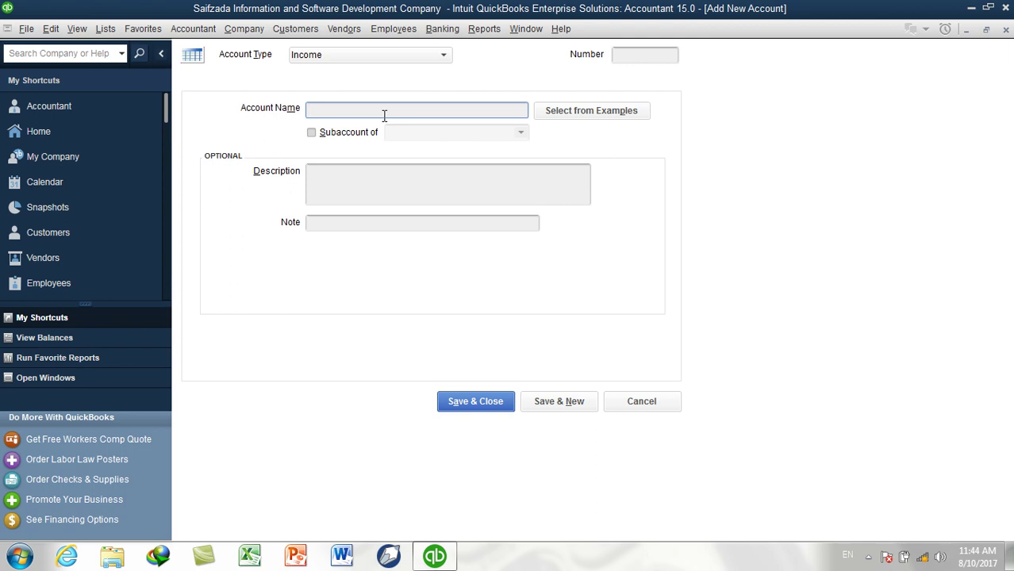
pyautogui.write('43100')
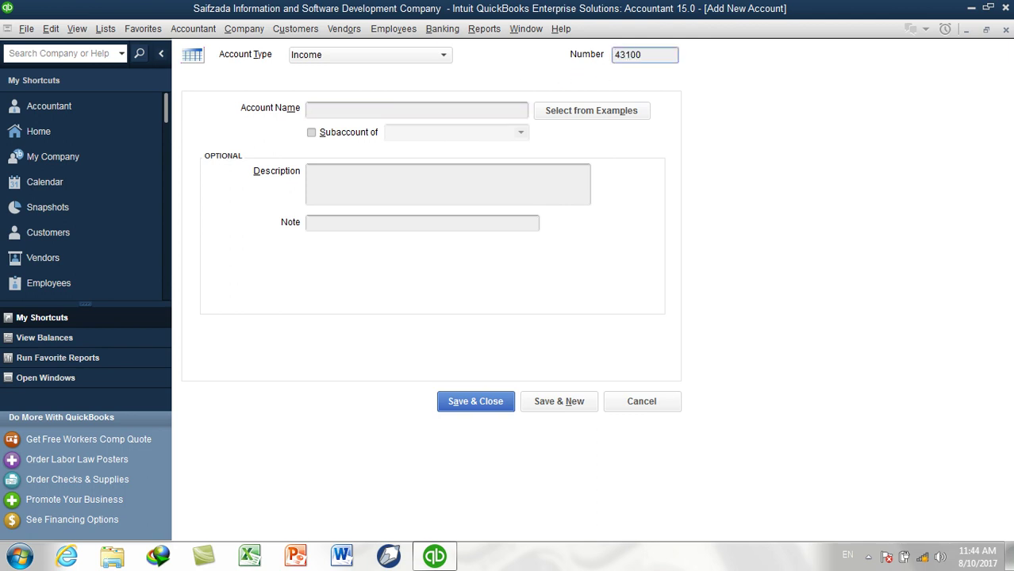
pyautogui.press('Tab')
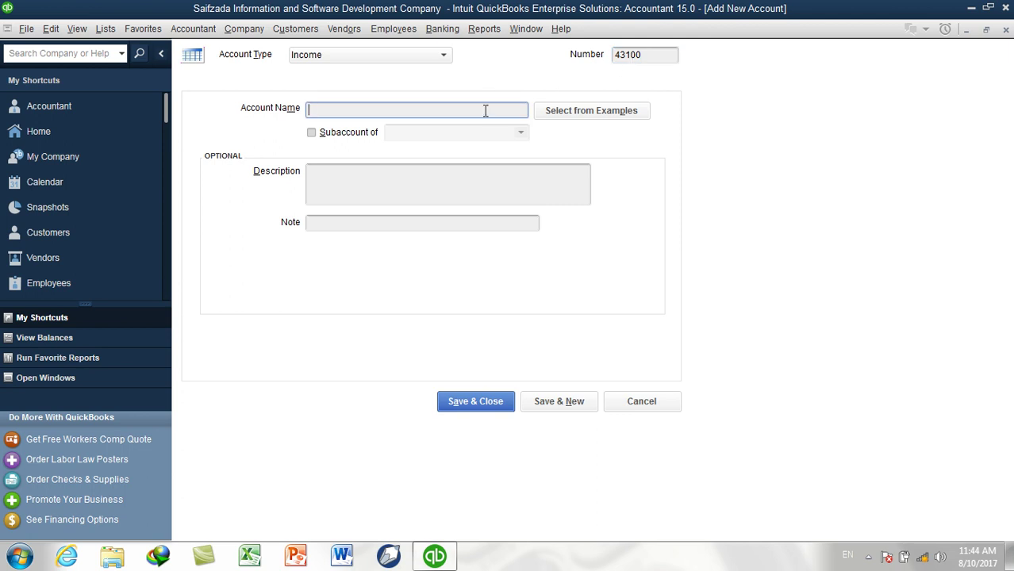
pyautogui.write('Tally ERP.9 Training')
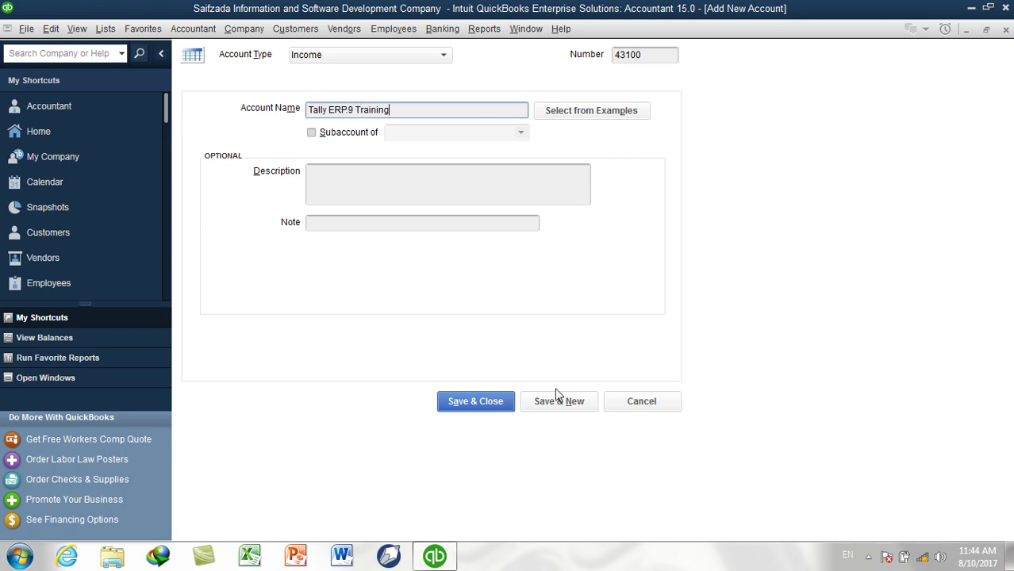
pyautogui.click(341, 134)
pyautogui.click(525, 135)
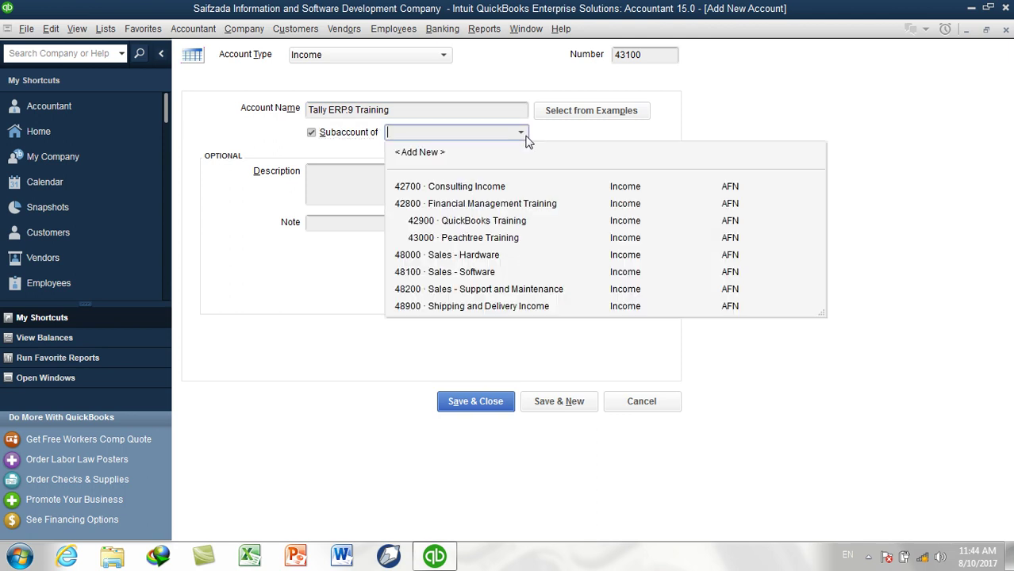
pyautogui.click(478, 205)
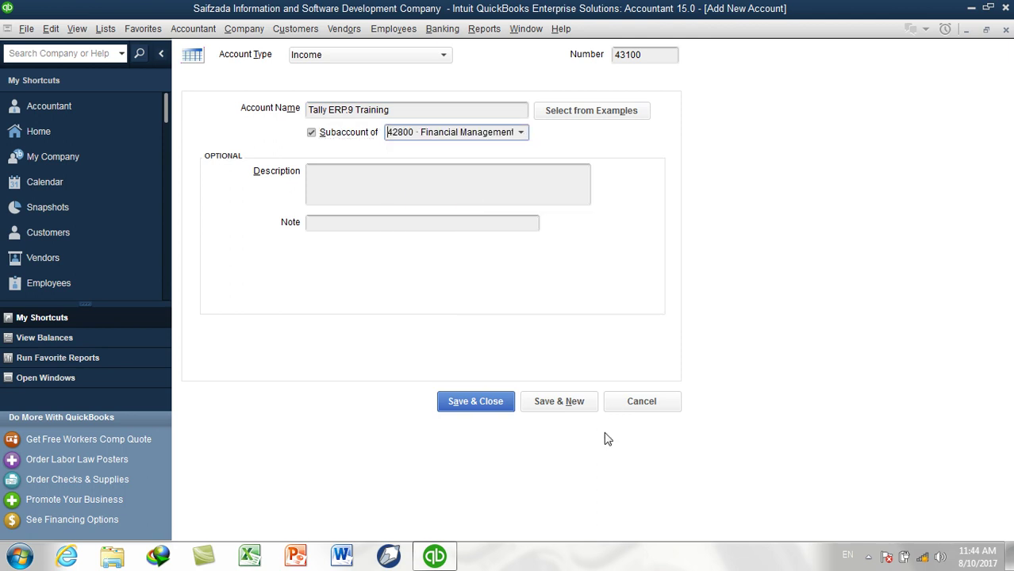
pyautogui.click(559, 403)
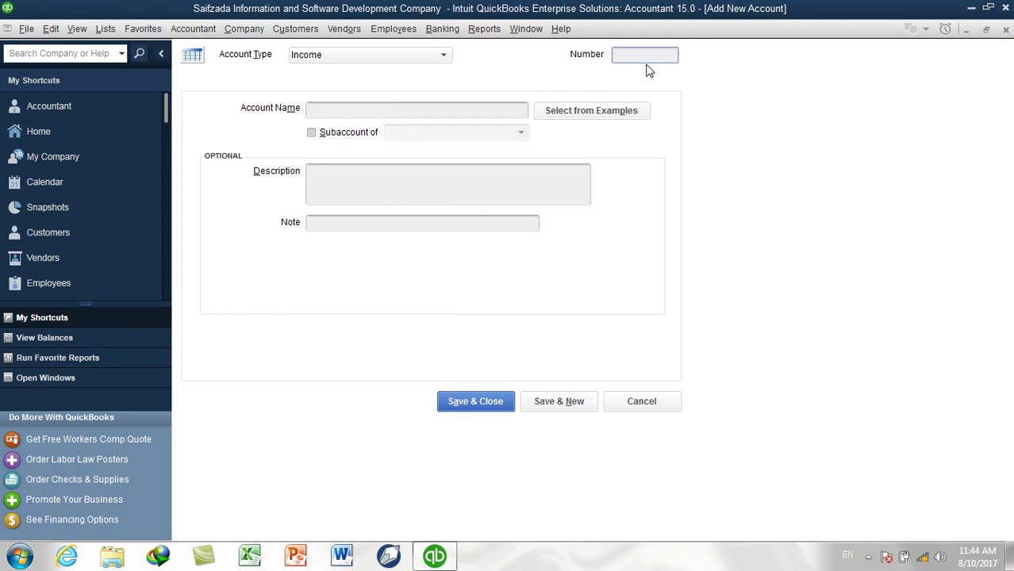
# Save account 43200 'Excel Financial Accounting Training' under parent 42800 Financial Management Training
pyautogui.write('43200')
pyautogui.press('Tab')
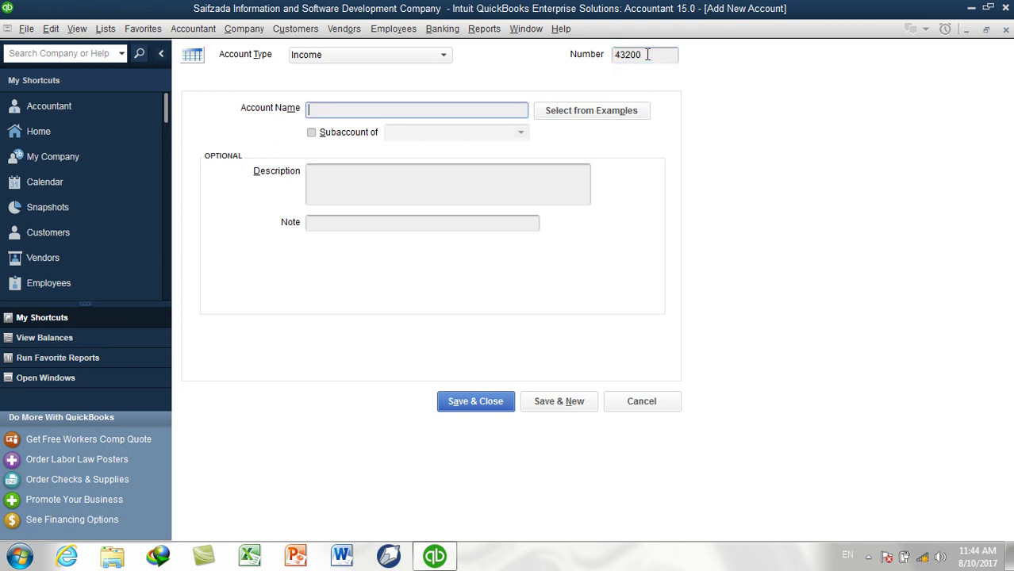
pyautogui.write('Excel Financial Training')
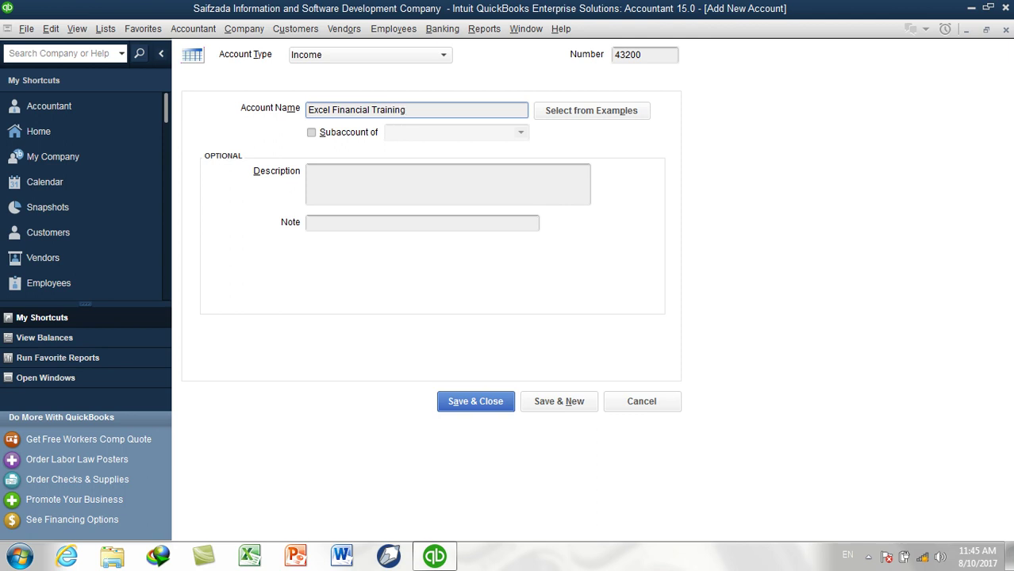
pyautogui.click(372, 110)
pyautogui.write('Account')
pyautogui.press('Delete')
pyautogui.press('Delete')
pyautogui.press('Delete')
pyautogui.press('Delete')
pyautogui.press('Delete')
pyautogui.press('Delete')
pyautogui.press('Delete')
pyautogui.press('Delete')
pyautogui.write('ing Trai')
pyautogui.click(311, 132)
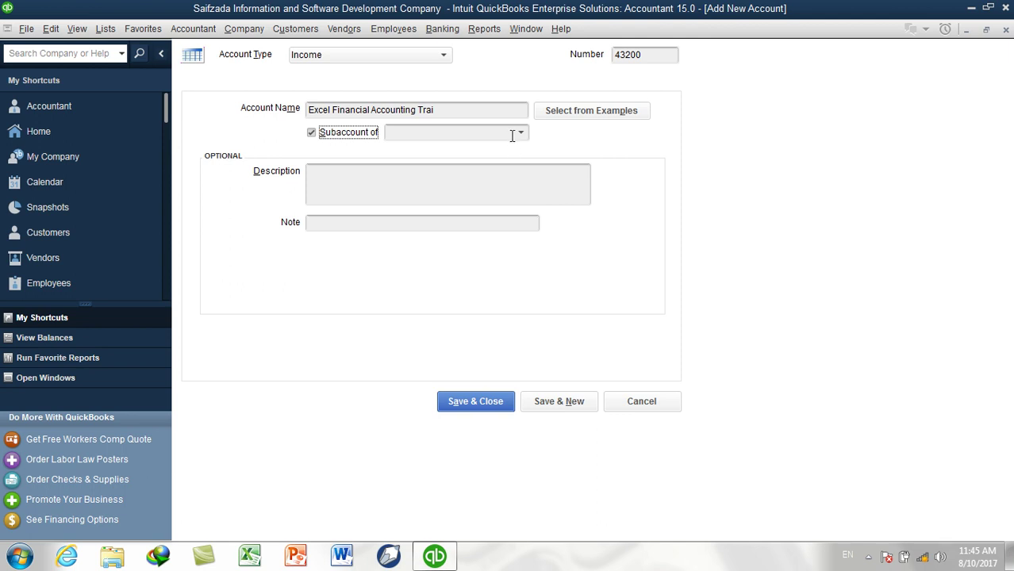
pyautogui.click(520, 134)
pyautogui.click(492, 204)
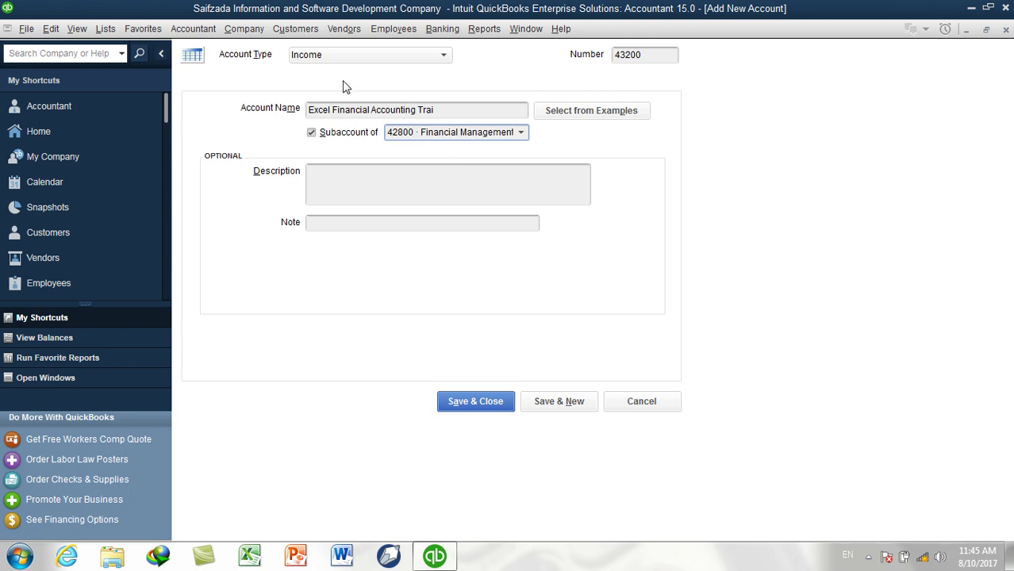
pyautogui.click(476, 402)
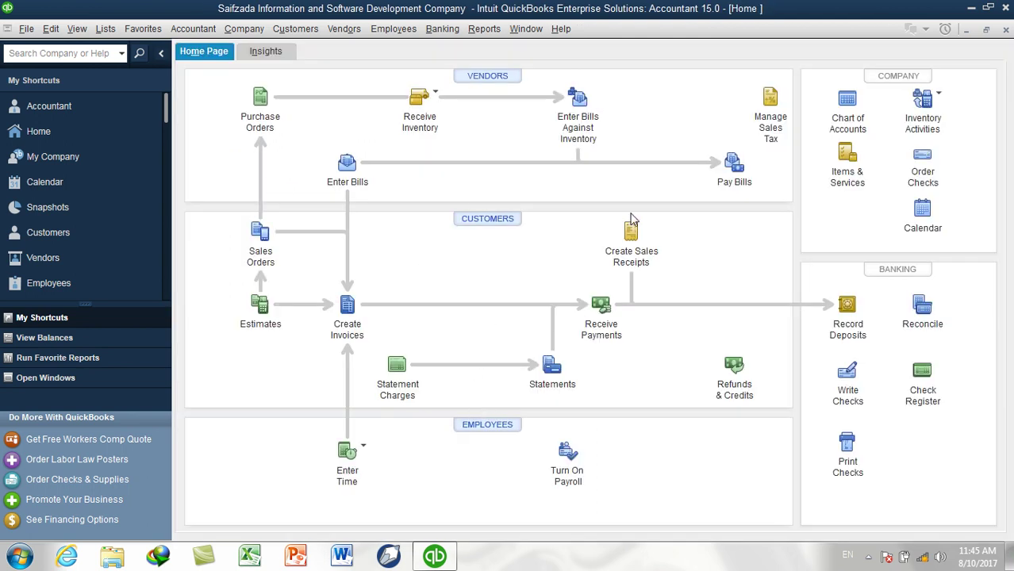
# Open the Chart of Accounts from Lists and scroll to 42800's subaccounts 42900–43200
pyautogui.click(110, 30)
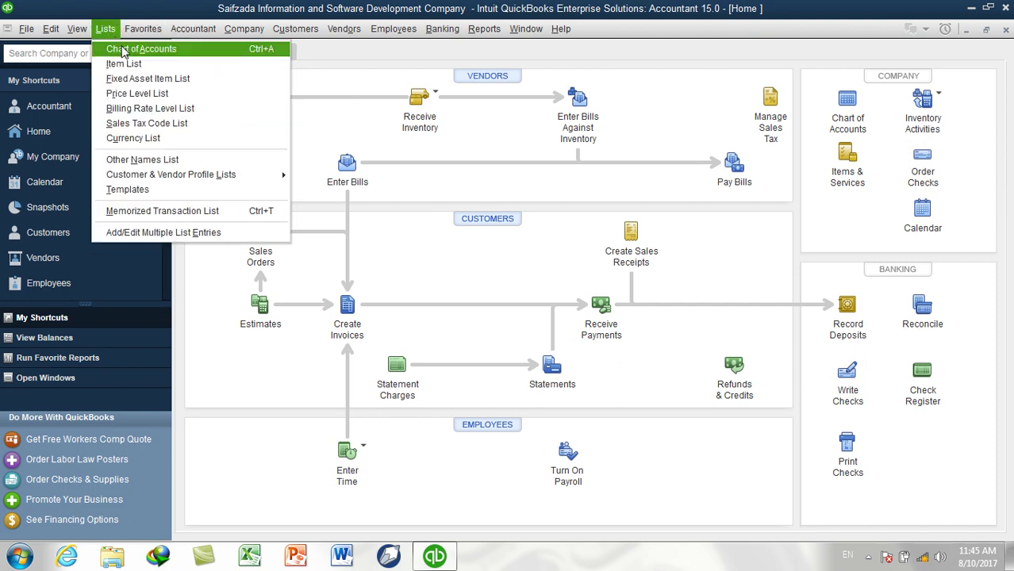
pyautogui.click(123, 50)
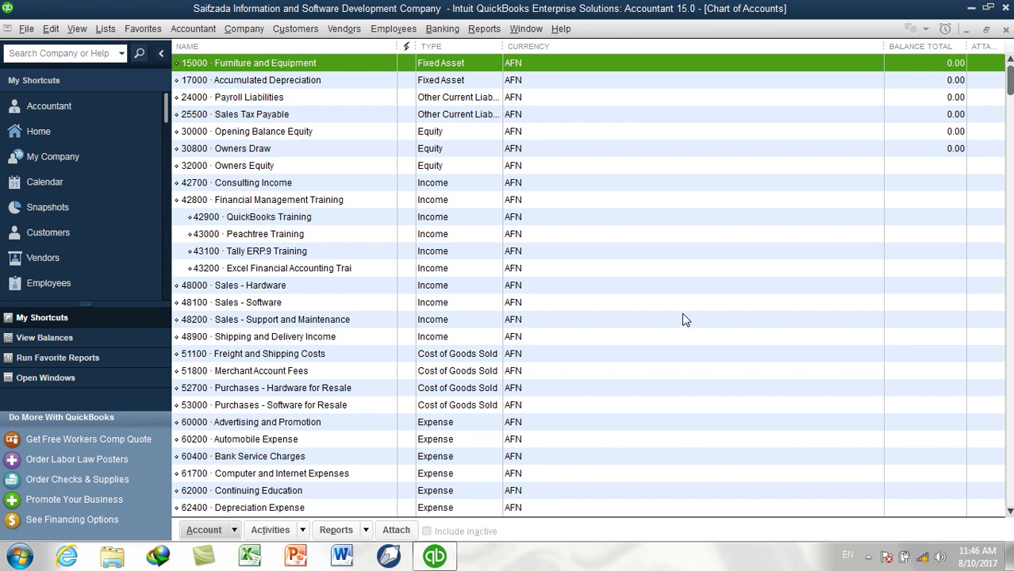
pyautogui.scroll(-5, 563, 291)
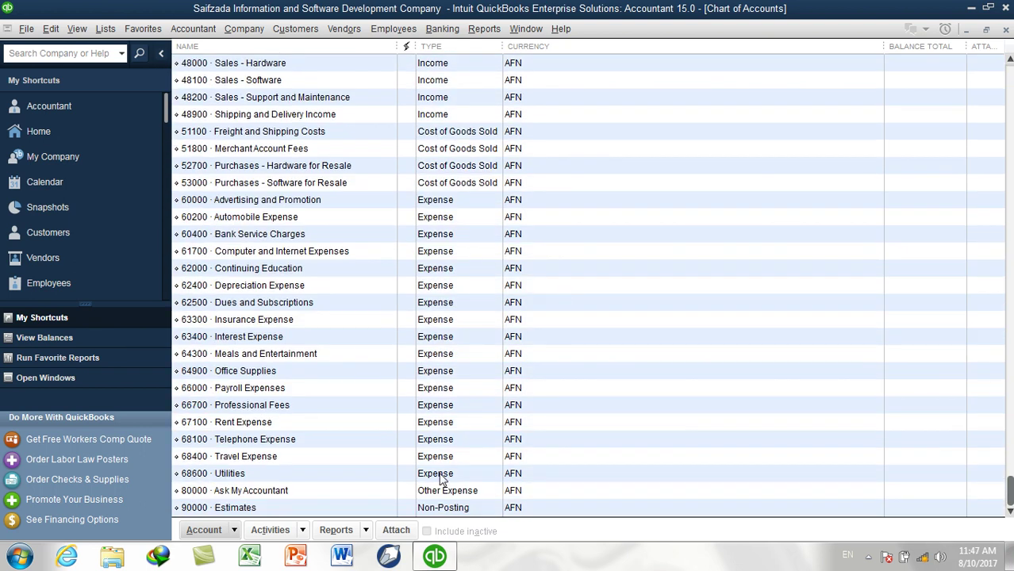
# Mark 60400 Bank Service Charges inactive so it disappears from the Chart of Accounts
pyautogui.click(435, 203)
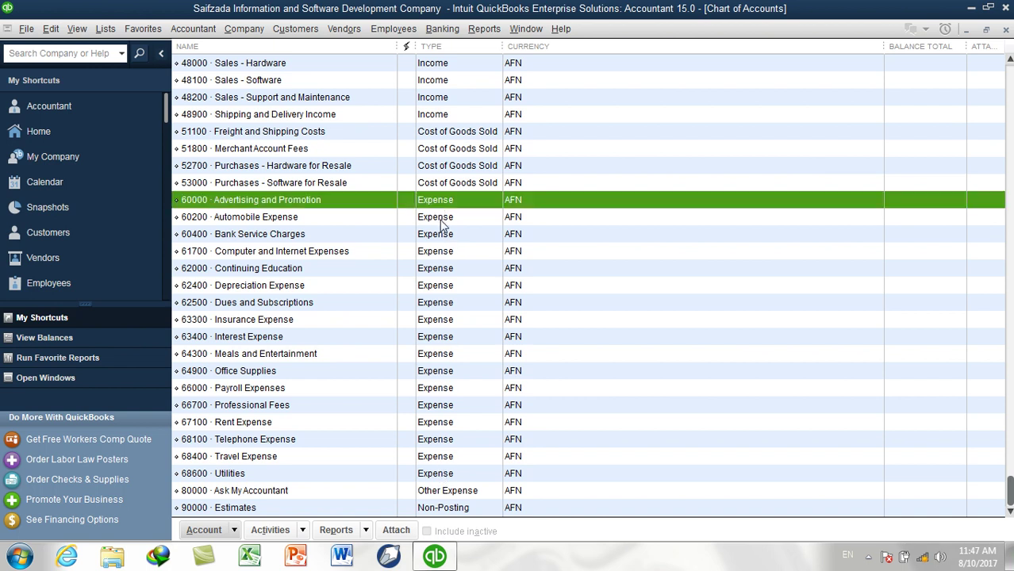
pyautogui.click(439, 219)
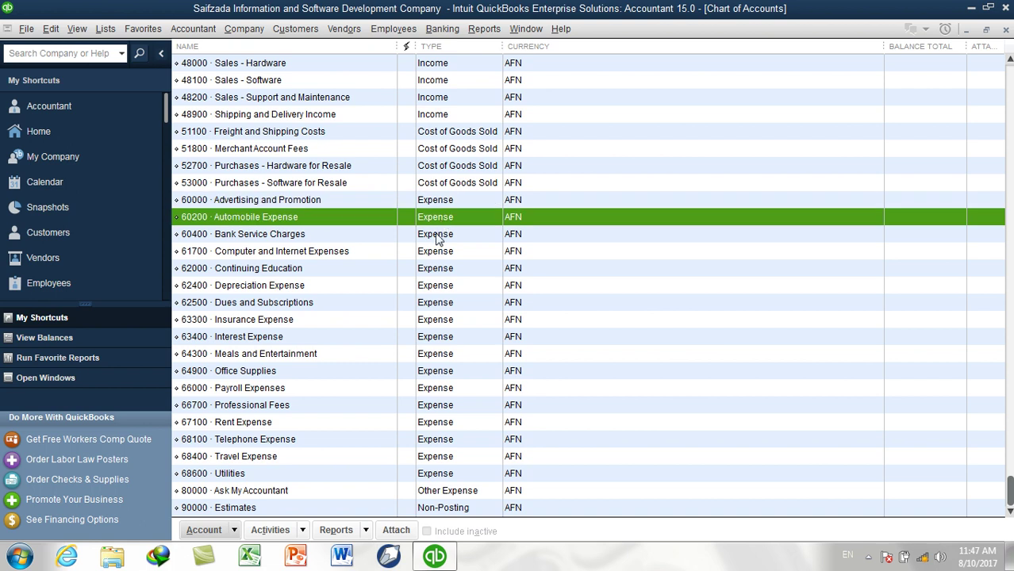
pyautogui.click(436, 236)
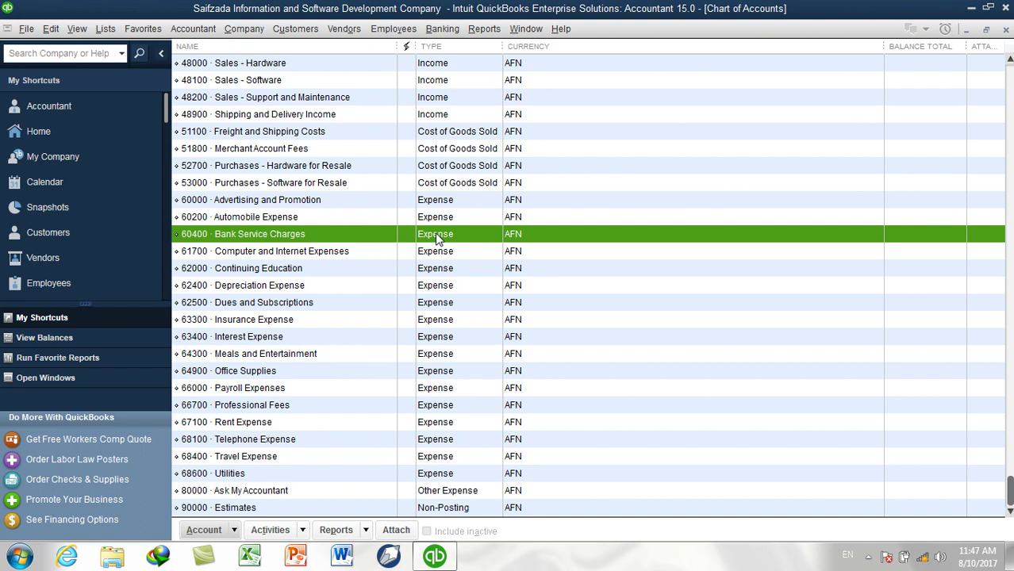
pyautogui.rightClick(283, 239)
pyautogui.click(305, 336)
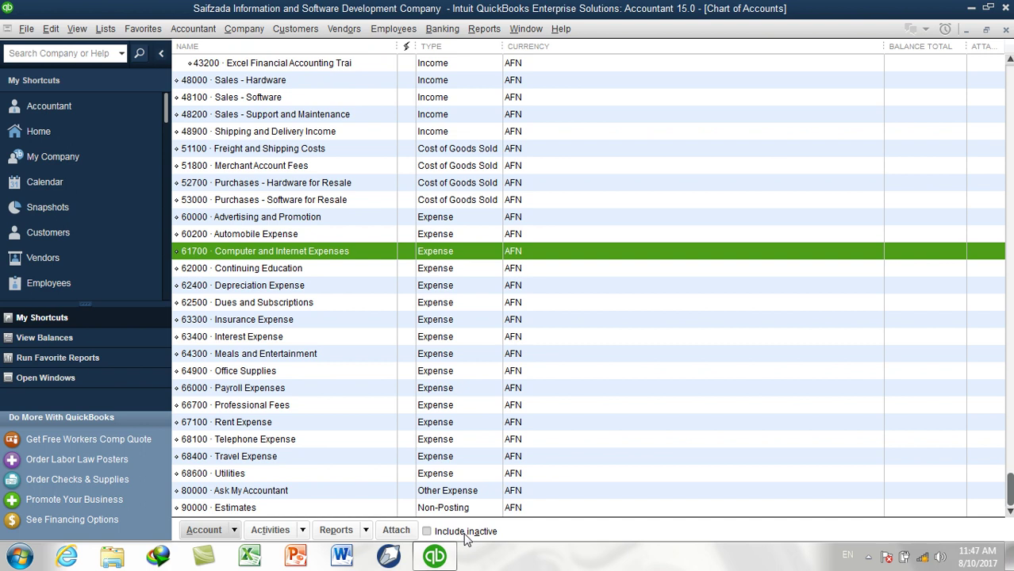
# Show inactive accounts and reactivate 60400 Bank Service Charges
pyautogui.click(465, 534)
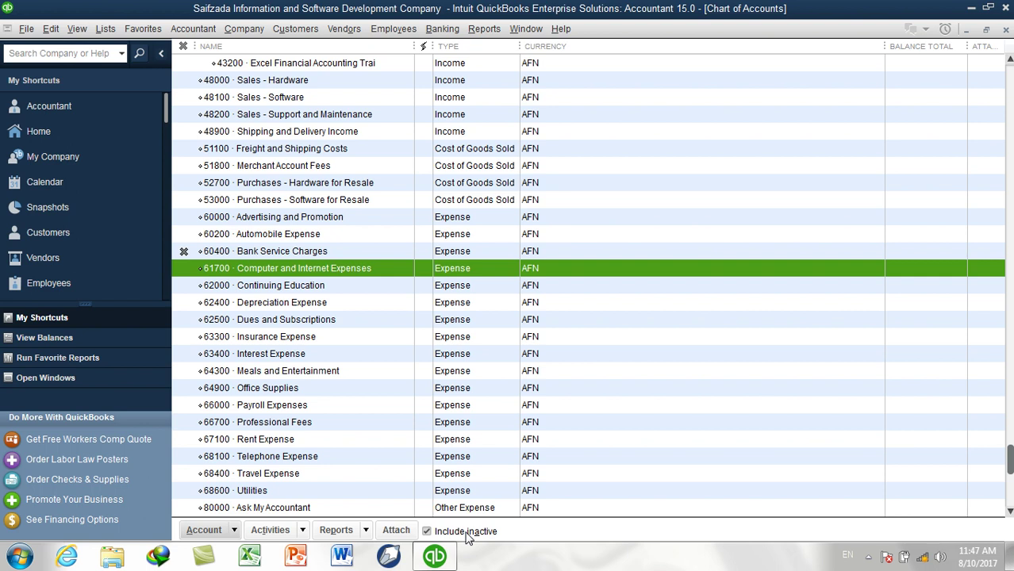
pyautogui.rightClick(304, 251)
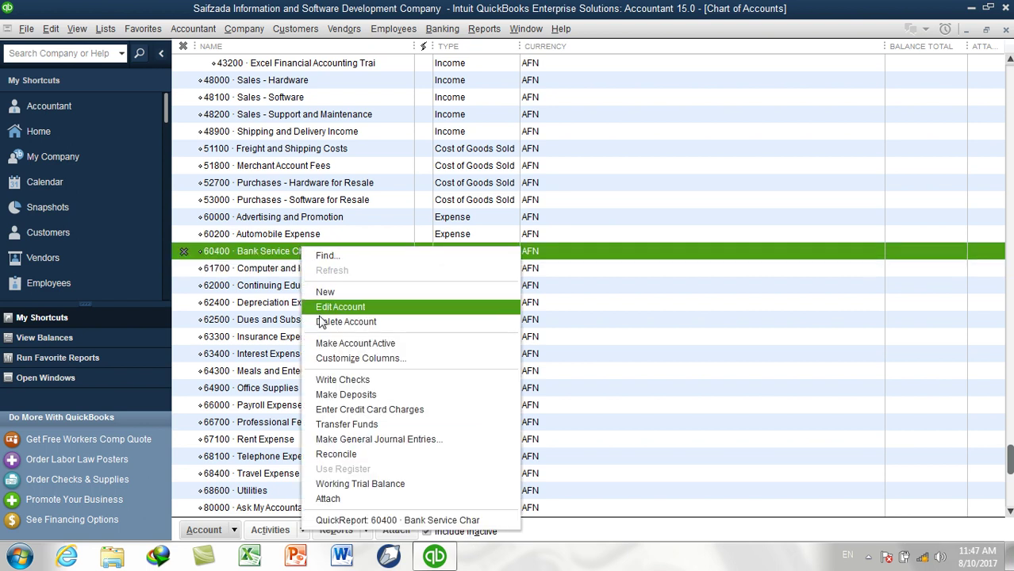
pyautogui.click(352, 343)
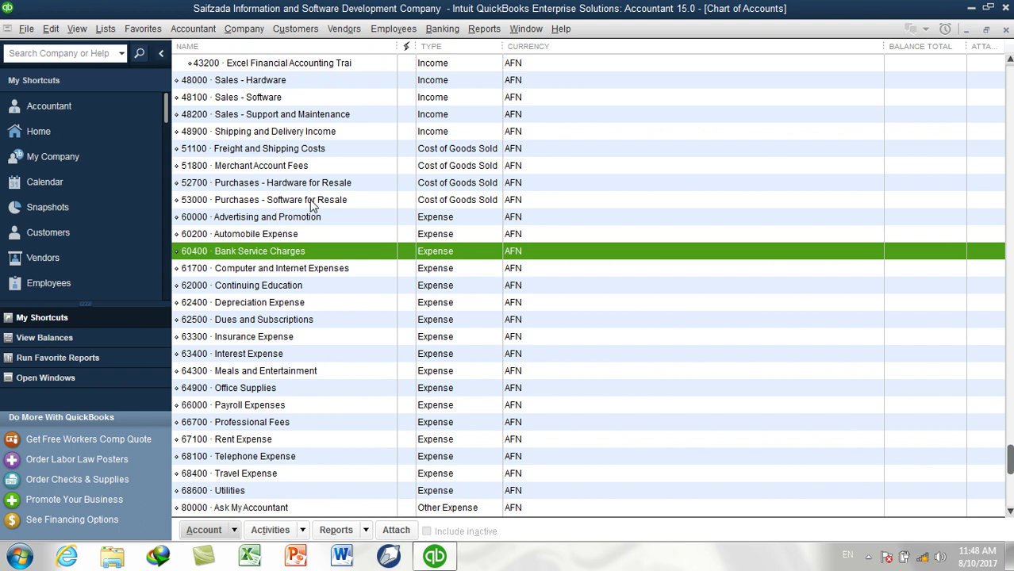
# Delete 60200 Automobile Expense with confirmation, then review the remaining expense accounts
pyautogui.rightClick(267, 237)
pyautogui.click(289, 307)
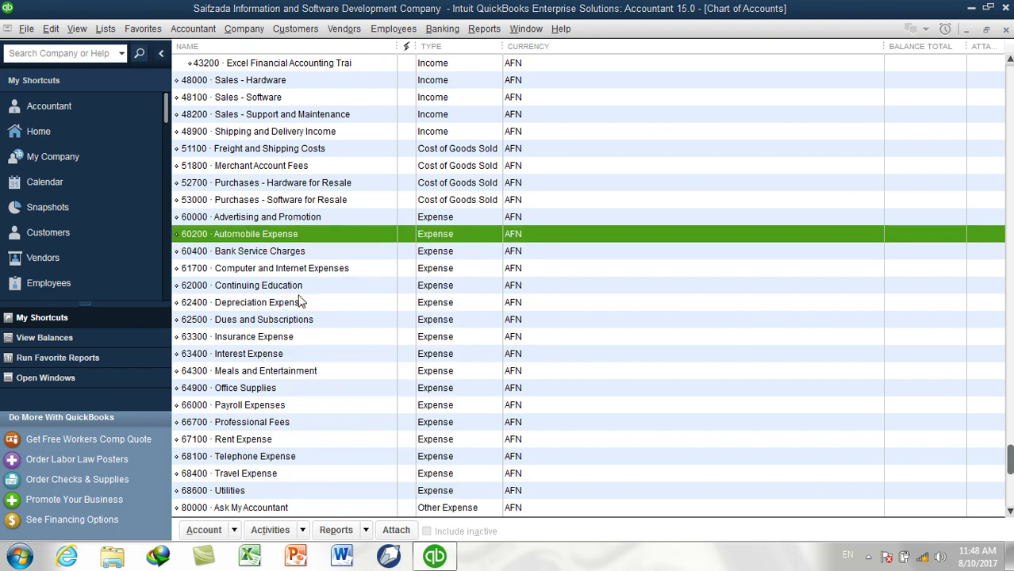
pyautogui.click(465, 195)
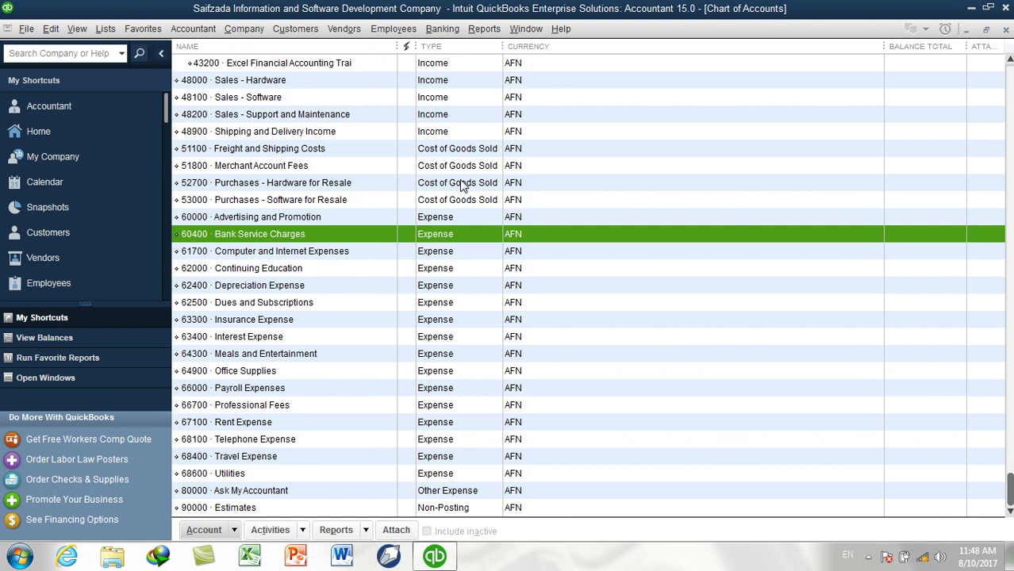
pyautogui.click(444, 221)
pyautogui.click(441, 234)
pyautogui.click(435, 251)
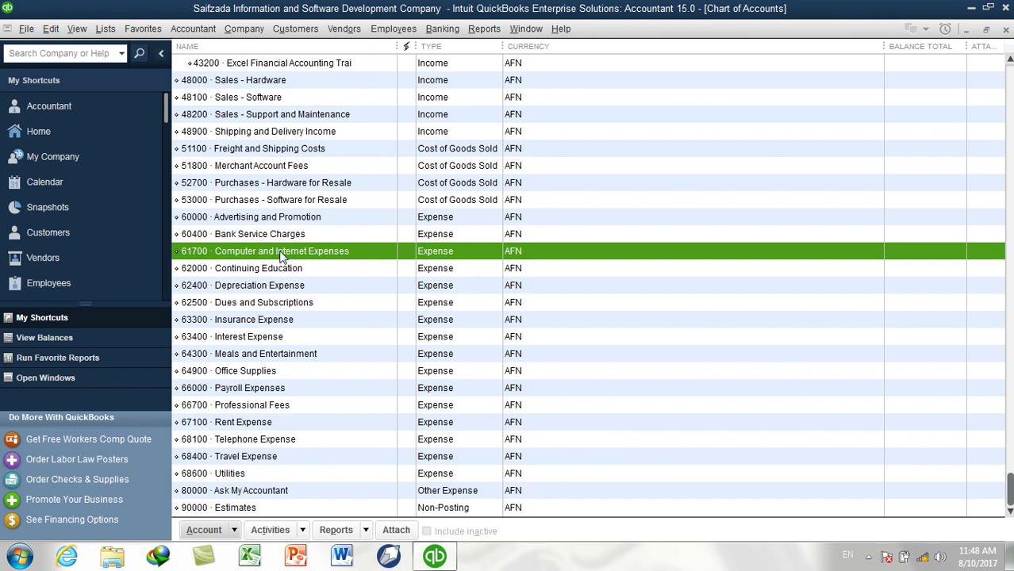
pyautogui.click(417, 291)
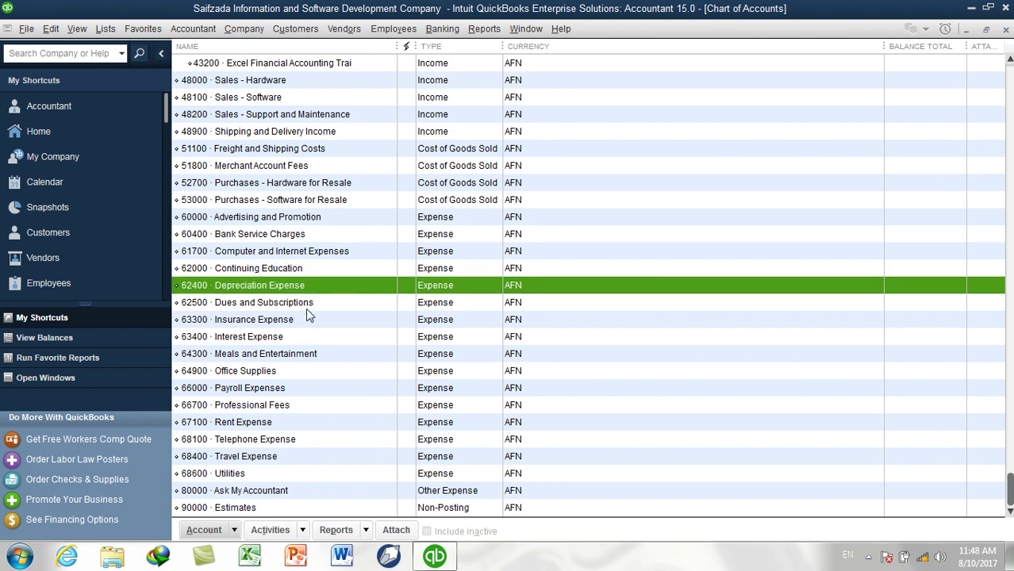
pyautogui.click(429, 304)
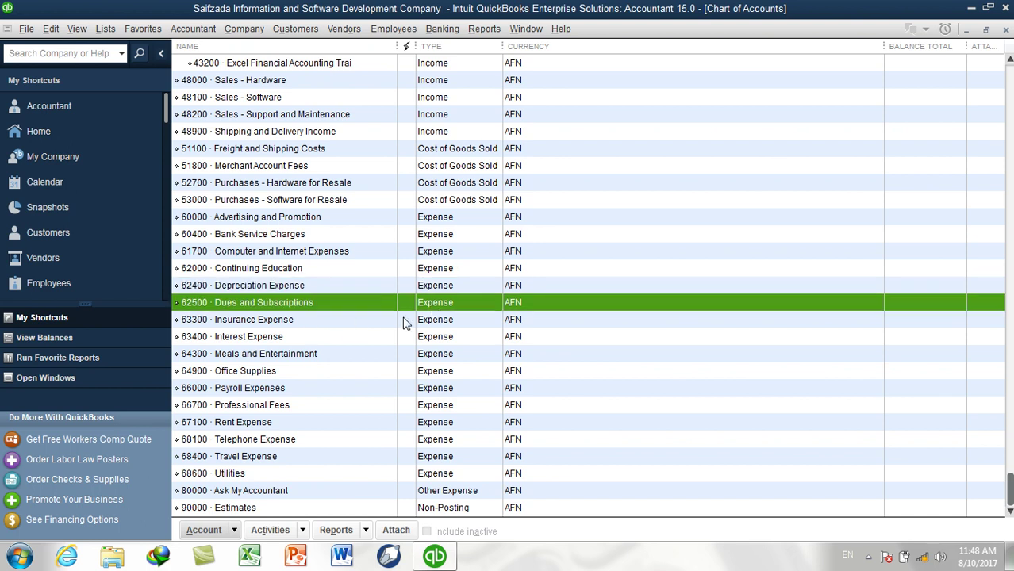
pyautogui.click(295, 338)
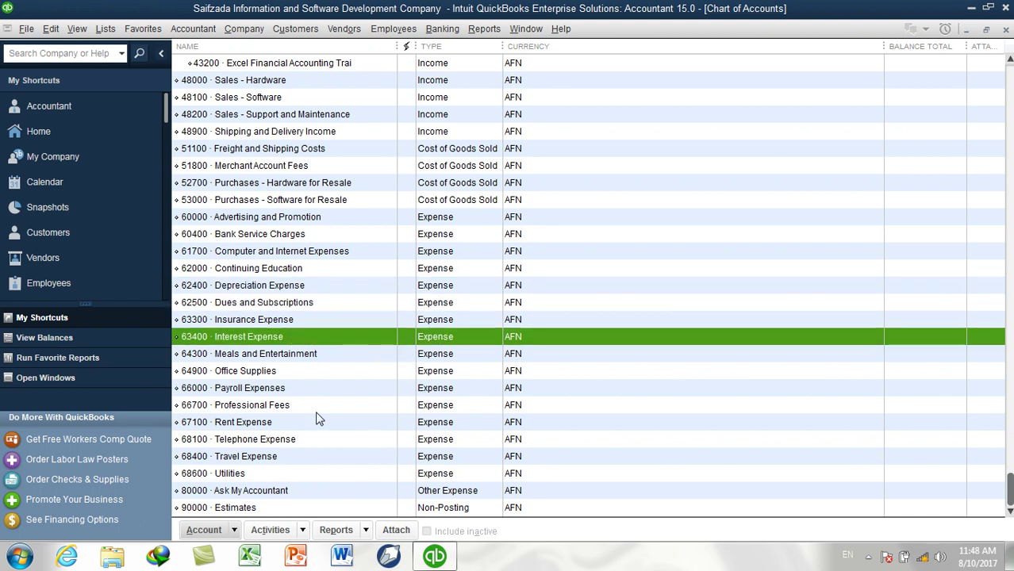
pyautogui.click(250, 391)
pyautogui.click(251, 373)
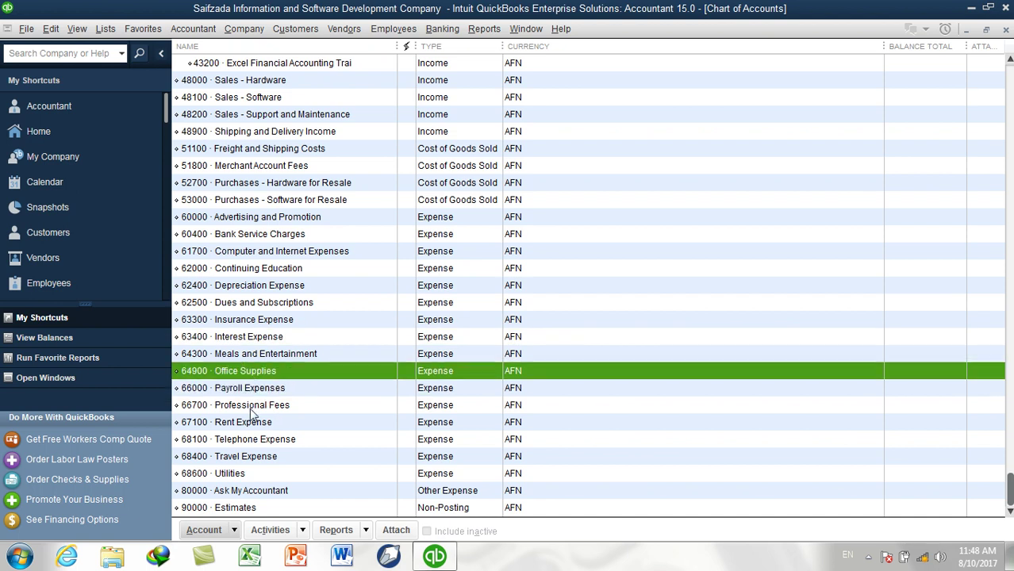
pyautogui.click(251, 408)
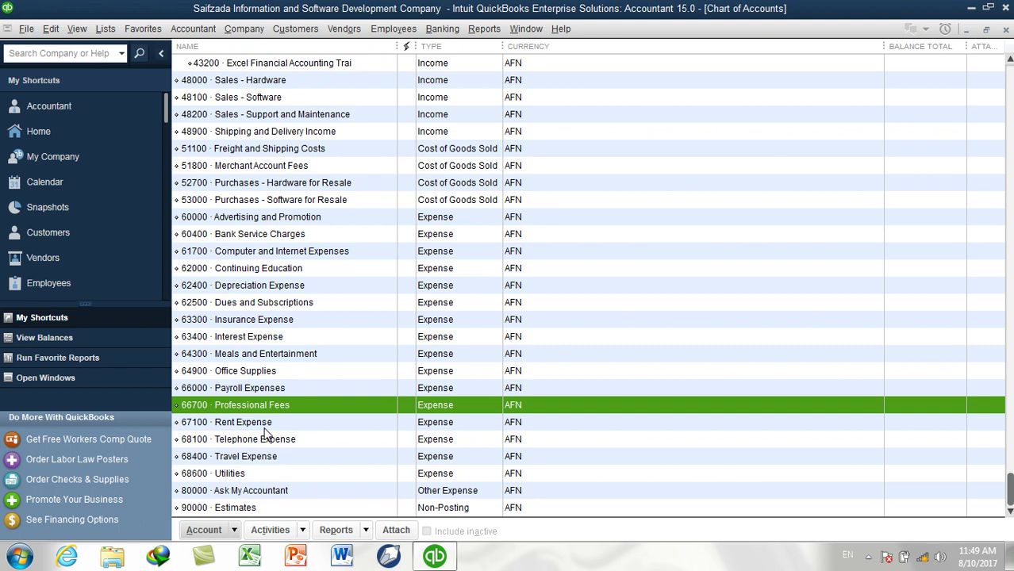
# Begin a new account with Ctrl+N and choose the Expense account type
pyautogui.hotkey('ctrl', 'n')
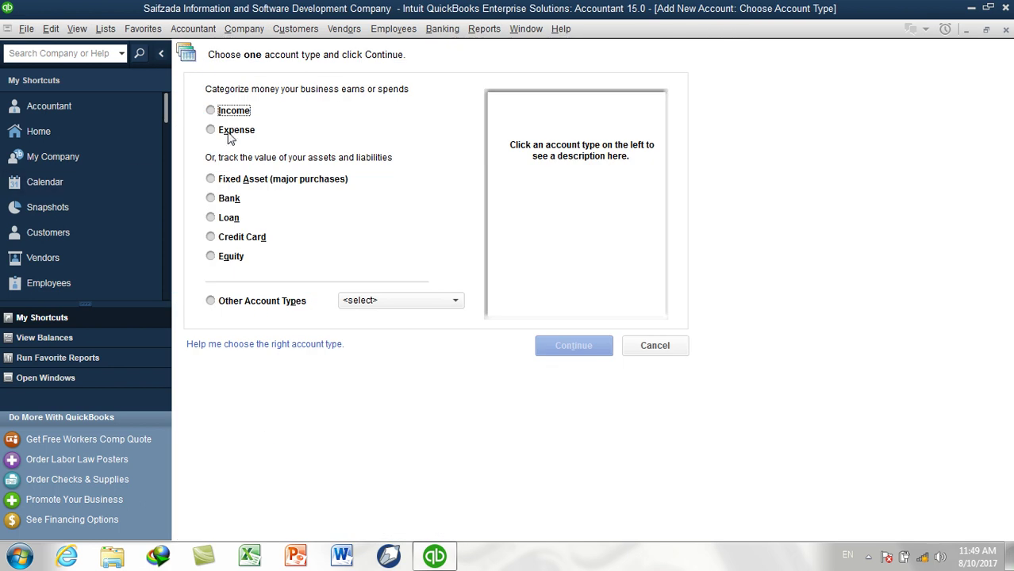
pyautogui.click(229, 132)
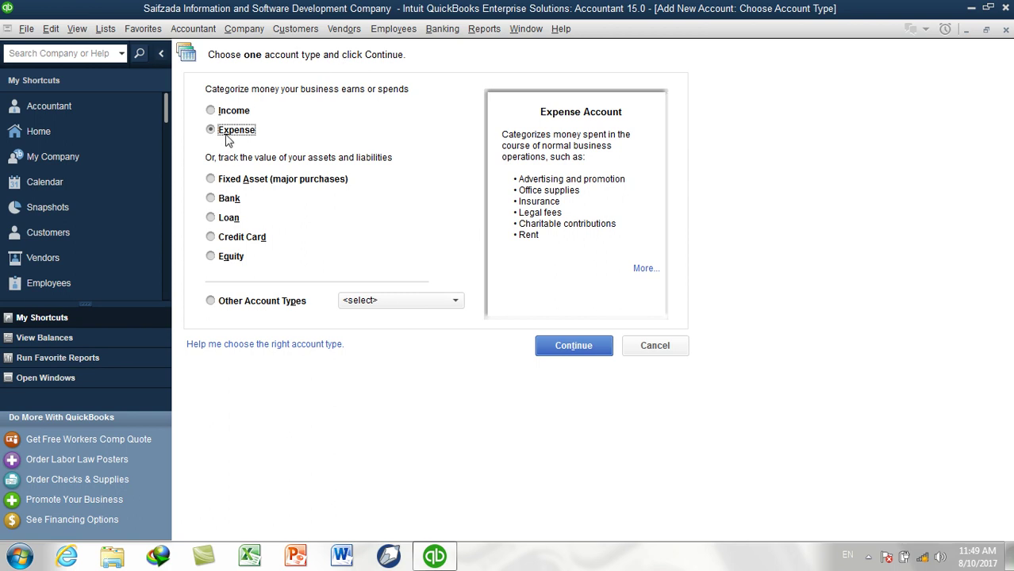
pyautogui.click(579, 350)
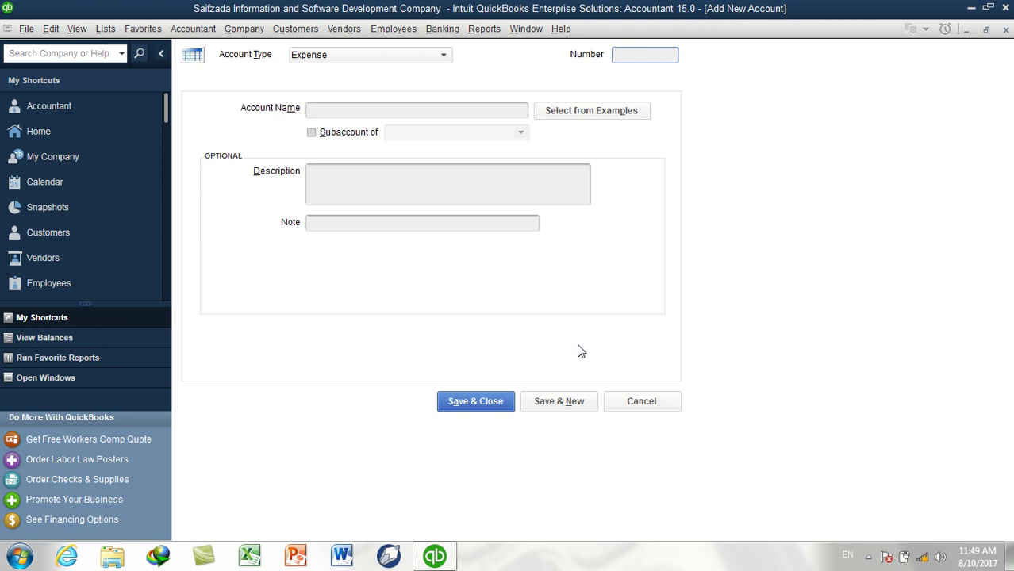
# Reopen the Chart of Accounts and select 60000 Advertising and Promotion
pyautogui.click(105, 30)
pyautogui.click(119, 53)
pyautogui.scroll(1, 307, 297)
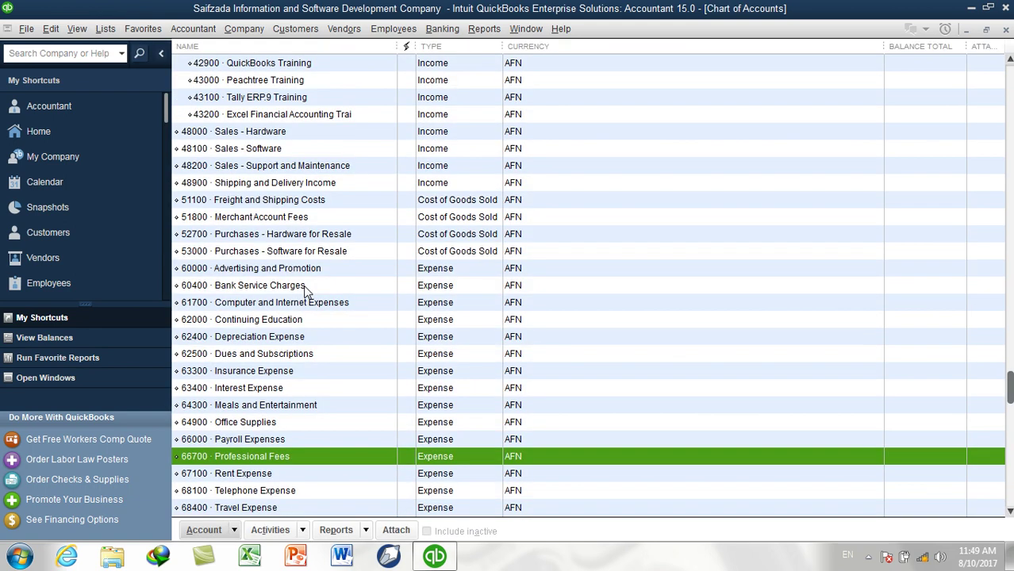
pyautogui.click(393, 273)
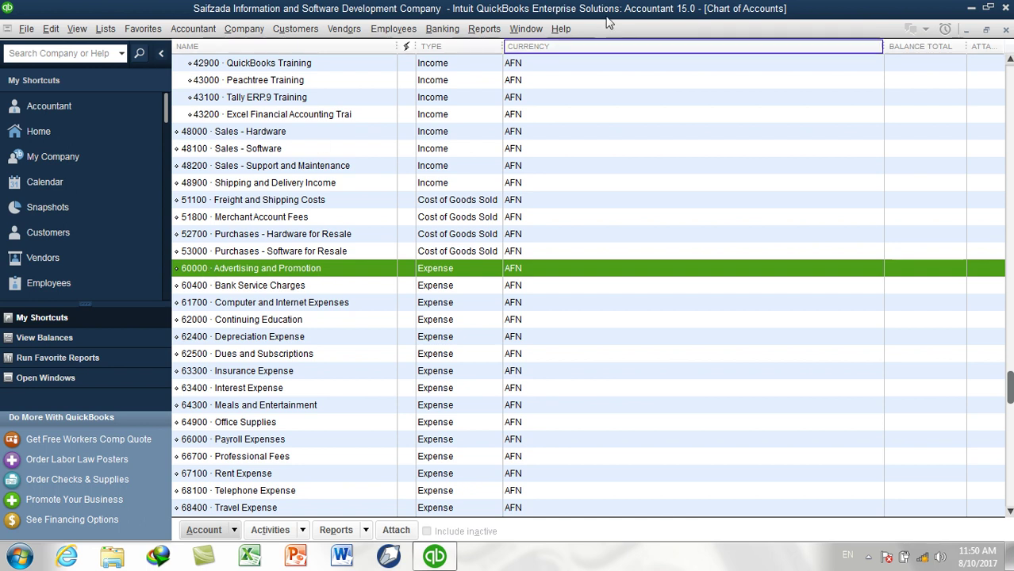
# Start a new expense account numbered 60100 named 'Auto and Truck Expense'
pyautogui.hotkey('ctrl', 'n')
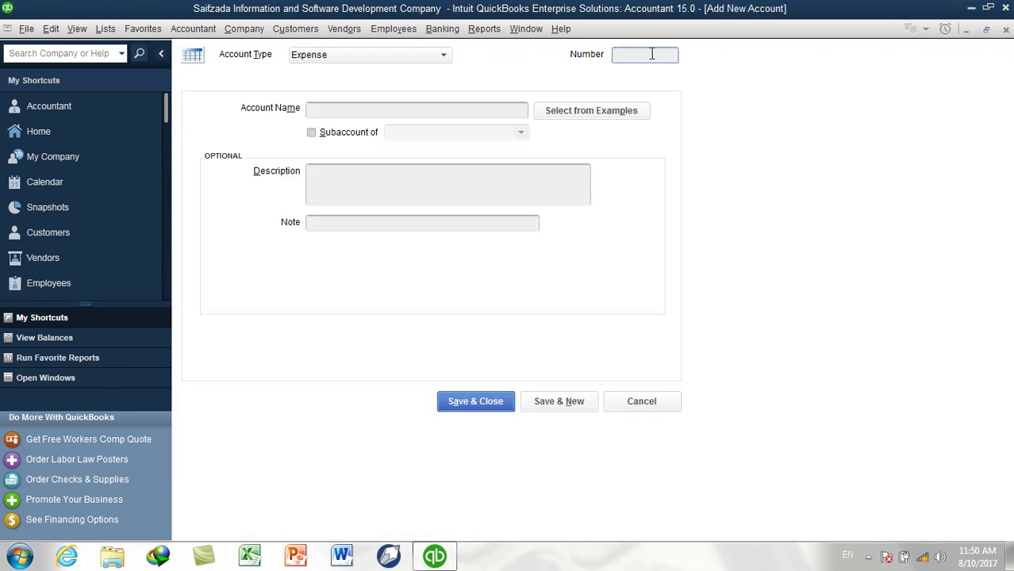
pyautogui.write('60100')
pyautogui.press('Left')
pyautogui.press('Left')
pyautogui.click(521, 114)
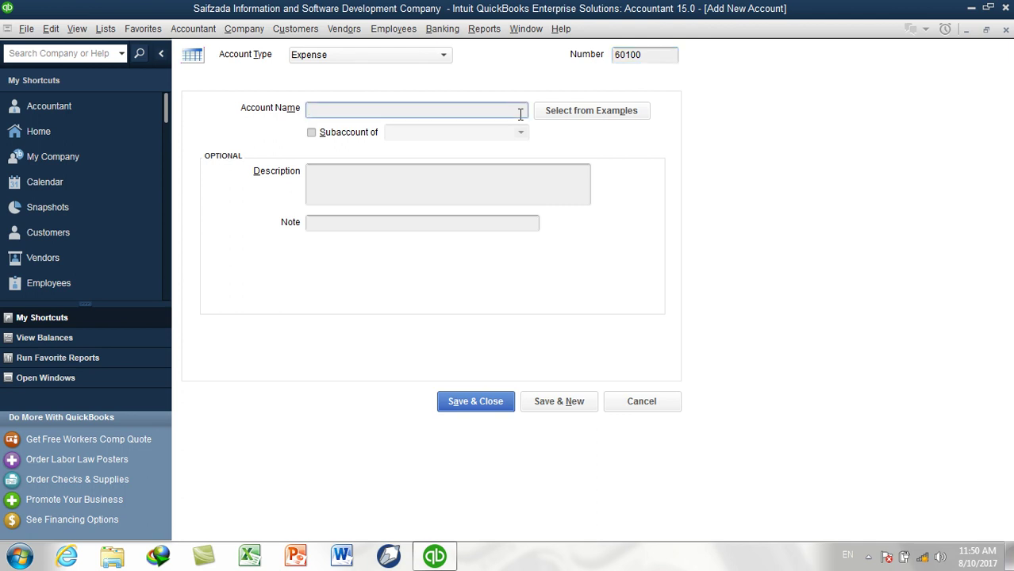
pyautogui.write('Auto and Truck Expense')
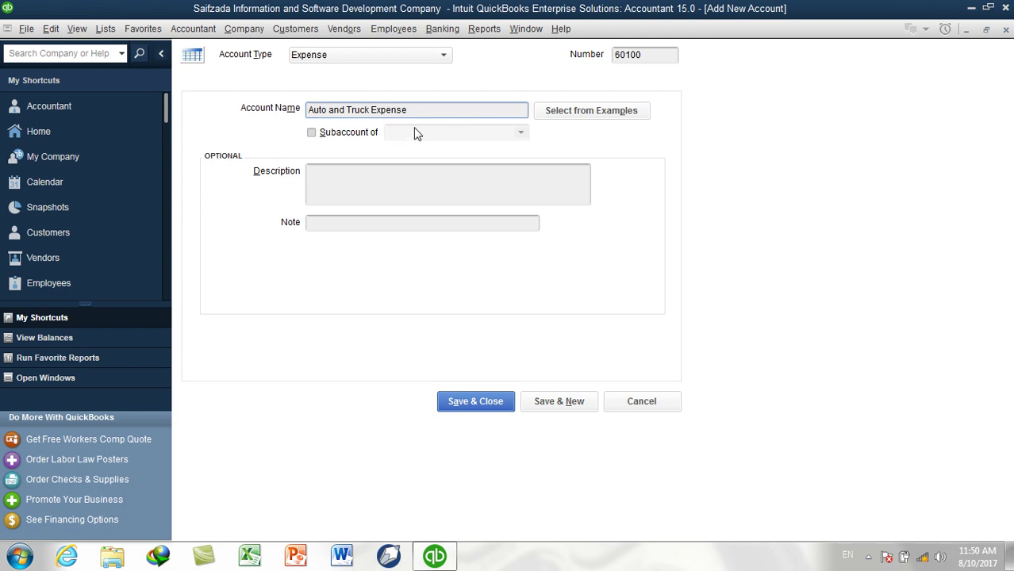
# Describe it as 'this account includes:' 1. vehicle fuel, 2. vehicle CNG, and save
pyautogui.click(378, 189)
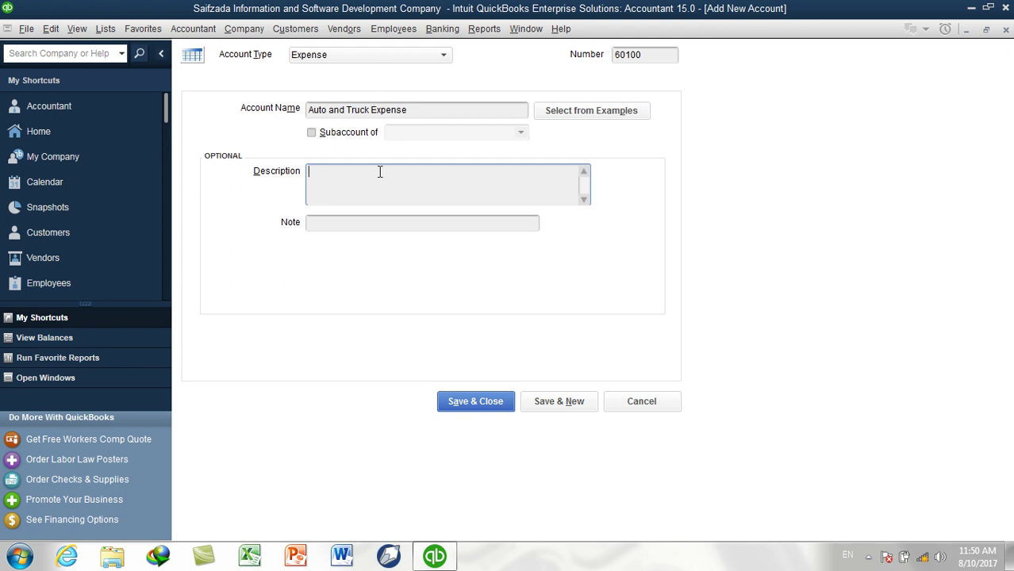
pyautogui.write('this account includes:')
pyautogui.press('Return')
pyautogui.write('1.')
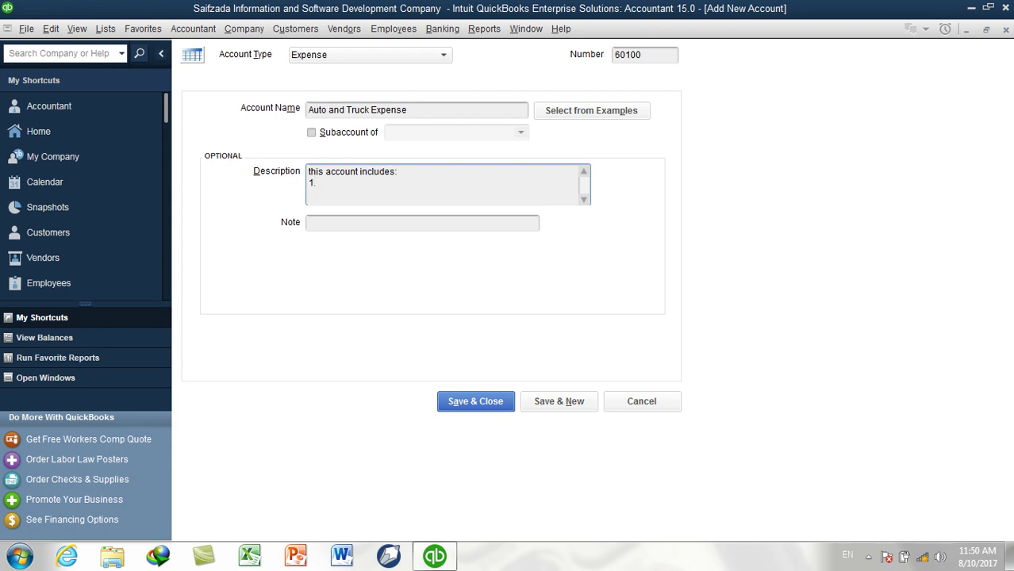
pyautogui.write(' Vehiches Fuel')
pyautogui.press('Return')
pyautogui.write('2. Vehiches M')
pyautogui.press('BackSpace')
pyautogui.write('CNG')
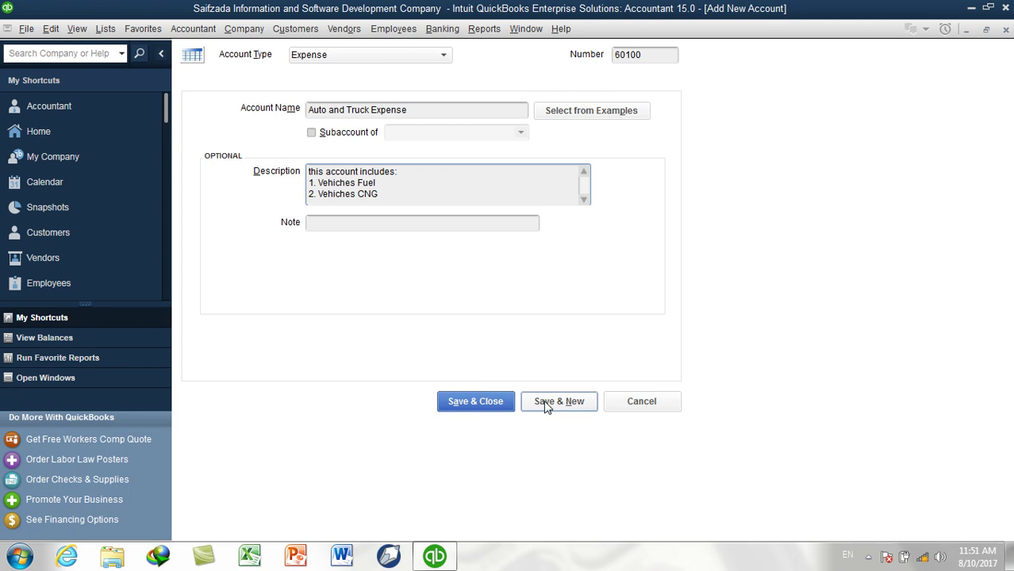
pyautogui.click(546, 405)
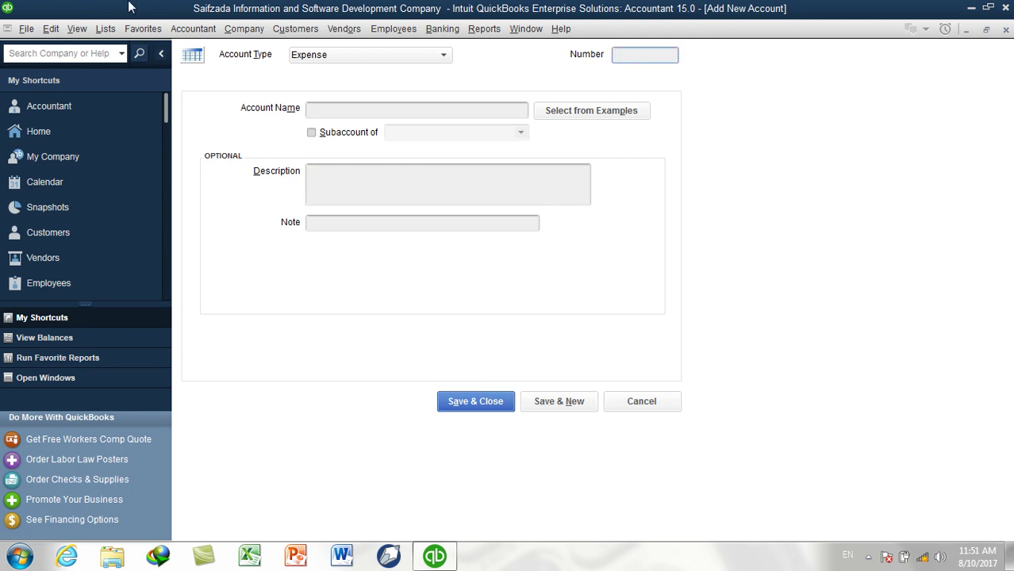
pyautogui.click(106, 29)
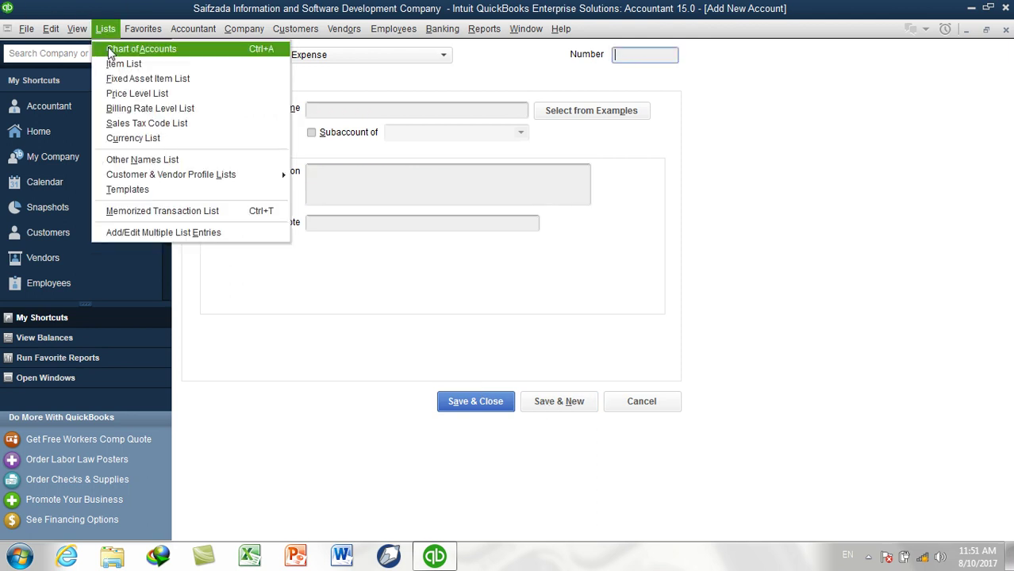
pyautogui.click(108, 47)
pyautogui.scroll(-5, 358, 424)
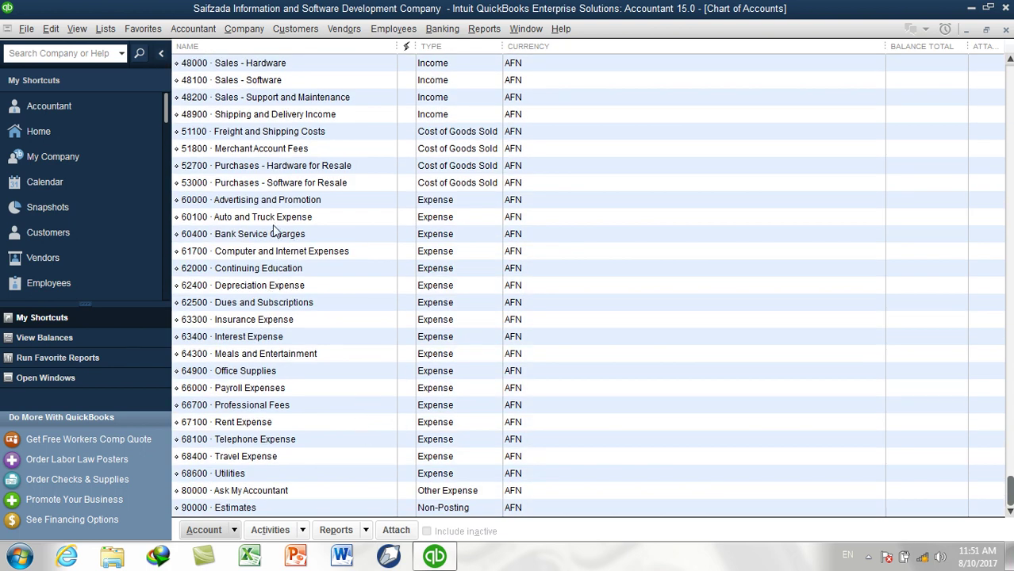
pyautogui.click(282, 222)
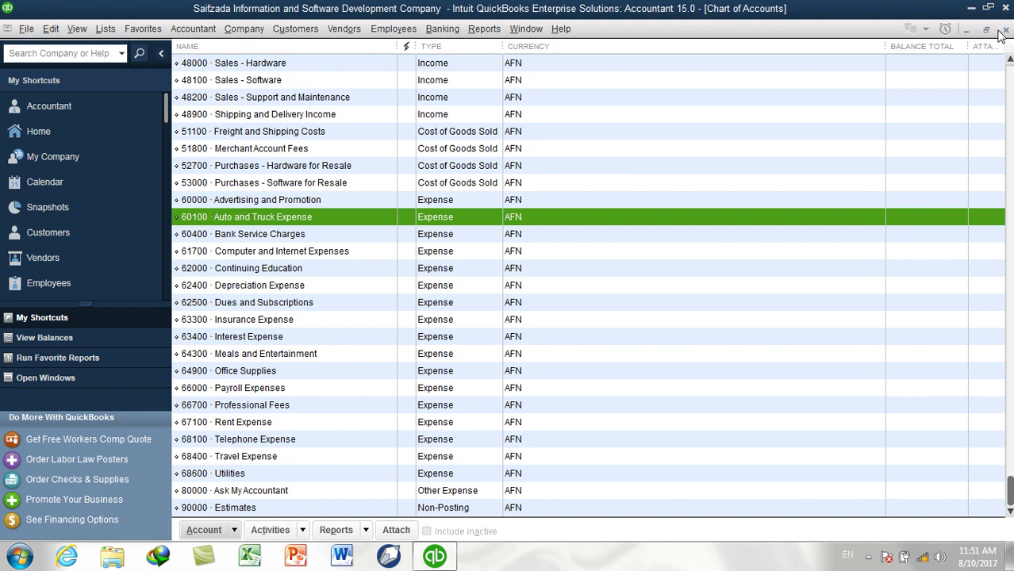
pyautogui.hotkey('ctrl', 'n')
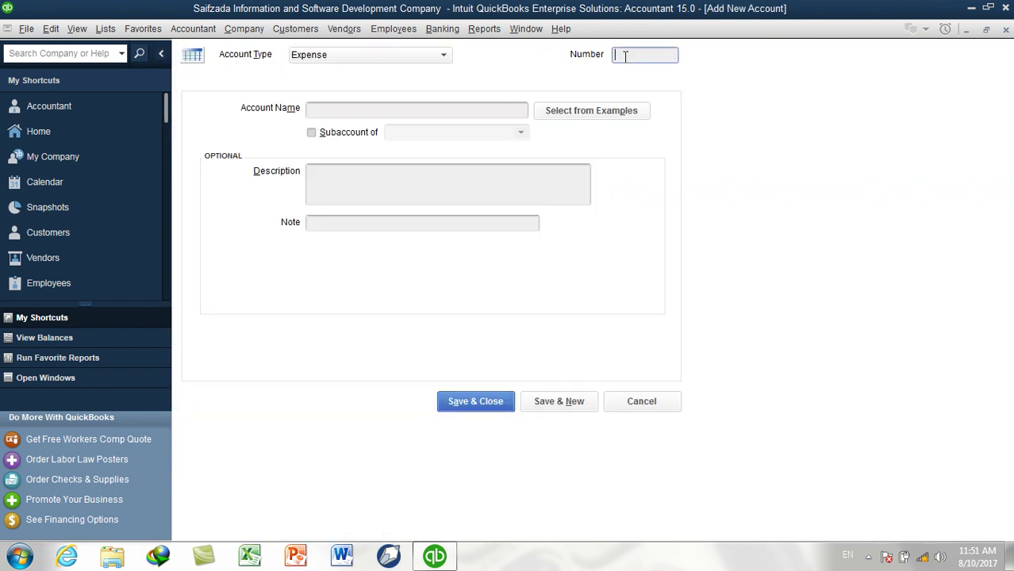
# Enter account 60200 'Fuel' under parent 60100 Auto and Truck Expense and save
pyautogui.write('60200')
pyautogui.click(493, 112)
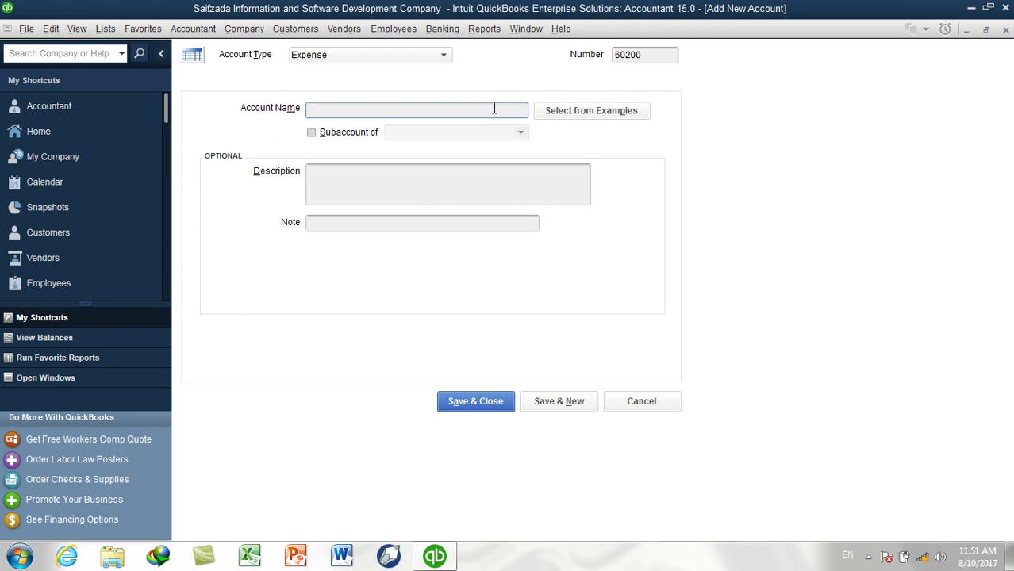
pyautogui.write('Fuel')
pyautogui.click(367, 137)
pyautogui.click(520, 132)
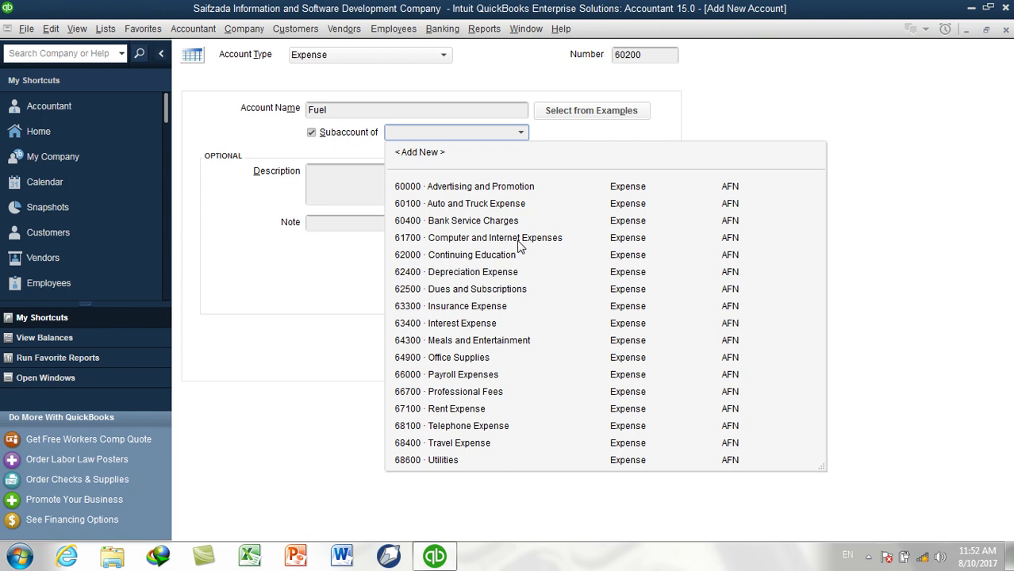
pyautogui.click(476, 207)
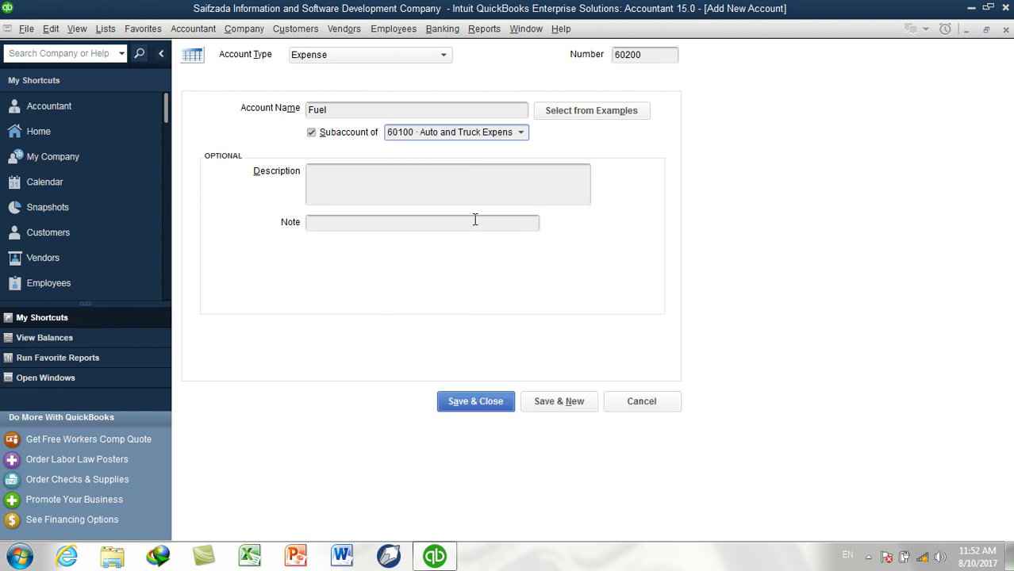
pyautogui.click(560, 402)
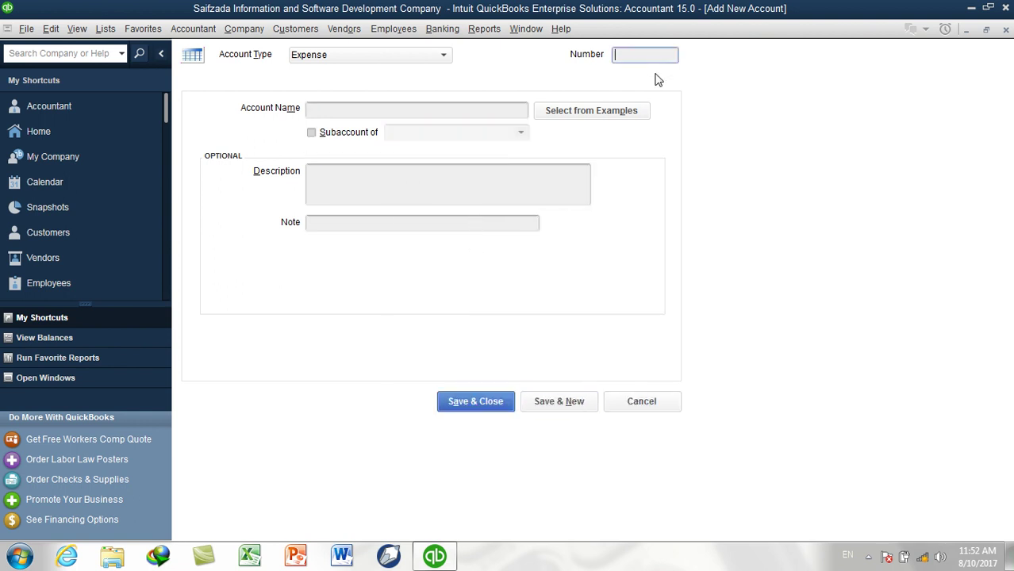
# Create account 60300 CNG as a subaccount of 60100 Auto and Truck Expense and save it
pyautogui.write('60300')
pyautogui.click(486, 109)
pyautogui.write('CNG')
pyautogui.click(352, 133)
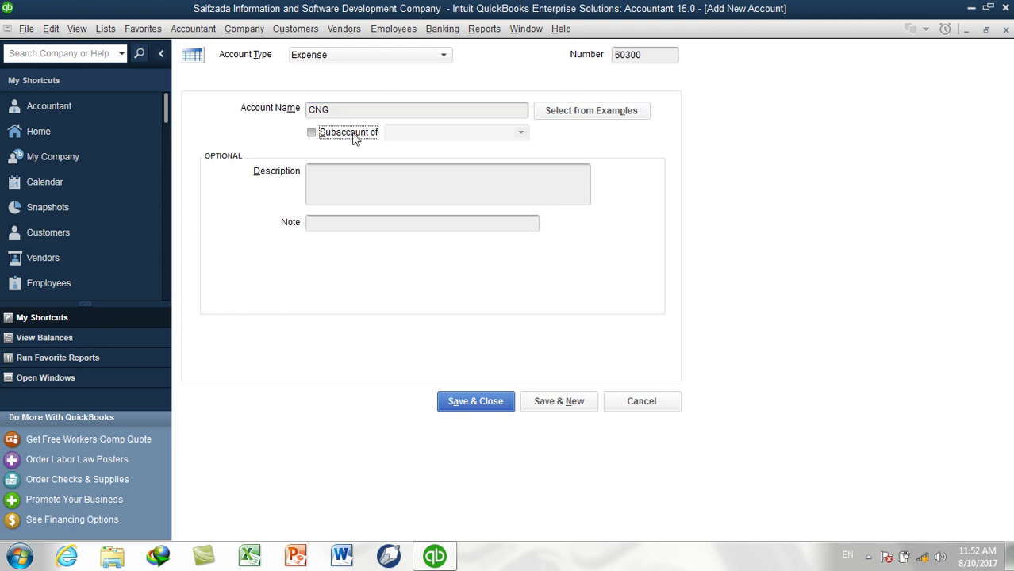
pyautogui.click(520, 132)
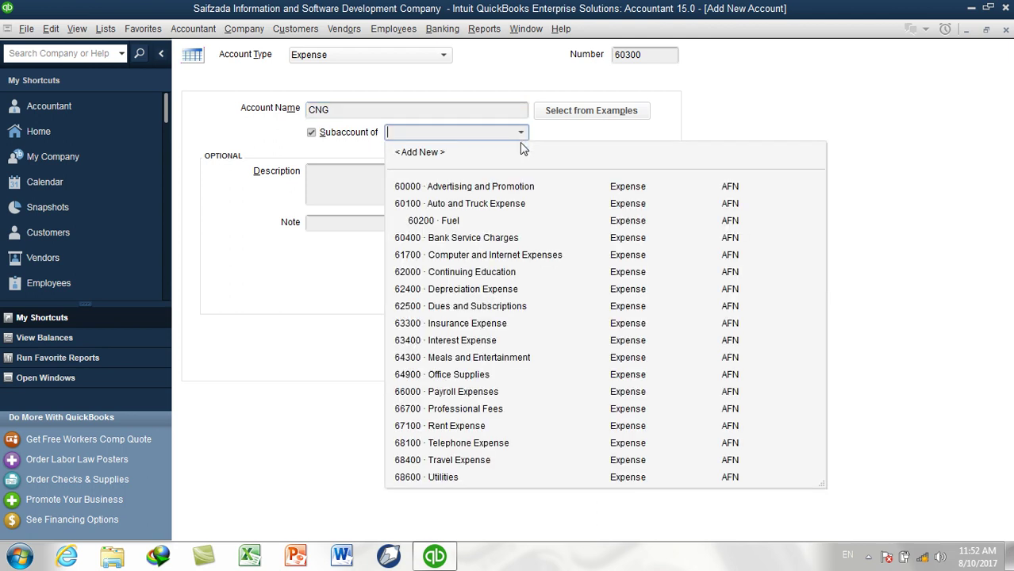
pyautogui.click(477, 204)
pyautogui.click(488, 403)
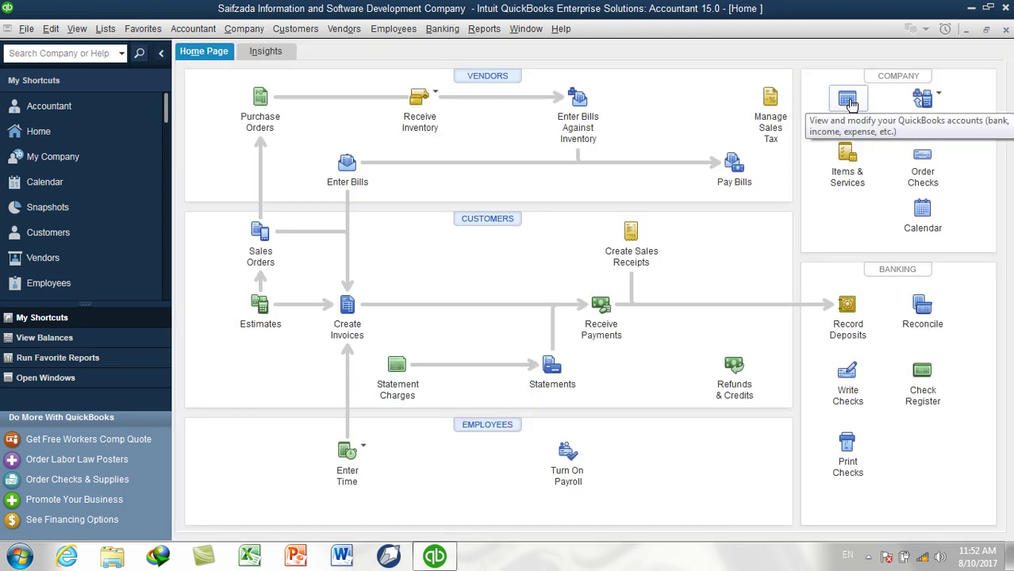
# In the Chart of Accounts, check the new 60200 Fuel and 60300 CNG subaccounts
pyautogui.click(847, 102)
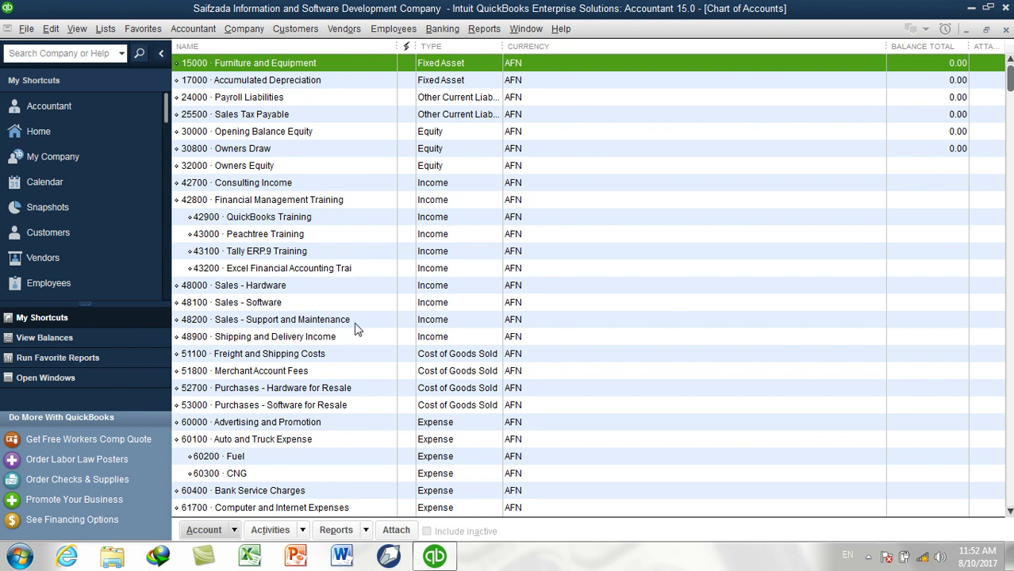
pyautogui.scroll(-1, 329, 443)
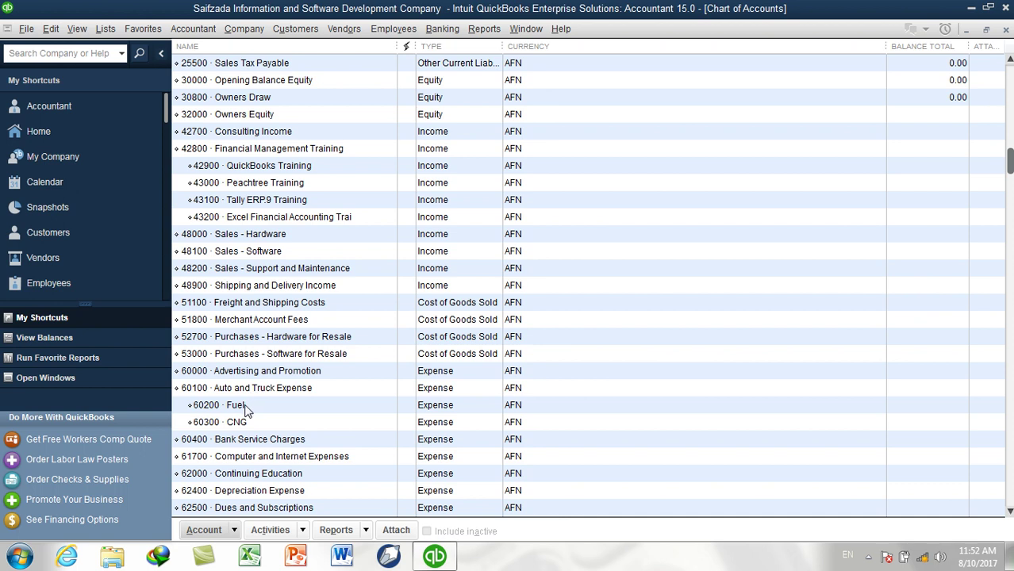
pyautogui.click(245, 409)
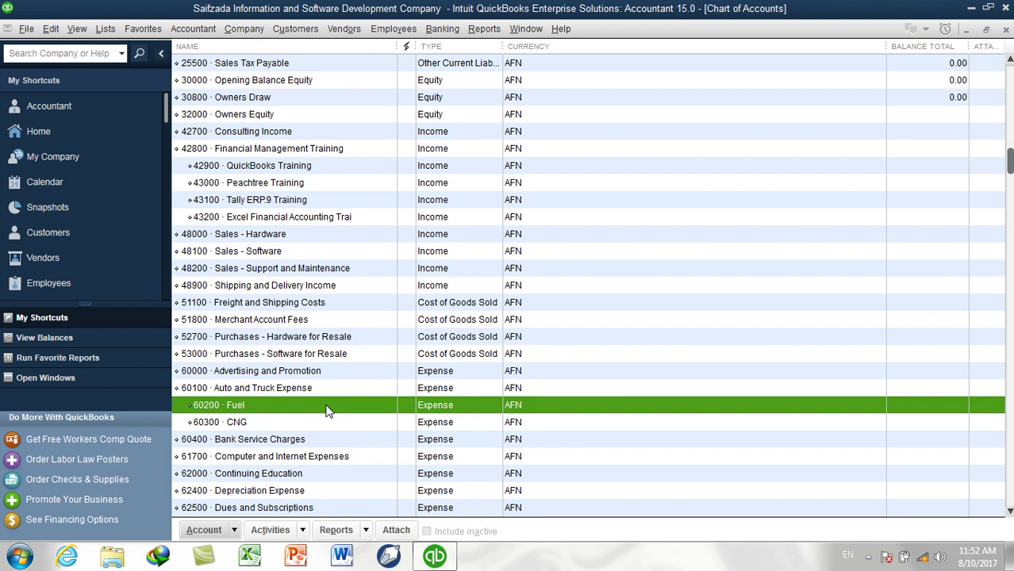
pyautogui.click(237, 423)
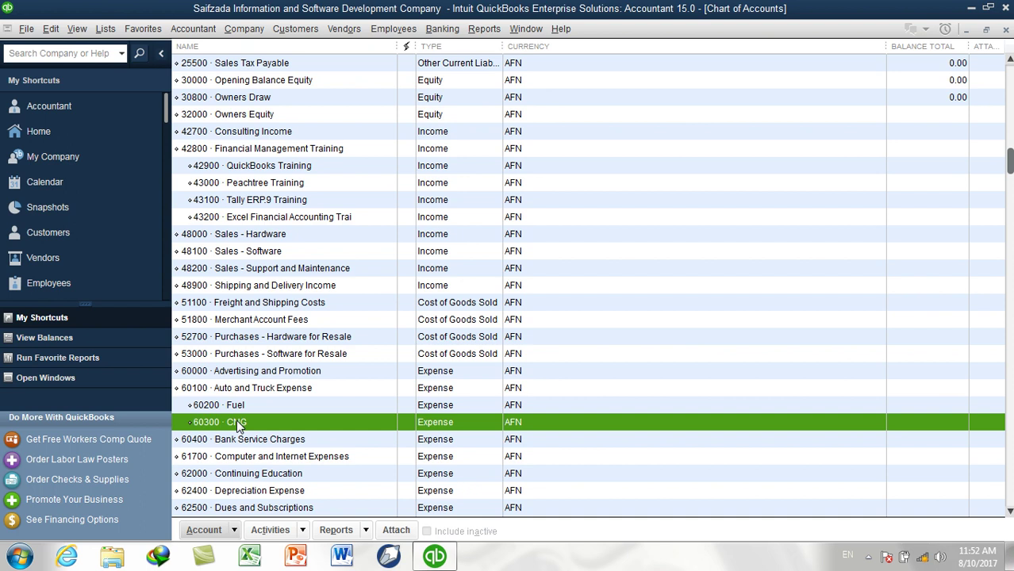
# Cancel a new-account form, then select 15000 Furniture and Equipment and 17000 Accumulated Depreciation
pyautogui.hotkey('ctrl', 'n')
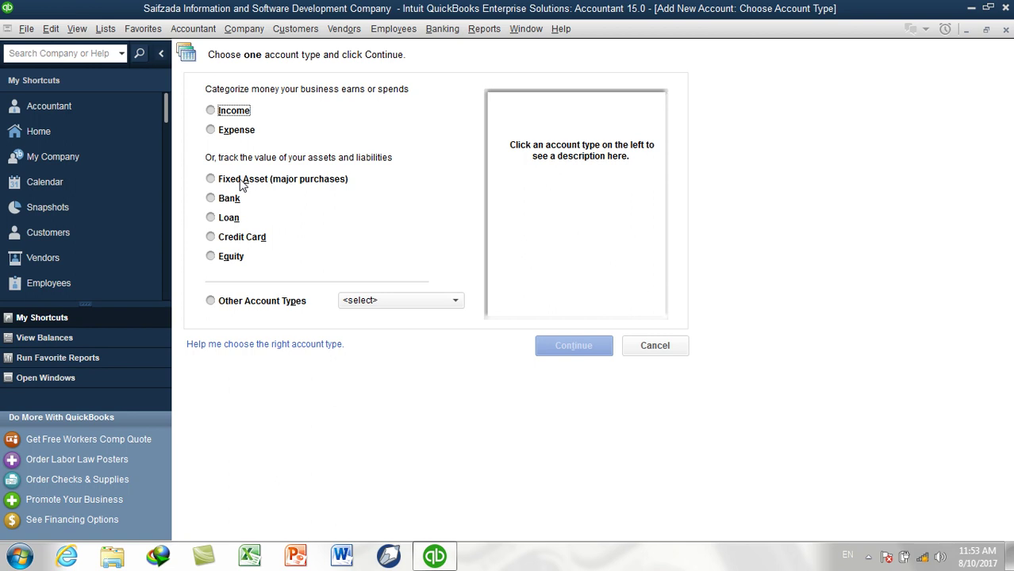
pyautogui.click(655, 346)
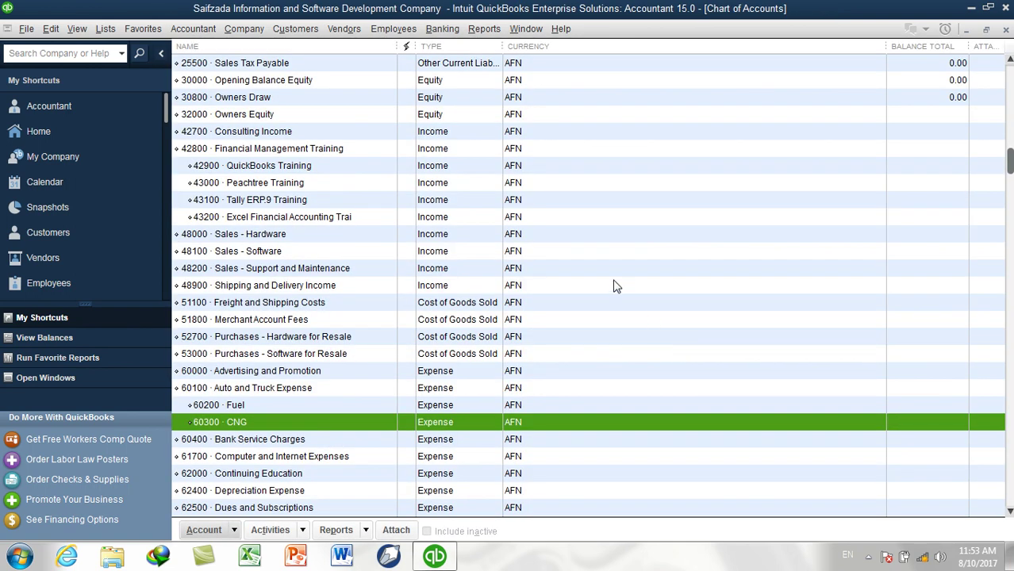
pyautogui.scroll(1, 615, 284)
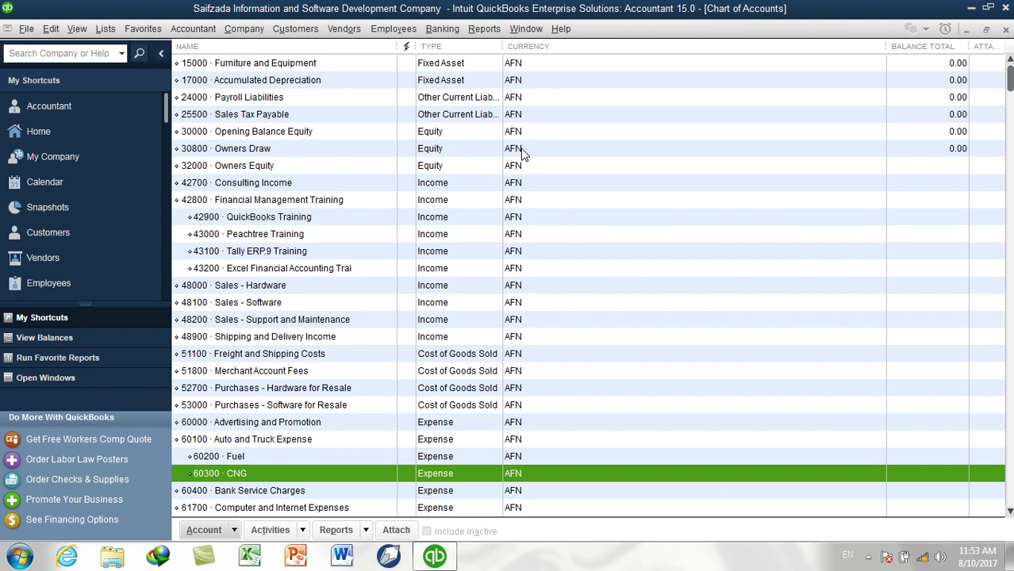
pyautogui.click(271, 66)
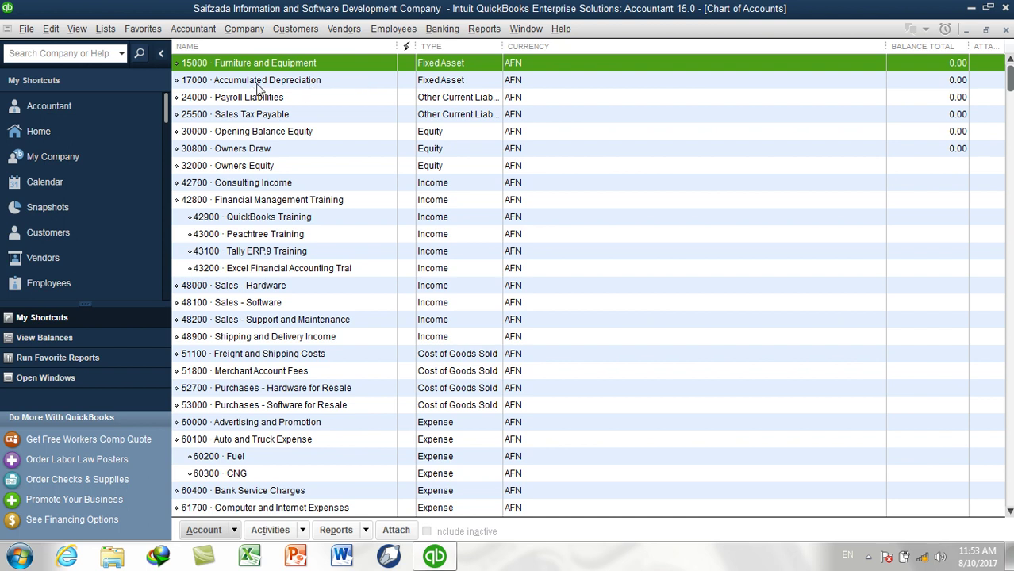
pyautogui.click(432, 87)
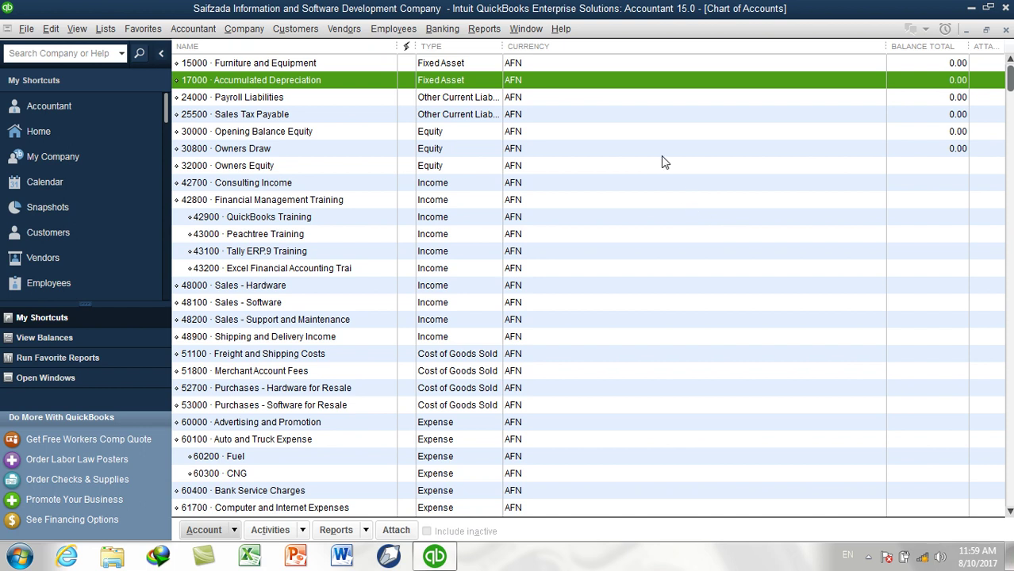
# Start a new account of type Bank
pyautogui.hotkey('ctrl', 'n')
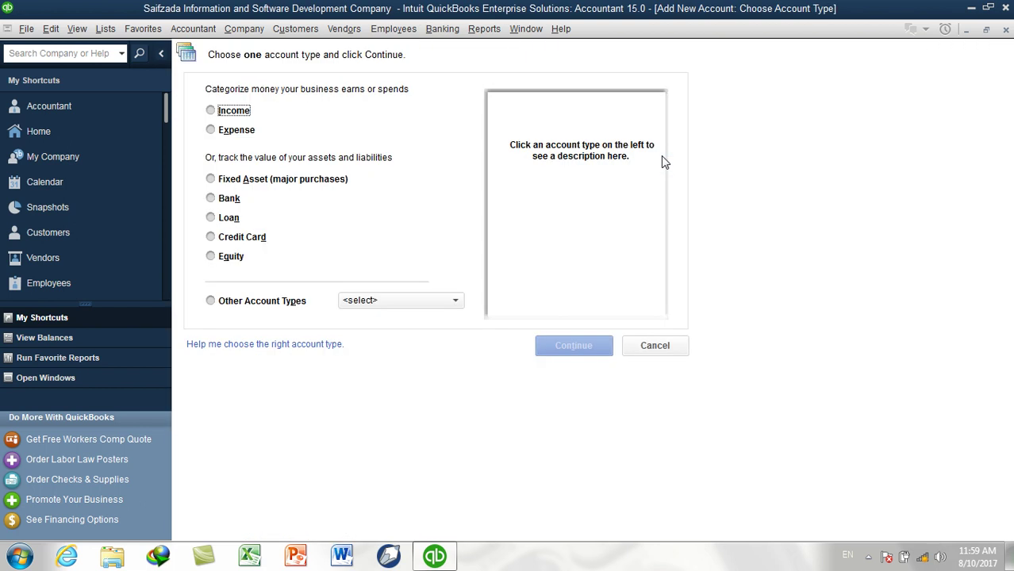
pyautogui.click(232, 204)
pyautogui.click(572, 347)
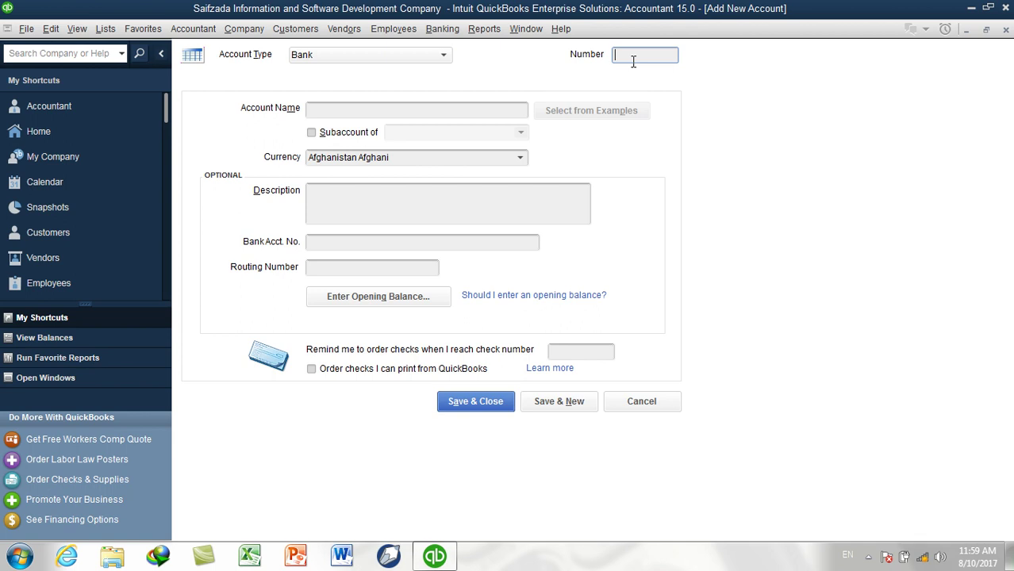
# Check the Chart of Accounts list, then close it to return to the new account form
pyautogui.click(102, 29)
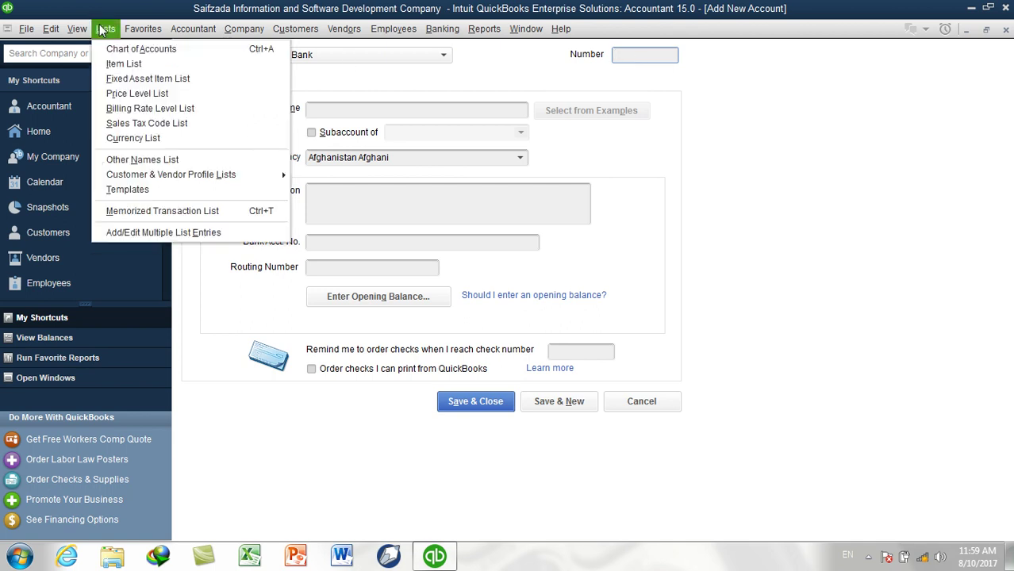
pyautogui.click(111, 52)
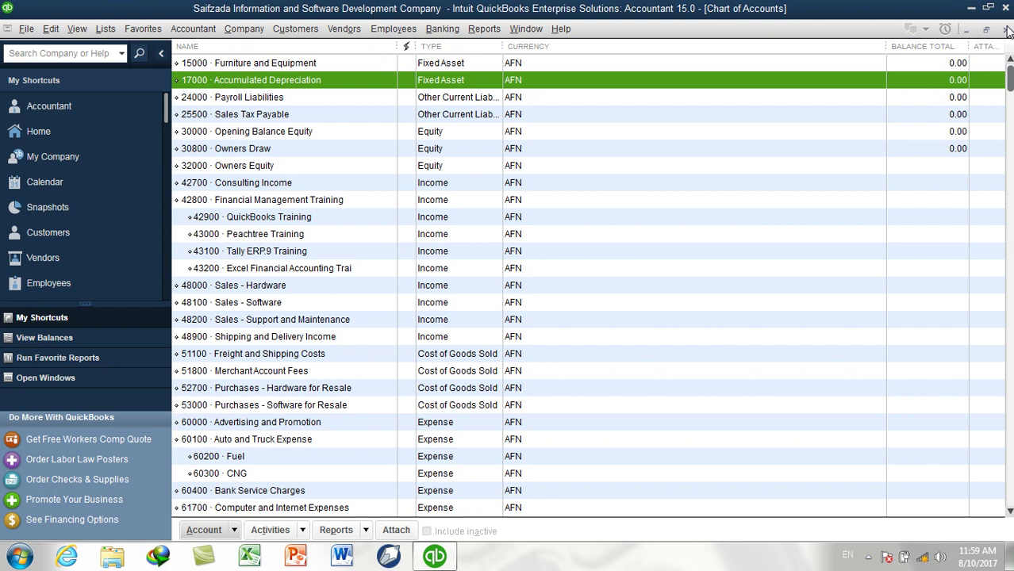
pyautogui.click(1006, 29)
# Number the account 18000 and name it Kabul Bank AFN
pyautogui.click(618, 55)
pyautogui.write('1')
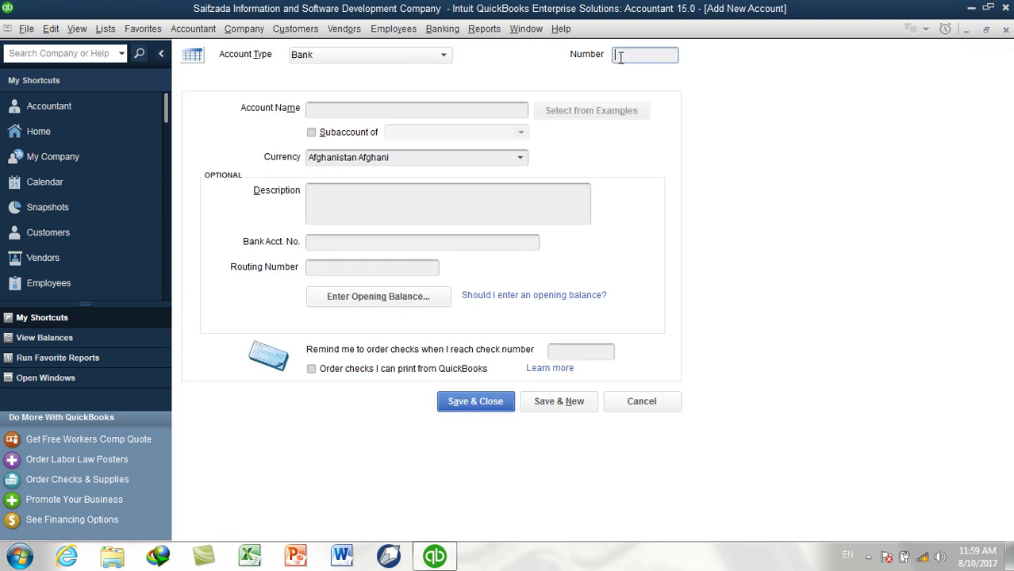
pyautogui.write('0000')
pyautogui.press('Tab')
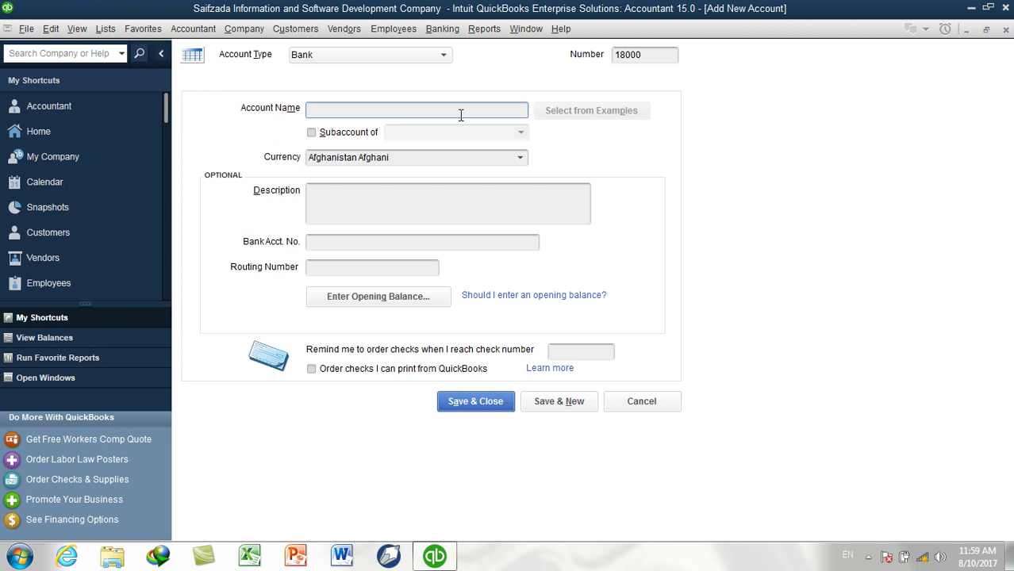
pyautogui.write('Kabul Bank')
pyautogui.write('AF')
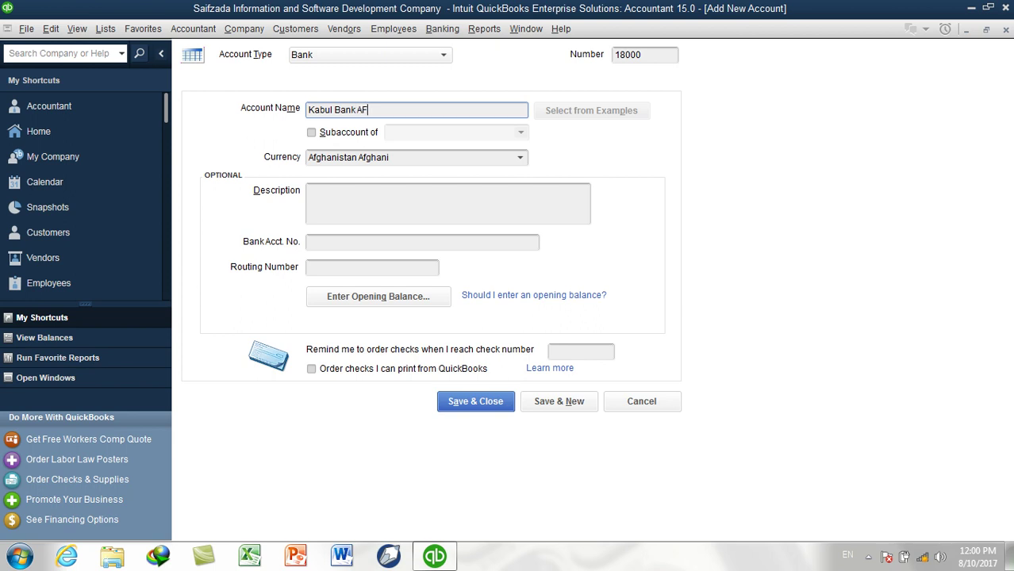
pyautogui.press('BackSpace')
pyautogui.write('FN')
# Keep Afghanistan Afghani as the currency and enter the bank account number
pyautogui.click(520, 158)
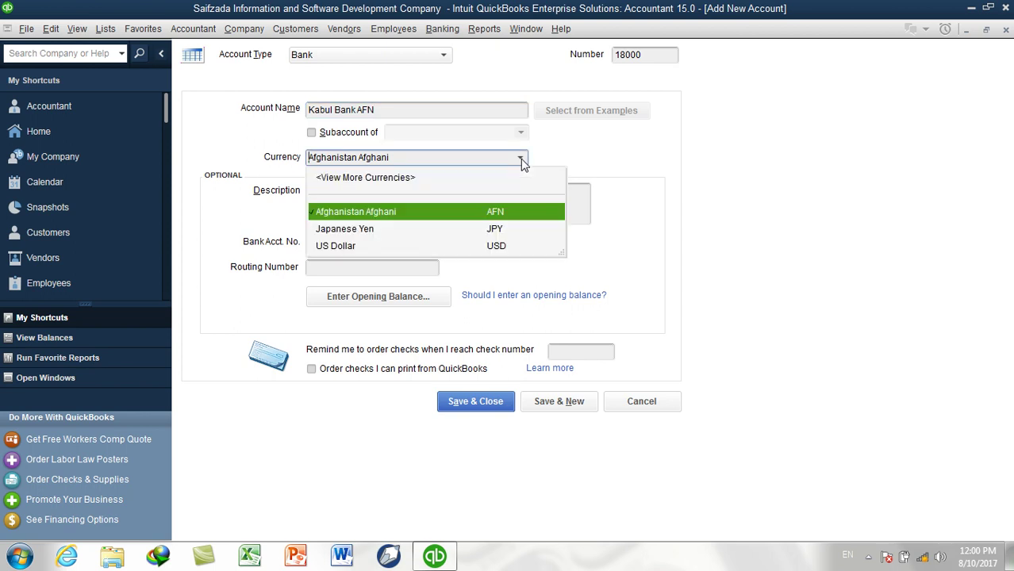
pyautogui.click(495, 211)
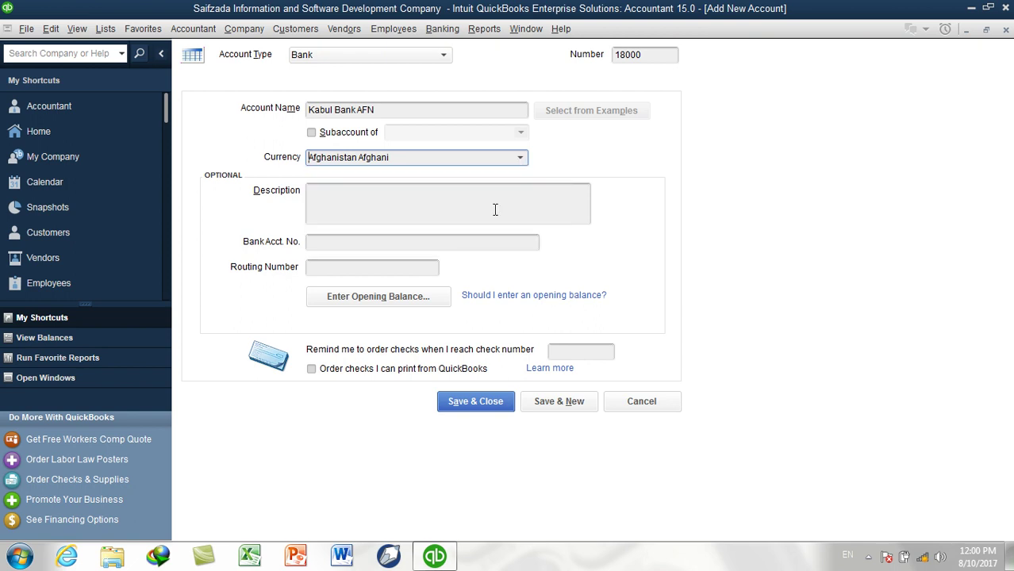
pyautogui.click(418, 212)
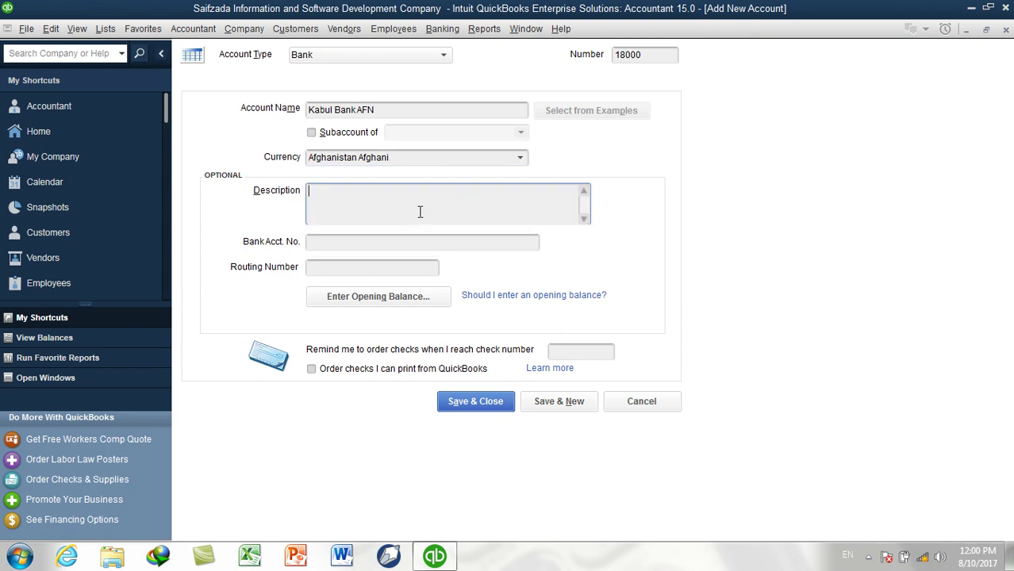
pyautogui.click(367, 245)
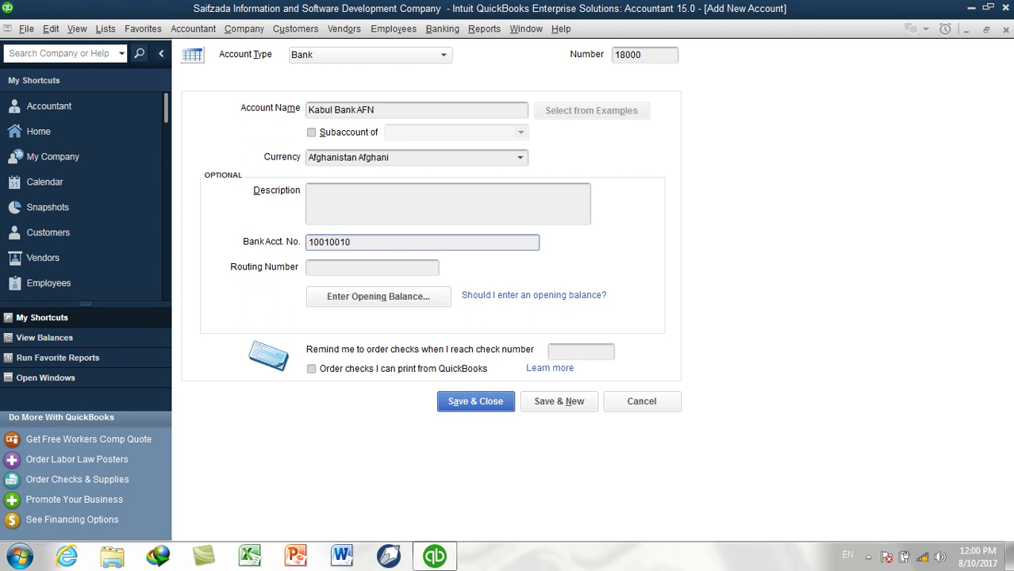
pyautogui.click(324, 268)
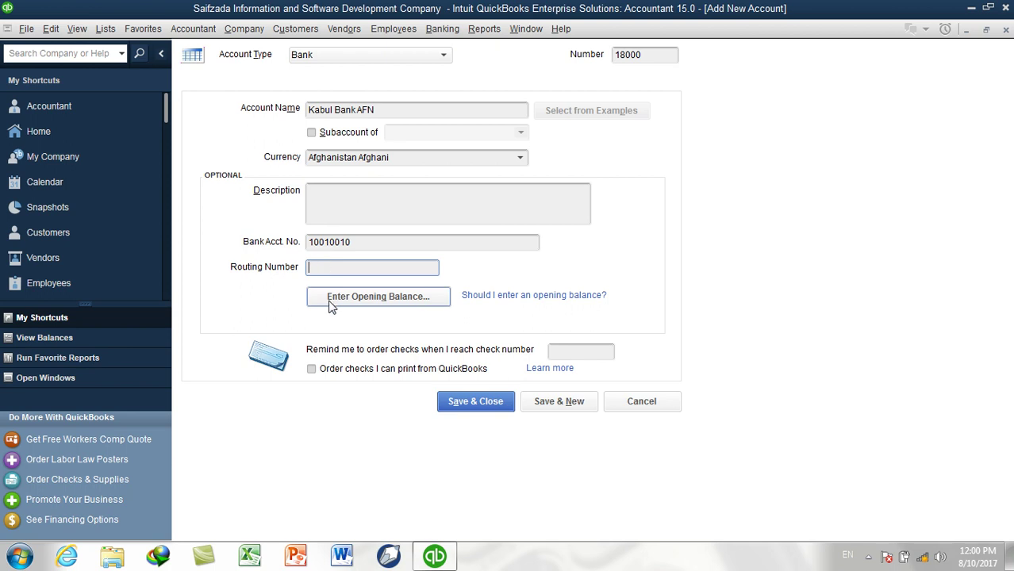
pyautogui.click(408, 109)
pyautogui.moveTo(375, 110); pyautogui.dragTo(311, 110)
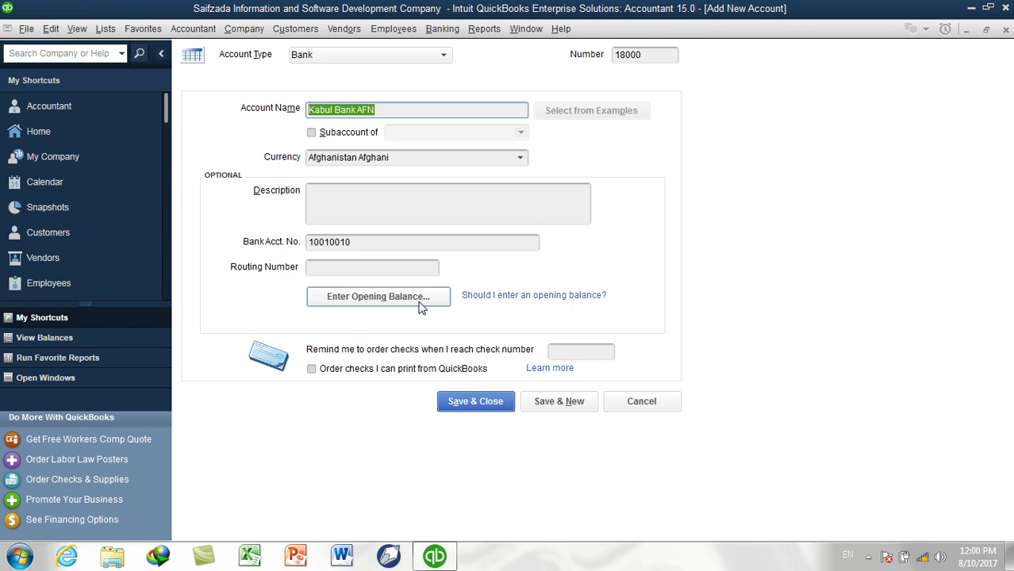
# Give Kabul Bank AFN a 300,000.00 opening balance dated 08/09/2017, then Save & New
pyautogui.click(420, 307)
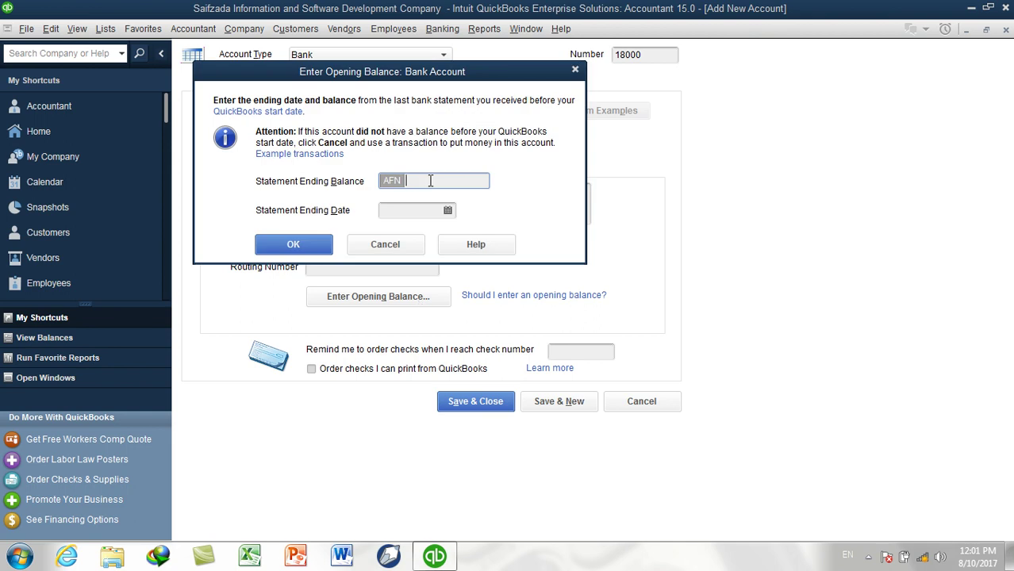
pyautogui.write('300000')
pyautogui.press('Tab')
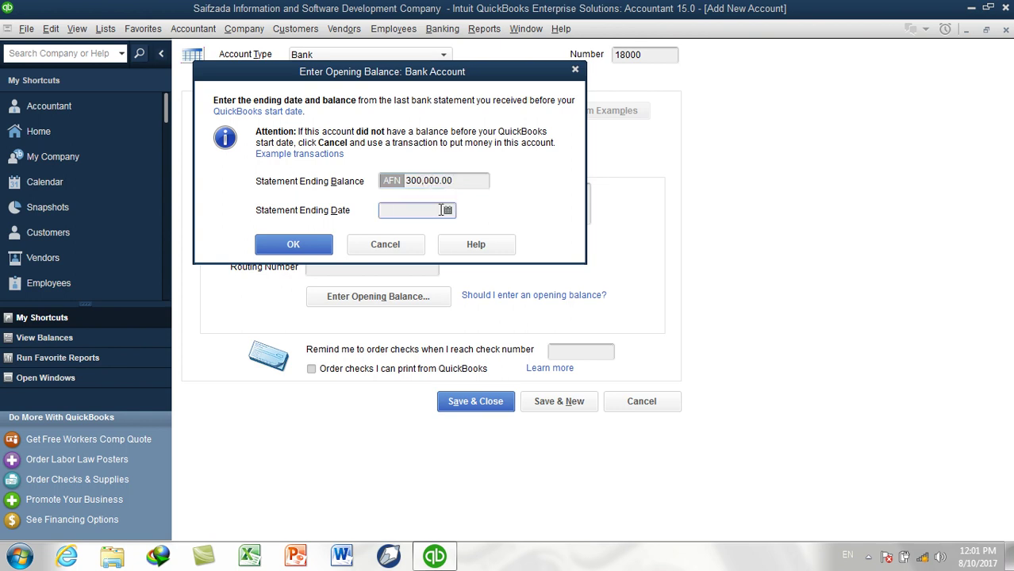
pyautogui.click(447, 210)
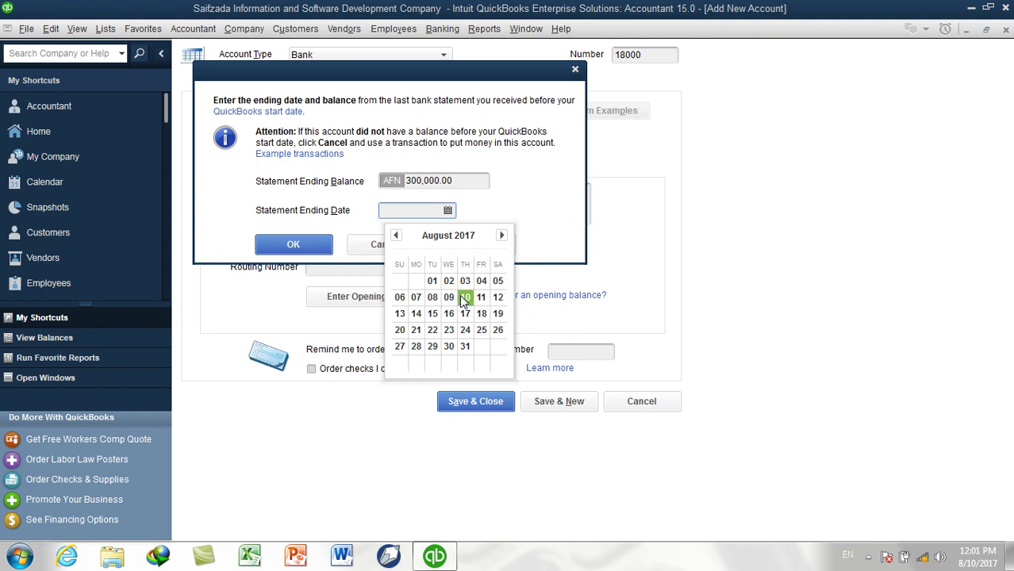
pyautogui.click(448, 298)
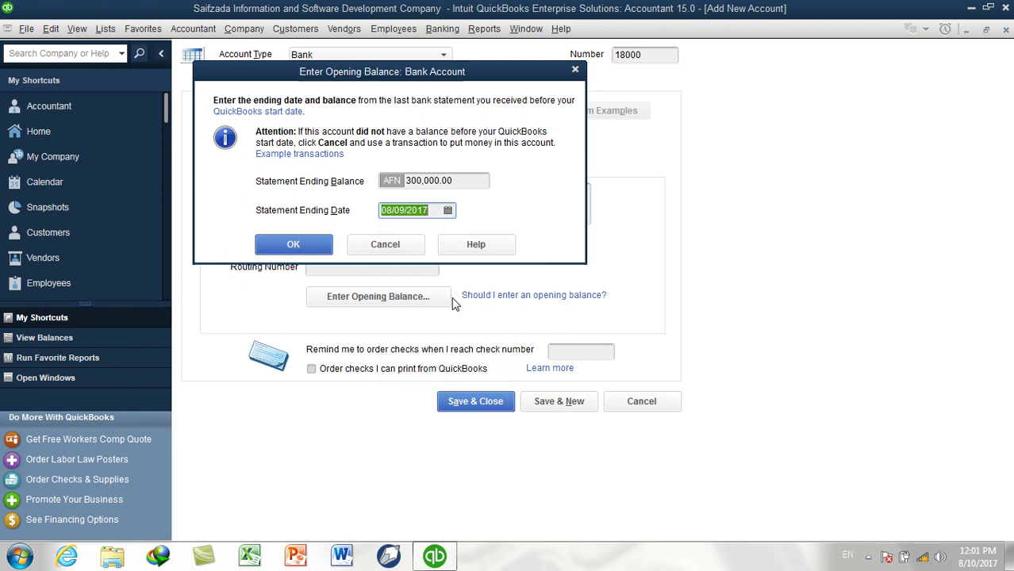
pyautogui.click(430, 211)
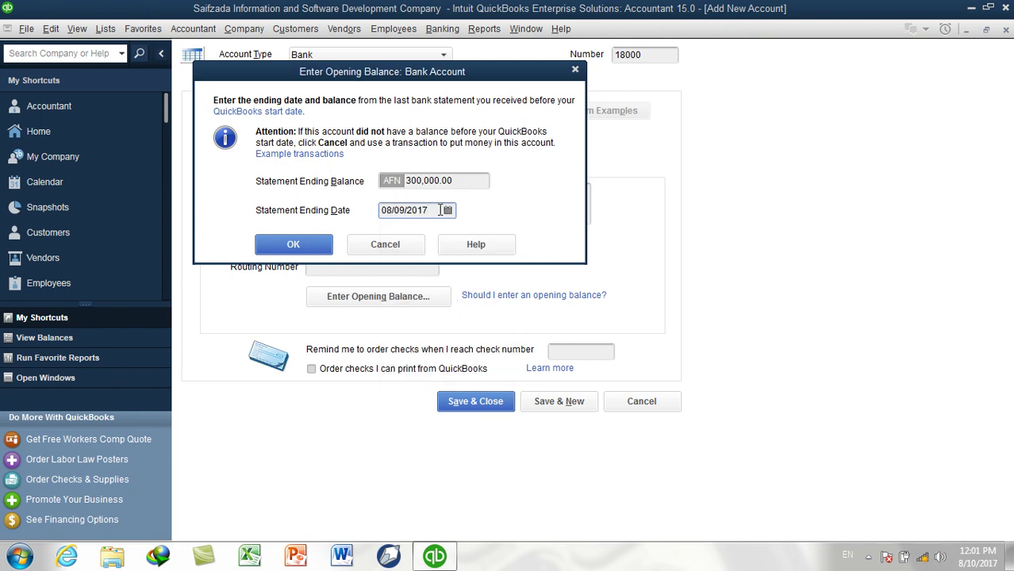
pyautogui.moveTo(430, 211); pyautogui.dragTo(379, 211)
pyautogui.moveTo(472, 180); pyautogui.dragTo(387, 189)
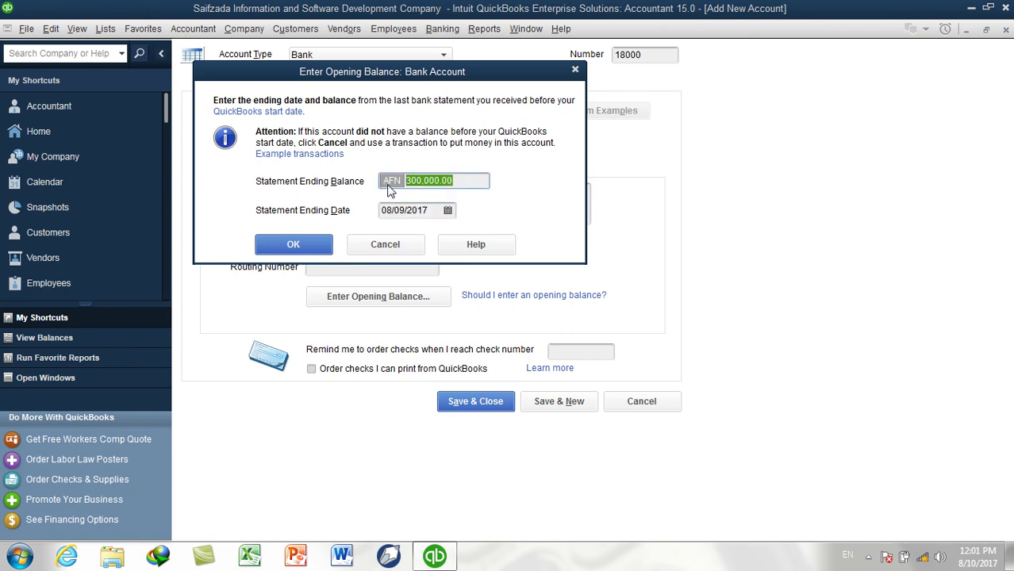
pyautogui.click(294, 245)
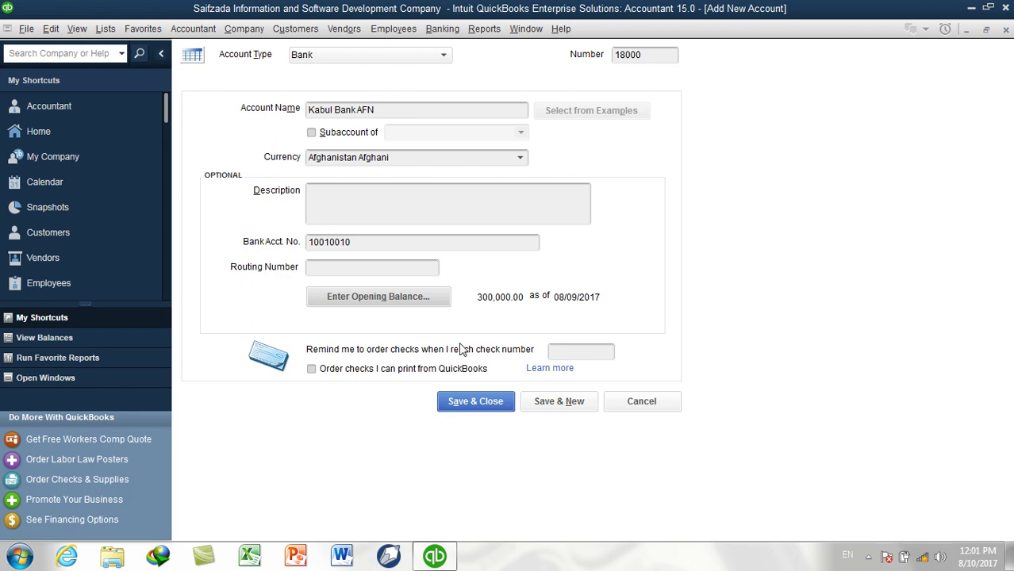
pyautogui.click(569, 404)
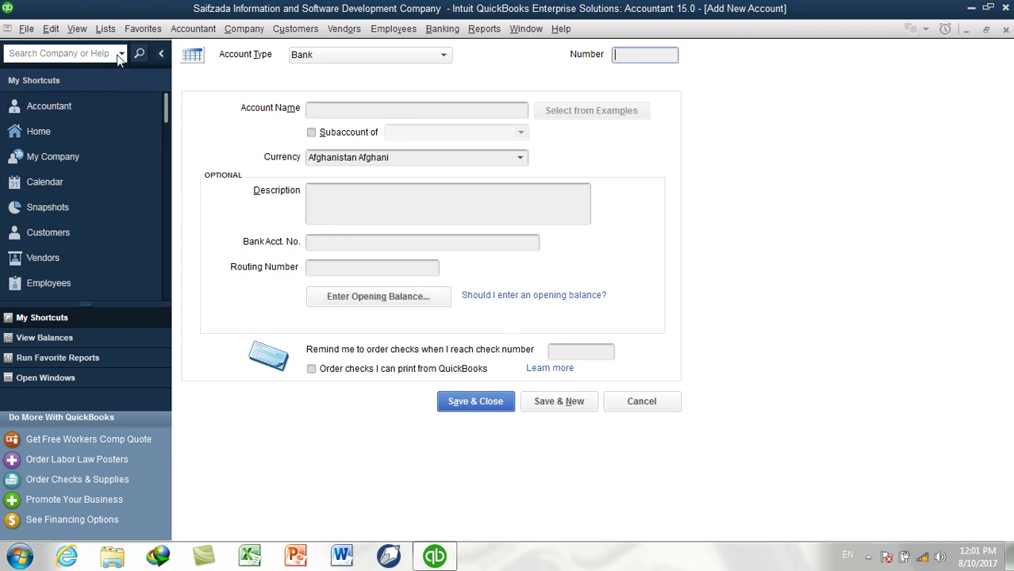
pyautogui.click(106, 28)
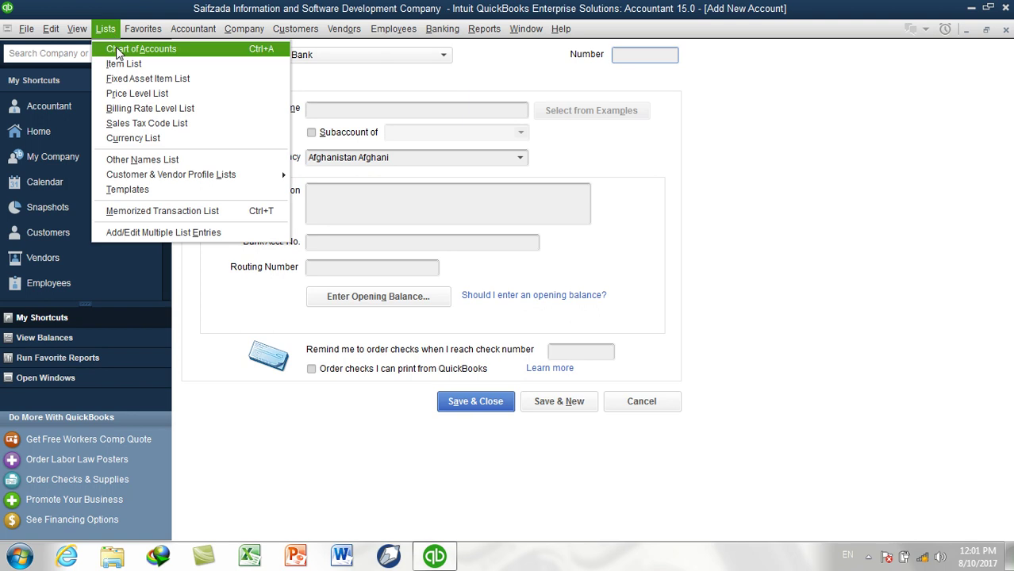
pyautogui.click(118, 49)
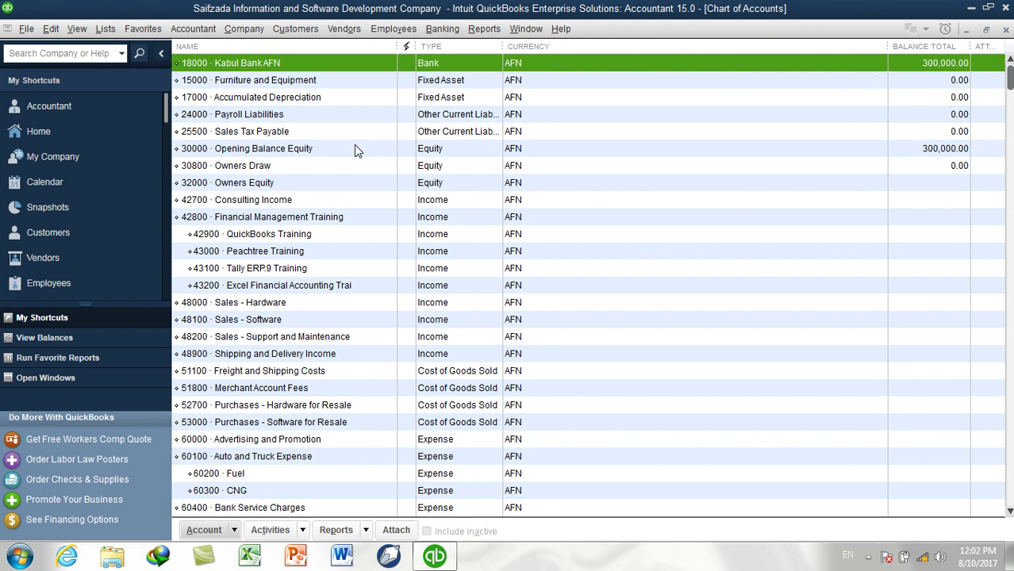
pyautogui.click(270, 151)
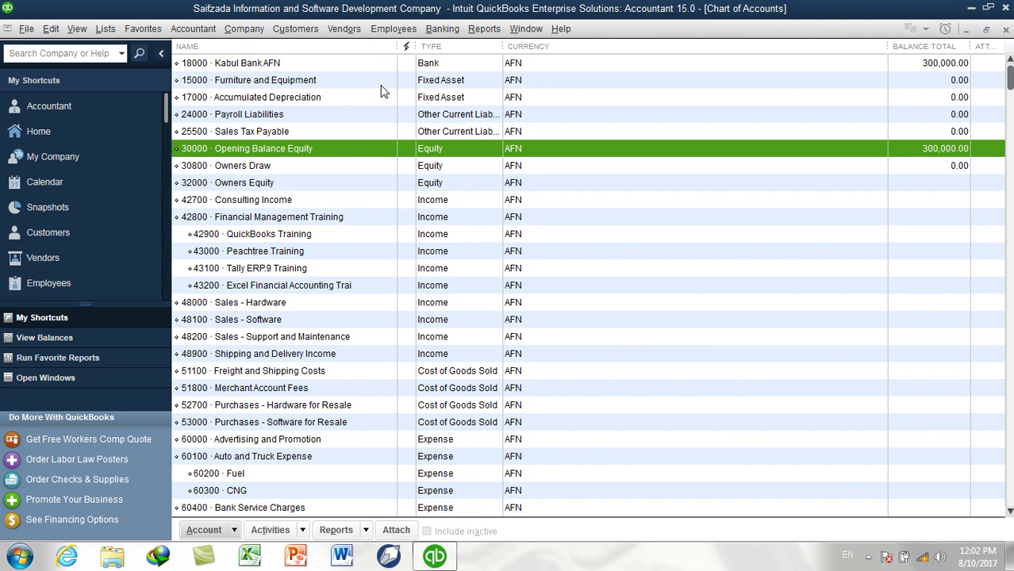
pyautogui.click(1004, 32)
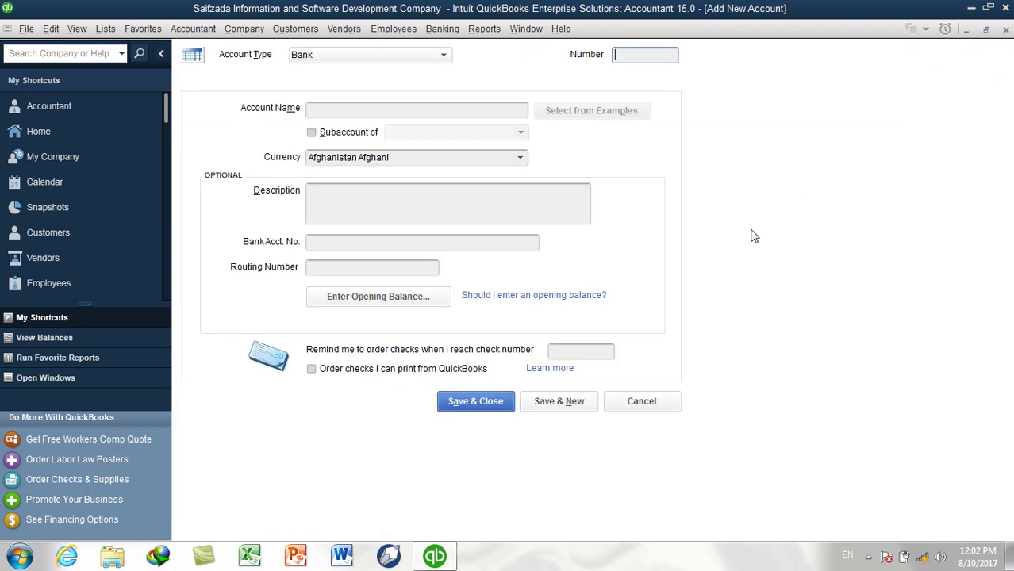
# Enter account 18100 Kabul Bank USD in US Dollar, with its bank account number
pyautogui.write('18100')
pyautogui.press('Tab')
pyautogui.write('Kabul Ba')
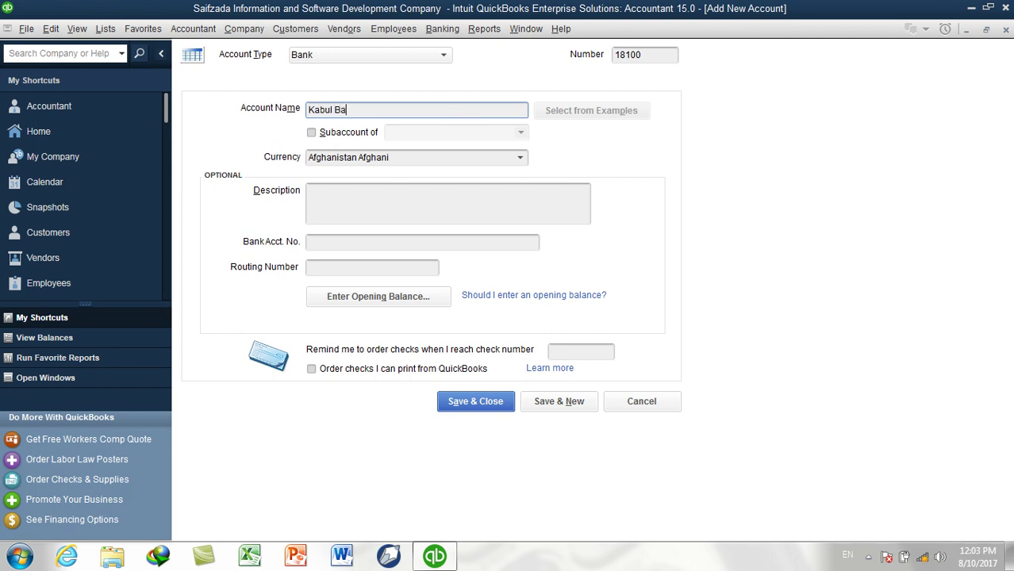
pyautogui.write('nk USD')
pyautogui.click(521, 162)
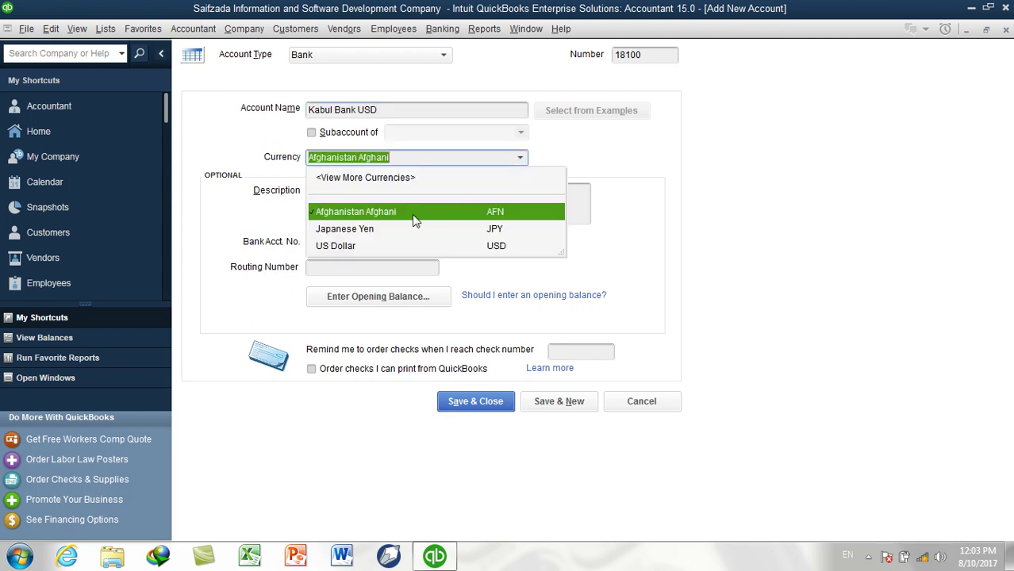
pyautogui.click(352, 248)
pyautogui.click(354, 241)
pyautogui.write('10010010')
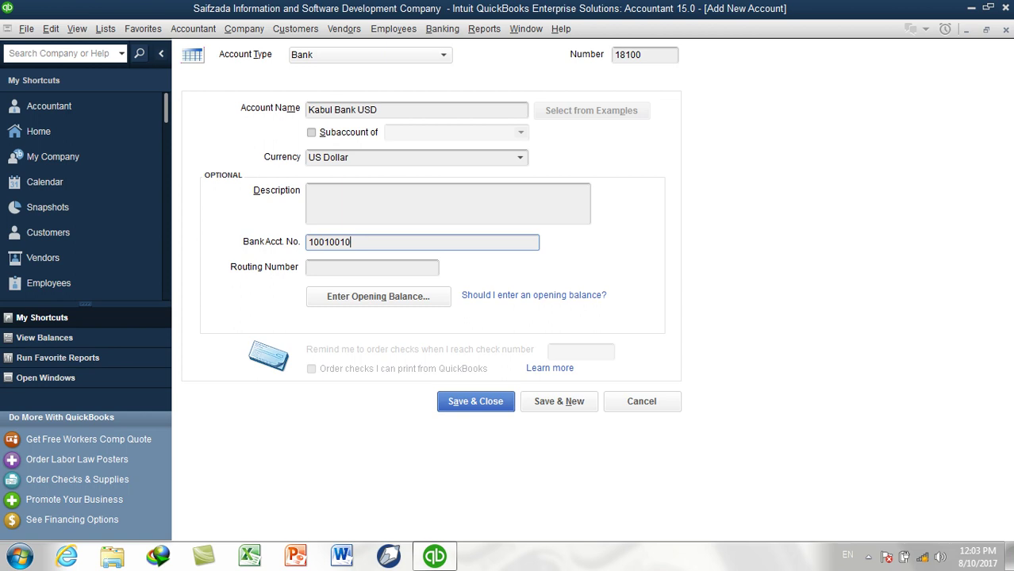
pyautogui.click(339, 300)
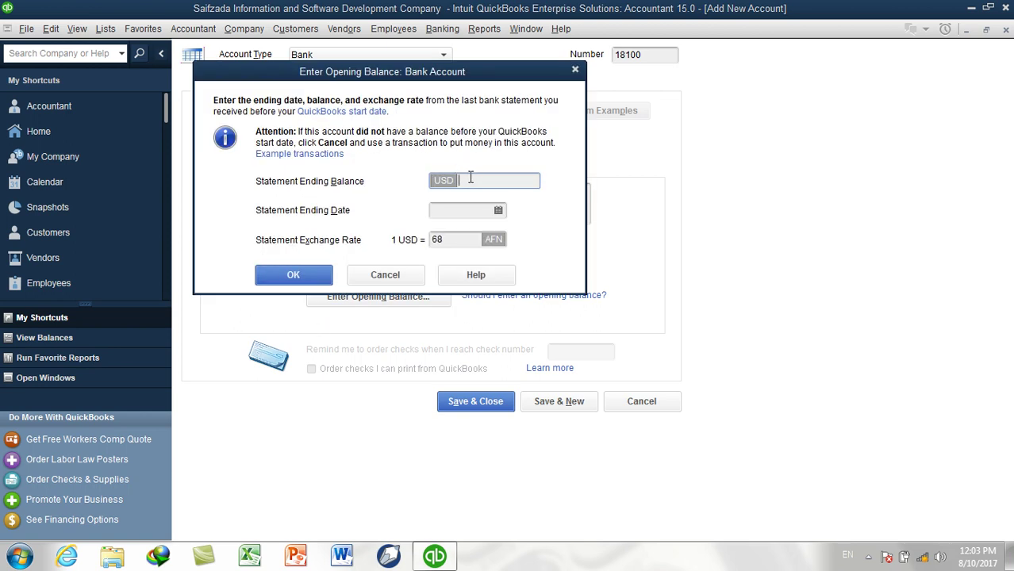
# Enter a 15,000.00 opening balance dated 08/09/2017 at 68 AFN per USD, and save Kabul Bank USD
pyautogui.write('15000')
pyautogui.press('Tab')
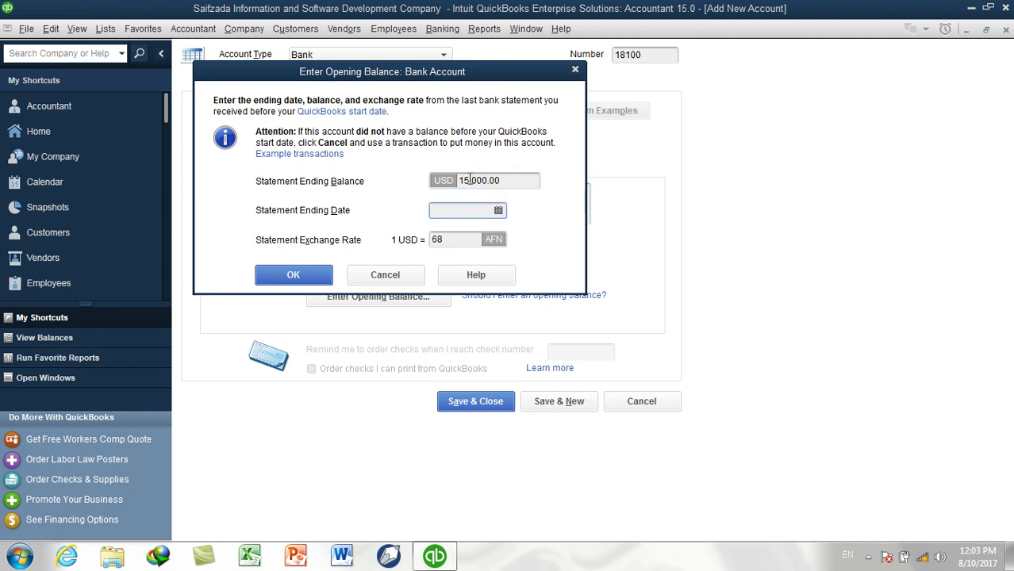
pyautogui.click(498, 210)
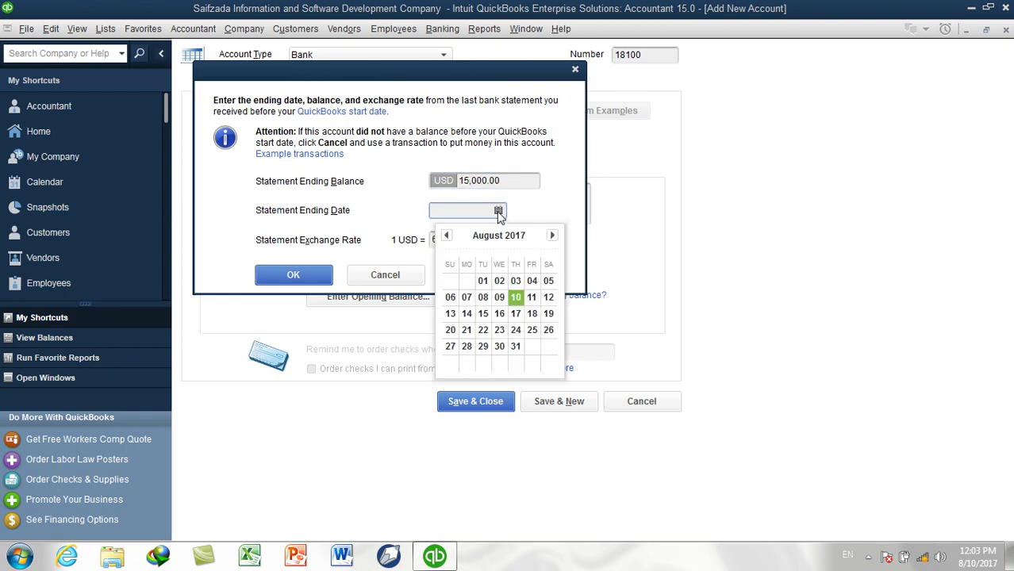
pyautogui.click(500, 298)
pyautogui.click(452, 240)
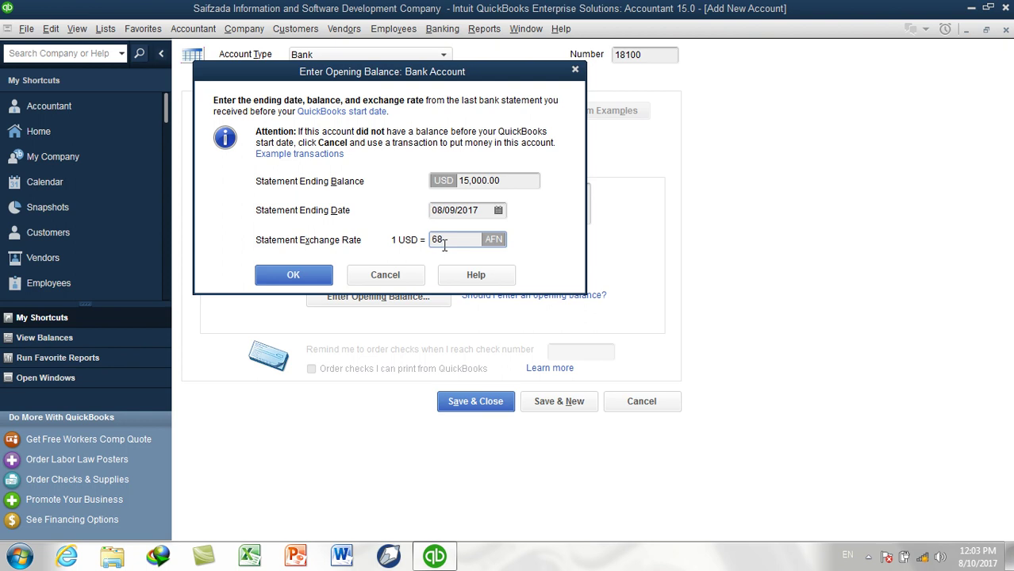
pyautogui.click(325, 274)
pyautogui.click(559, 401)
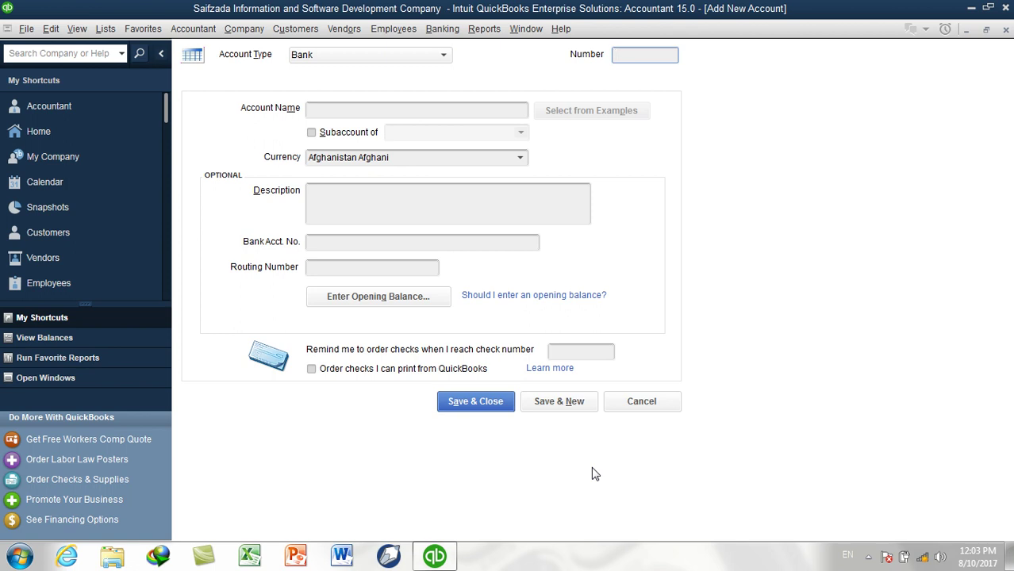
# Create AIB Bank AFN with a 200,000.00 opening balance dated 08/09/2017, then save it
pyautogui.click(486, 111)
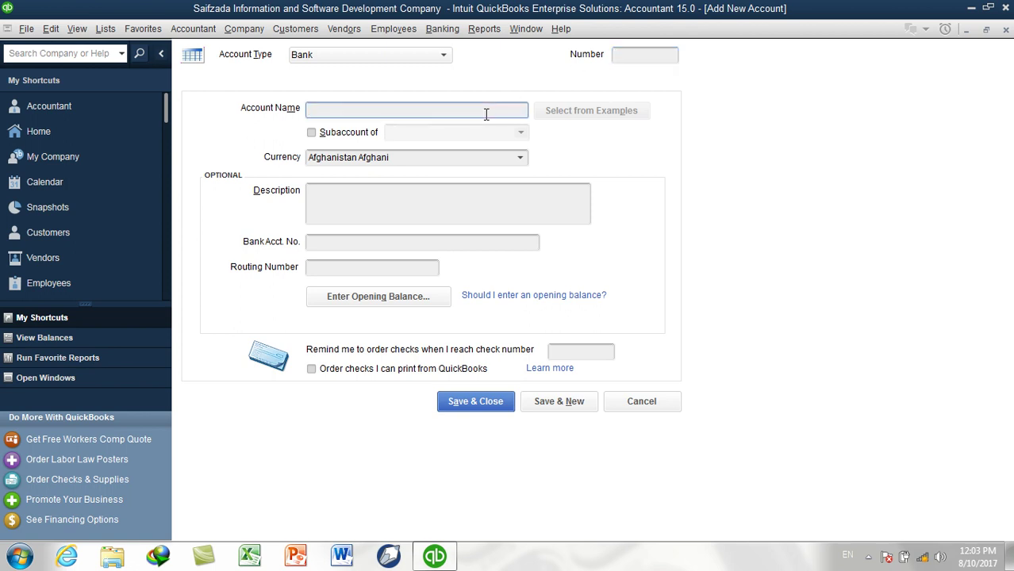
pyautogui.write('AIB Acc')
pyautogui.press('BackSpace')
pyautogui.press('BackSpace')
pyautogui.write('ank')
pyautogui.click(371, 296)
pyautogui.write('200,000')
pyautogui.press('Tab')
pyautogui.click(447, 210)
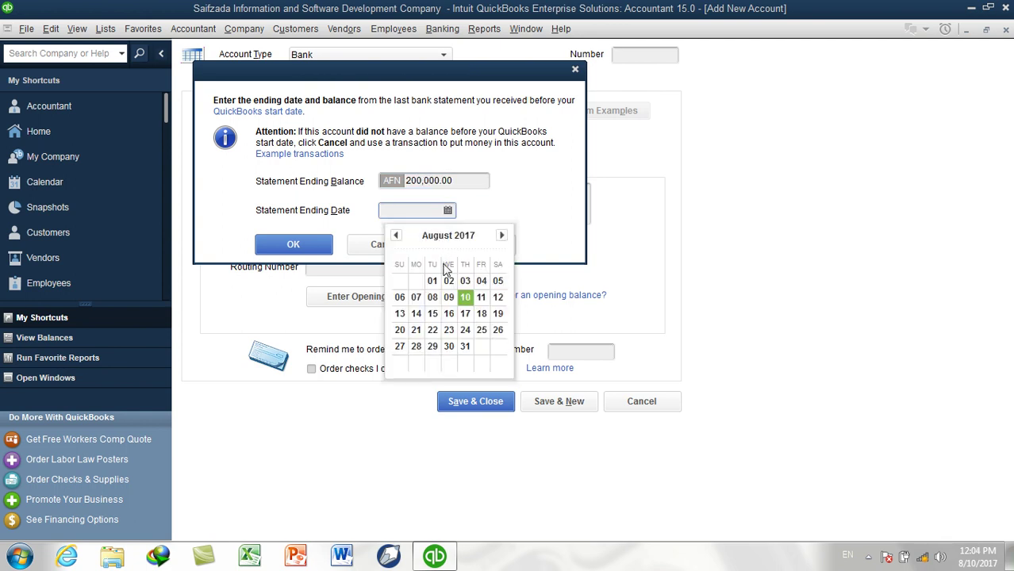
pyautogui.click(448, 296)
pyautogui.click(294, 244)
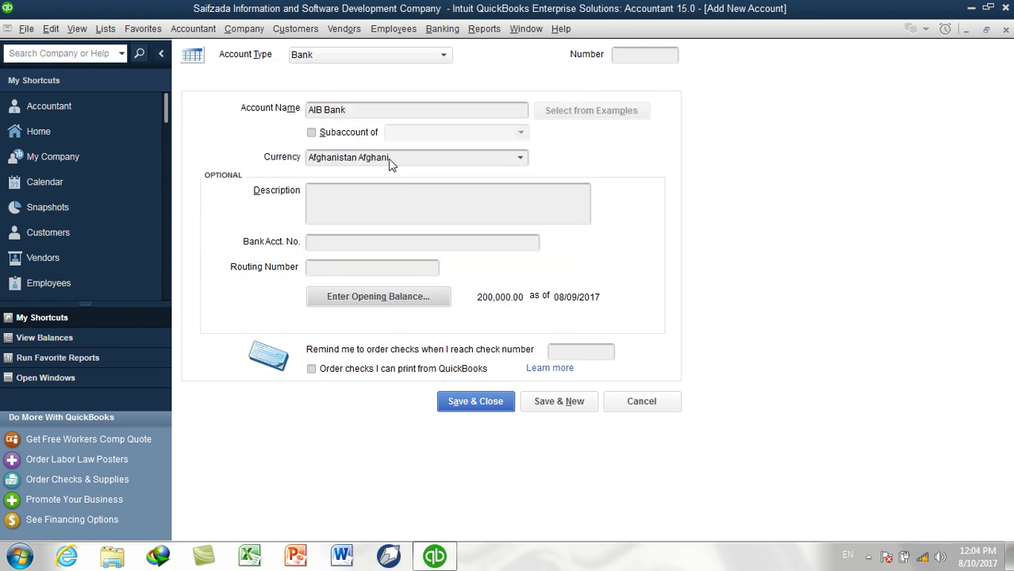
pyautogui.click(365, 104)
pyautogui.write('AFN')
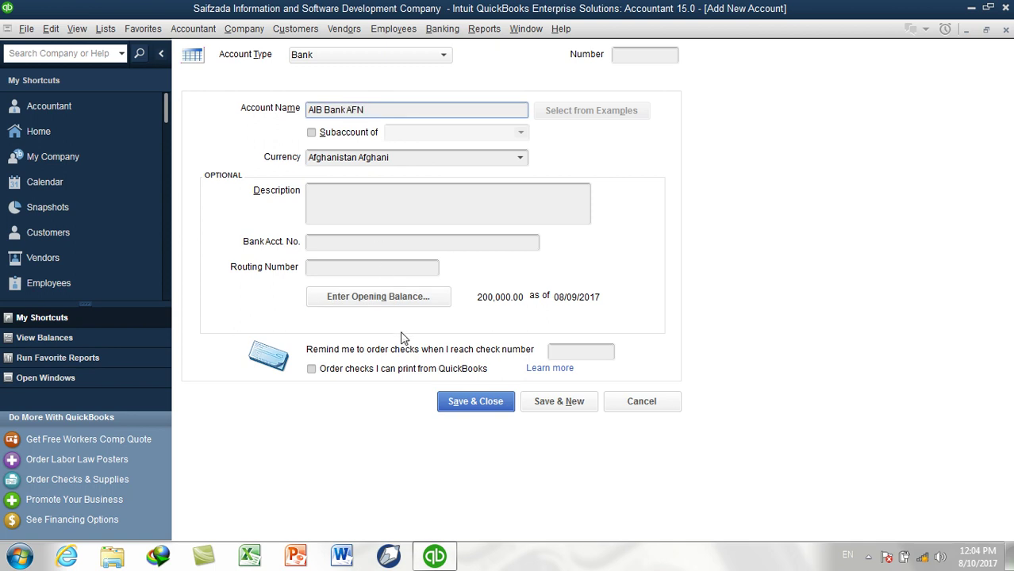
pyautogui.click(560, 402)
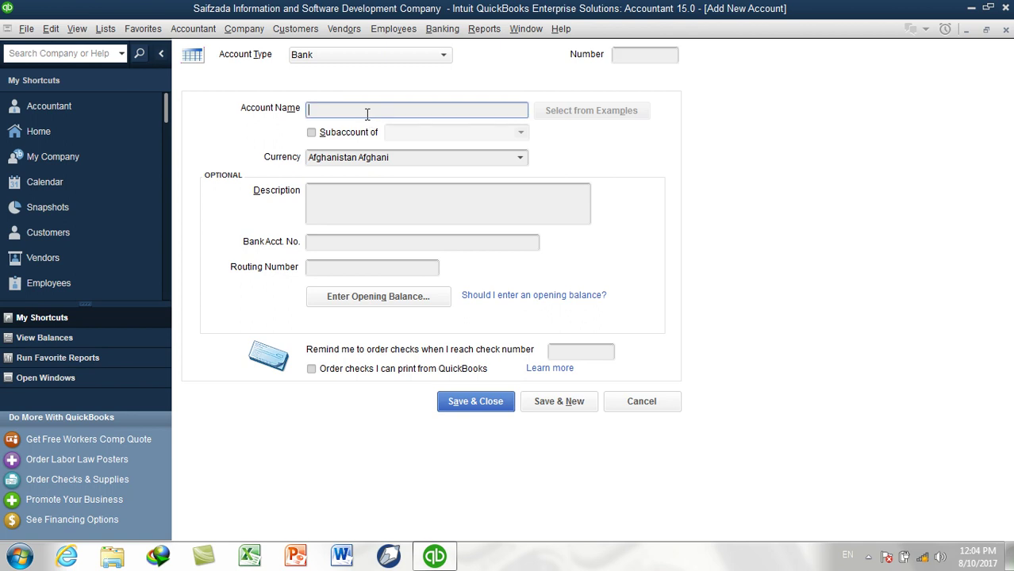
# Name the account AIB Bank USD and set its currency to US Dollar
pyautogui.write('AIB Bank US')
pyautogui.click(519, 158)
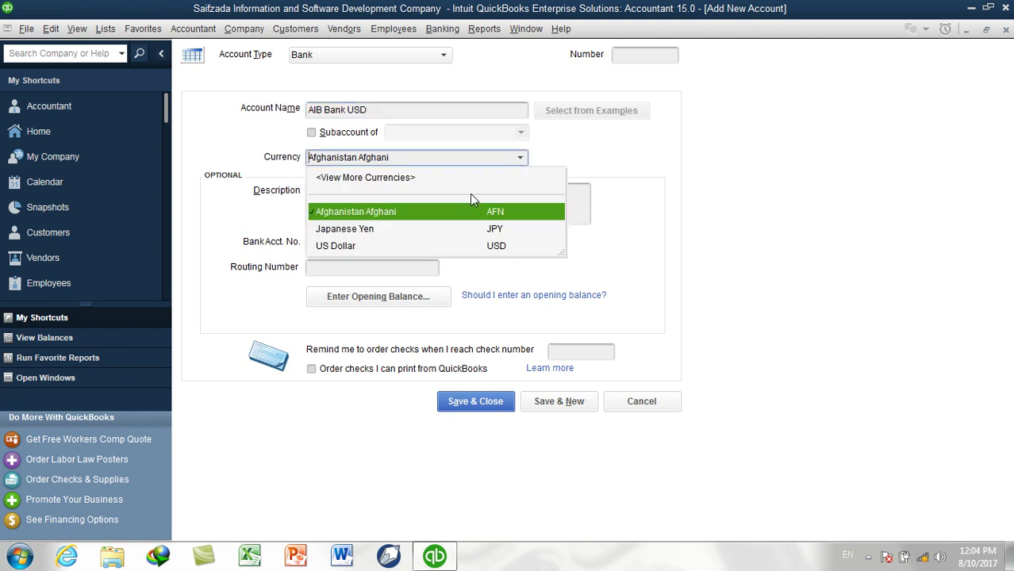
pyautogui.click(381, 246)
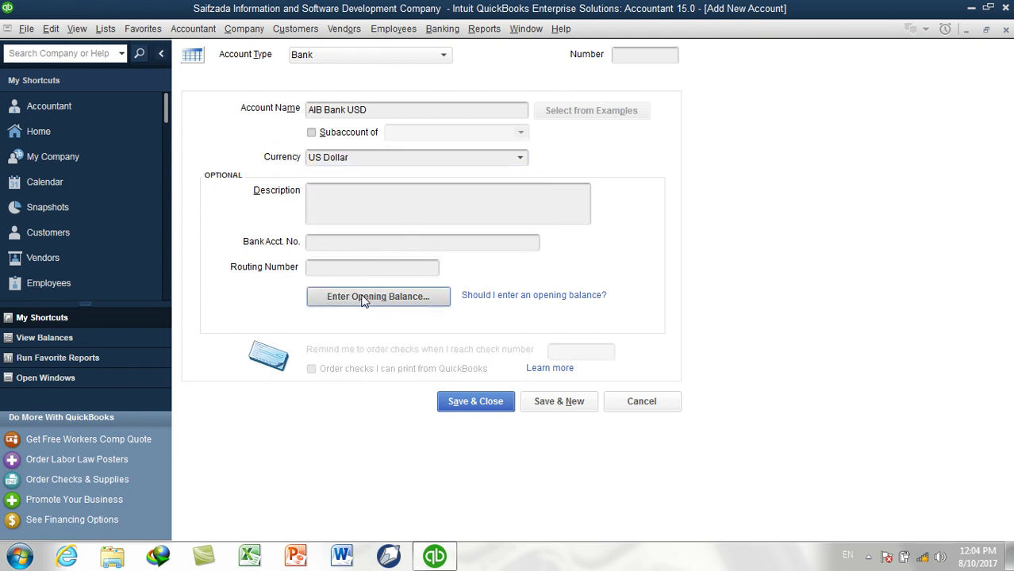
# Give it a 5,000.00 opening balance dated 08/10/2017, then Save & New
pyautogui.click(364, 296)
pyautogui.click(465, 181)
pyautogui.write('5000')
pyautogui.press('Tab')
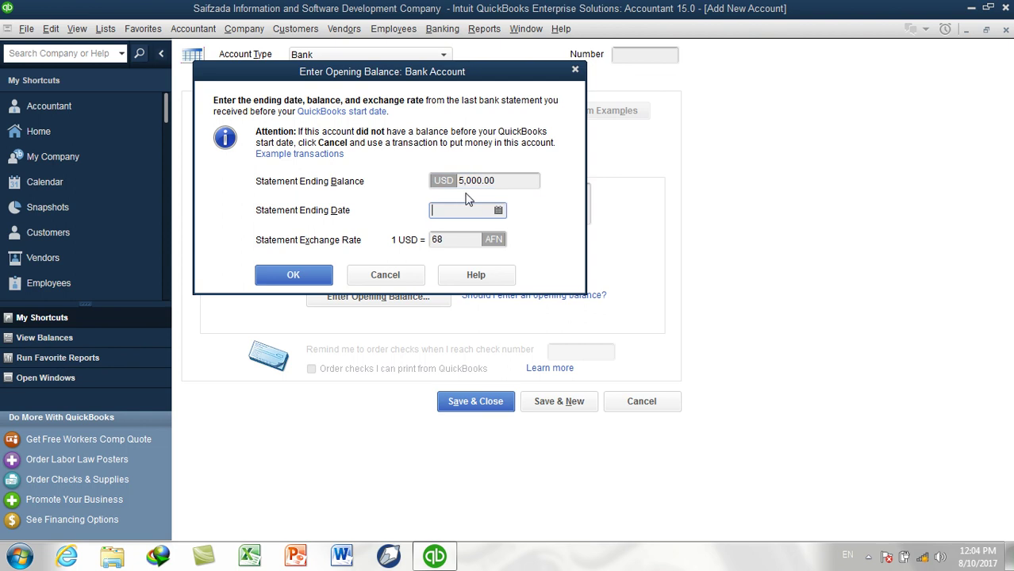
pyautogui.click(498, 210)
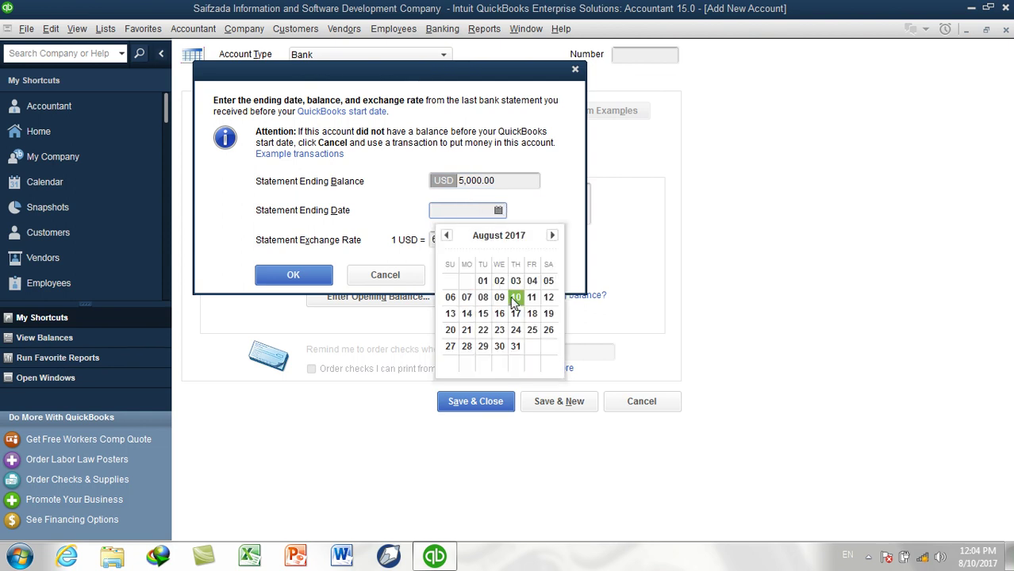
pyautogui.click(515, 298)
pyautogui.click(290, 277)
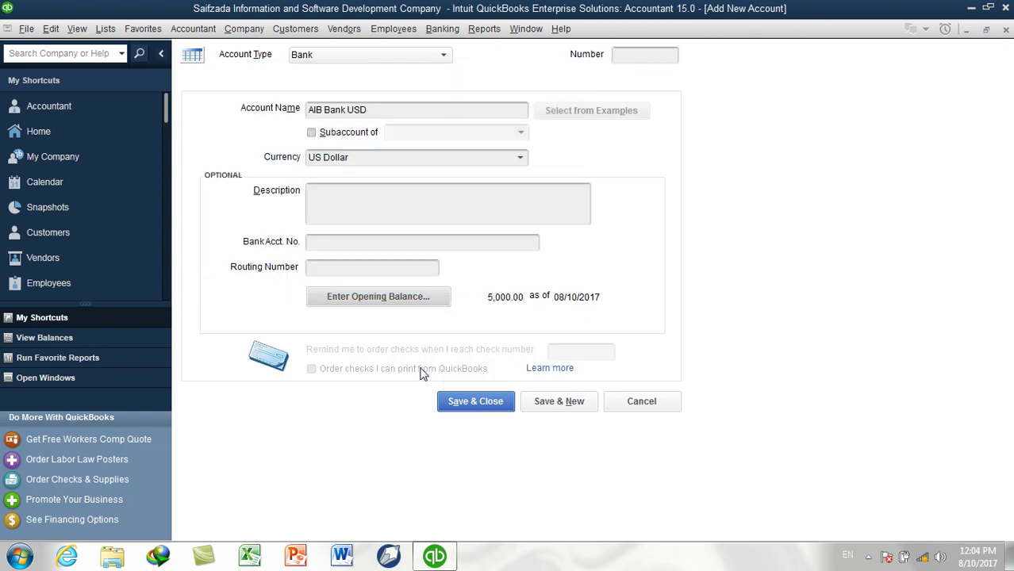
pyautogui.click(559, 402)
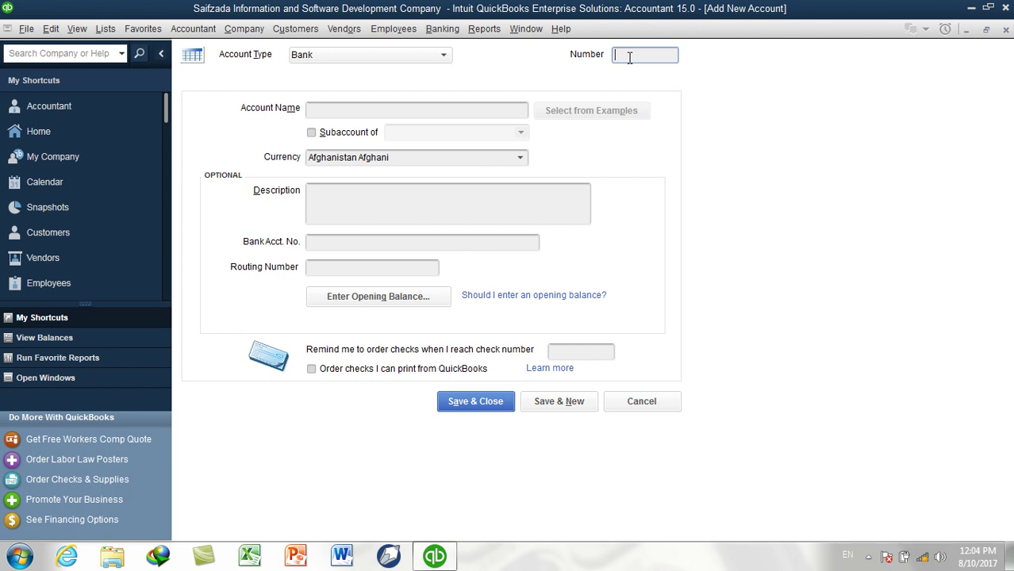
# Create 19000 Petty Cash with a 100,000.00 opening balance dated 08/10/2017, then save it
pyautogui.write('19000')
pyautogui.press('Tab')
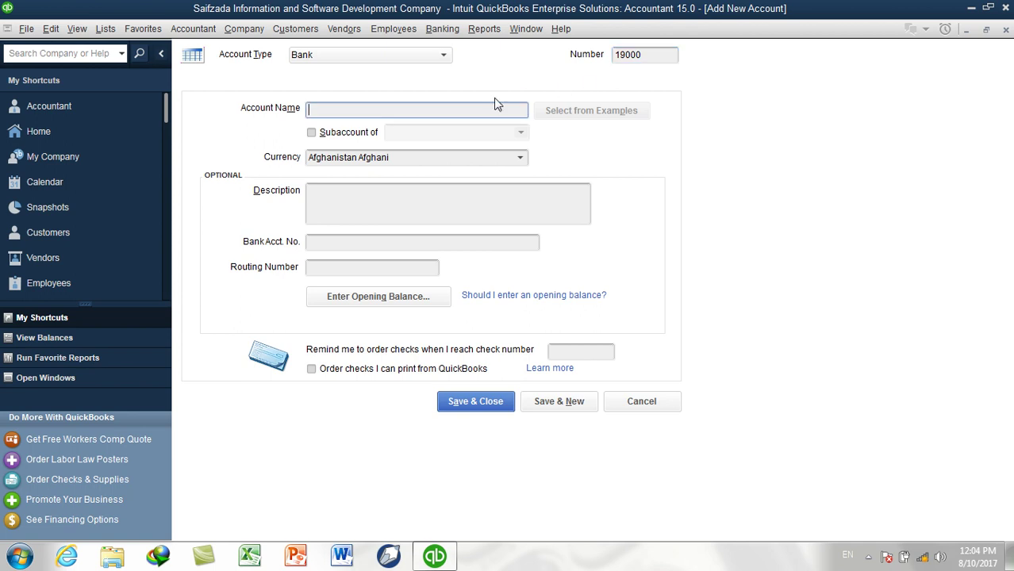
pyautogui.write('Petty Cash')
pyautogui.click(398, 157)
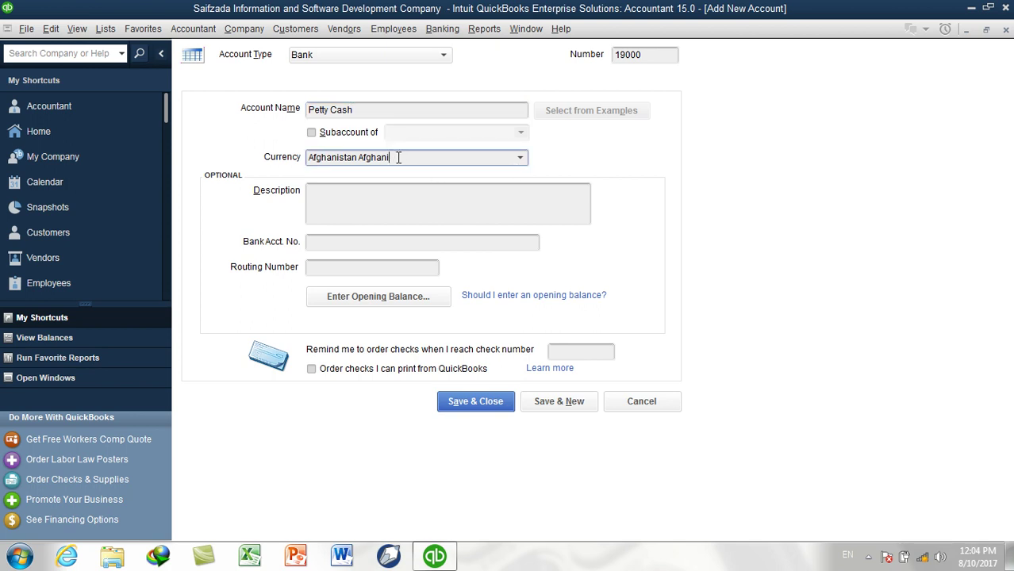
pyautogui.click(421, 298)
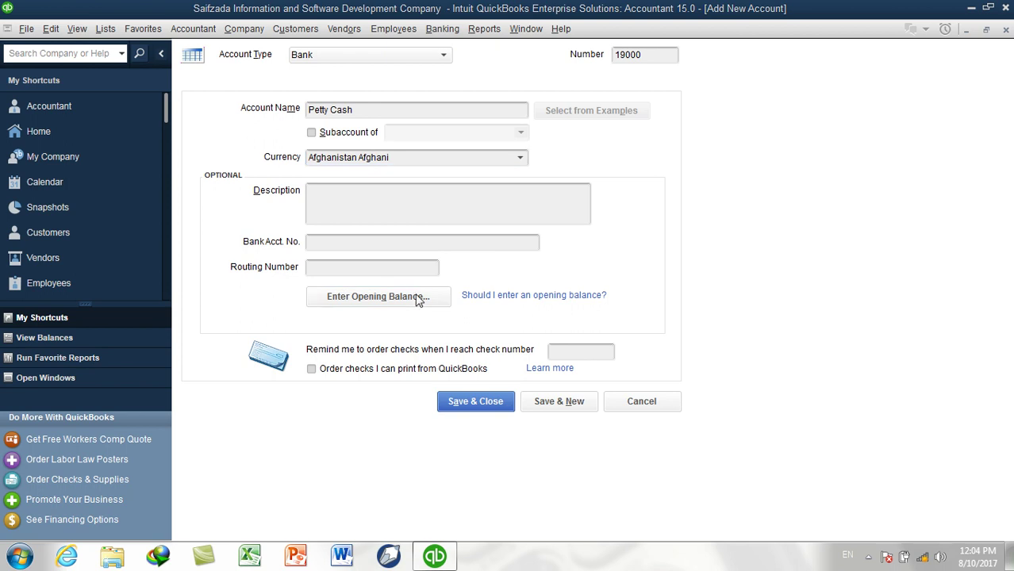
pyautogui.write('100000')
pyautogui.press('Tab')
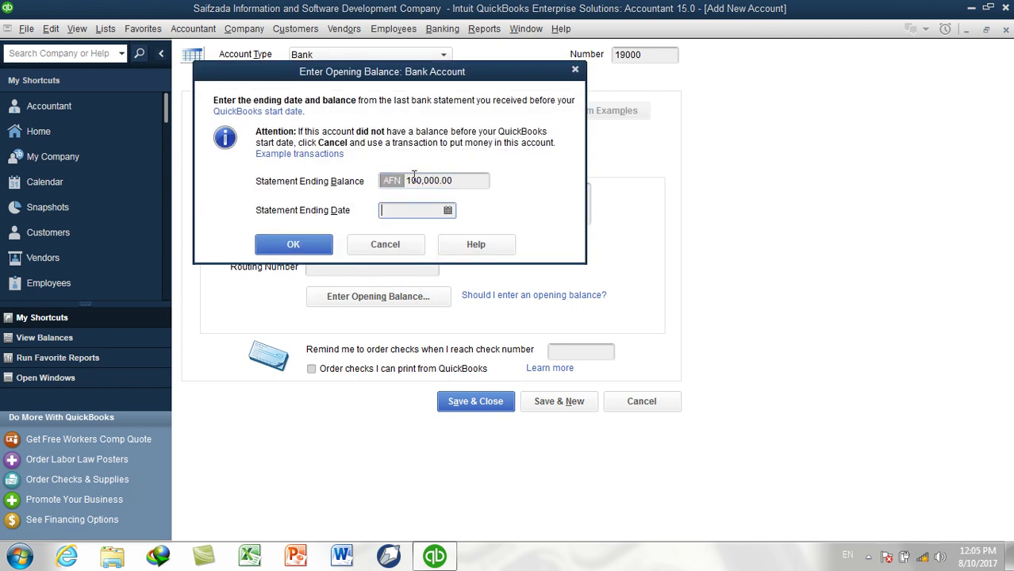
pyautogui.click(448, 210)
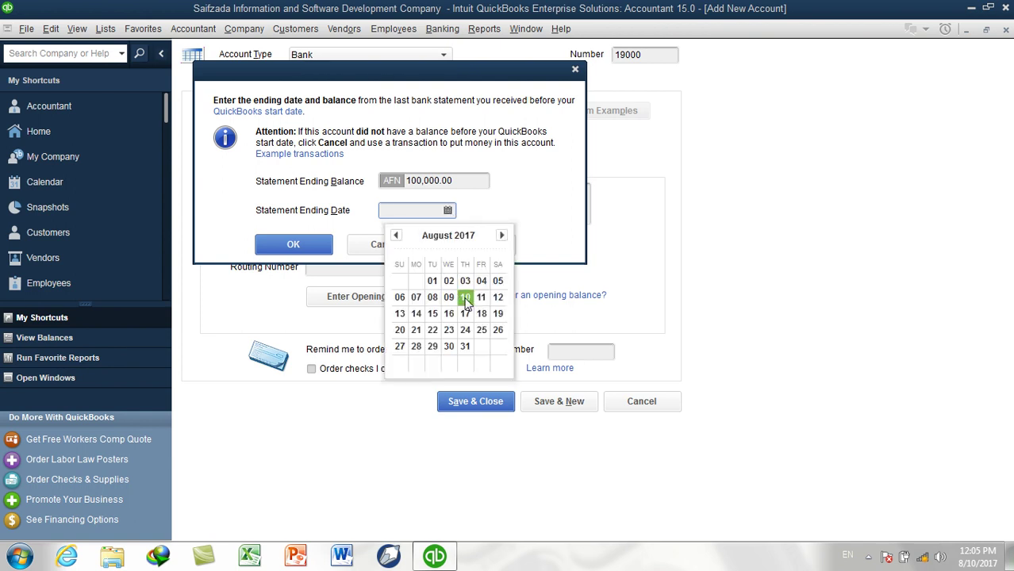
pyautogui.click(466, 297)
pyautogui.click(294, 246)
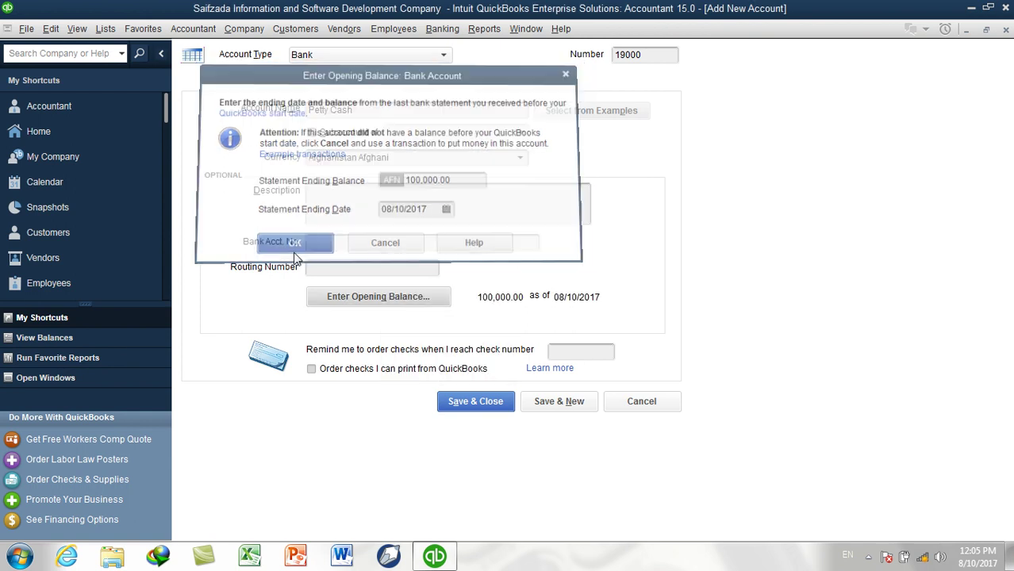
pyautogui.click(576, 407)
# Save account 19100 Cash On Hand with no opening balance, then Save & Close
pyautogui.click(654, 55)
pyautogui.write('19100')
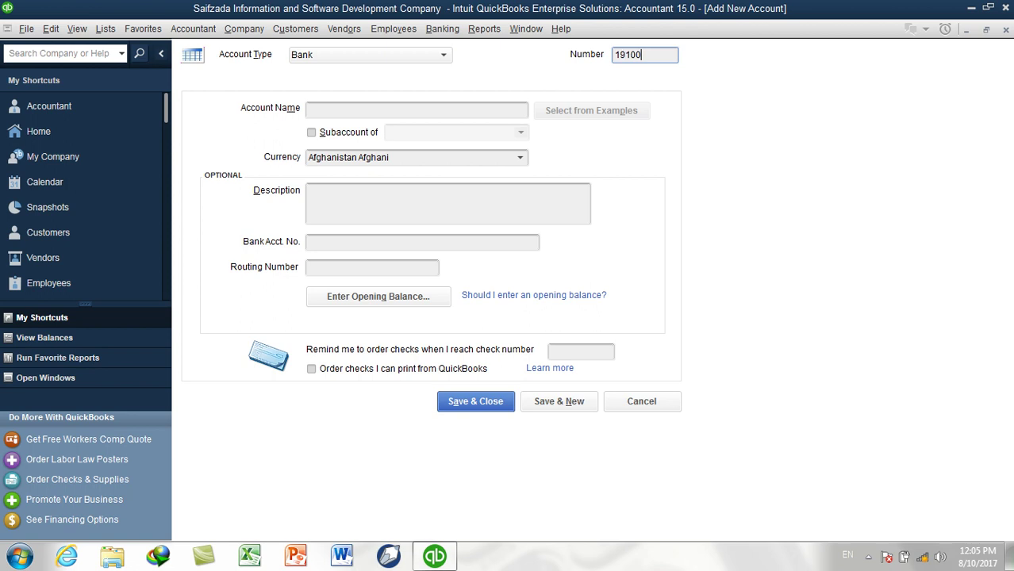
pyautogui.click(512, 115)
pyautogui.write('acco')
pyautogui.press('BackSpace')
pyautogui.press('BackSpace')
pyautogui.press('BackSpace')
pyautogui.press('BackSpace')
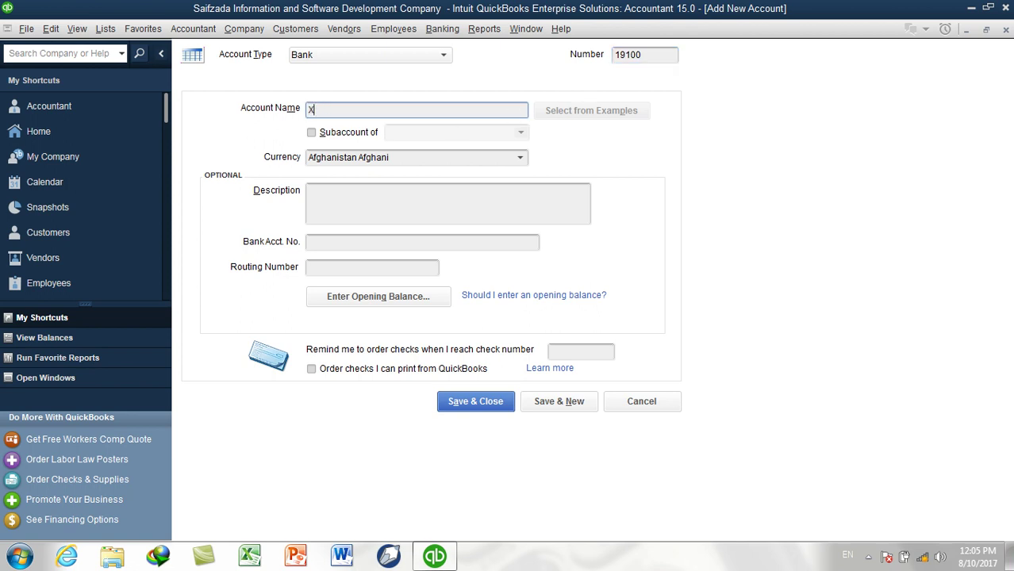
pyautogui.write('Cash On Hand')
pyautogui.click(456, 158)
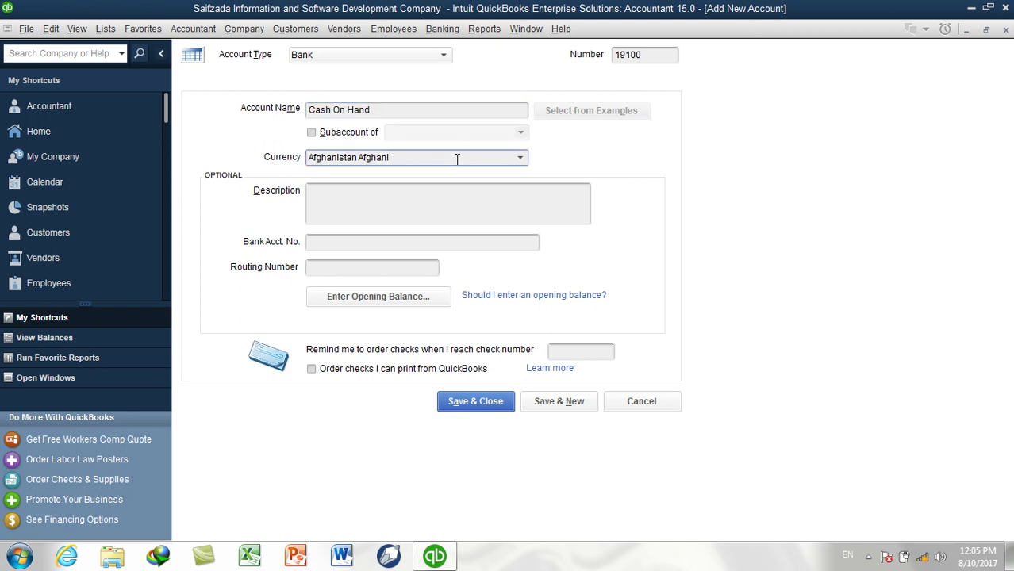
pyautogui.click(388, 296)
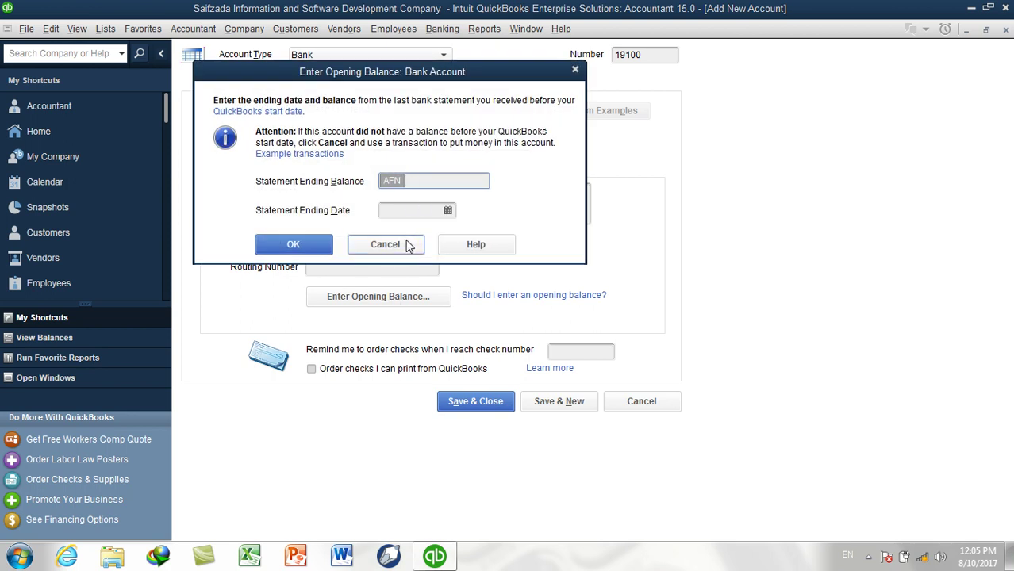
pyautogui.click(405, 248)
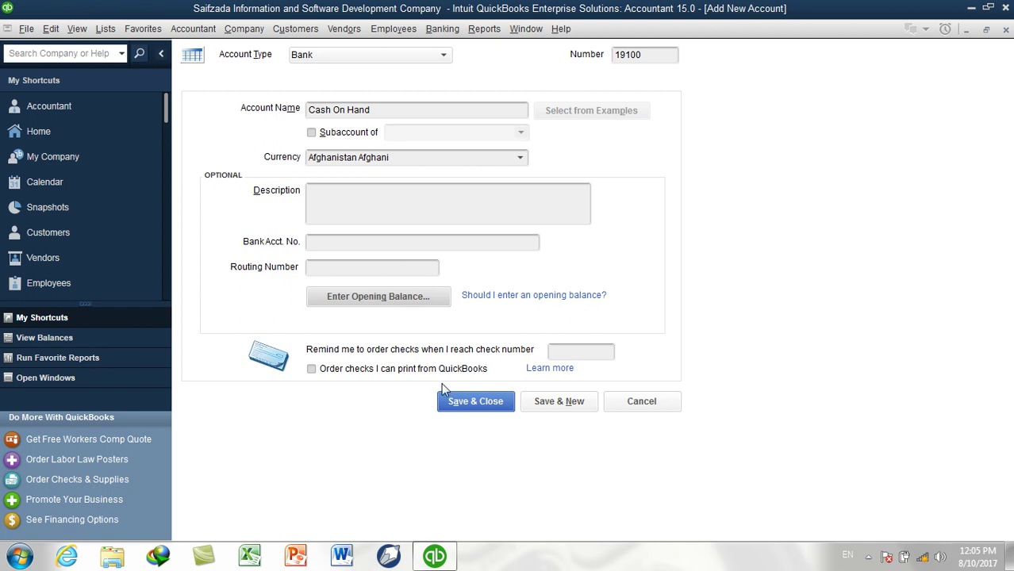
pyautogui.click(462, 403)
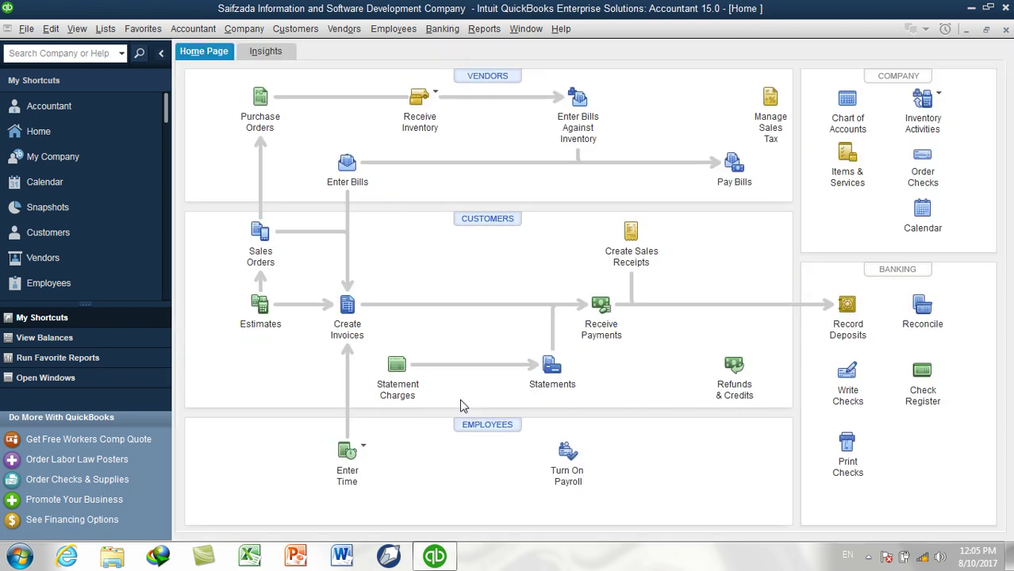
# Review the Petty Cash and Cash On Hand balances in the Chart of Accounts
pyautogui.click(111, 29)
pyautogui.click(119, 50)
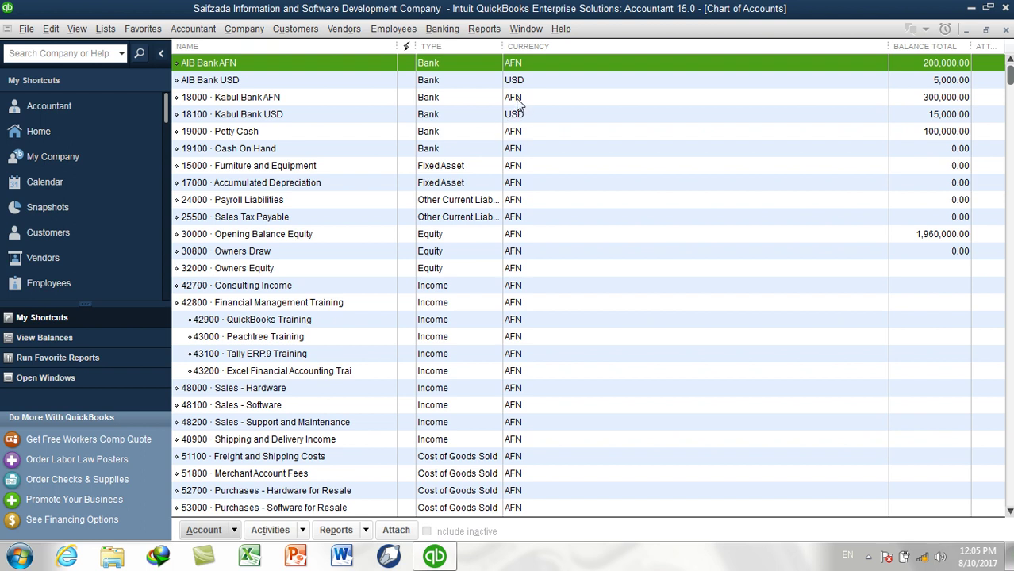
pyautogui.click(325, 149)
pyautogui.click(360, 137)
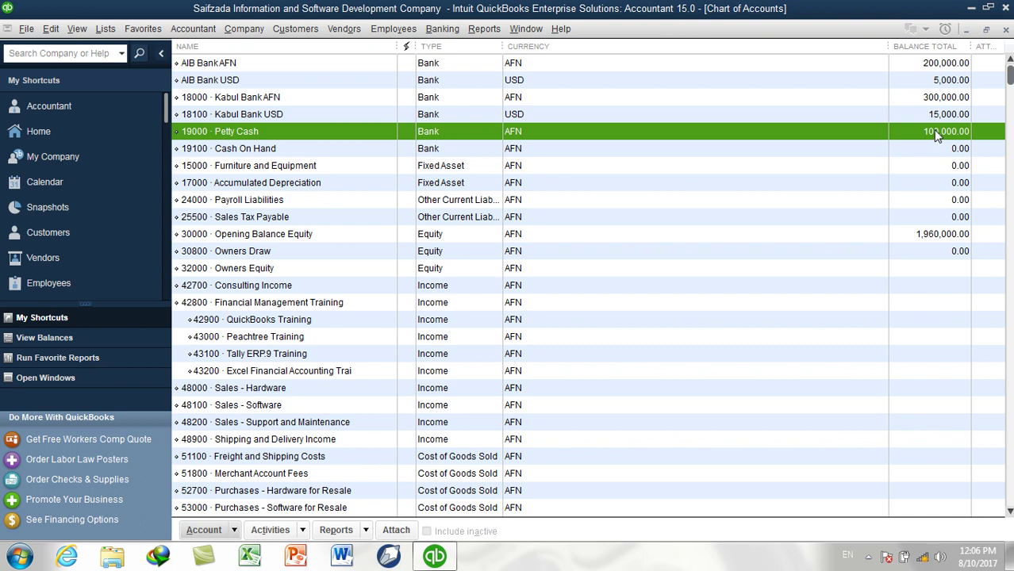
pyautogui.click(385, 151)
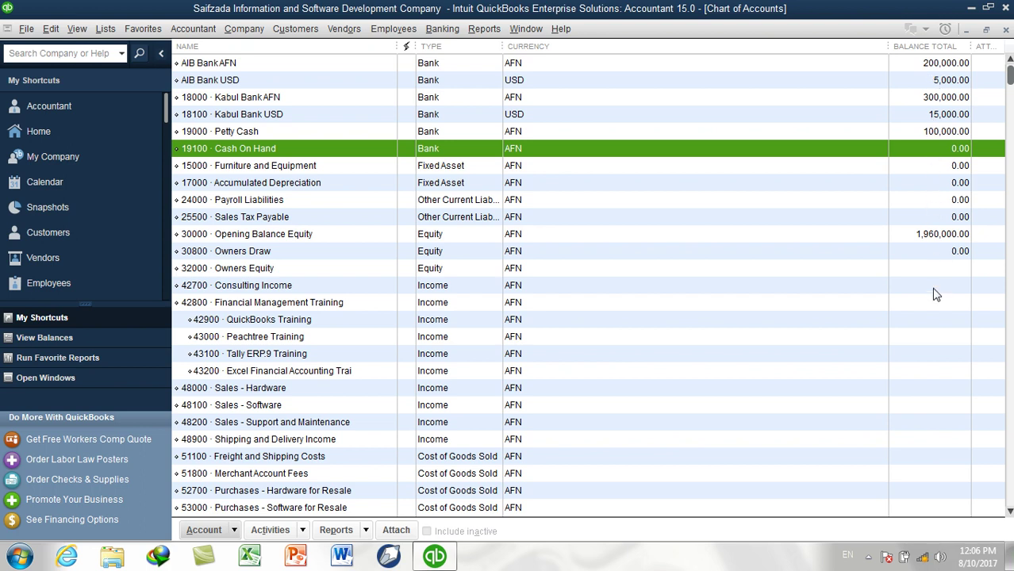
# Launch Windows Calculator using Run with calc
pyautogui.press('super+r')
pyautogui.write('calc')
pyautogui.press('Return')
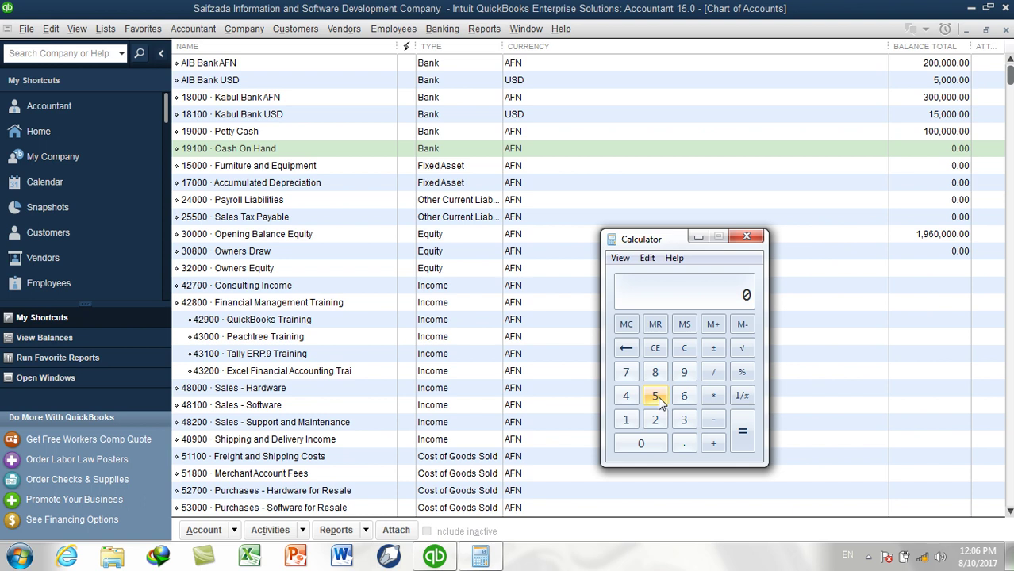
# Multiply 20000 by the exchange rate 68 in Calculator to get 1360000
pyautogui.click(655, 419)
pyautogui.click(649, 443)
pyautogui.click(650, 443)
pyautogui.click(649, 443)
pyautogui.click(649, 444)
pyautogui.click(713, 396)
pyautogui.click(684, 396)
pyautogui.click(655, 373)
pyautogui.click(740, 434)
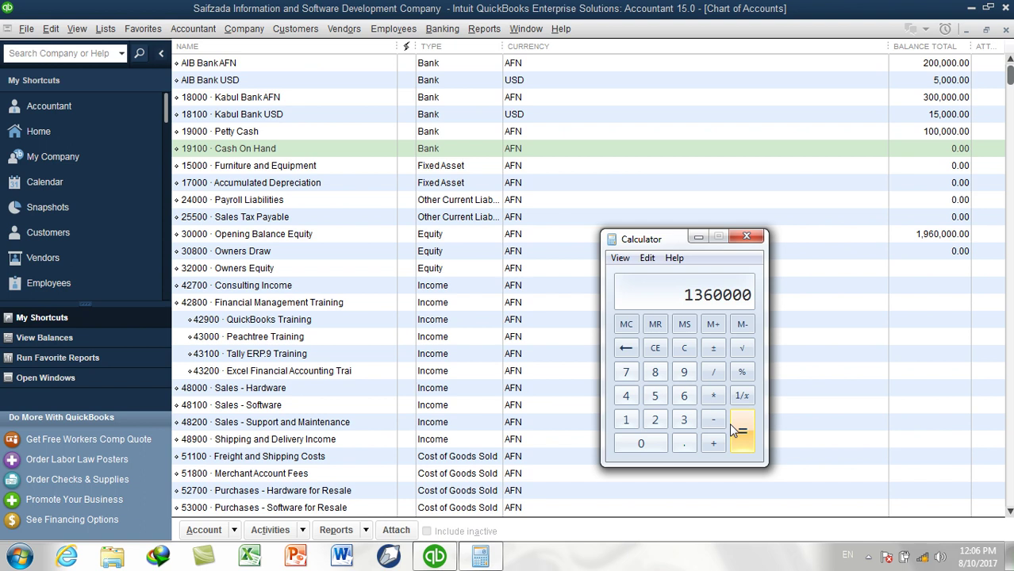
# Add 200000 and then 300000 to the running total
pyautogui.click(715, 445)
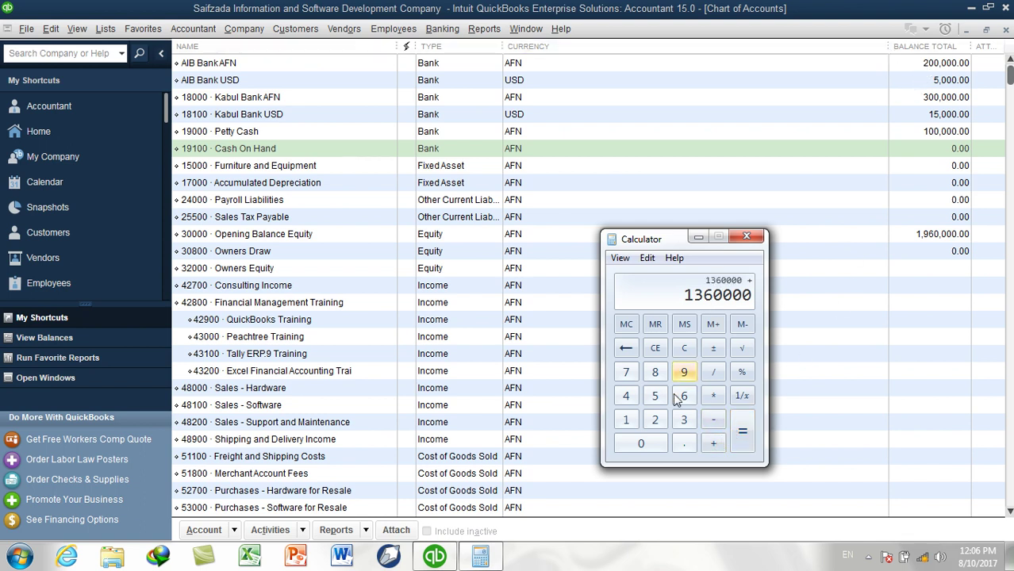
pyautogui.click(654, 420)
pyautogui.tripleClick(641, 444)
pyautogui.click(641, 444)
pyautogui.click(641, 445)
pyautogui.click(720, 443)
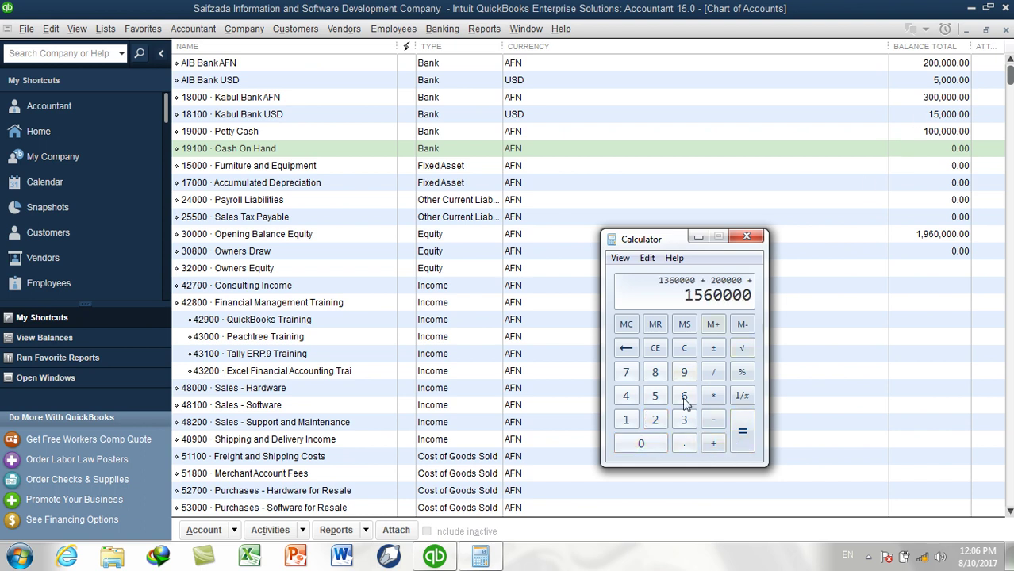
pyautogui.click(684, 419)
pyautogui.doubleClick(650, 444)
pyautogui.doubleClick(649, 444)
pyautogui.click(649, 444)
pyautogui.click(713, 443)
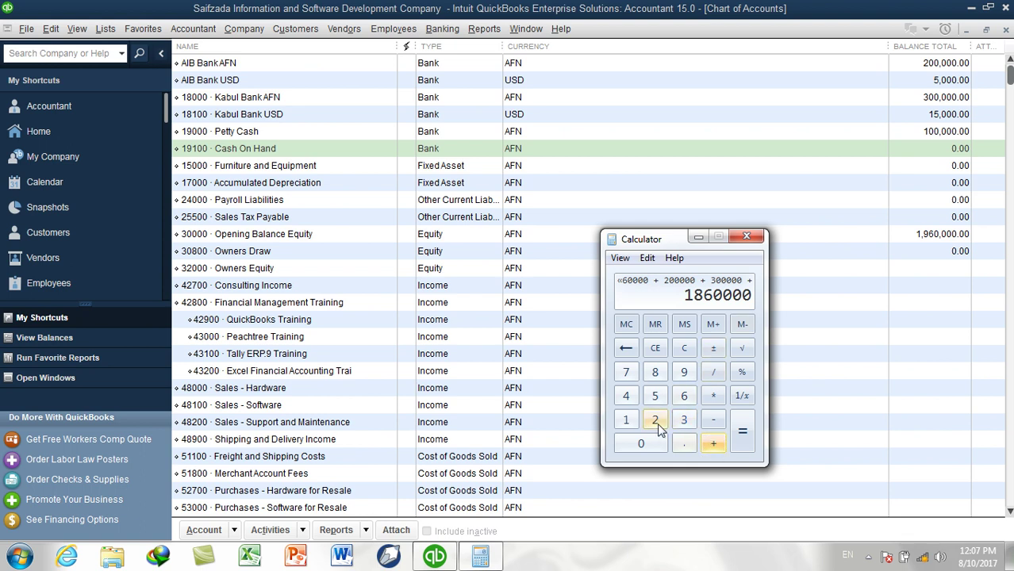
# Add 100000 to reach a total of 1960000, then close the calculator
pyautogui.click(625, 419)
pyautogui.click(640, 443)
pyautogui.tripleClick(640, 443)
pyautogui.click(640, 442)
pyautogui.click(742, 434)
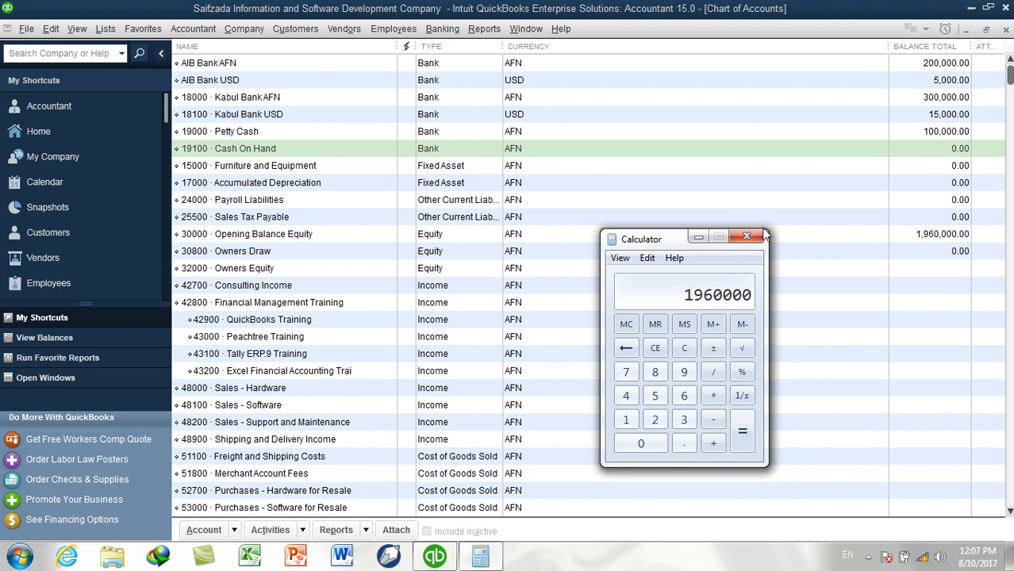
pyautogui.click(759, 238)
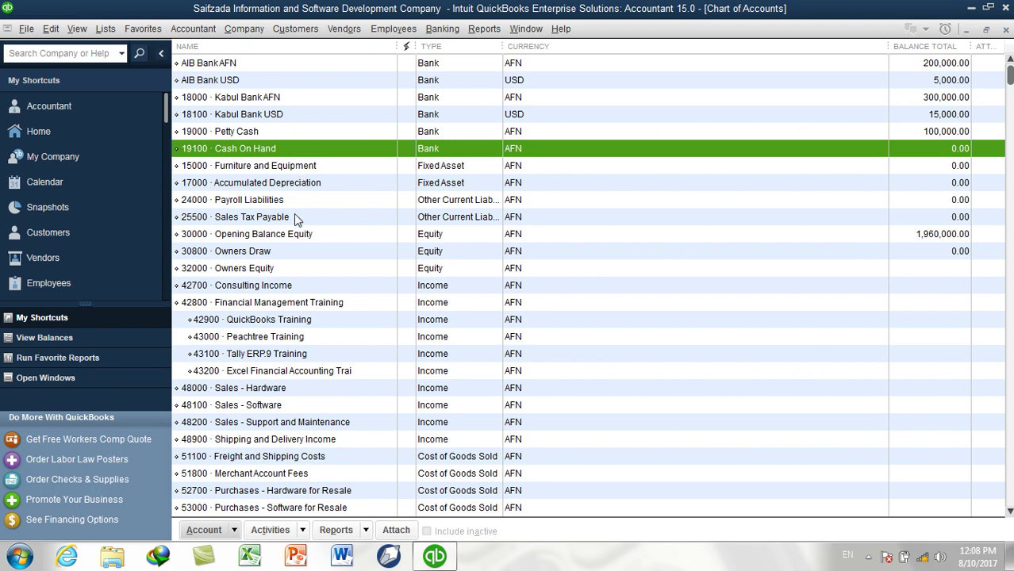
pyautogui.click(290, 238)
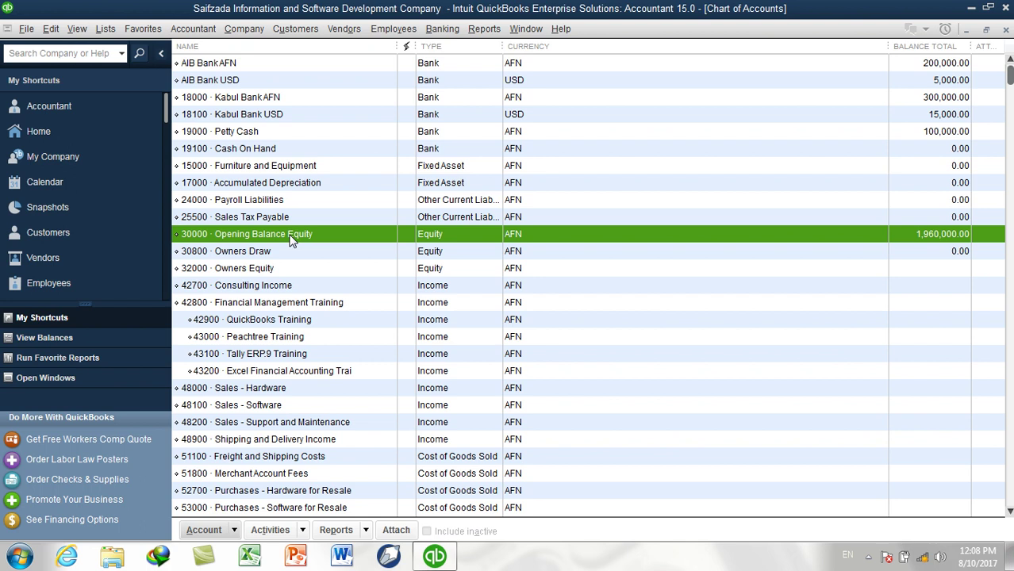
# Start a Fixed Asset account and check existing Fixed Asset numbers like Accumulated Depreciation
pyautogui.hotkey('ctrl', 'n')
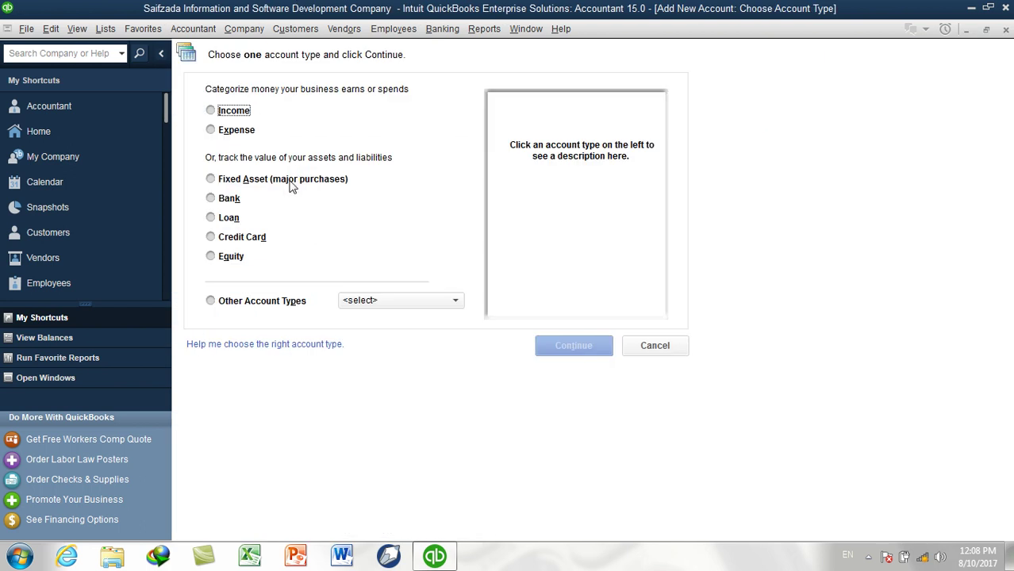
pyautogui.click(292, 182)
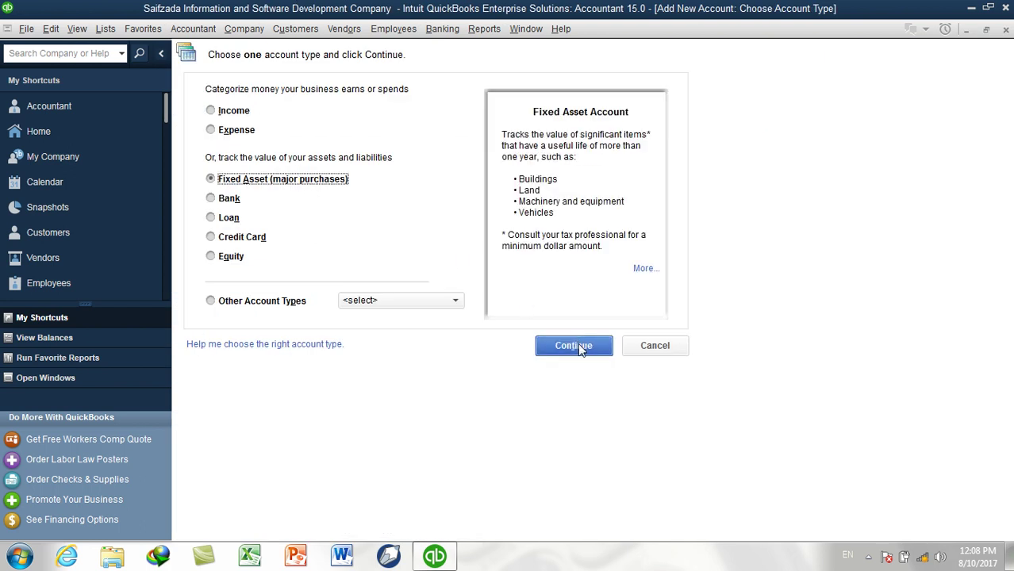
pyautogui.click(577, 346)
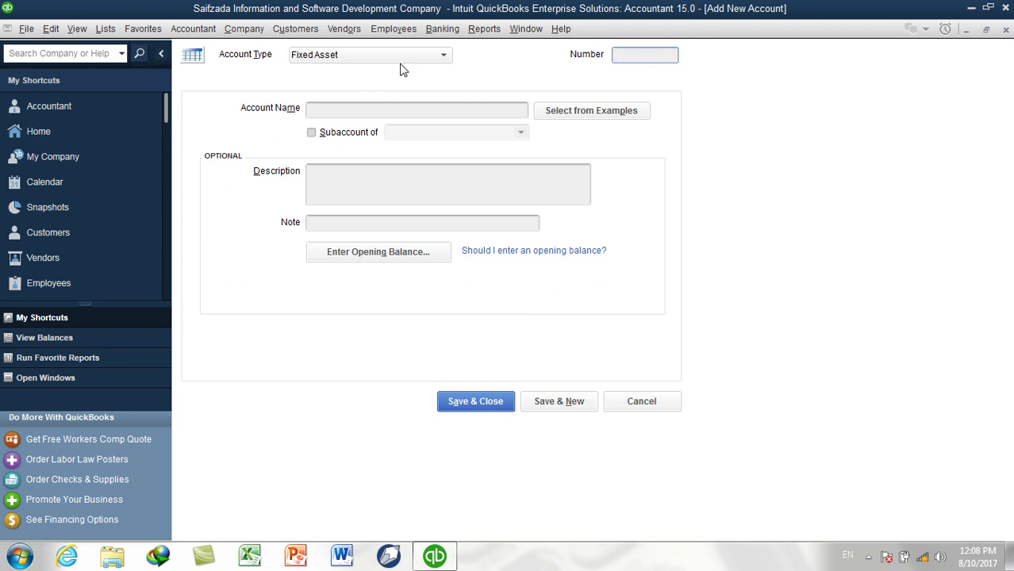
pyautogui.click(105, 29)
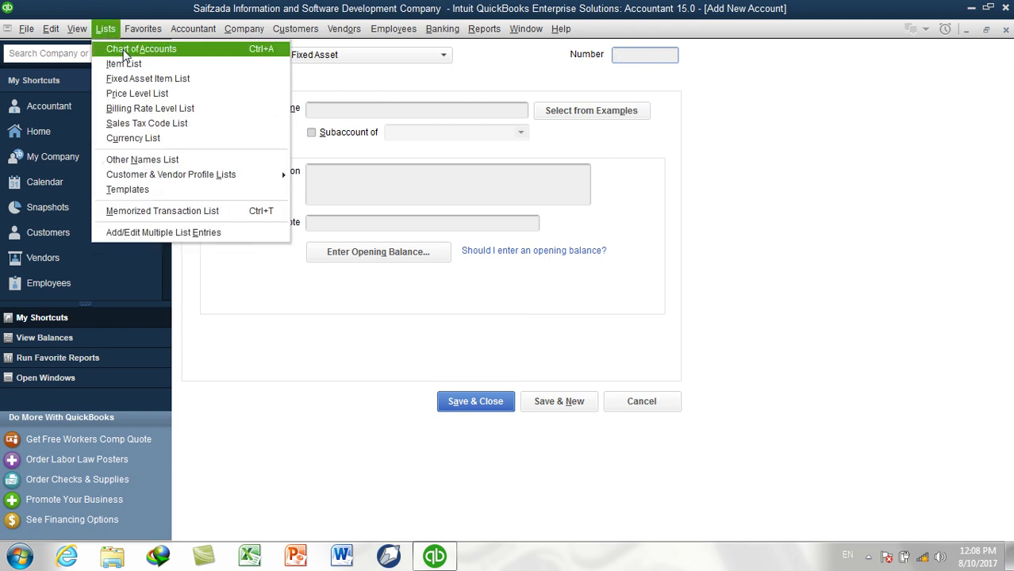
pyautogui.click(127, 50)
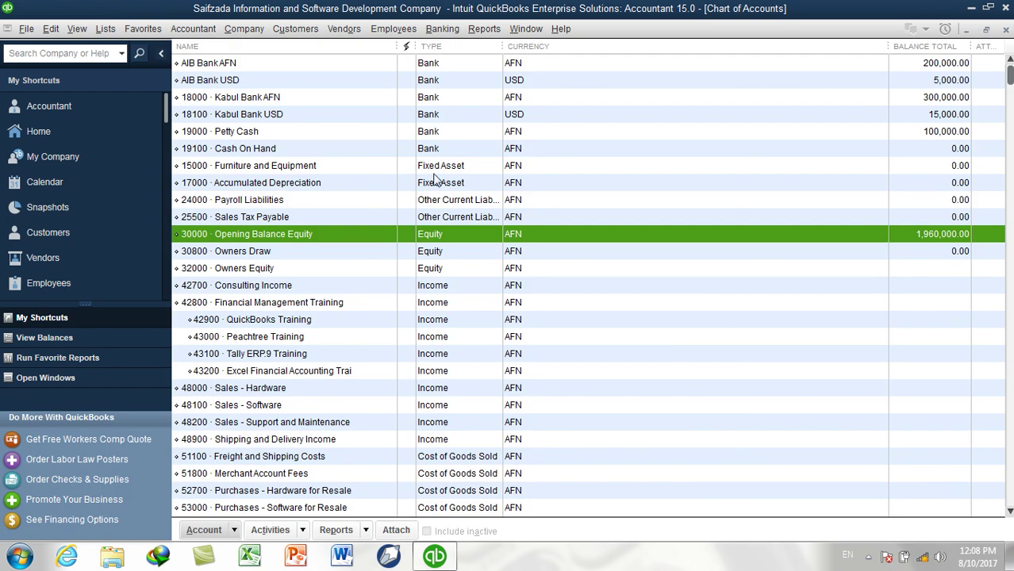
pyautogui.click(433, 168)
pyautogui.click(432, 187)
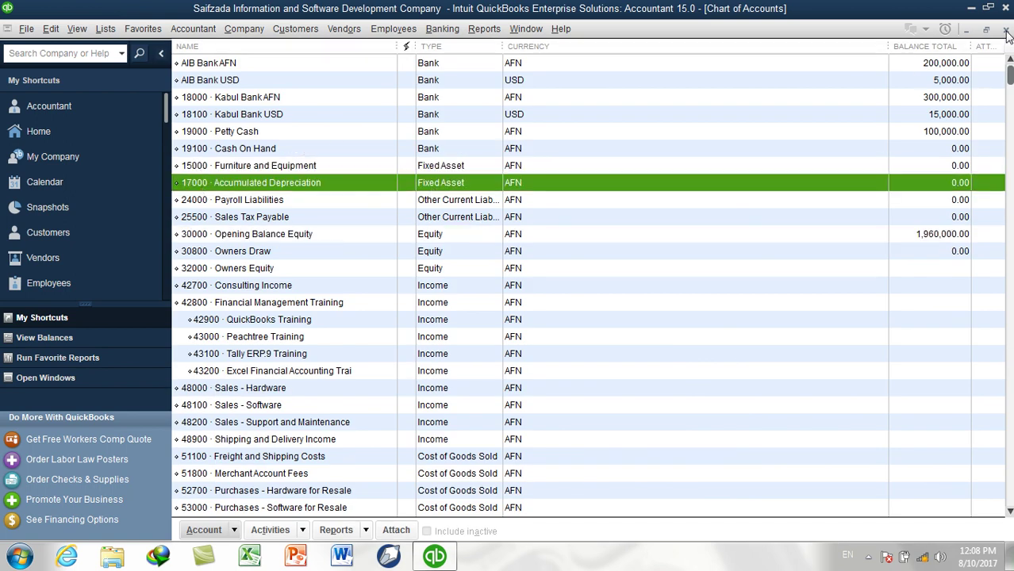
# Enter account number 16000 named Company Vehicles and save it with Save & New
pyautogui.hotkey('ctrl', 'n')
pyautogui.write('16000')
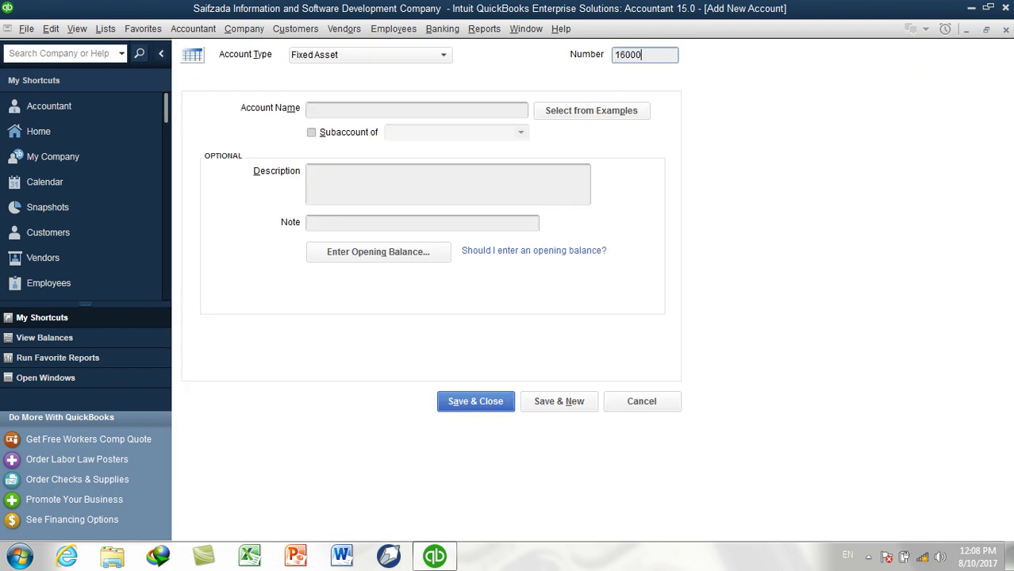
pyautogui.click(347, 112)
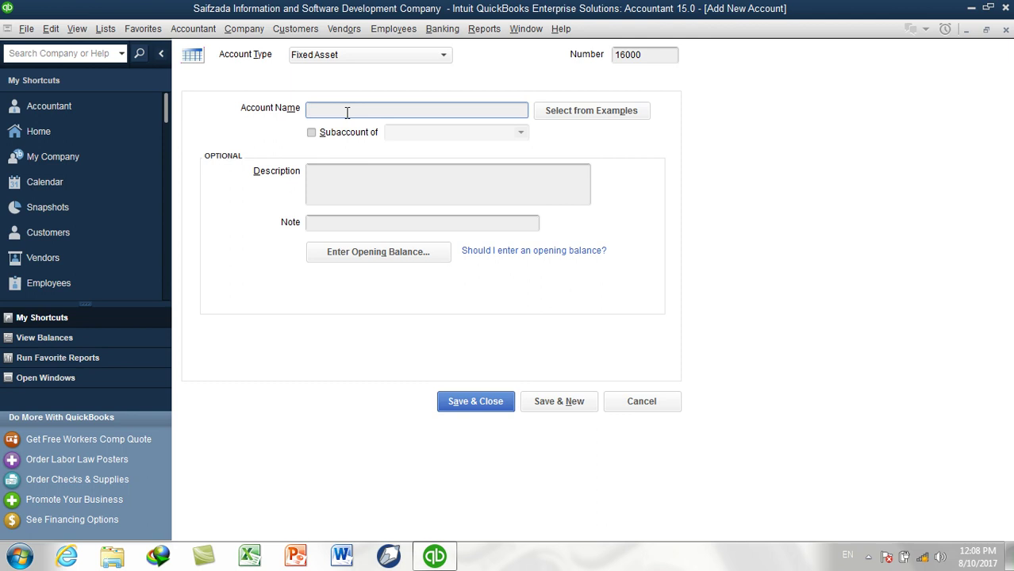
pyautogui.write('Company Vehicles')
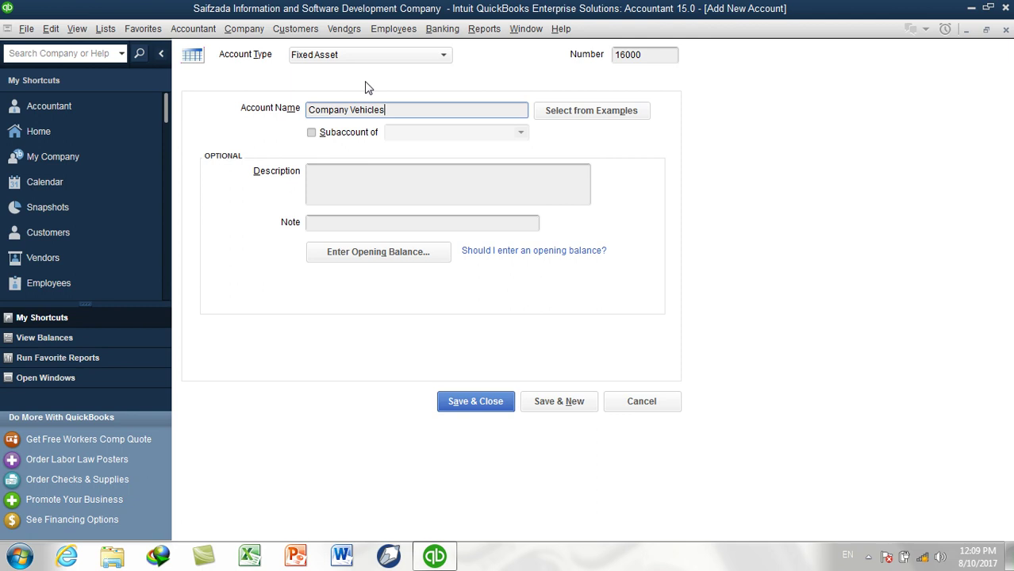
pyautogui.click(349, 184)
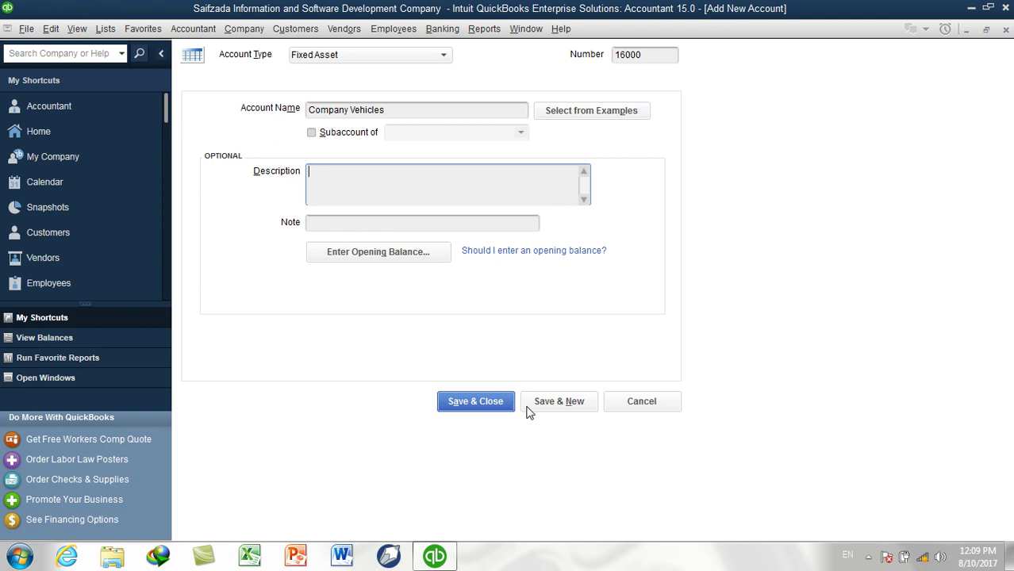
pyautogui.click(555, 407)
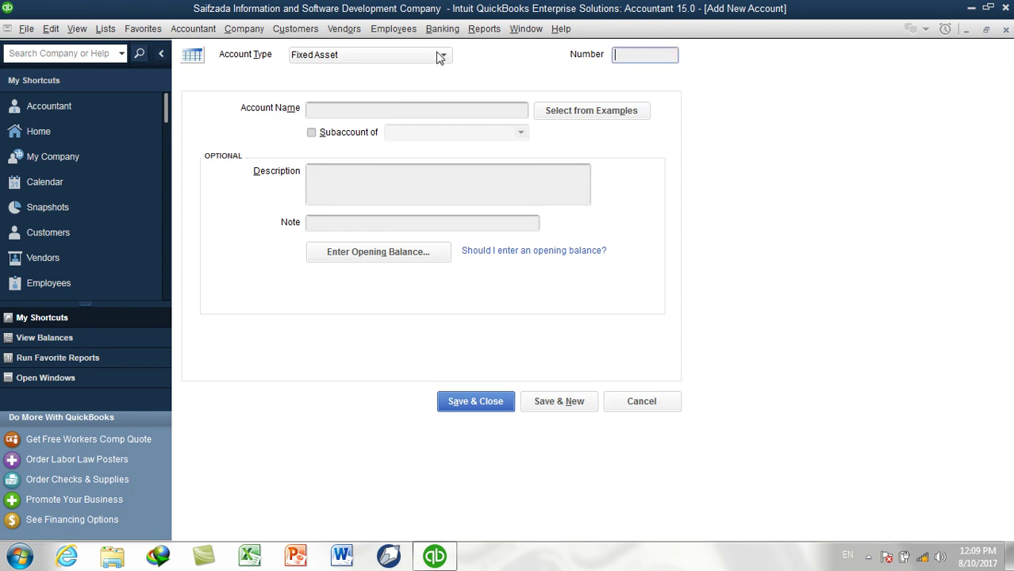
pyautogui.click(105, 29)
# Confirm 16000 Company Vehicles appears in the Chart of Accounts
pyautogui.click(131, 48)
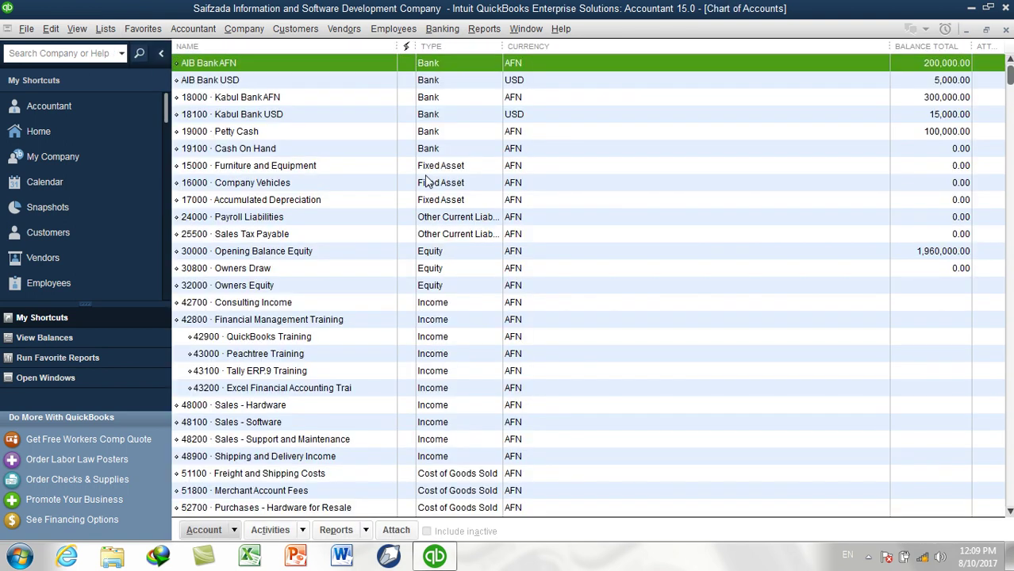
pyautogui.click(253, 187)
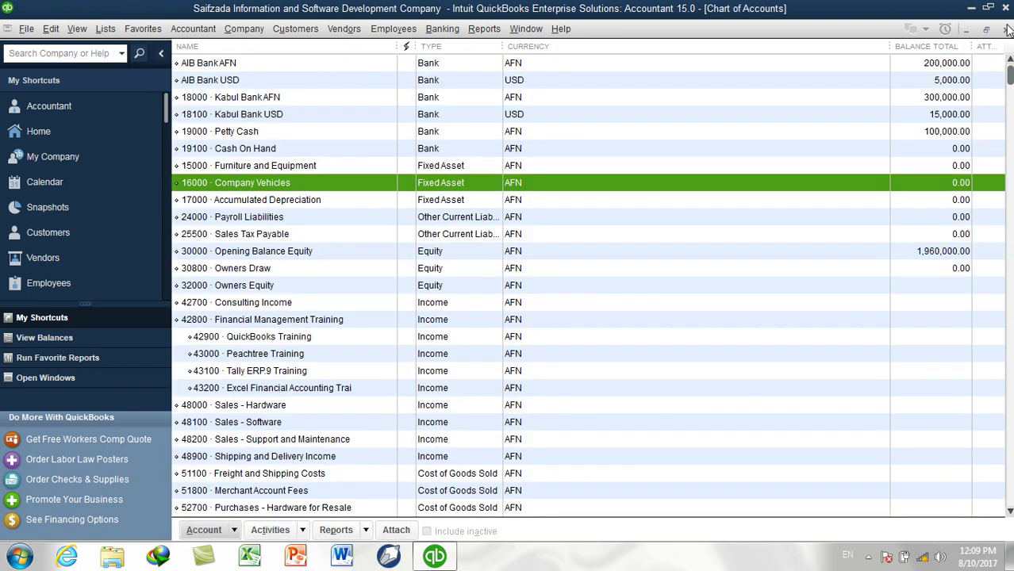
pyautogui.click(1006, 29)
# Enter 16100 as the new account's number, correcting a mistyped entry
pyautogui.click(663, 58)
pyautogui.write('160100')
pyautogui.press('BackSpace')
pyautogui.press('BackSpace')
pyautogui.press('BackSpace')
pyautogui.press('BackSpace')
pyautogui.write('100')
pyautogui.press('Tab')
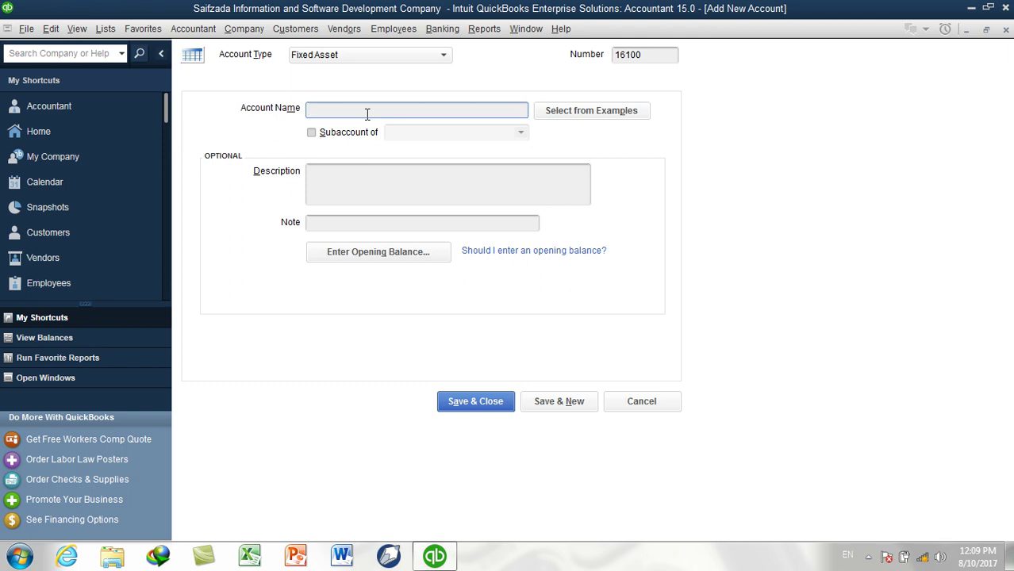
# Name account 16100 Land Cruser under parent 16000 Company Vehicles and bring up its opening balance
pyautogui.write('Land Cruser')
pyautogui.click(355, 133)
pyautogui.click(521, 133)
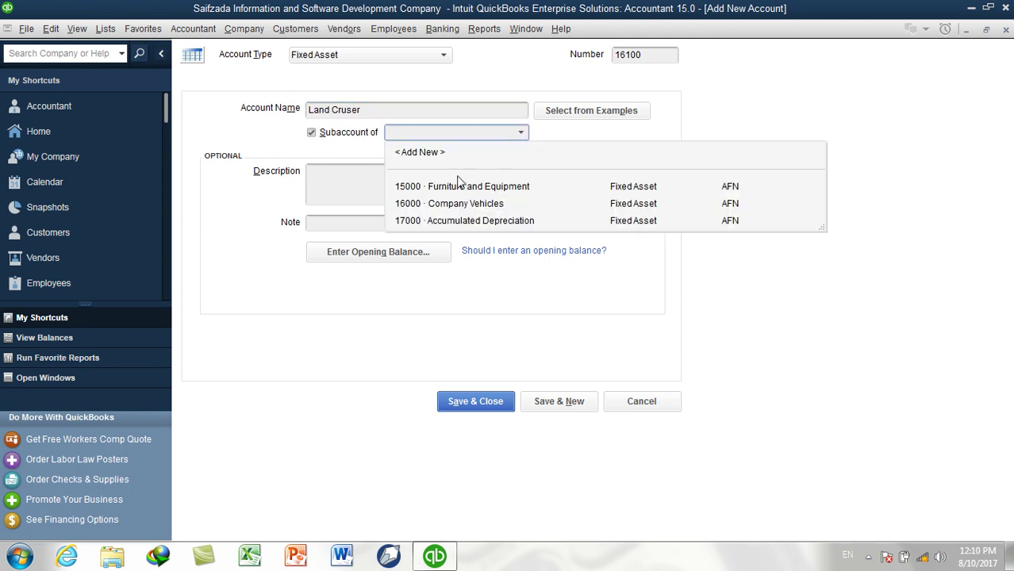
pyautogui.click(467, 204)
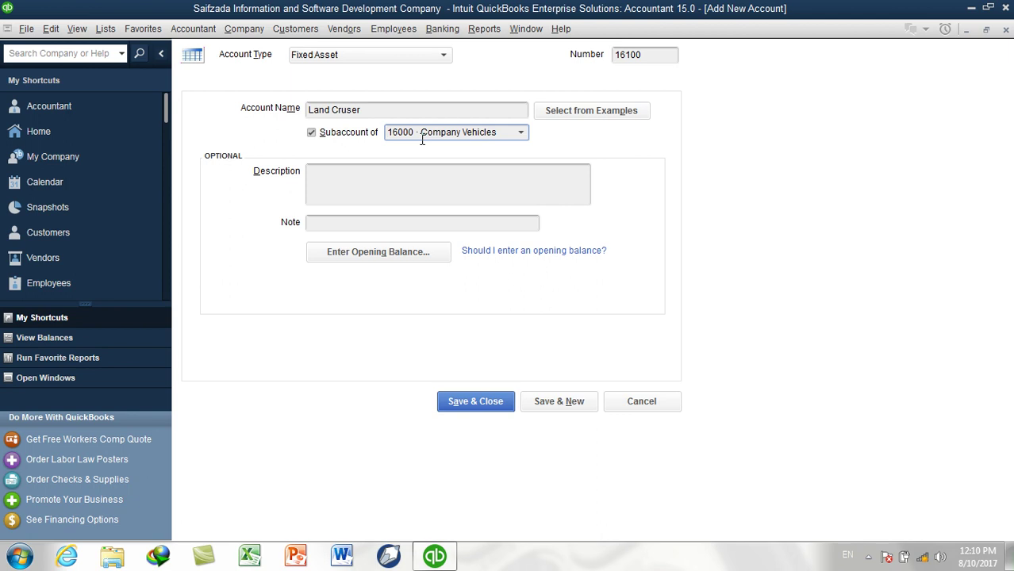
pyautogui.click(381, 260)
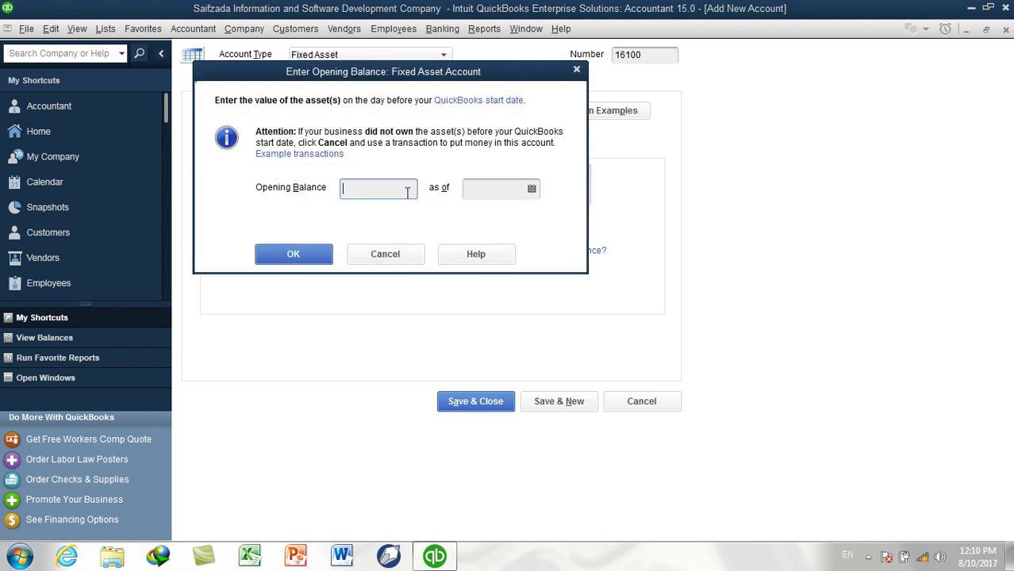
# Enter a 500000 opening balance for Land Cruser dated 10 August 2017 and confirm
pyautogui.moveTo(422, 79); pyautogui.dragTo(764, 159)
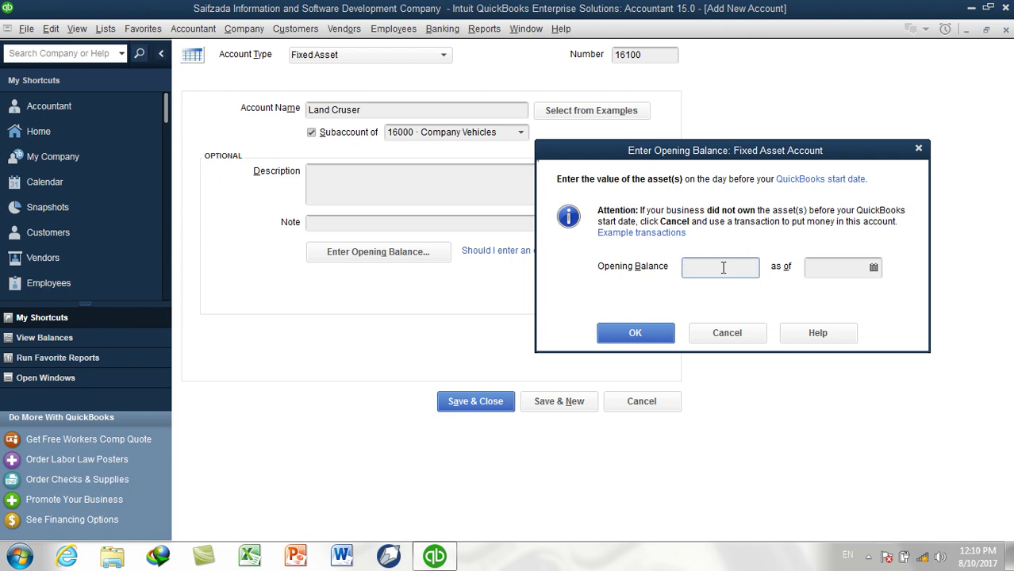
pyautogui.moveTo(680, 142); pyautogui.dragTo(680, 116)
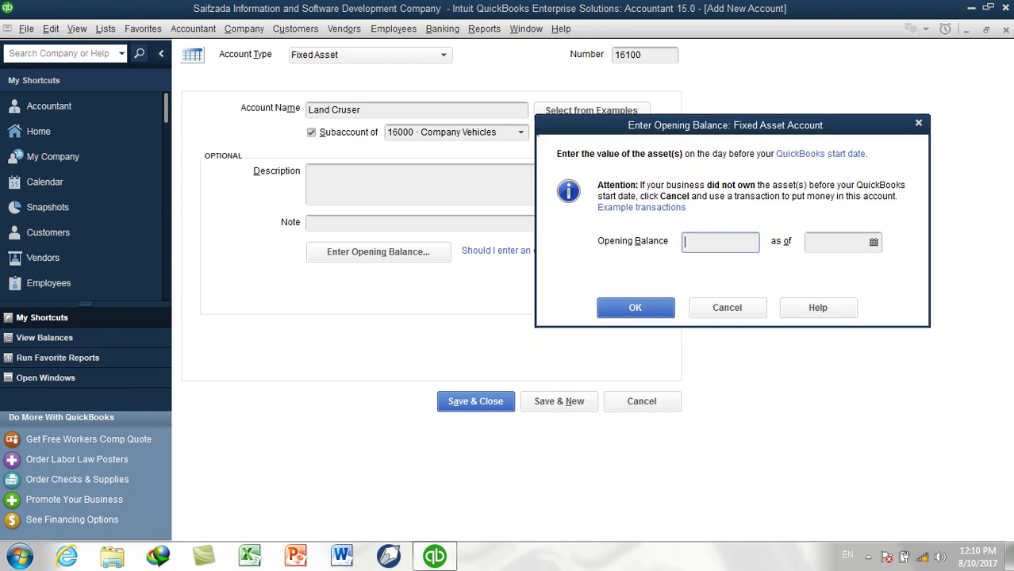
pyautogui.write('500000')
pyautogui.press('Tab')
pyautogui.click(874, 243)
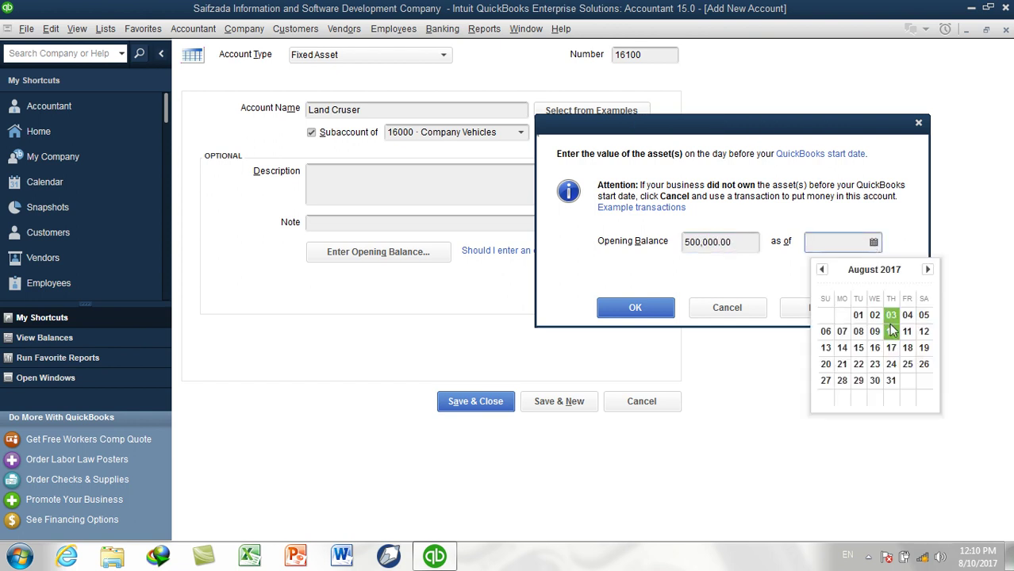
pyautogui.click(892, 330)
pyautogui.click(861, 245)
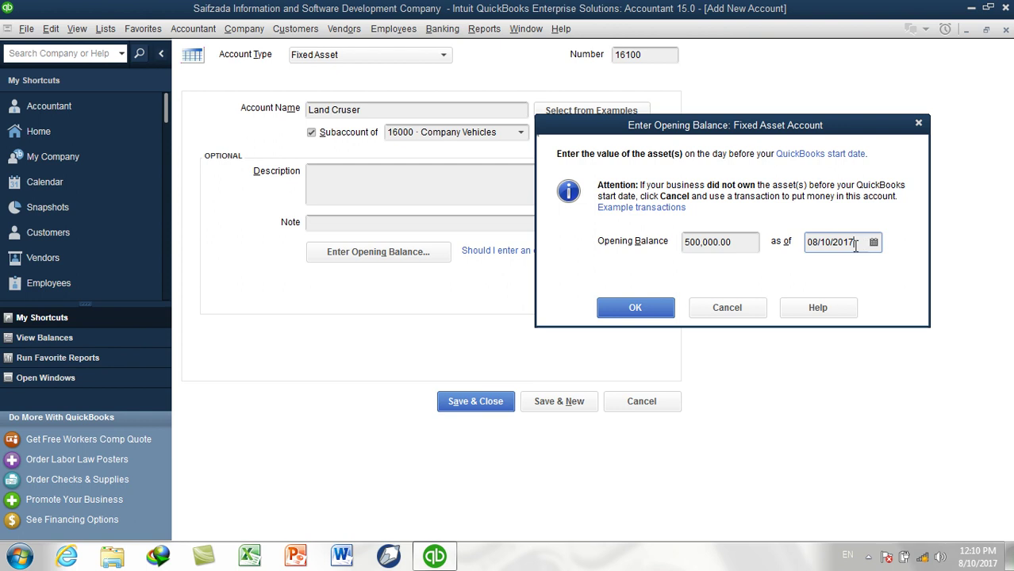
pyautogui.click(737, 241)
pyautogui.moveTo(737, 241); pyautogui.dragTo(674, 238)
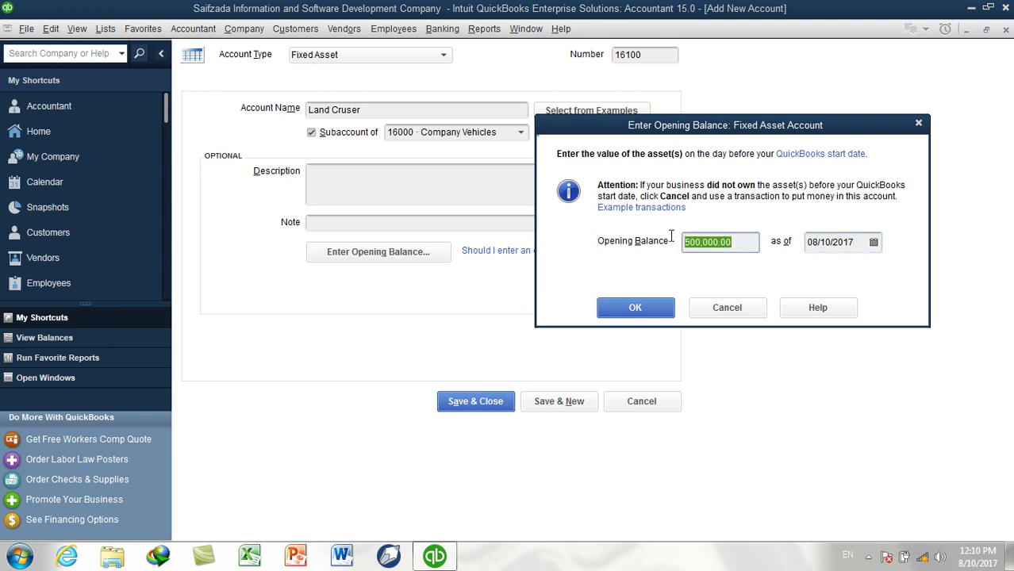
pyautogui.click(733, 242)
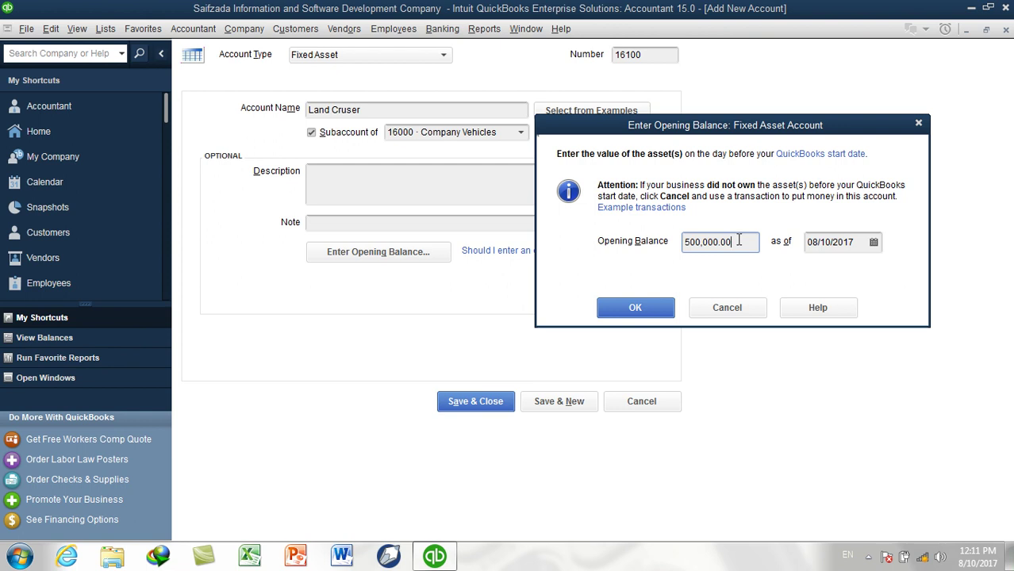
pyautogui.click(650, 307)
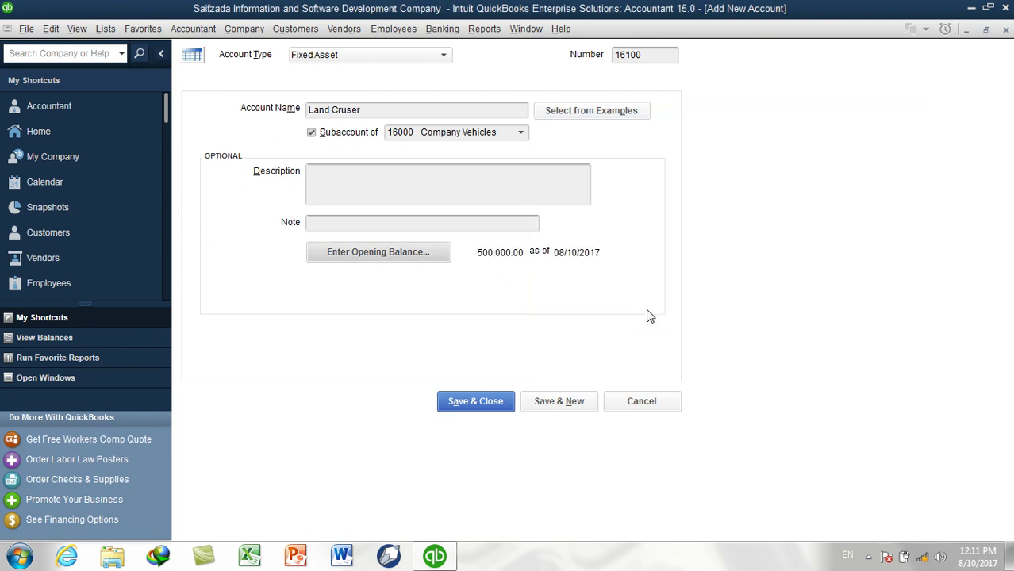
# Save Land Cruser with Save & New and display the Chart of Accounts
pyautogui.click(538, 404)
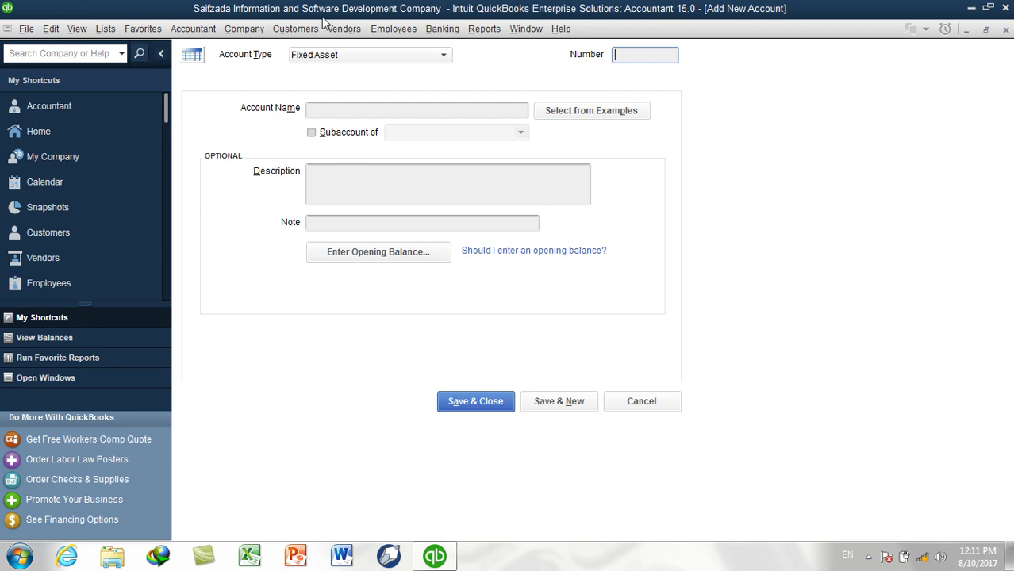
pyautogui.click(105, 29)
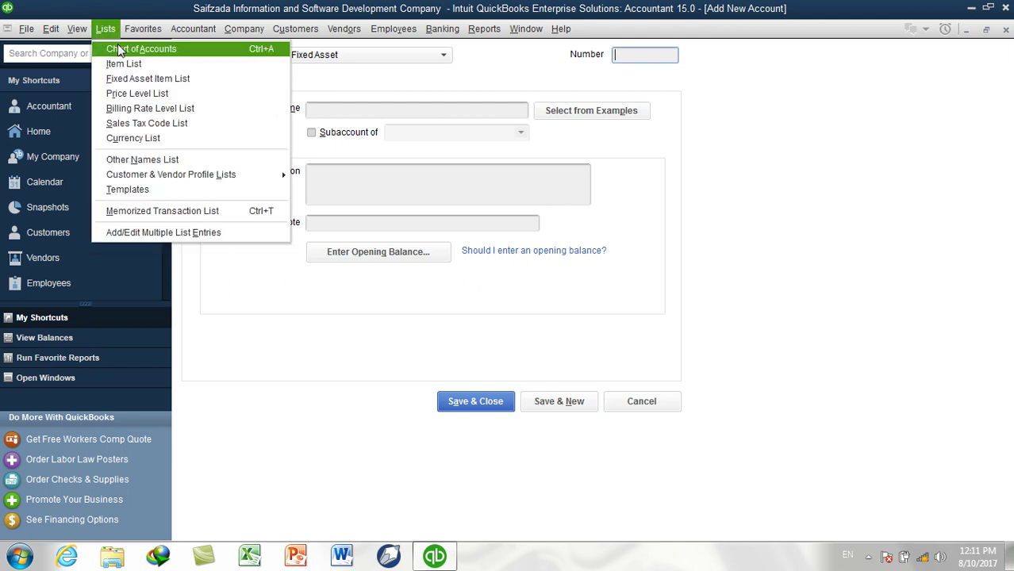
pyautogui.click(119, 49)
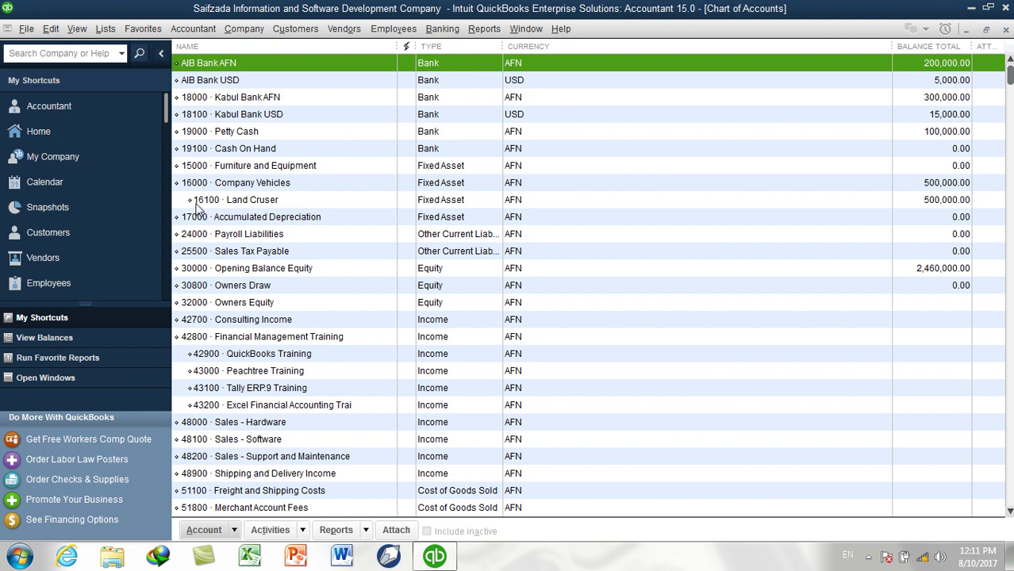
# Check Land Cruser and the 2,460,000.00 Opening Balance Equity, then start a new account with Ctrl+N
pyautogui.click(503, 202)
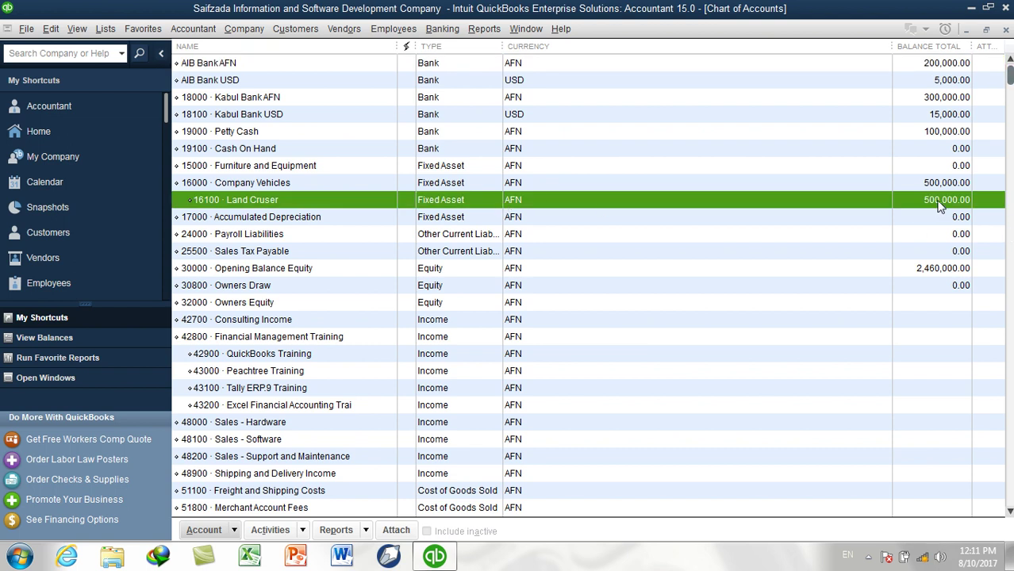
pyautogui.click(933, 272)
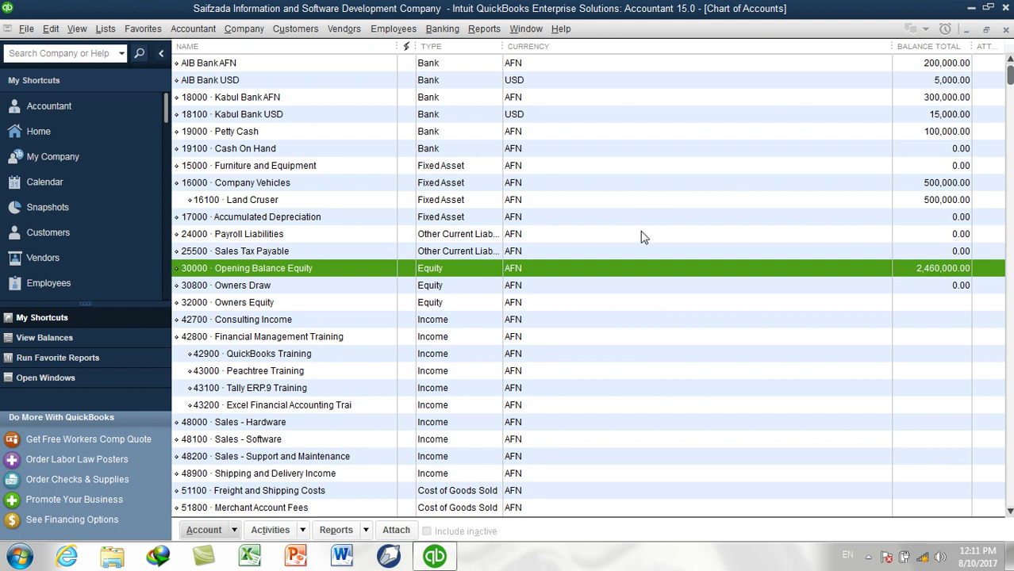
pyautogui.hotkey('ctrl', 'n')
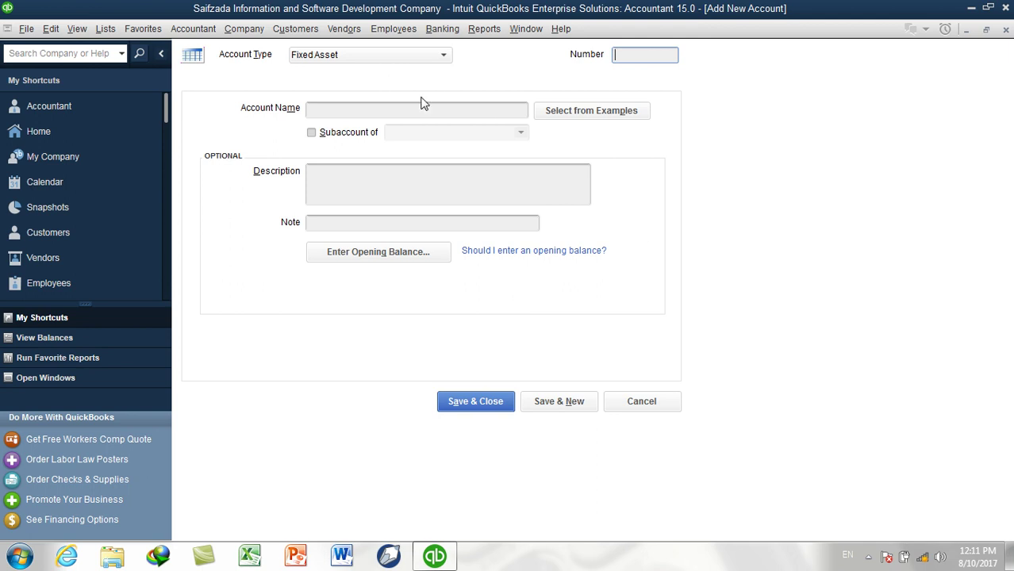
# Cancel the open form and restart a new Fixed Asset account
pyautogui.click(627, 401)
pyautogui.click(703, 393)
pyautogui.hotkey('ctrl', 'n')
pyautogui.click(257, 189)
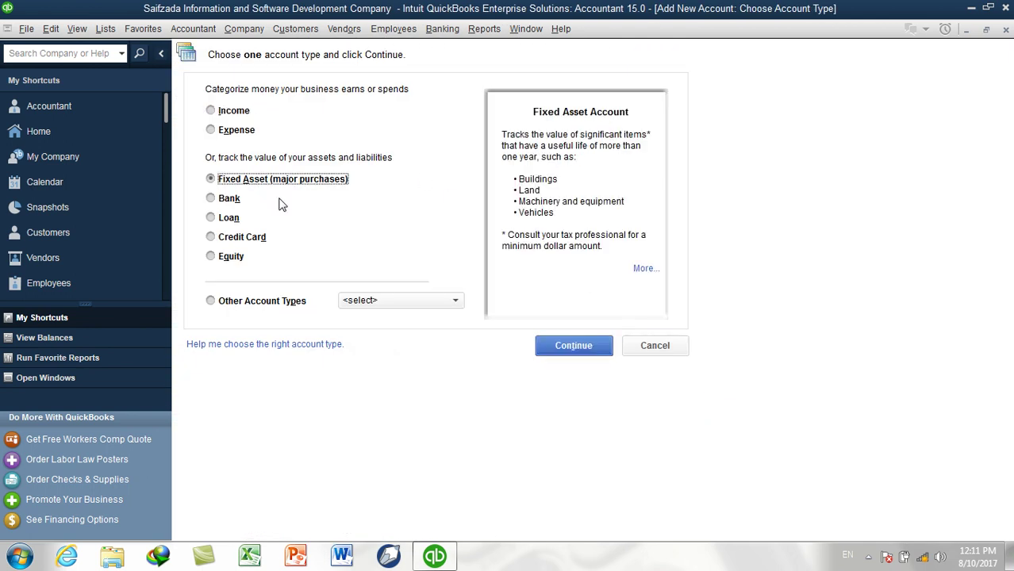
pyautogui.click(565, 345)
# Create account 16200 Fortuner 2017 M as a subaccount of 16000 Company Vehicles and save
pyautogui.click(636, 56)
pyautogui.write('16200')
pyautogui.press('Tab')
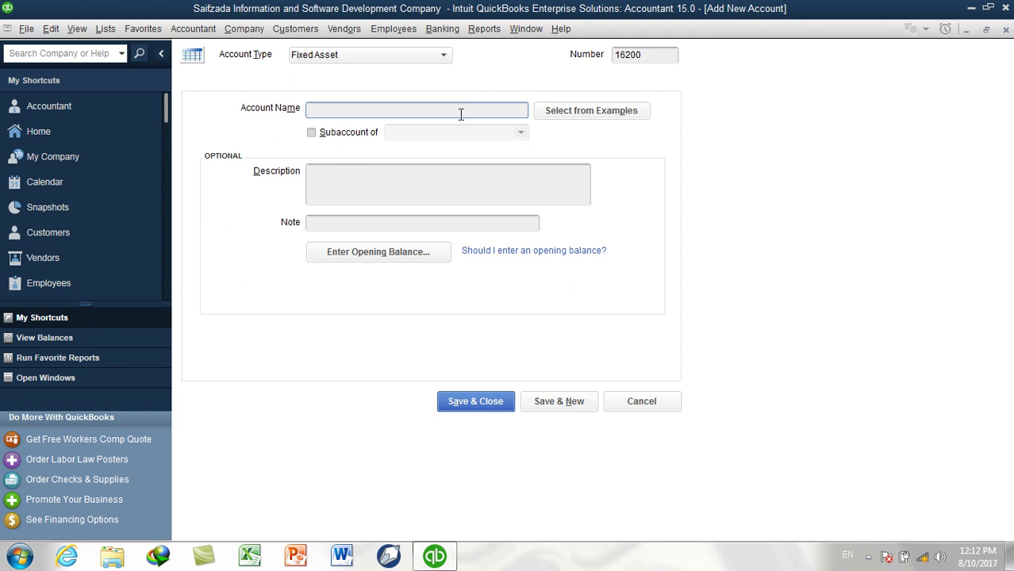
pyautogui.write('Fortuner 2017 M')
pyautogui.click(363, 132)
pyautogui.click(519, 134)
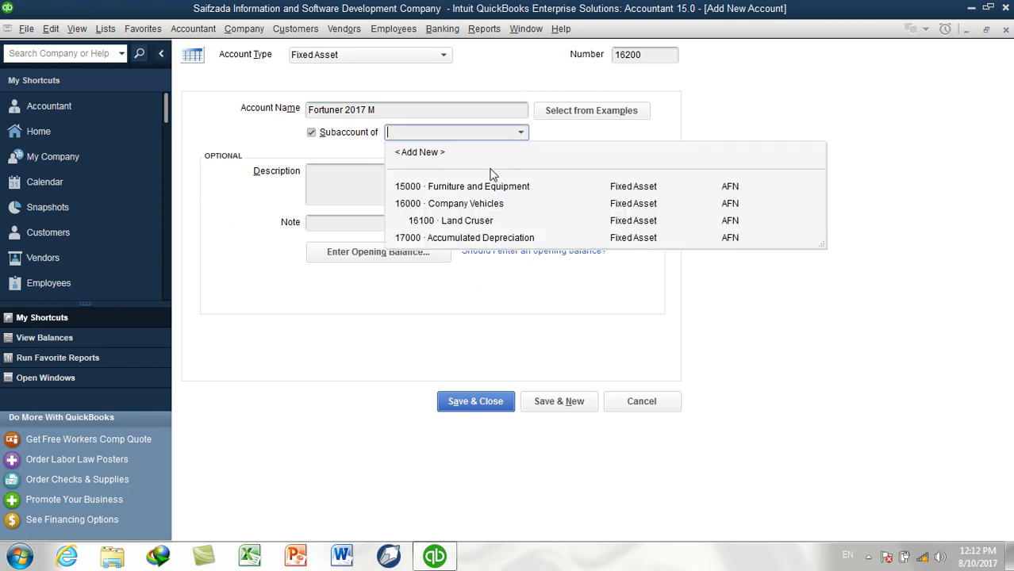
pyautogui.click(468, 204)
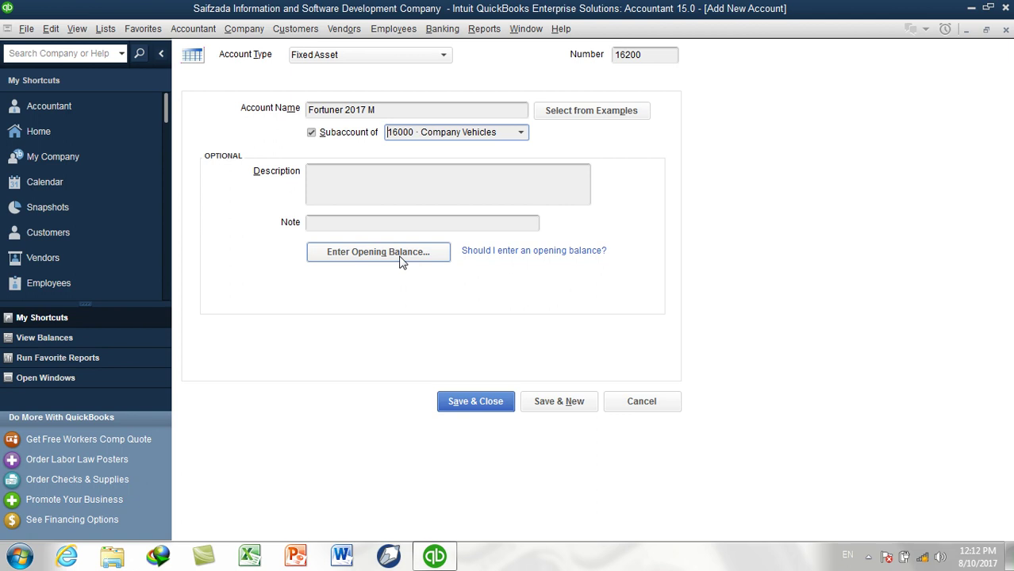
pyautogui.click(475, 402)
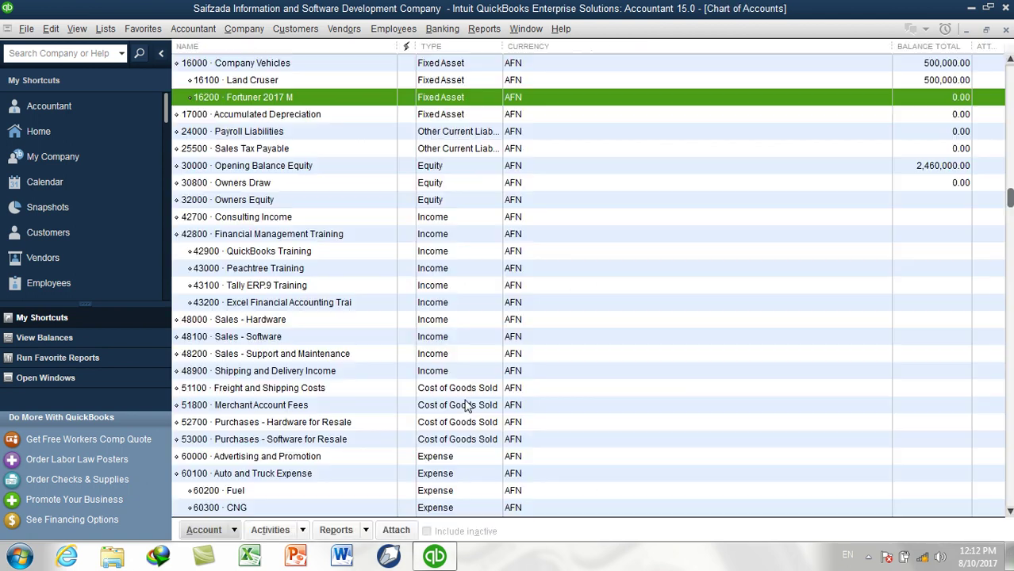
pyautogui.scroll(2, 298, 127)
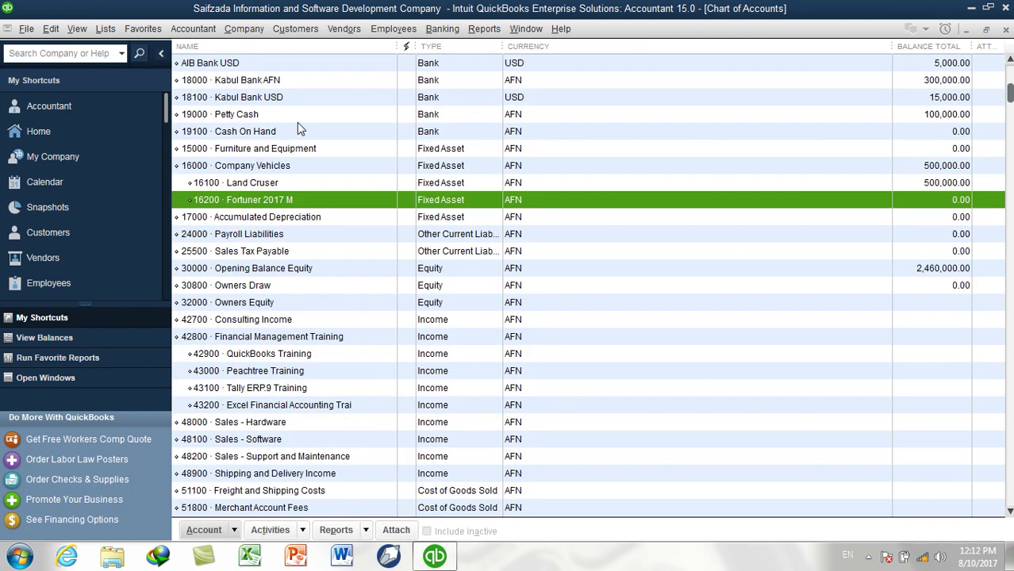
pyautogui.click(276, 168)
pyautogui.click(269, 188)
pyautogui.click(268, 203)
pyautogui.click(250, 185)
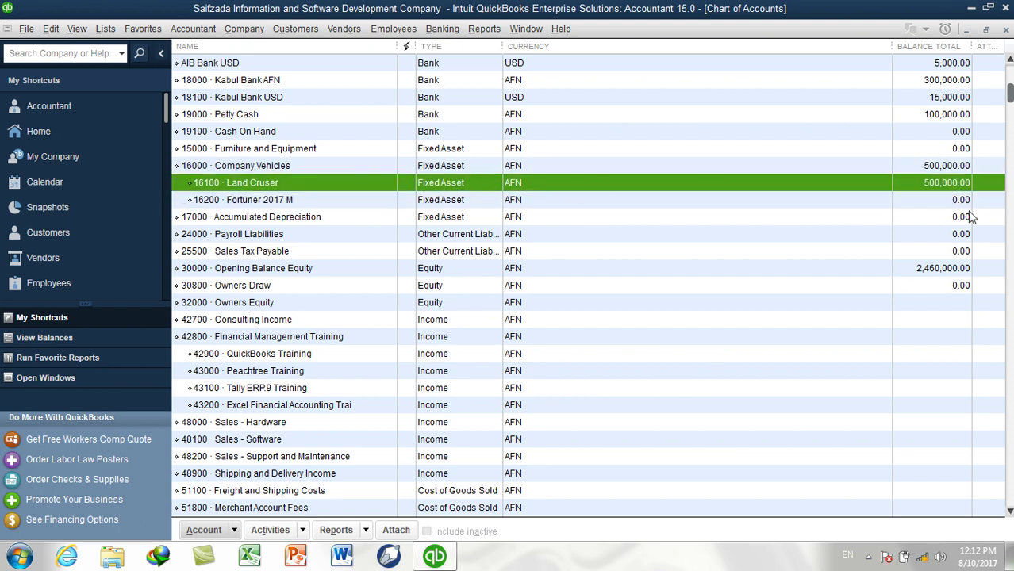
pyautogui.click(473, 204)
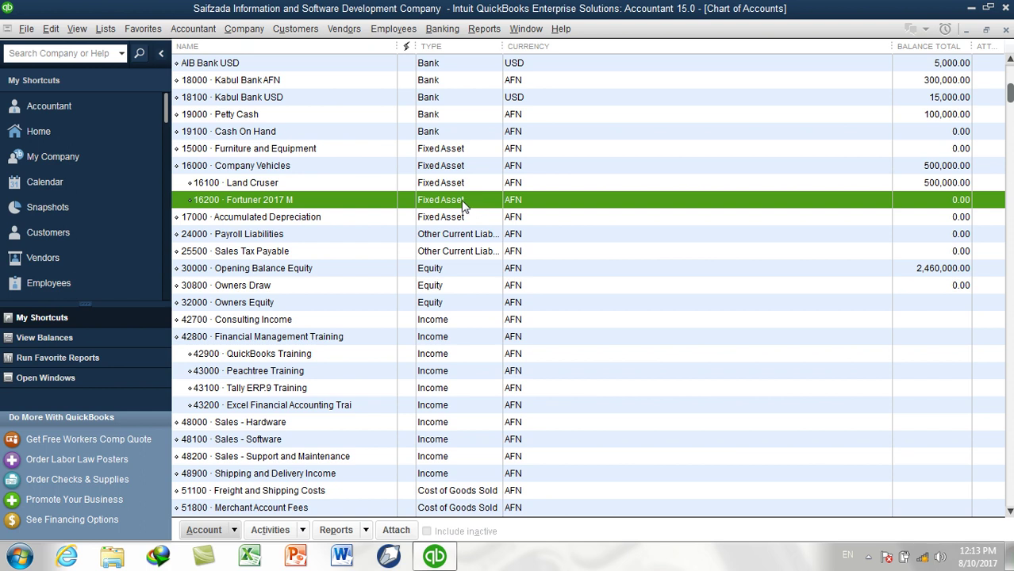
pyautogui.scroll(1, 974, 219)
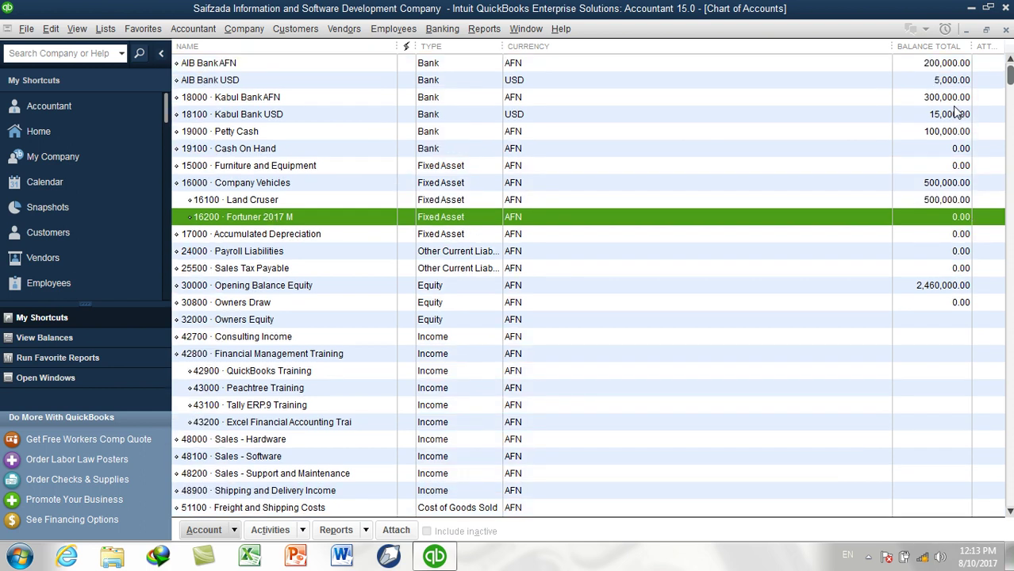
pyautogui.click(281, 131)
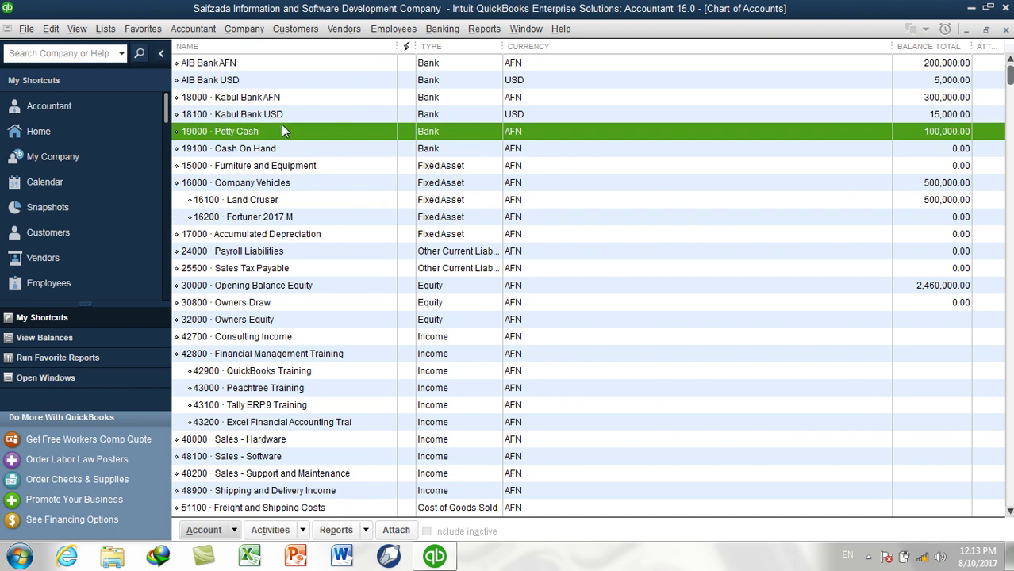
pyautogui.click(281, 114)
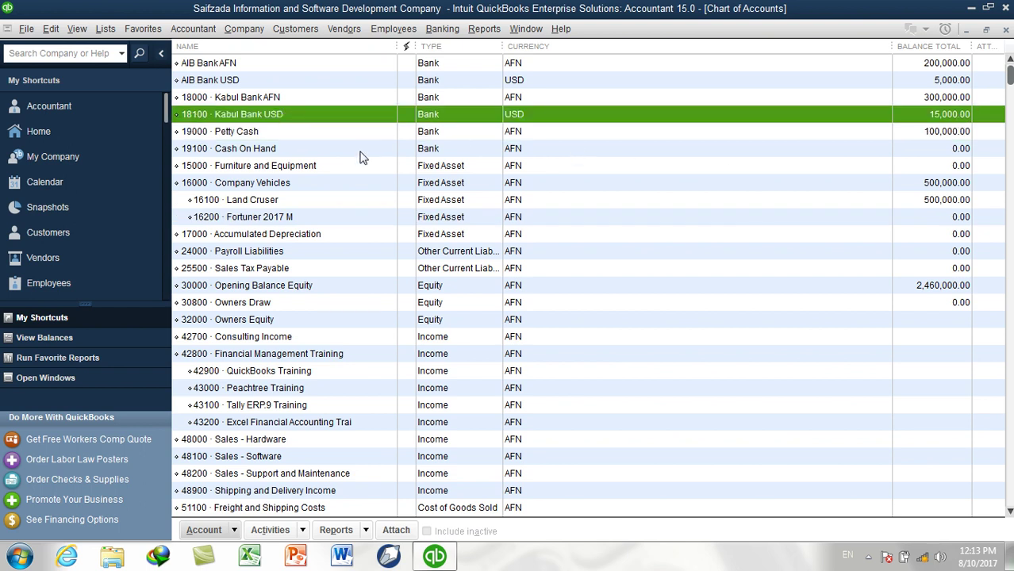
pyautogui.click(321, 218)
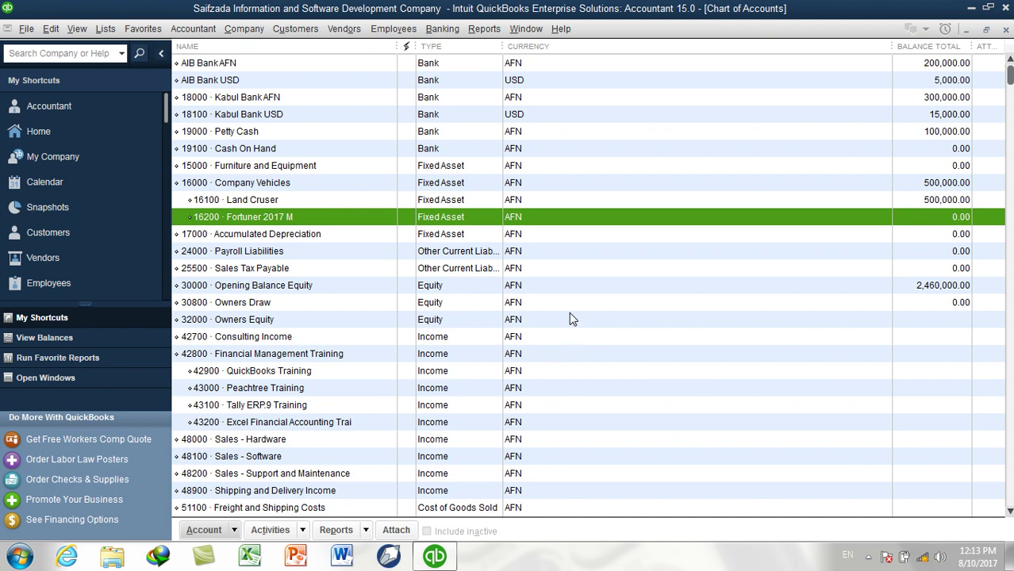
pyautogui.click(508, 288)
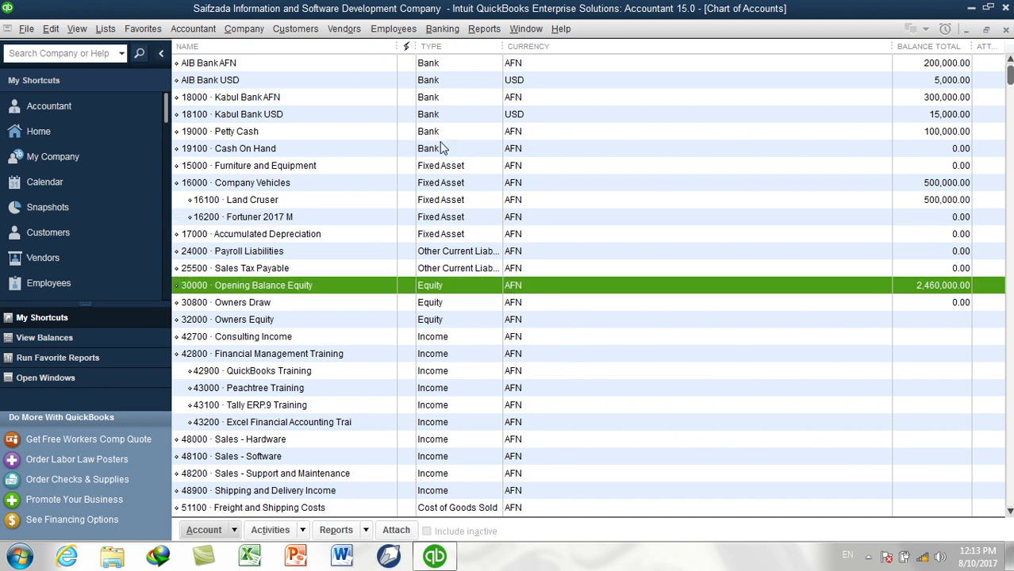
pyautogui.click(441, 133)
pyautogui.click(440, 220)
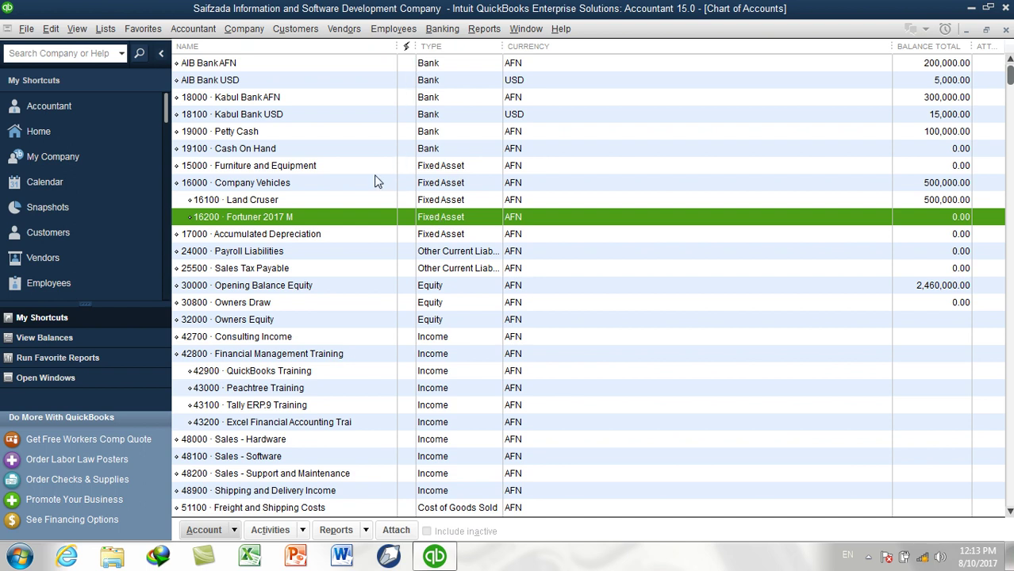
# Open the Banking menu over the Chart of Accounts
pyautogui.click(433, 32)
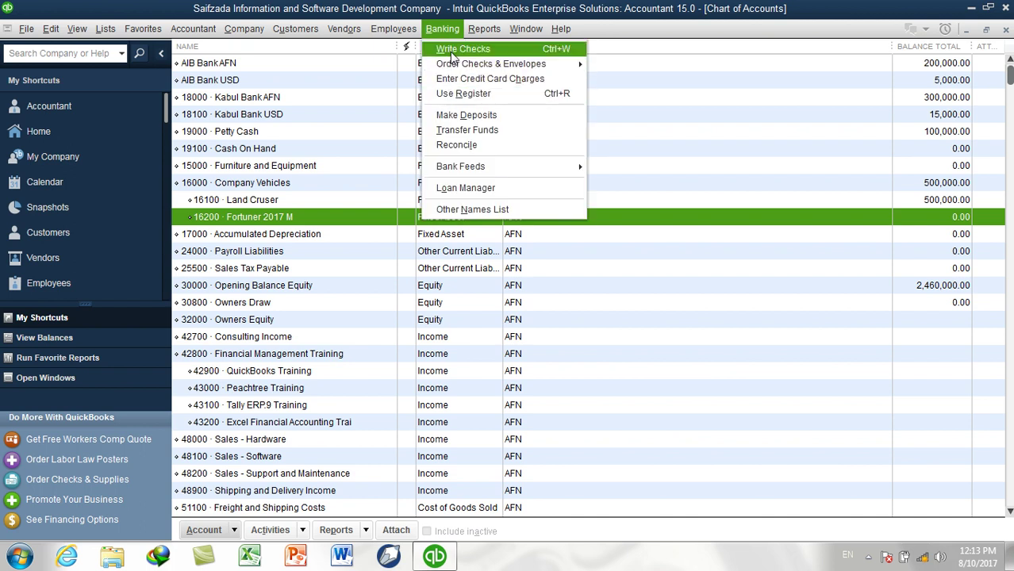
pyautogui.moveTo(174, 30)
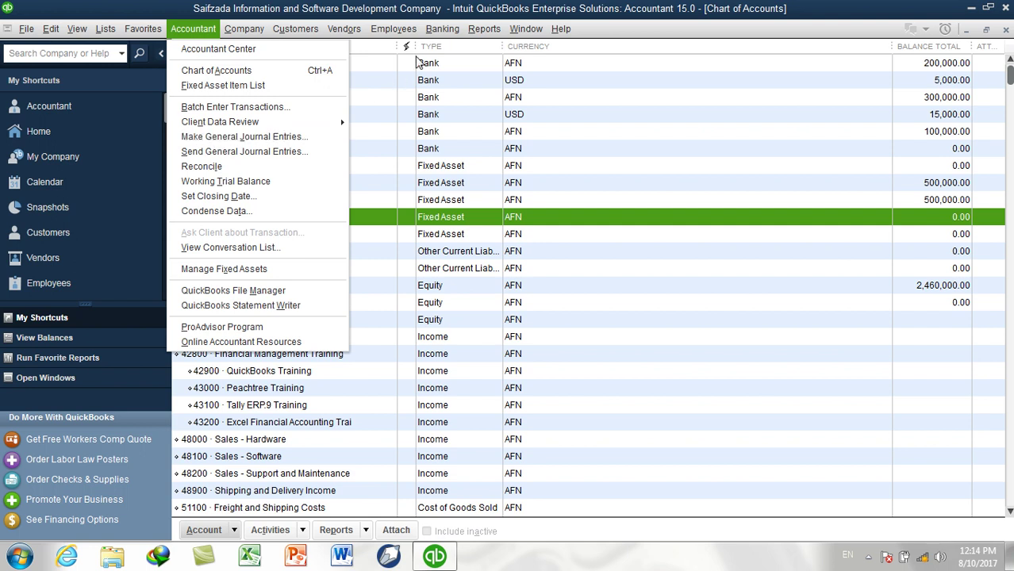
pyautogui.moveTo(449, 36)
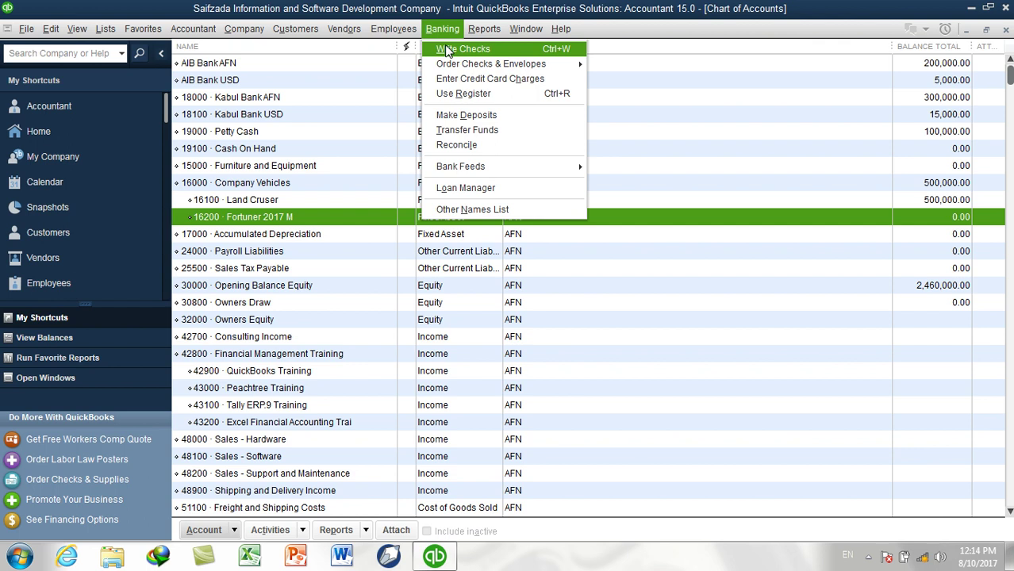
# Start a check in Write Checks drawn on 18100 Kabul Bank USD, remembered as the default account
pyautogui.click(449, 50)
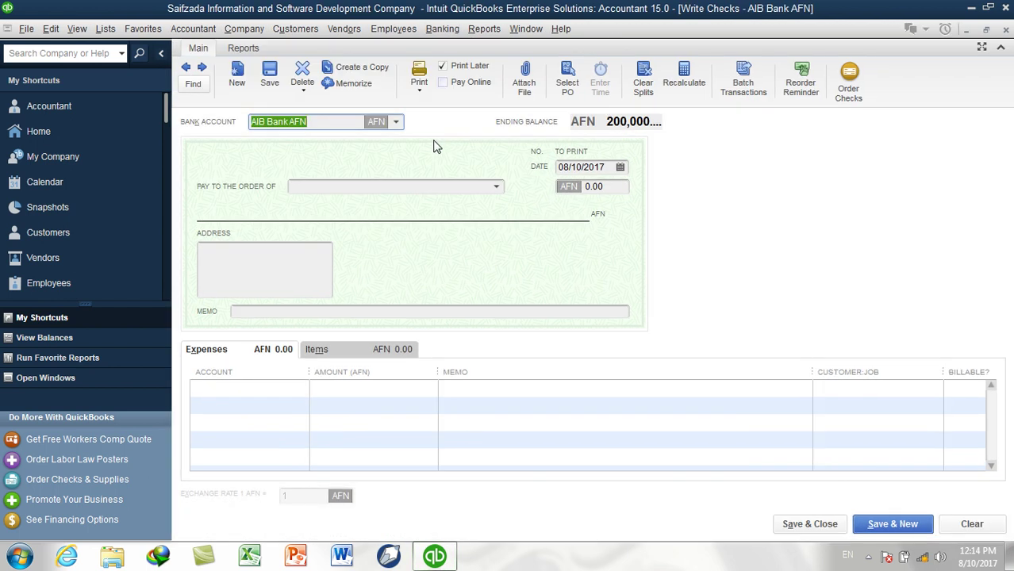
pyautogui.click(396, 123)
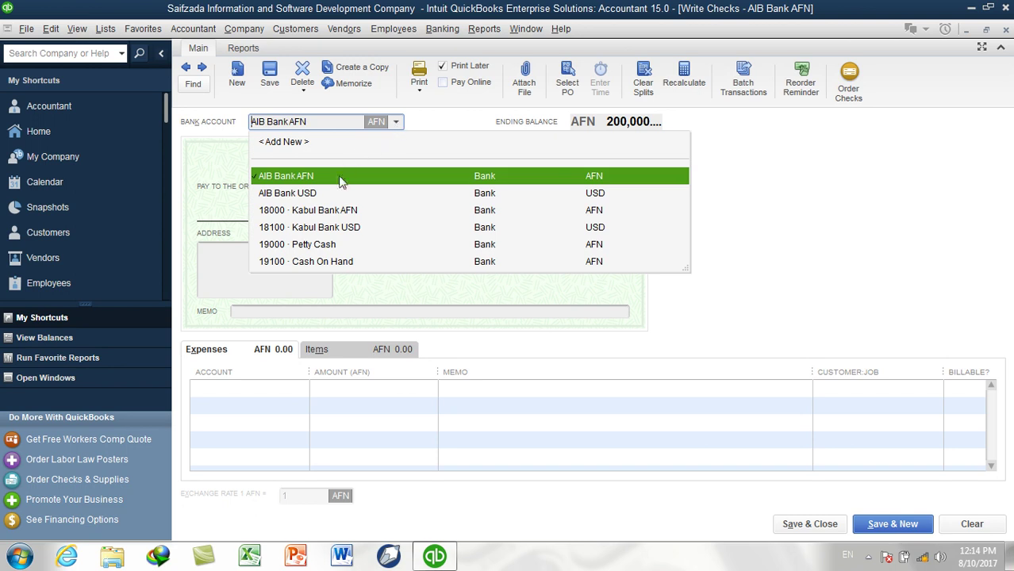
pyautogui.click(325, 228)
pyautogui.click(459, 231)
pyautogui.click(592, 259)
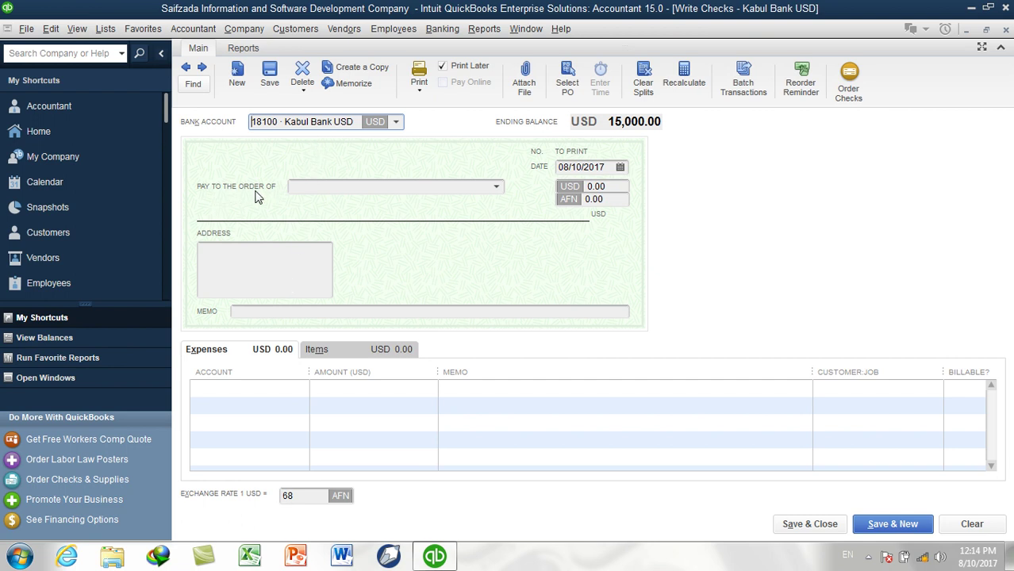
pyautogui.click(495, 189)
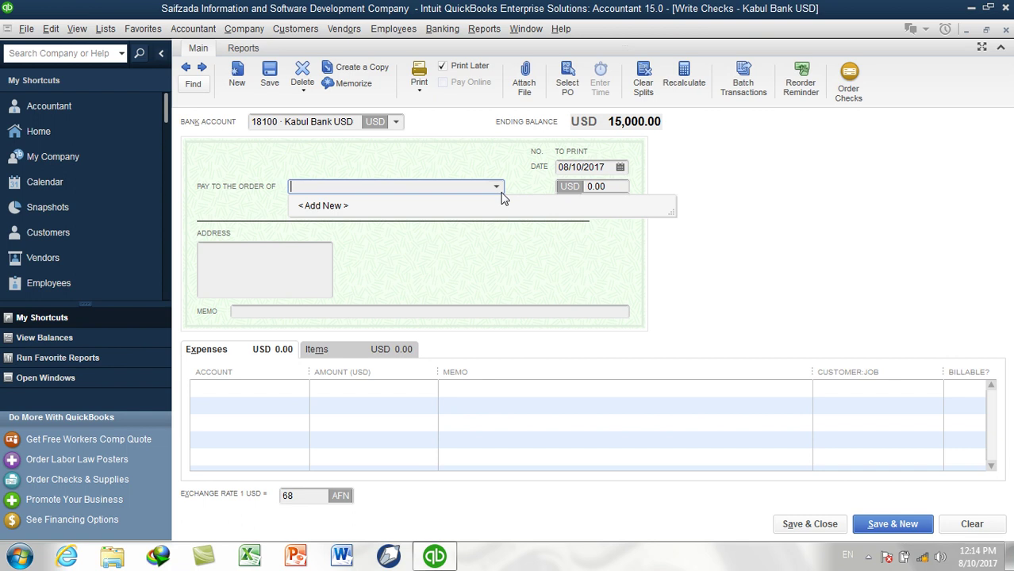
# Start a new payee from the Pay to the Order Of list with the Other name type
pyautogui.click(344, 210)
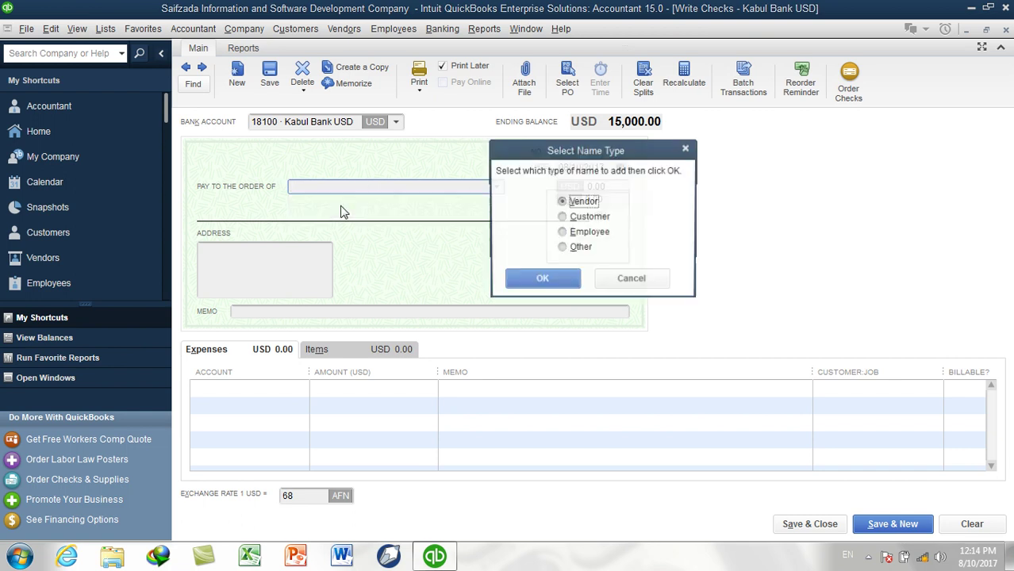
pyautogui.click(624, 275)
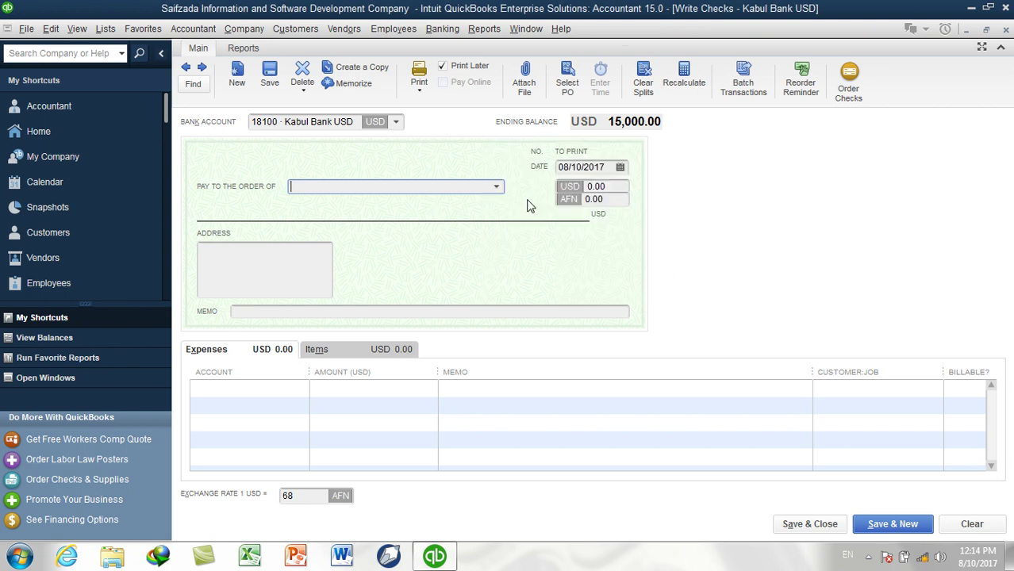
pyautogui.click(496, 187)
pyautogui.click(347, 211)
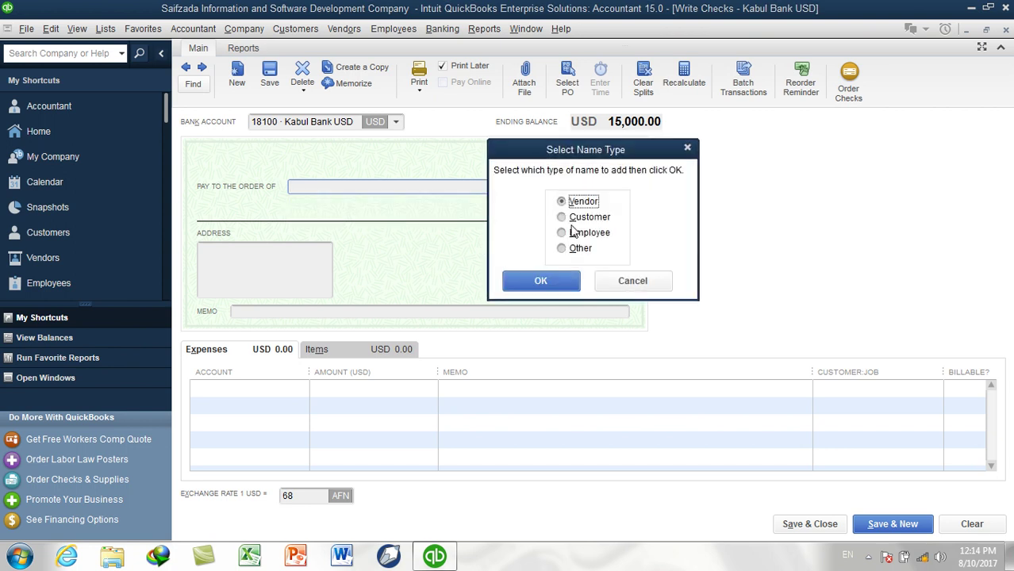
pyautogui.click(585, 217)
pyautogui.click(584, 234)
pyautogui.click(579, 250)
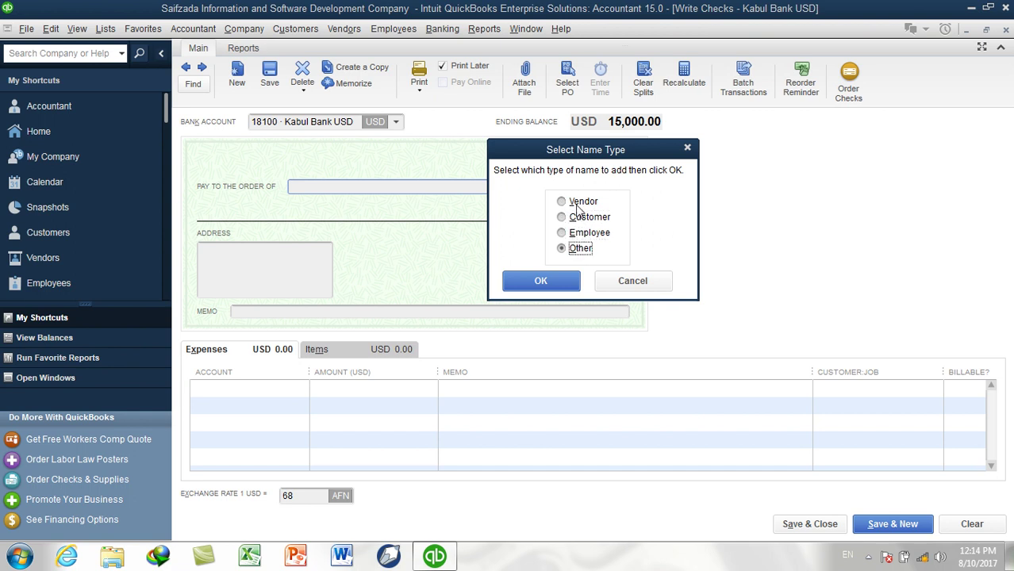
pyautogui.click(555, 279)
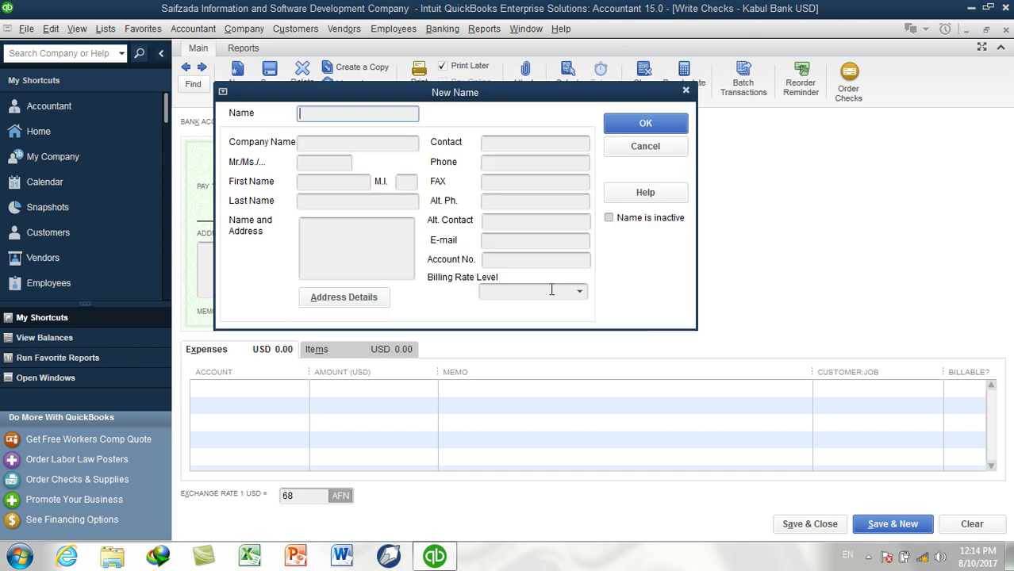
# Enter the payee's full name, save it, and dismiss the currency mismatch warning
pyautogui.click(611, 129)
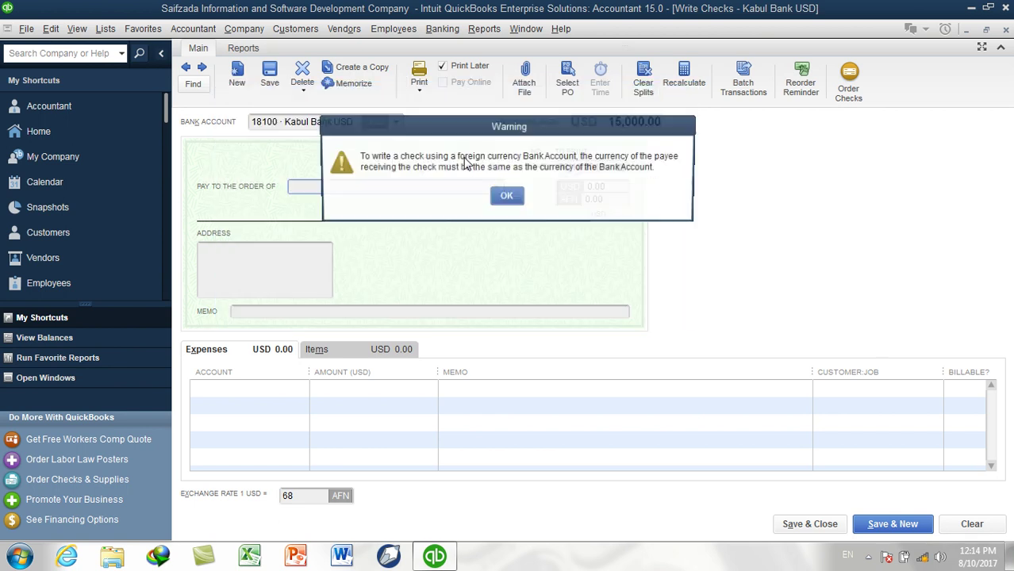
pyautogui.click(510, 196)
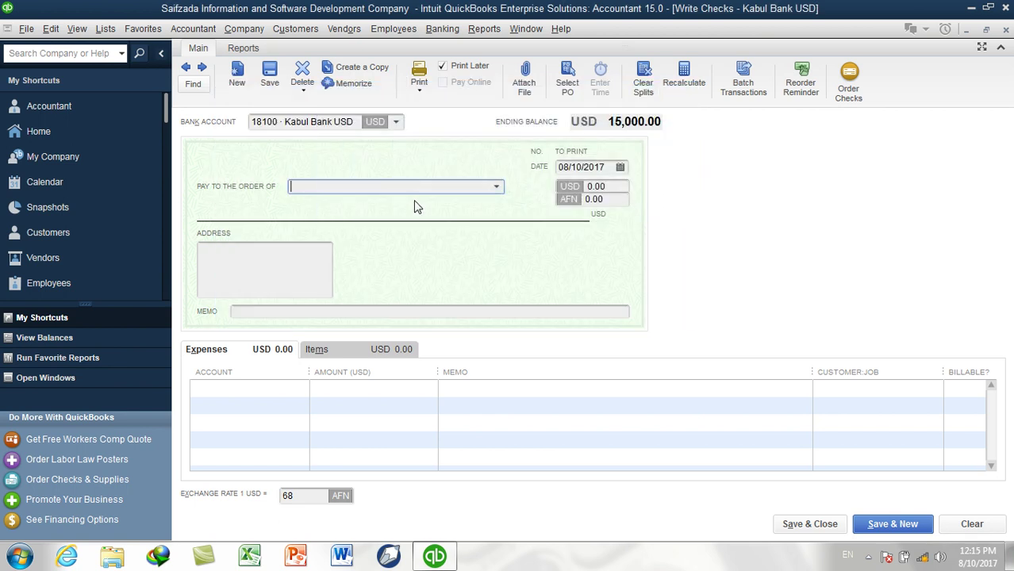
# Try the new Other payee on the check, dismiss the currency warning, and start adding another payee
pyautogui.click(496, 187)
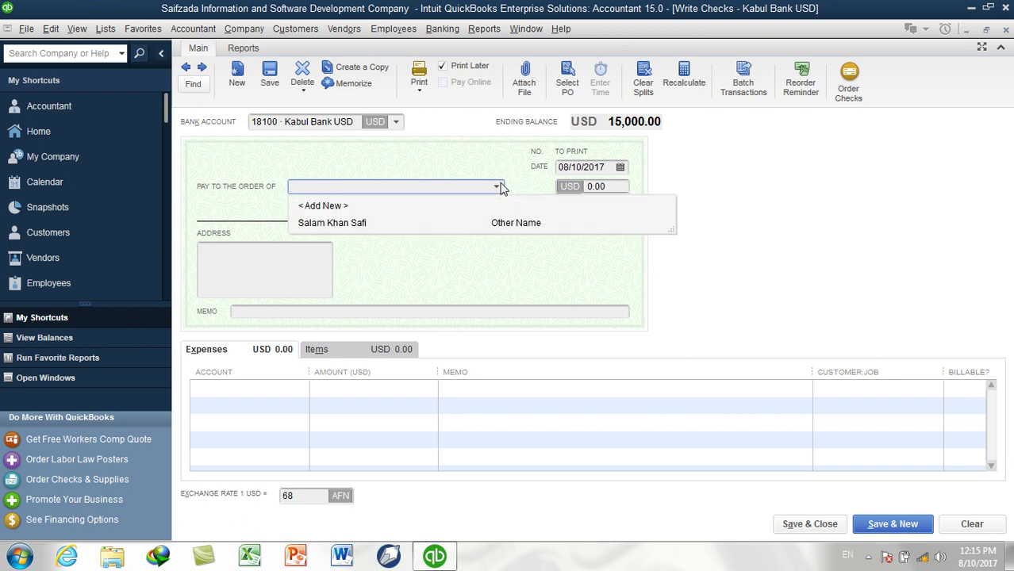
pyautogui.click(444, 225)
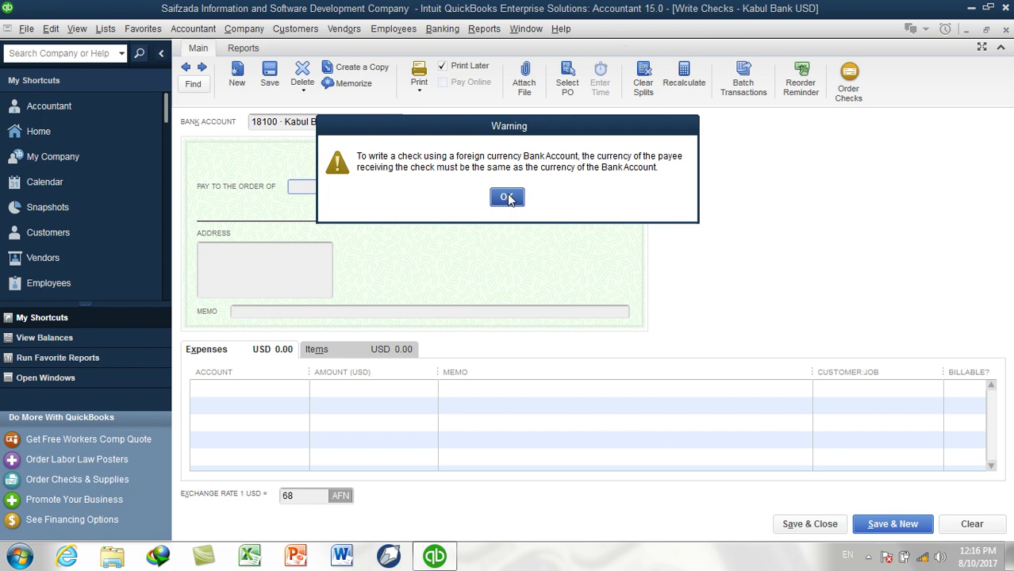
pyautogui.moveTo(521, 127); pyautogui.dragTo(548, 266)
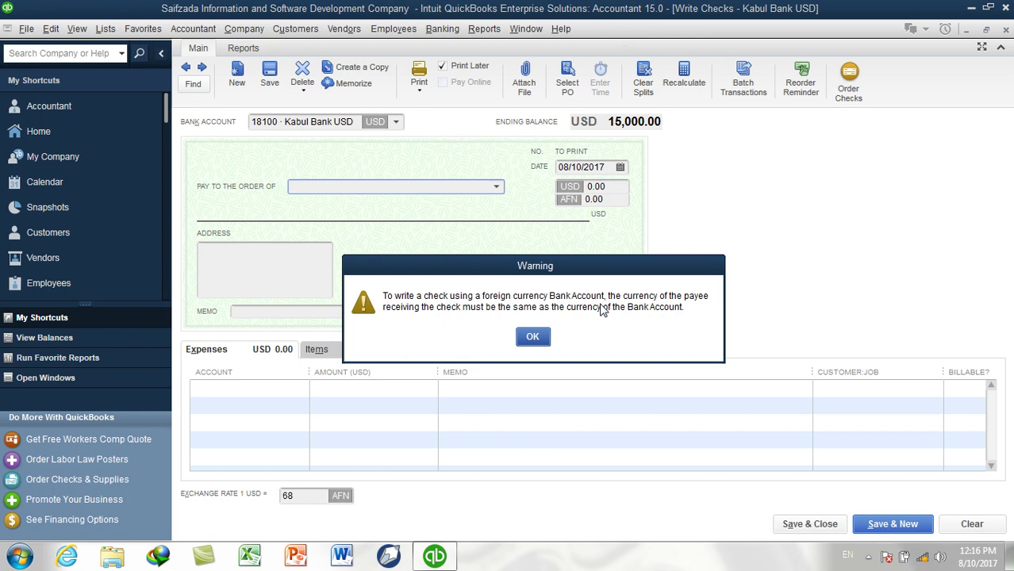
pyautogui.click(543, 339)
pyautogui.click(495, 186)
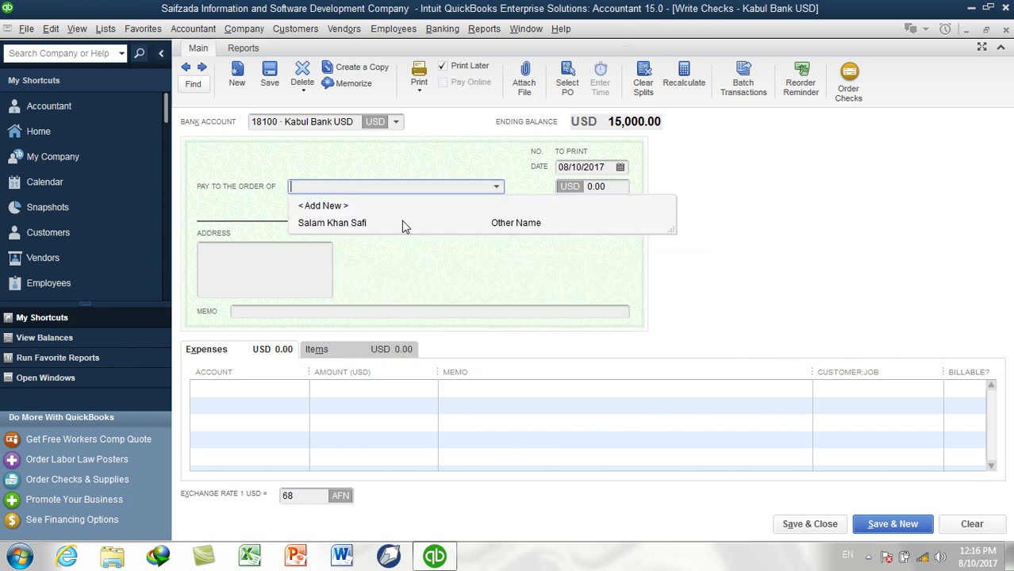
pyautogui.click(351, 214)
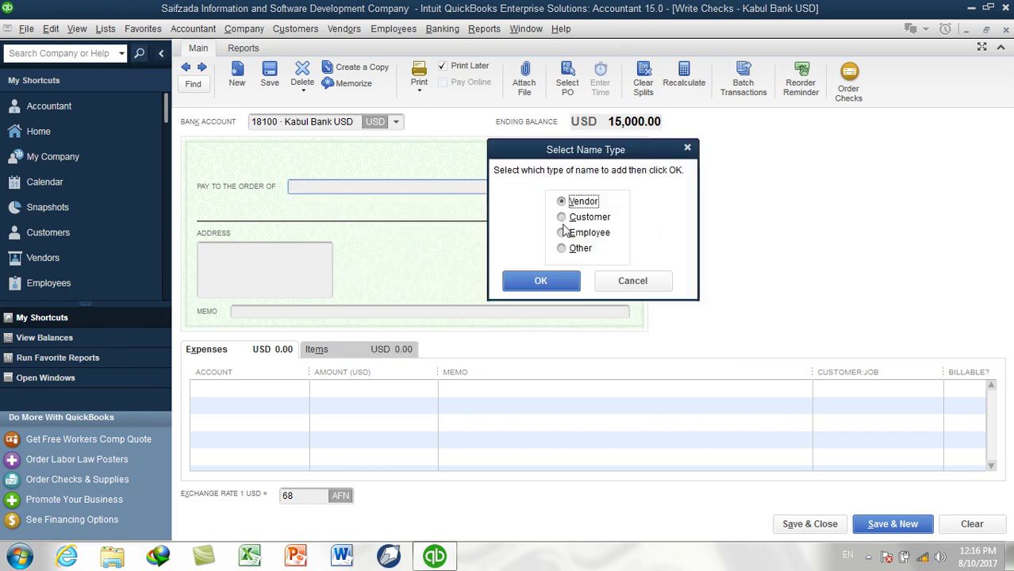
# Create a Vendor payee with the vendor's name and US Dollar currency, and save it to the check
pyautogui.click(548, 281)
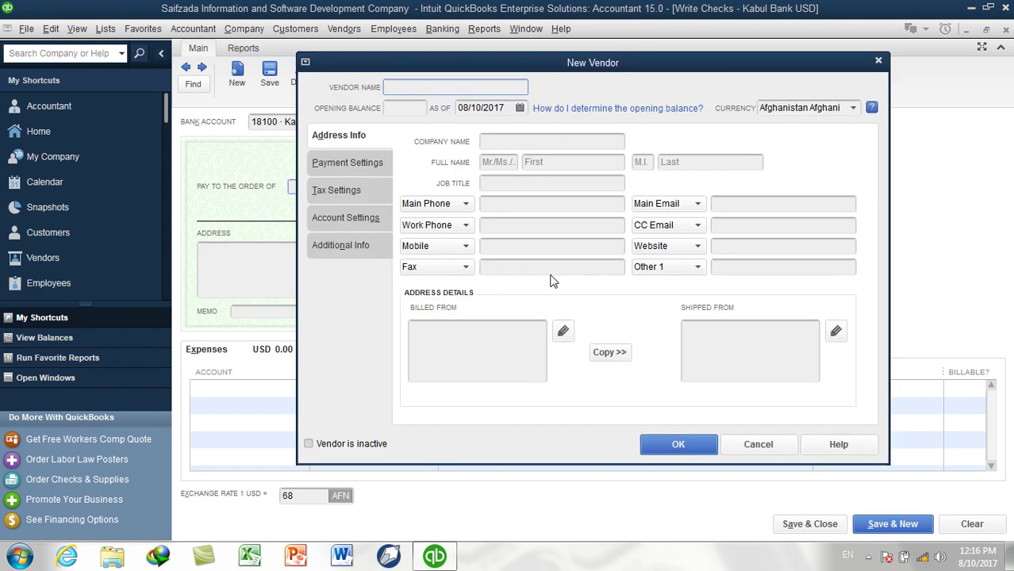
pyautogui.click(854, 109)
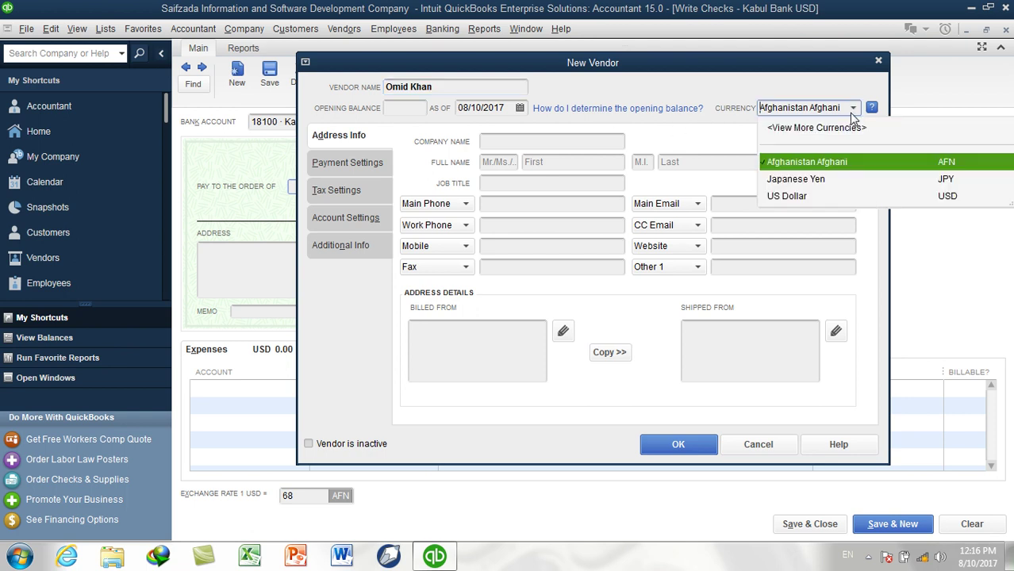
pyautogui.click(797, 197)
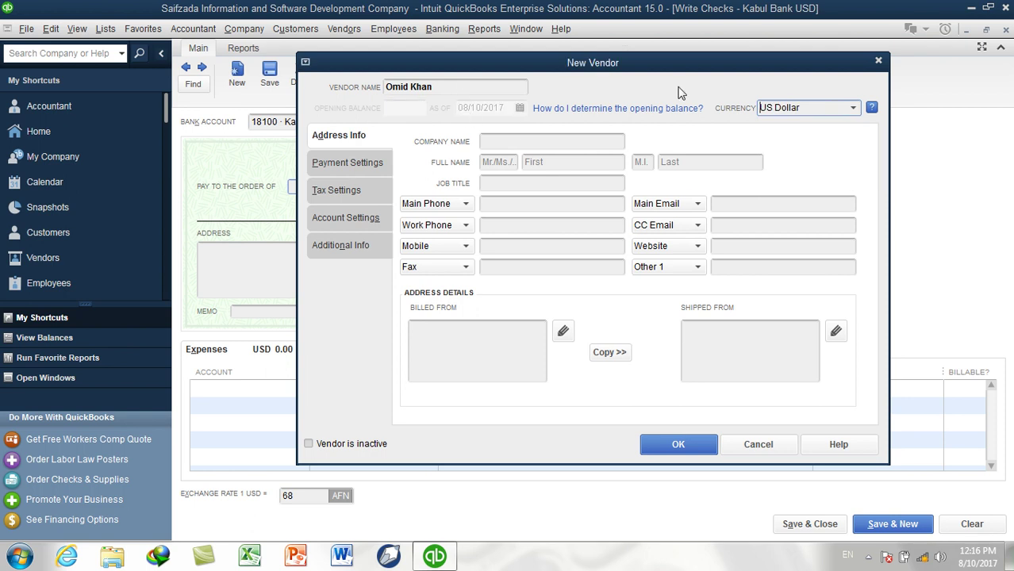
pyautogui.click(675, 444)
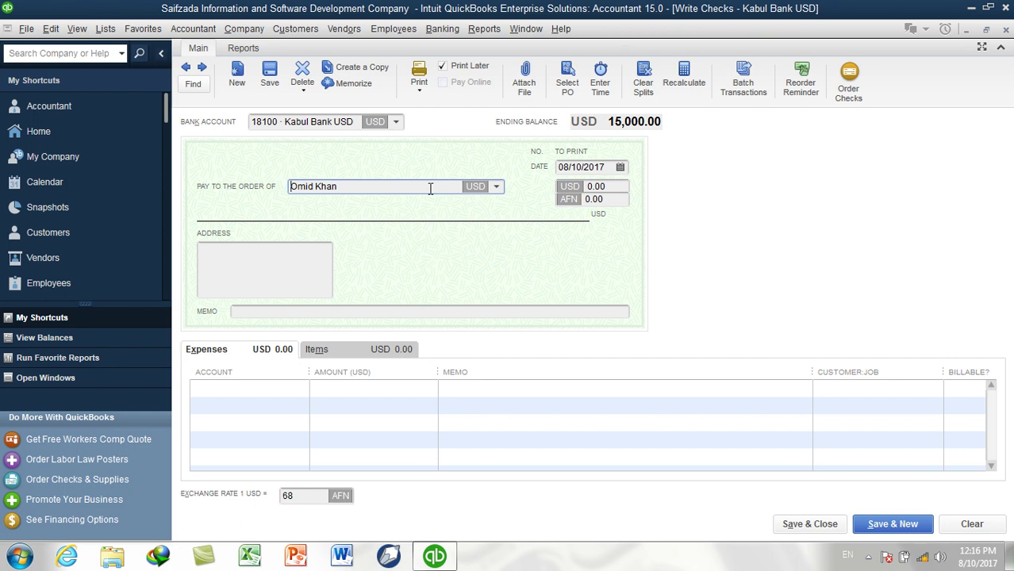
# Enter a 10000 expense amount on the check and charge it to 16000 · Company Vehicles
pyautogui.click(357, 392)
pyautogui.write('10000')
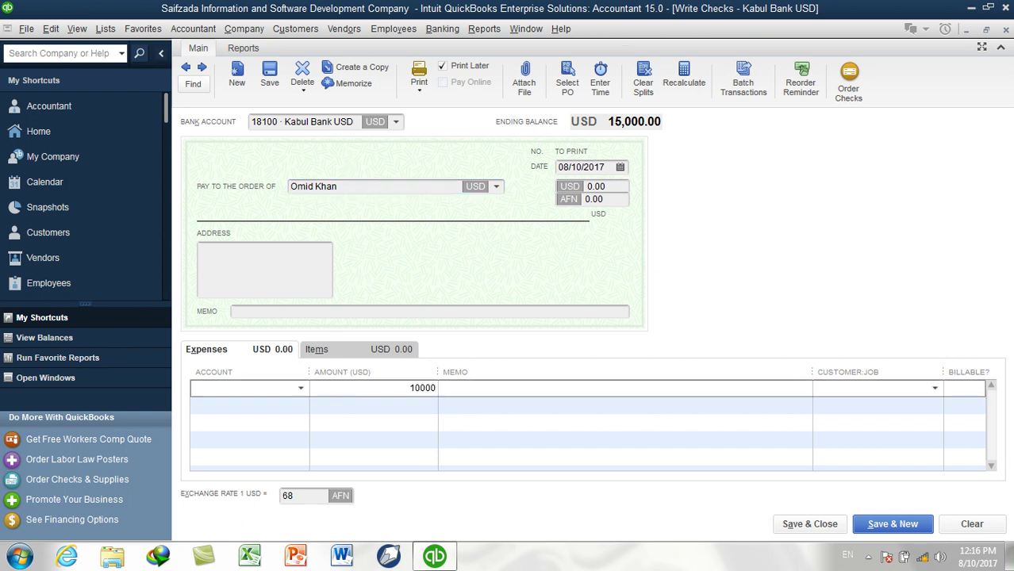
pyautogui.press('Tab')
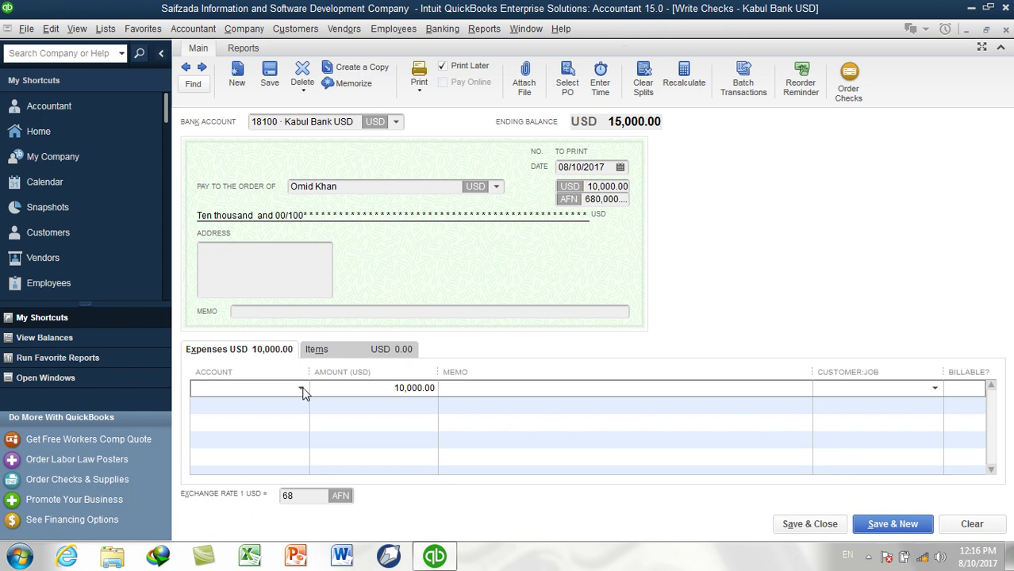
pyautogui.click(302, 390)
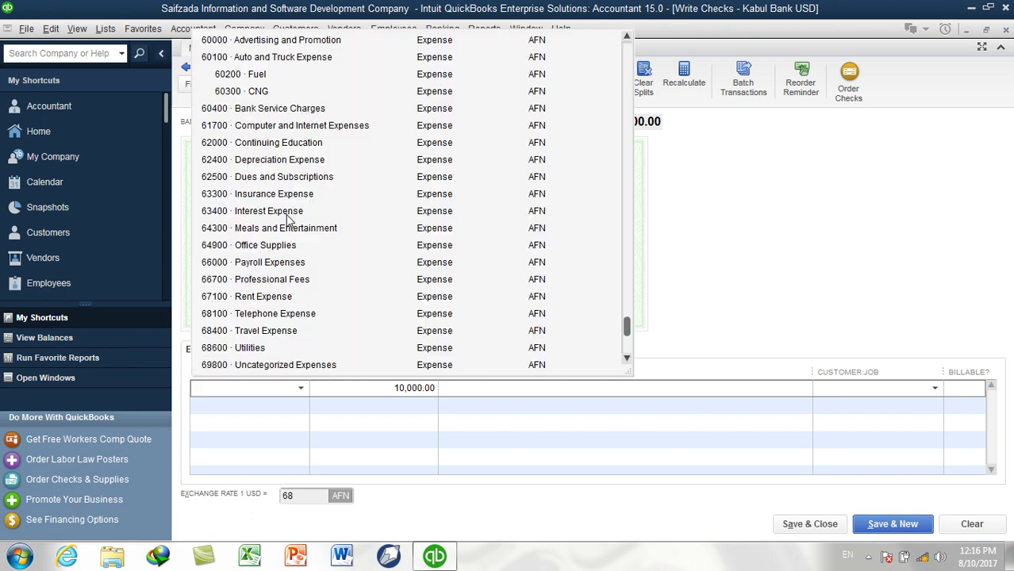
pyautogui.scroll(9, 290, 219)
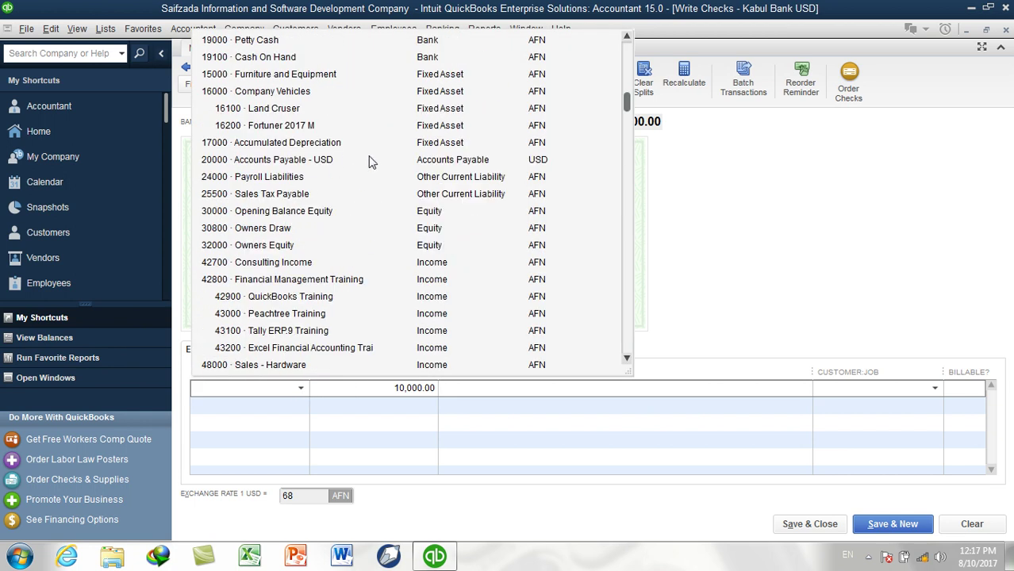
pyautogui.click(313, 127)
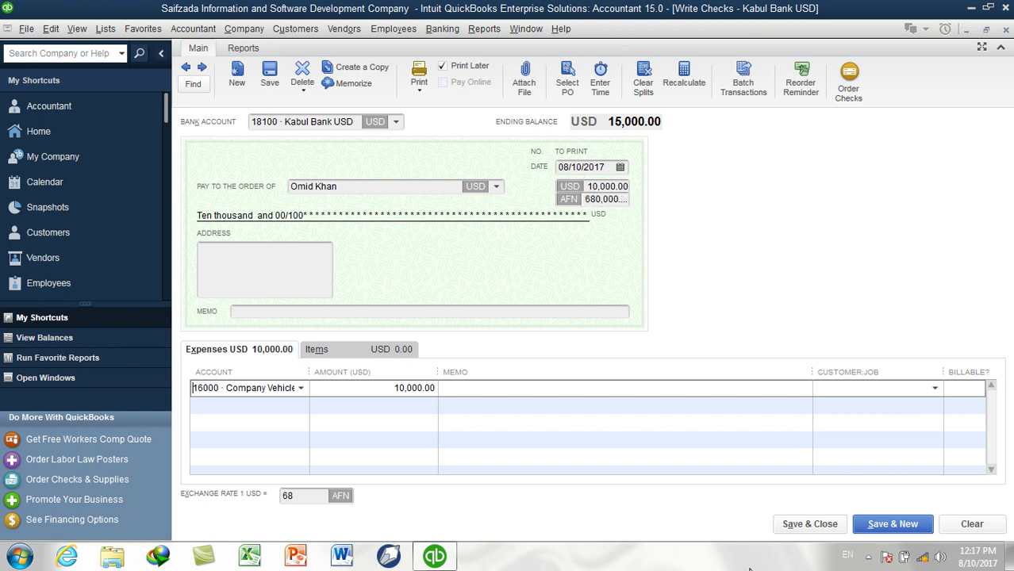
pyautogui.click(497, 388)
# Save and close the check, then review Opening Balance Equity, Kabul Bank USD, Fortuner 2017 M and Owners Draw
pyautogui.click(797, 525)
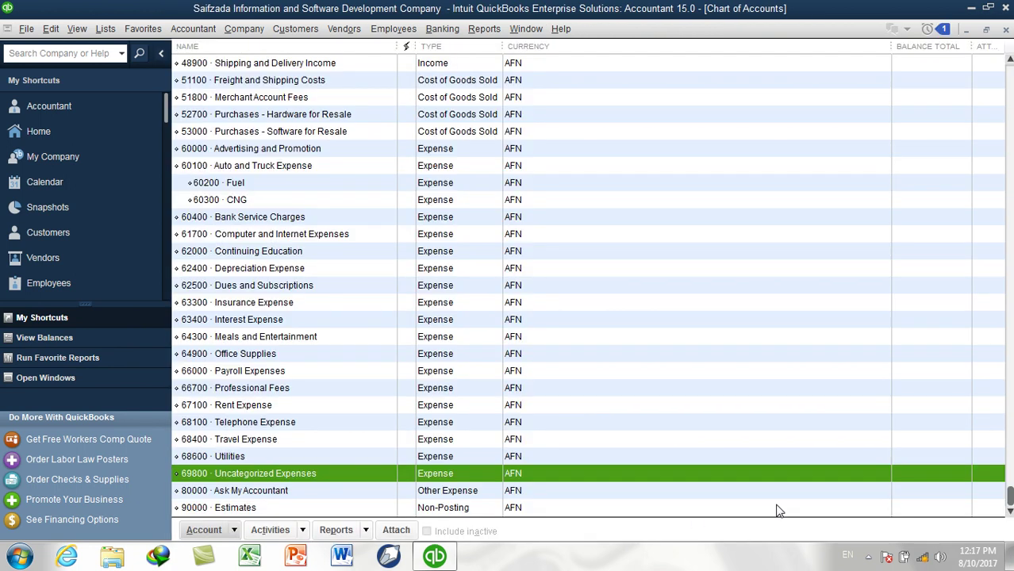
pyautogui.scroll(7, 555, 165)
pyautogui.scroll(2, 555, 165)
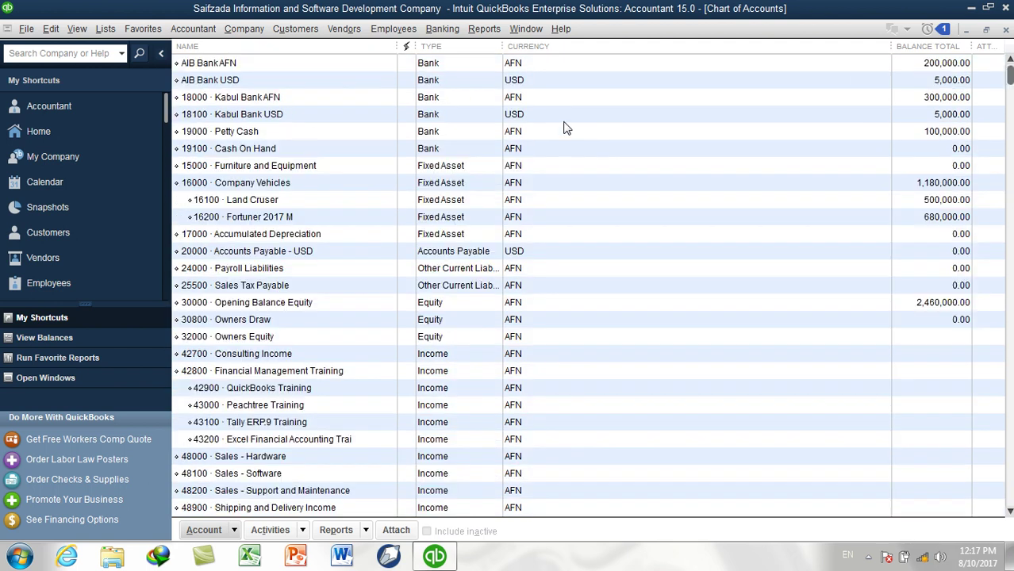
pyautogui.click(953, 309)
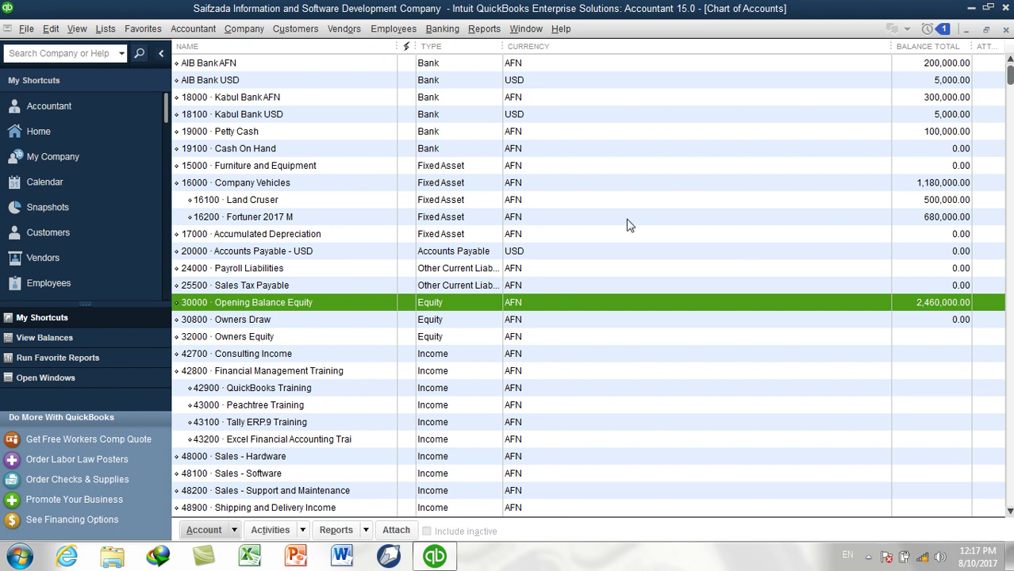
pyautogui.click(269, 118)
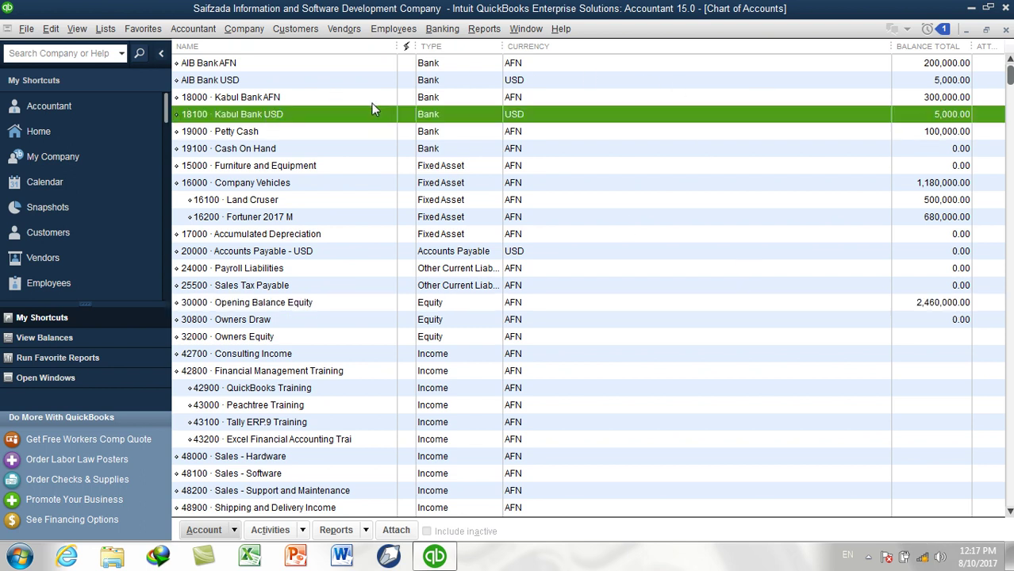
pyautogui.click(241, 220)
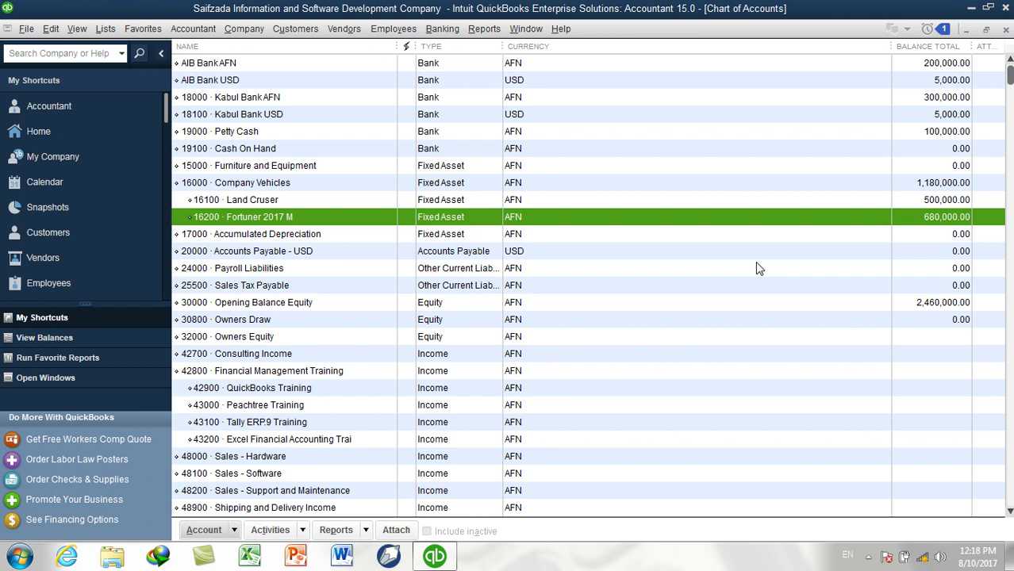
pyautogui.click(340, 325)
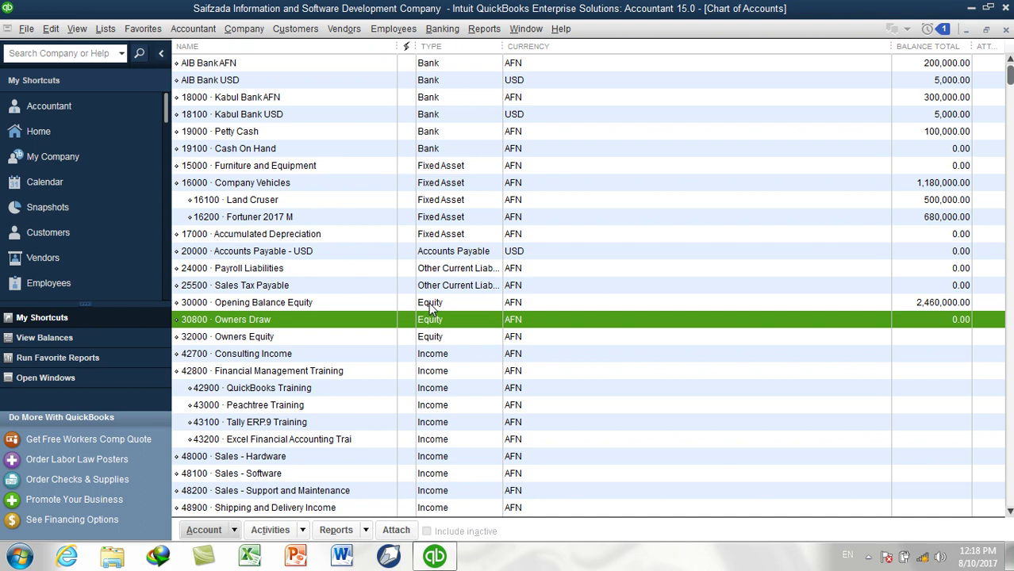
# Review the Opening Balance Equity, Owners Equity and Owners Draw accounts in the Chart of Accounts
pyautogui.click(428, 302)
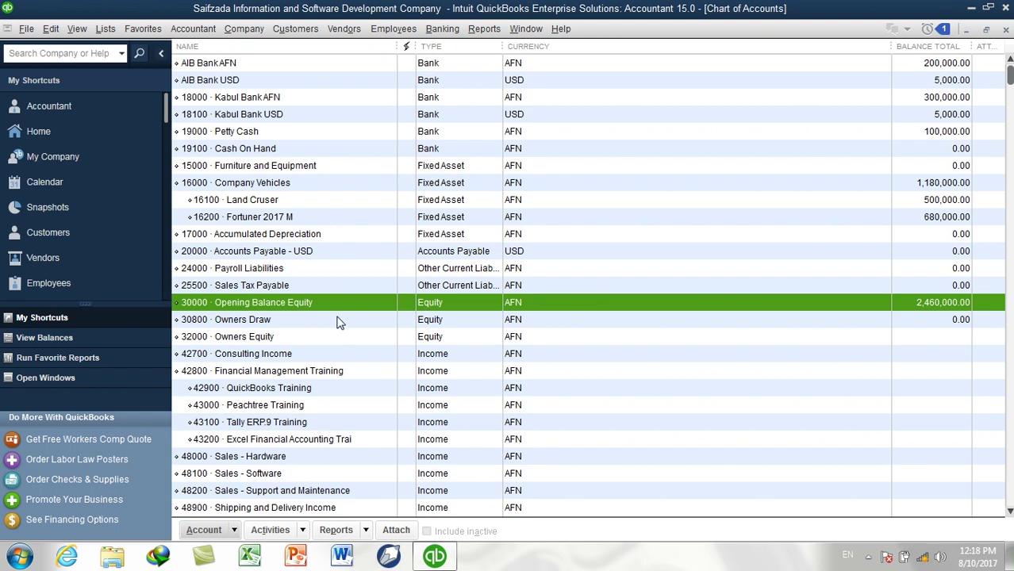
pyautogui.click(291, 339)
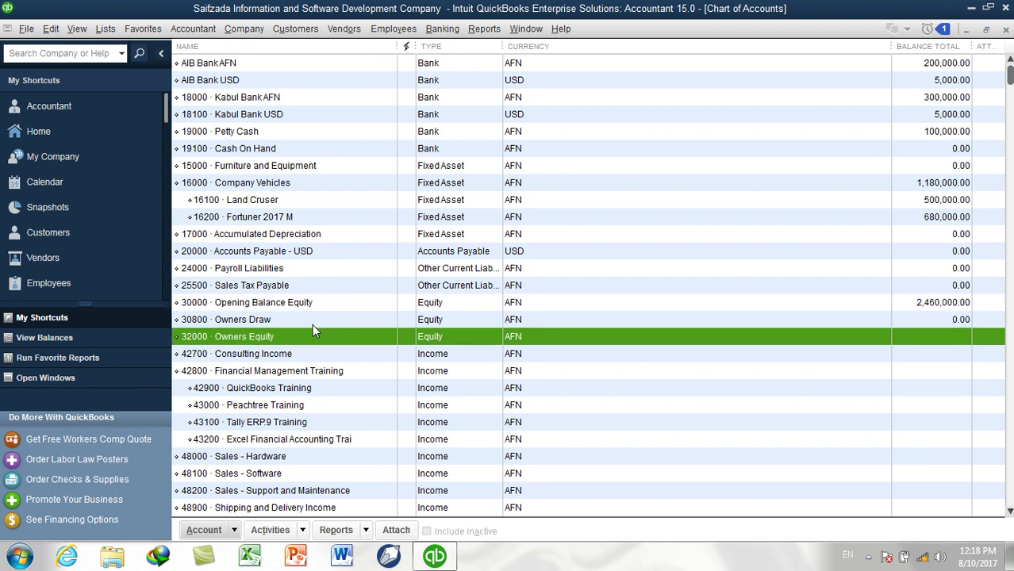
pyautogui.click(313, 322)
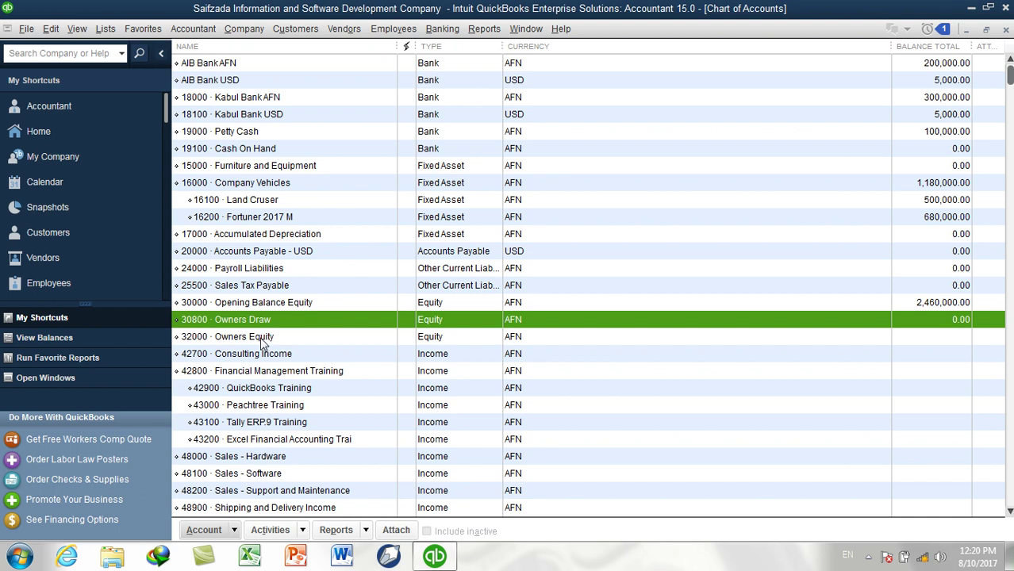
pyautogui.click(262, 339)
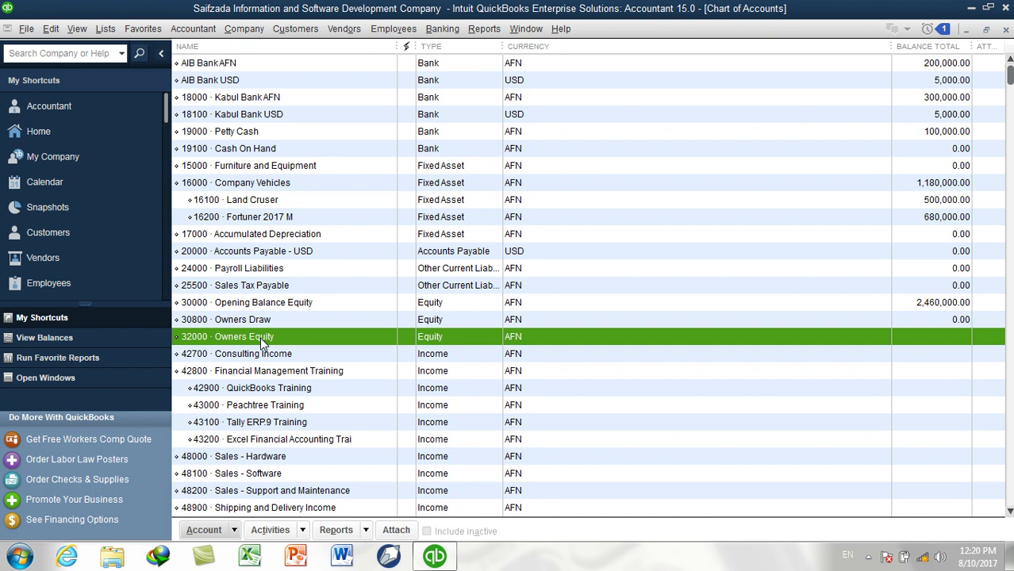
# Rename 32000 Owners Equity to Retained Earning, clear its description, and save
pyautogui.rightClick(262, 340)
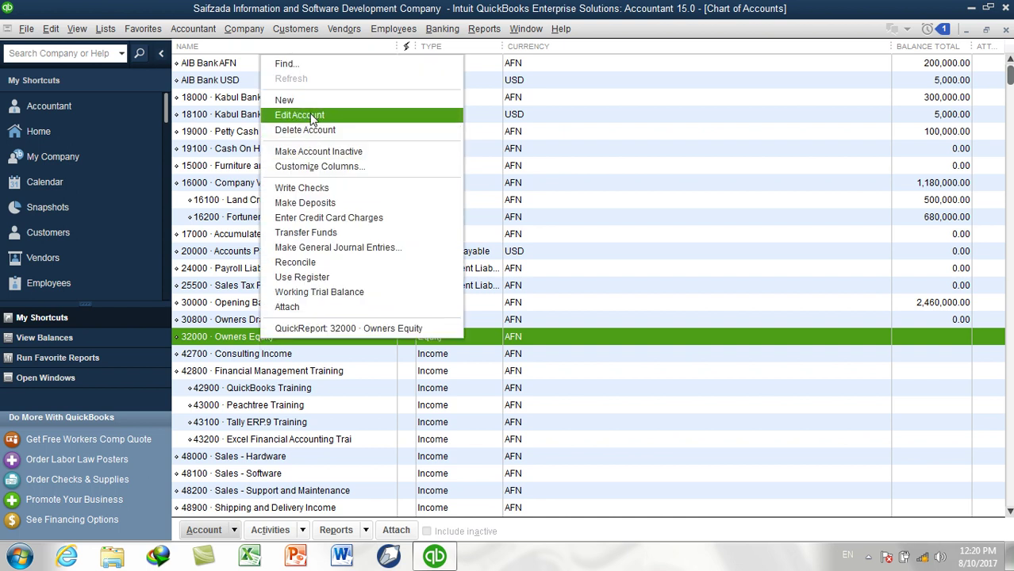
pyautogui.click(311, 117)
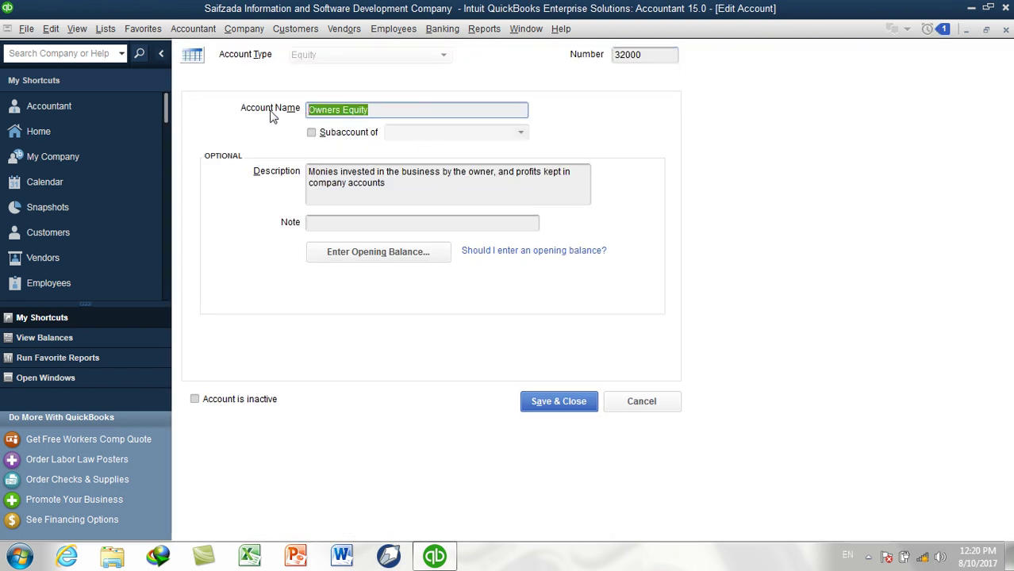
pyautogui.write('Re')
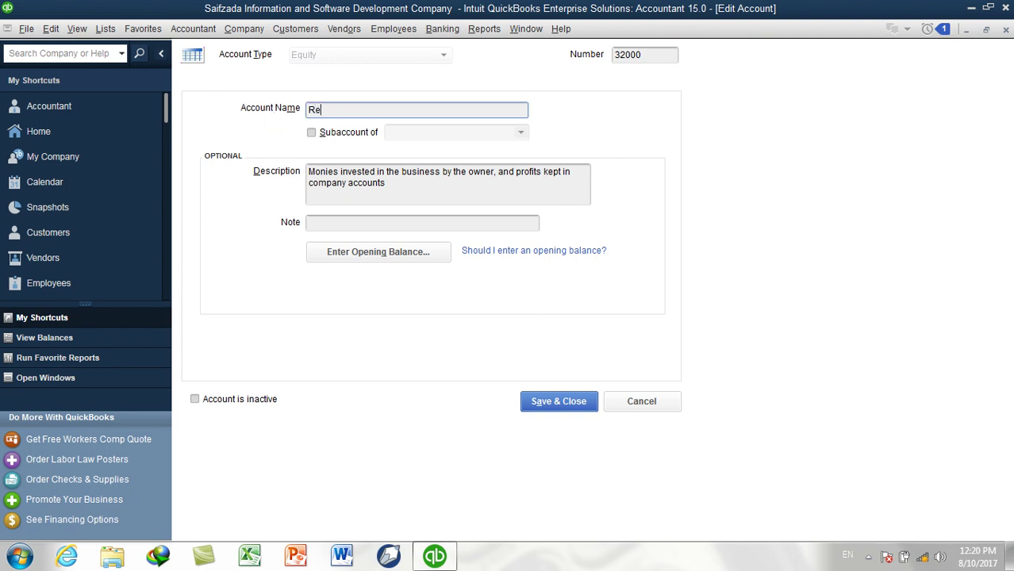
pyautogui.write('tained Earning')
pyautogui.click(416, 194)
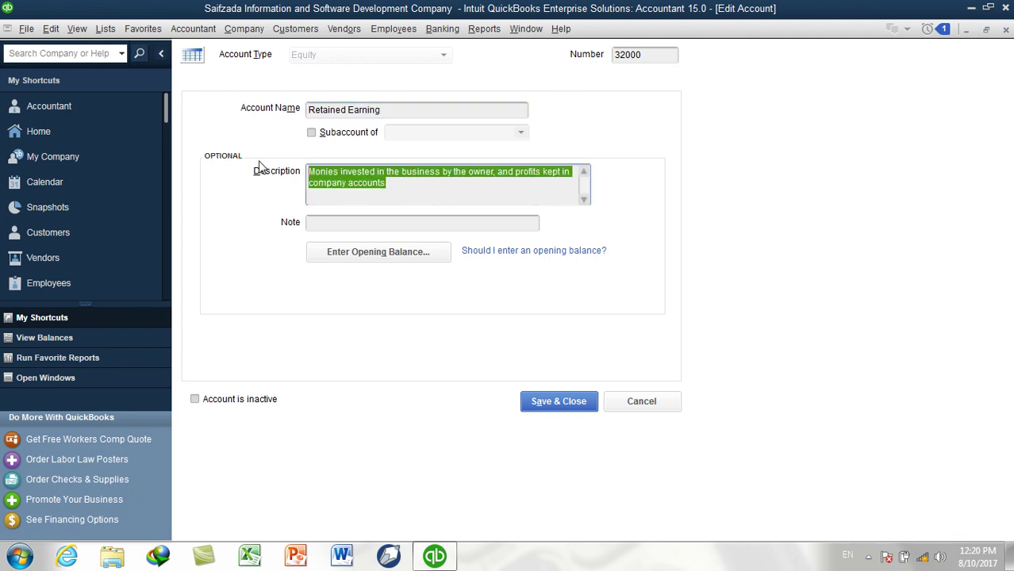
pyautogui.press('Delete')
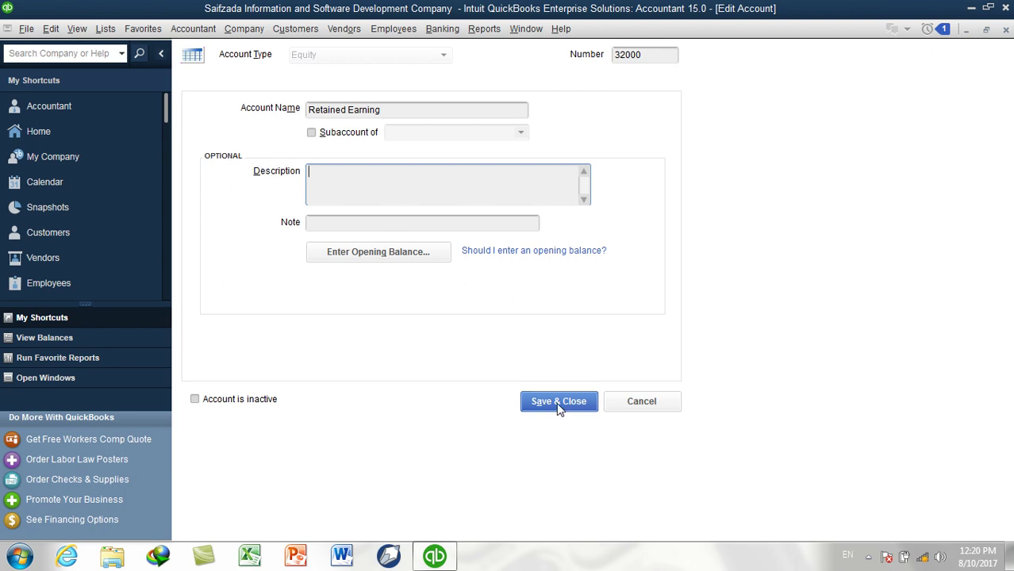
pyautogui.click(526, 403)
pyautogui.scroll(2, 467, 219)
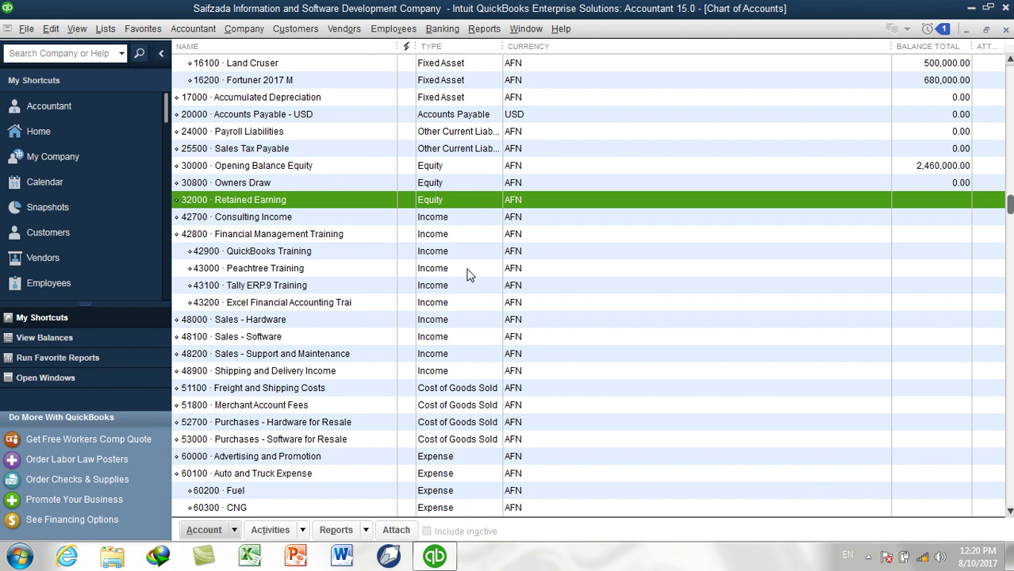
# Start a new Equity account after checking existing numbers in the Chart of Accounts
pyautogui.hotkey('ctrl', 'n')
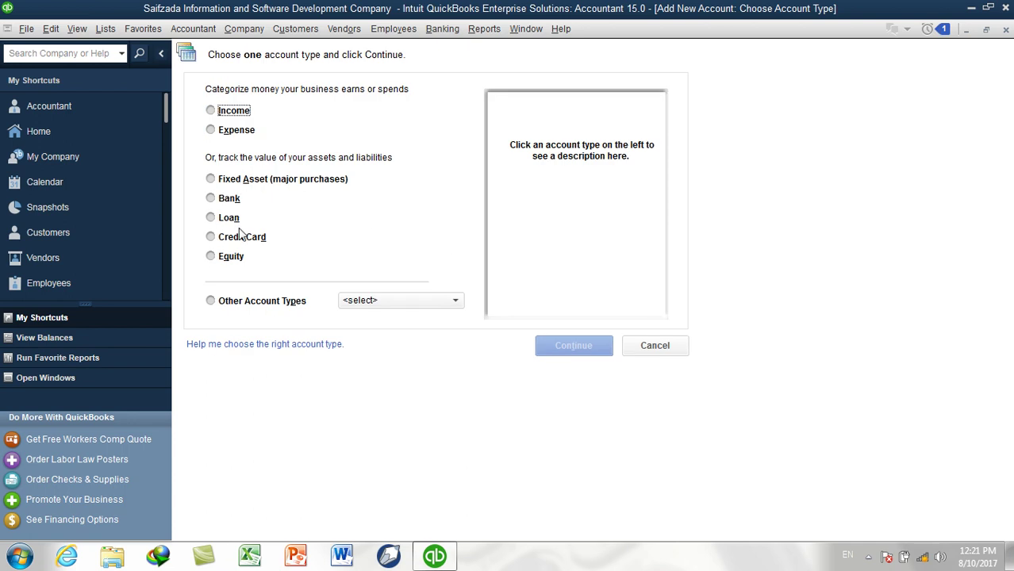
pyautogui.click(240, 258)
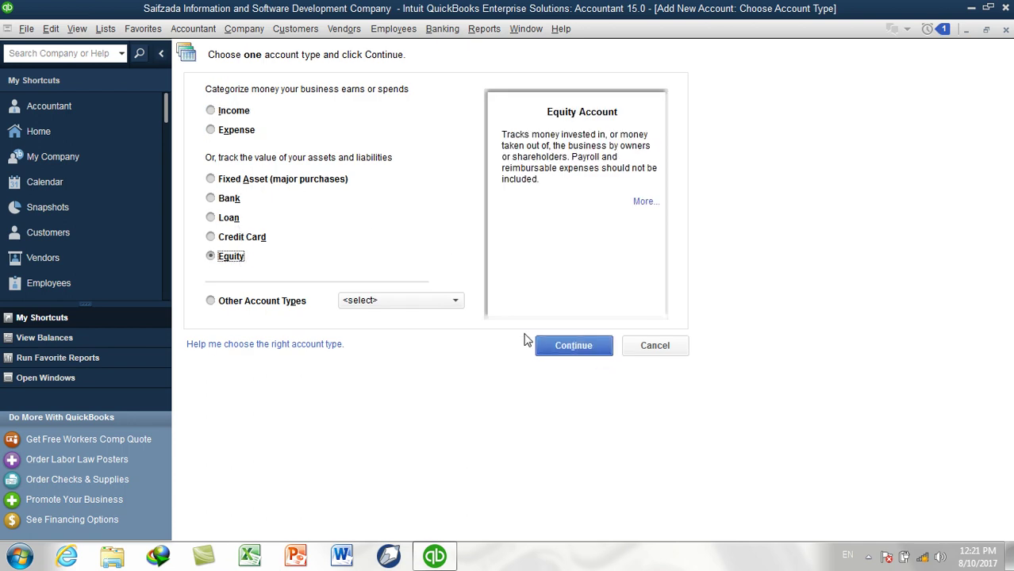
pyautogui.click(571, 346)
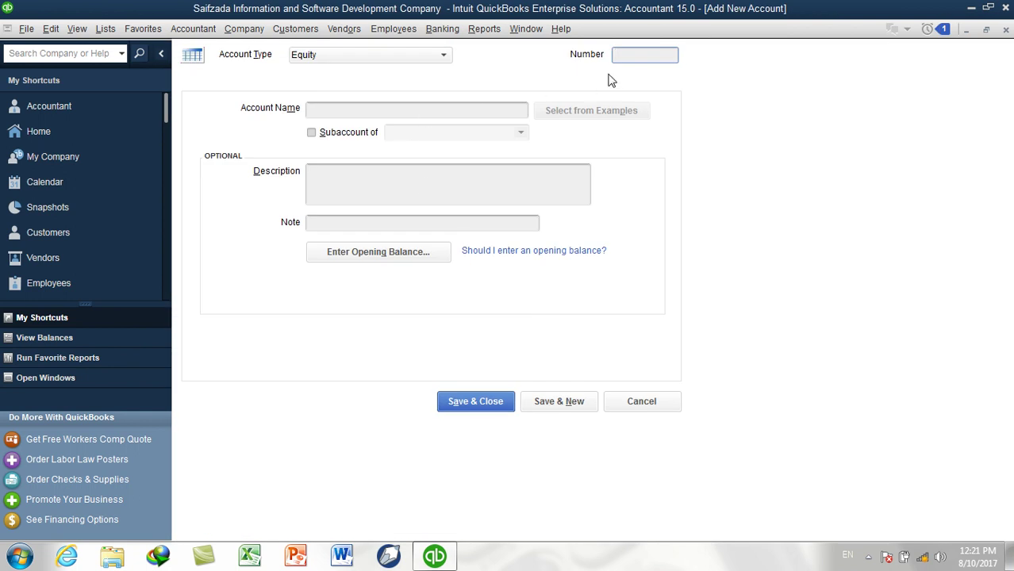
pyautogui.click(117, 29)
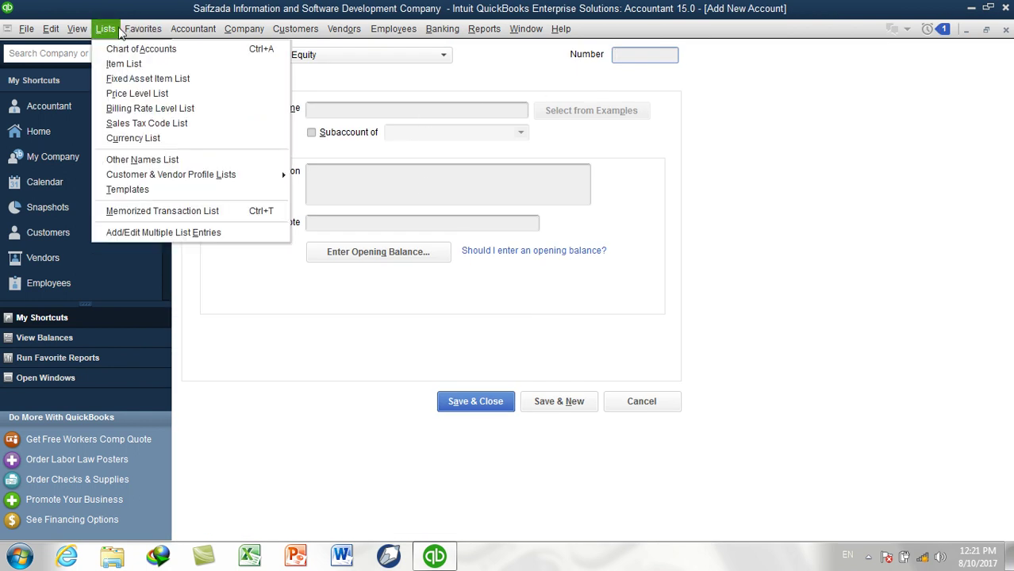
pyautogui.click(123, 48)
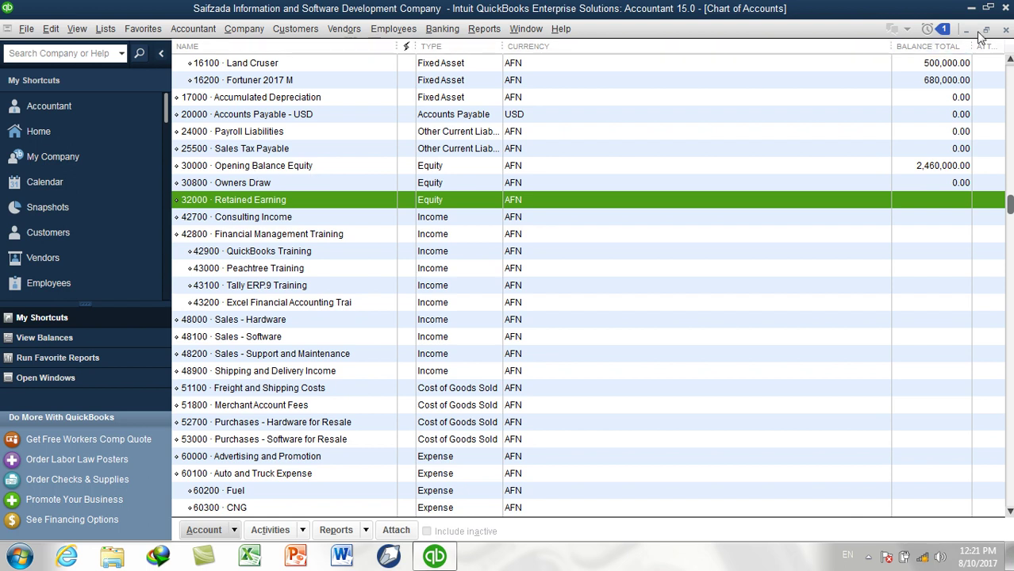
pyautogui.click(1006, 30)
# Give the new account number 30100, checking it against 30000 Opening Balance Equity
pyautogui.click(635, 56)
pyautogui.write('30')
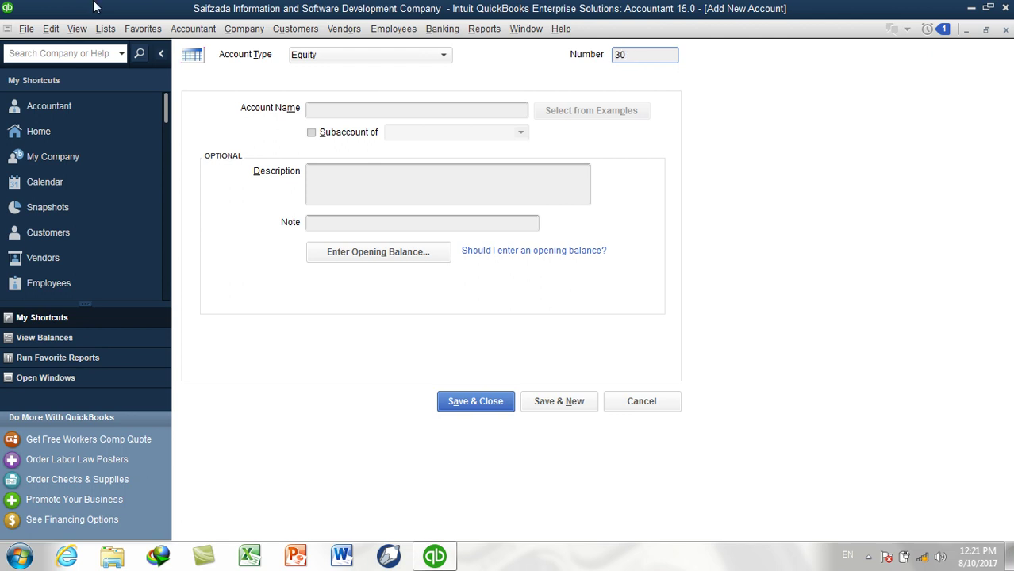
pyautogui.click(105, 29)
pyautogui.click(117, 49)
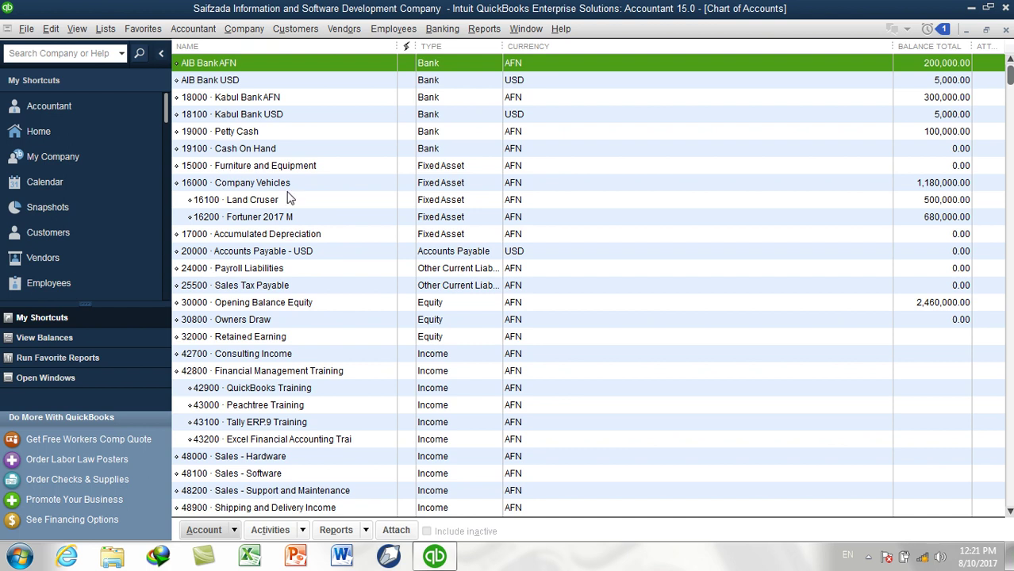
pyautogui.click(242, 302)
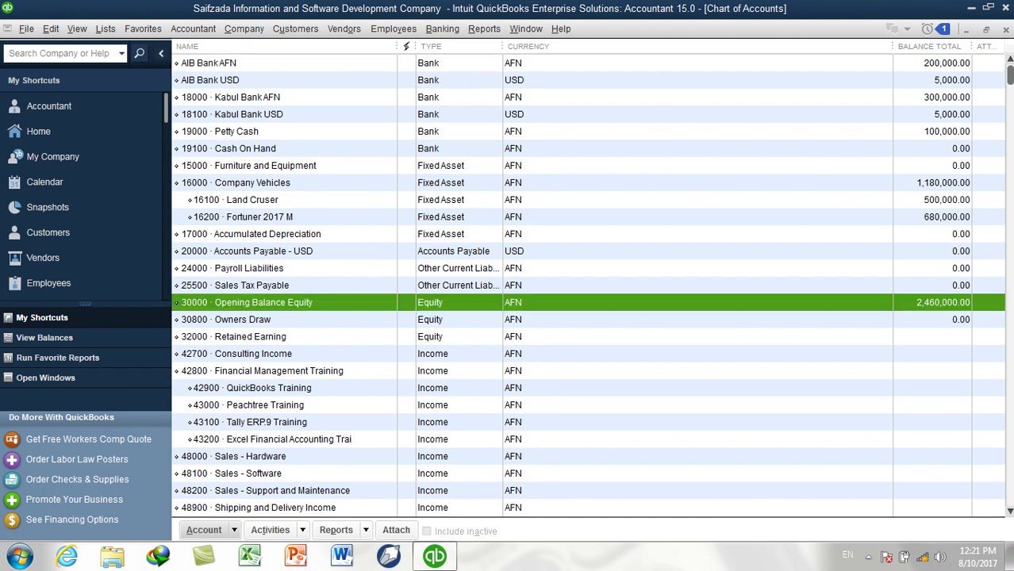
pyautogui.click(1005, 29)
pyautogui.write('100')
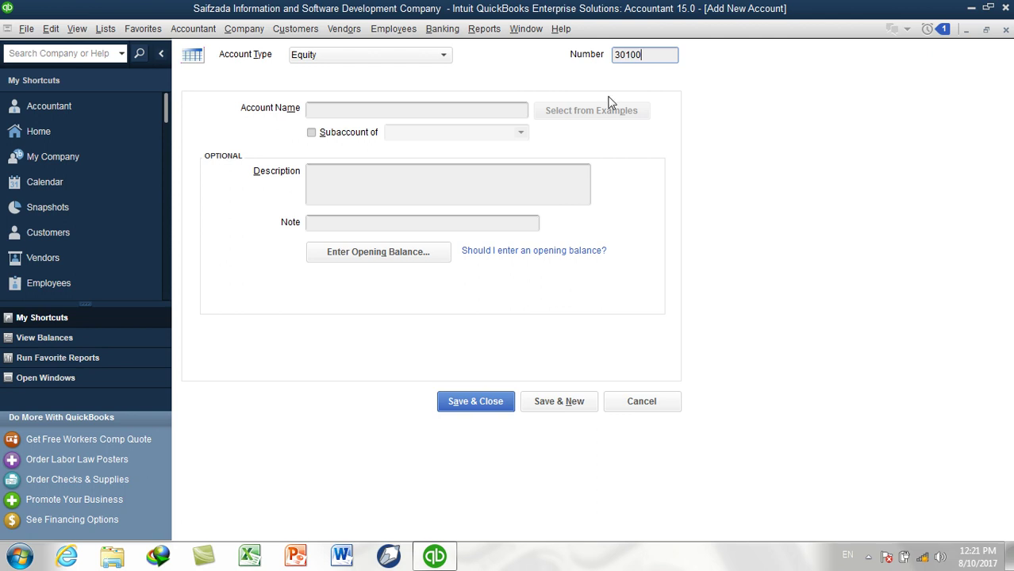
# Name the account Owner Equity plus the owner's name and save it with Save & New
pyautogui.click(495, 111)
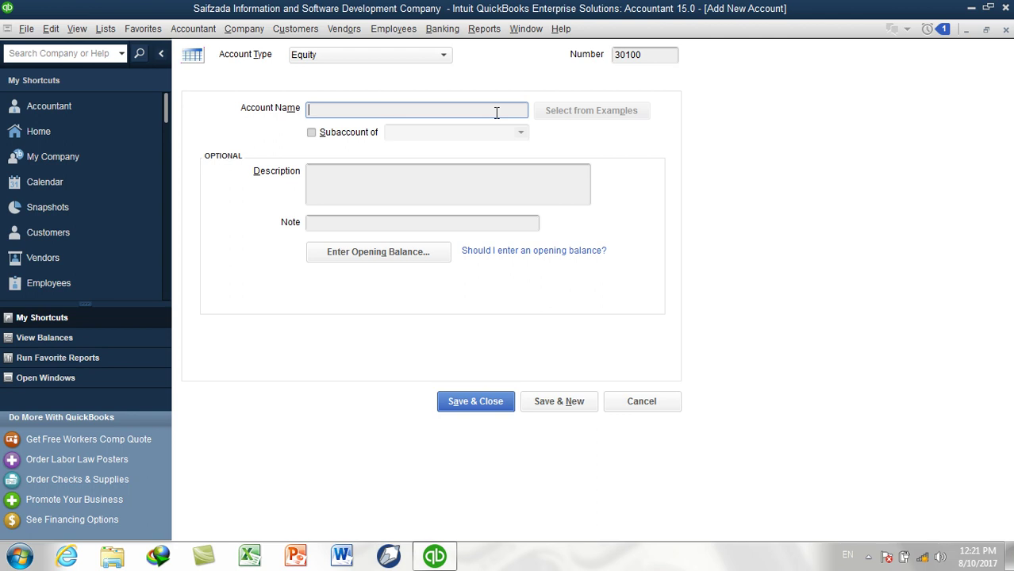
pyautogui.write('Owner Equity M.Islam')
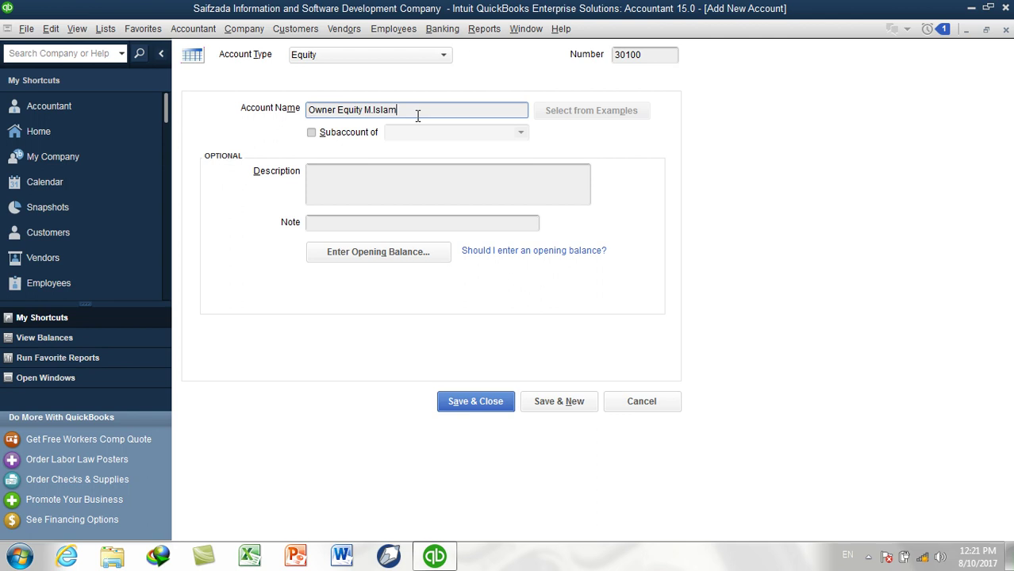
pyautogui.moveTo(395, 111); pyautogui.dragTo(366, 111)
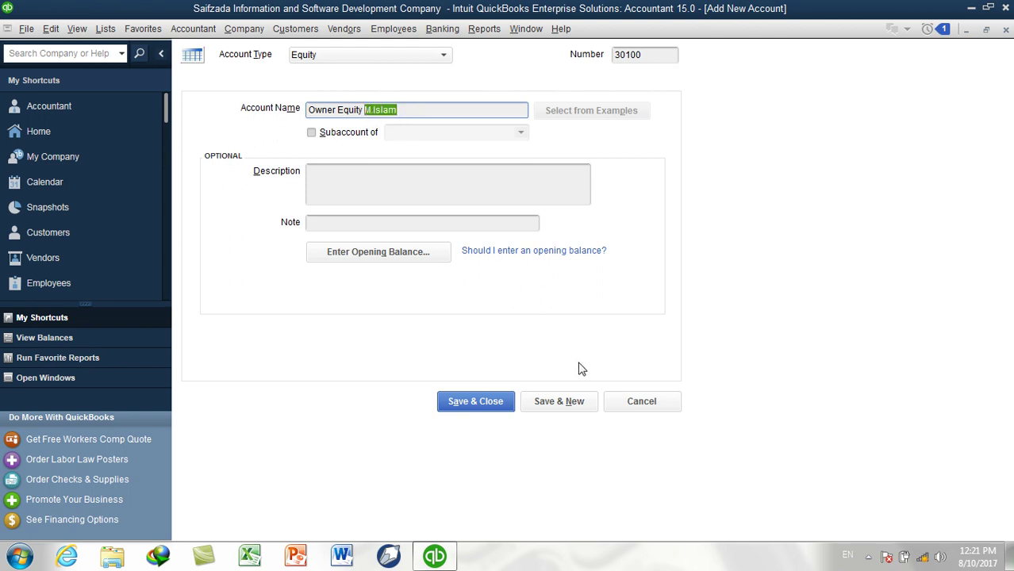
pyautogui.click(563, 402)
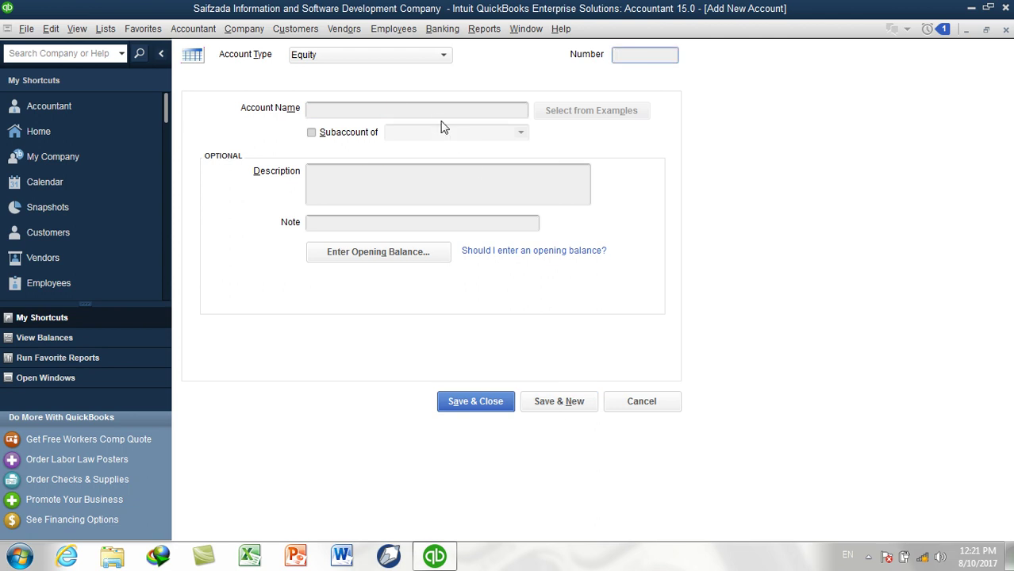
# Create account 30200 Owner Draw as a subaccount of 30100 Owner Equity
pyautogui.write('30200')
pyautogui.click(452, 107)
pyautogui.write('Owners')
pyautogui.press('BackSpace')
pyautogui.press('BackSpace')
pyautogui.write('r Draw')
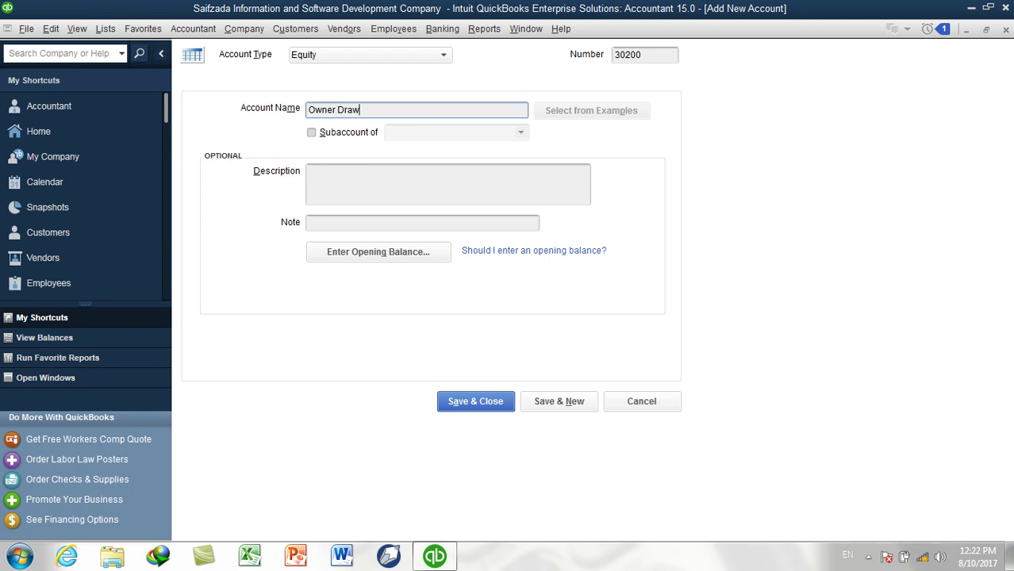
pyautogui.click(354, 133)
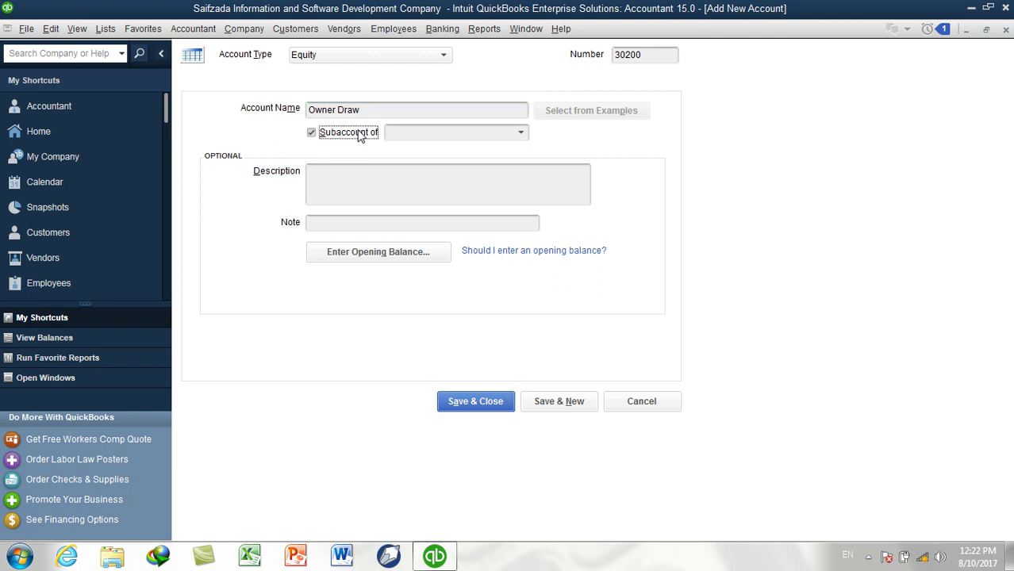
pyautogui.click(522, 135)
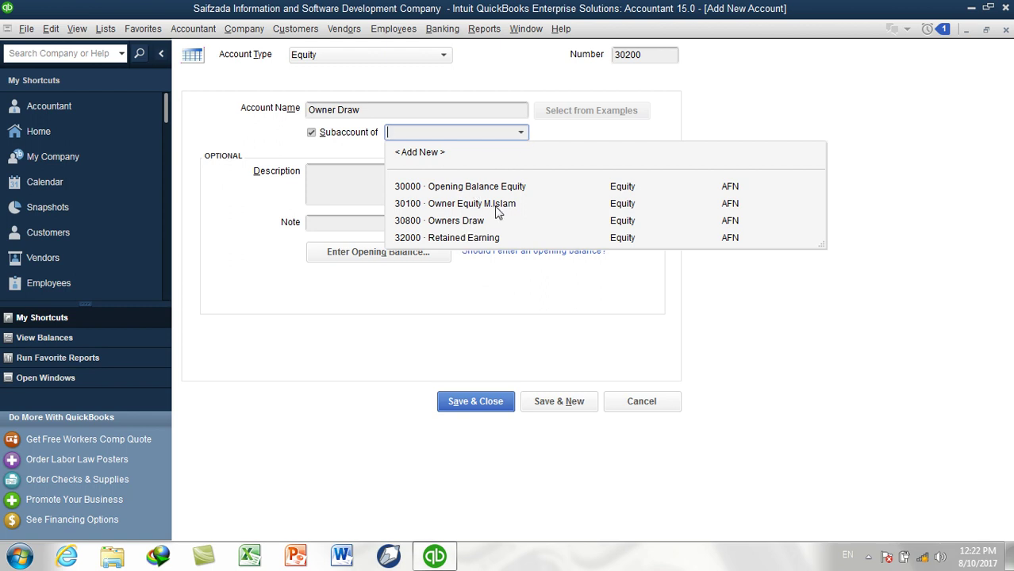
pyautogui.click(498, 204)
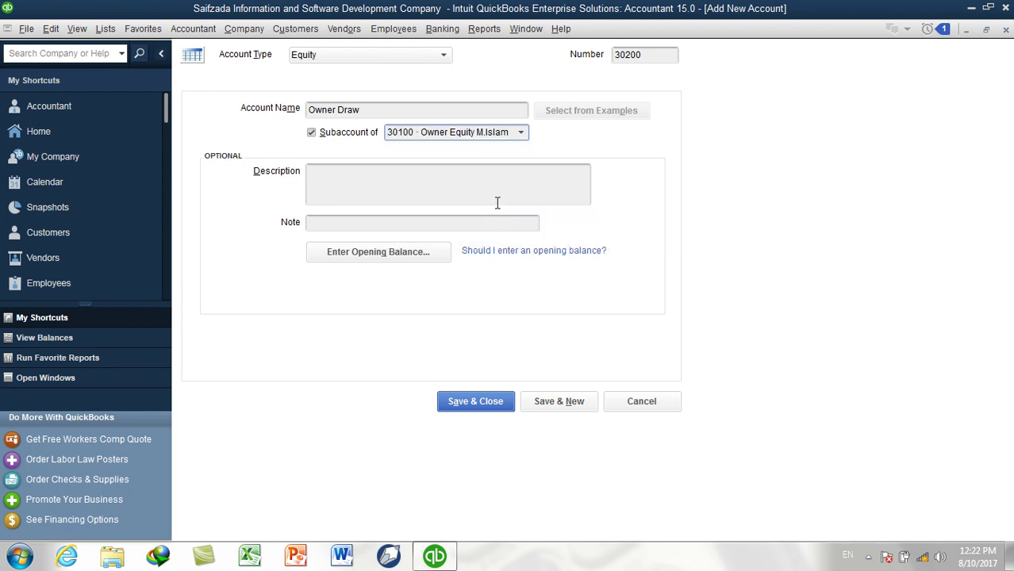
pyautogui.click(558, 402)
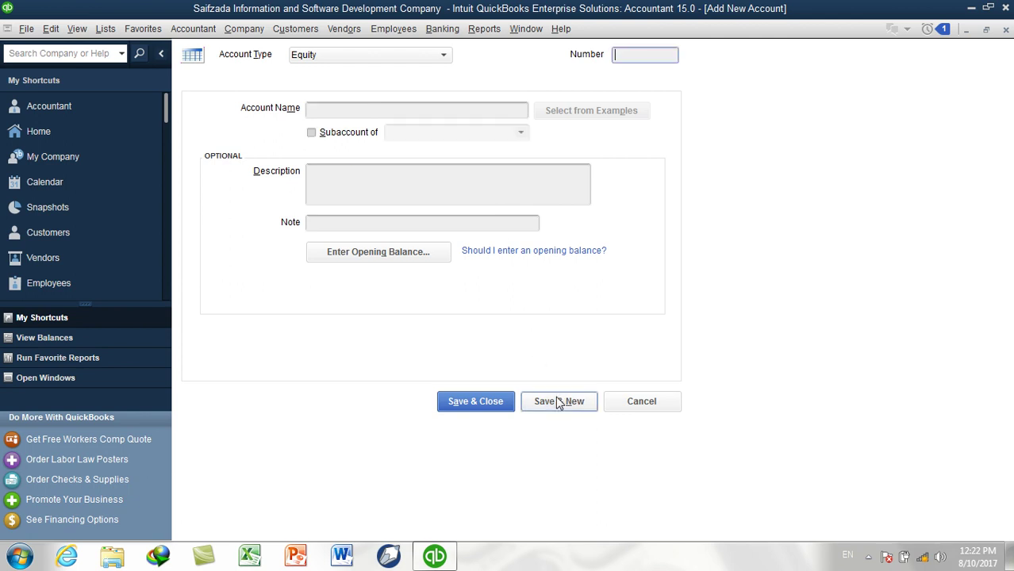
# Create 30300 Owner Contribution plus the owner's name under 30100, then view the Chart of Accounts
pyautogui.click(391, 116)
pyautogui.write('Owner Contribution M.Islam')
pyautogui.click(341, 133)
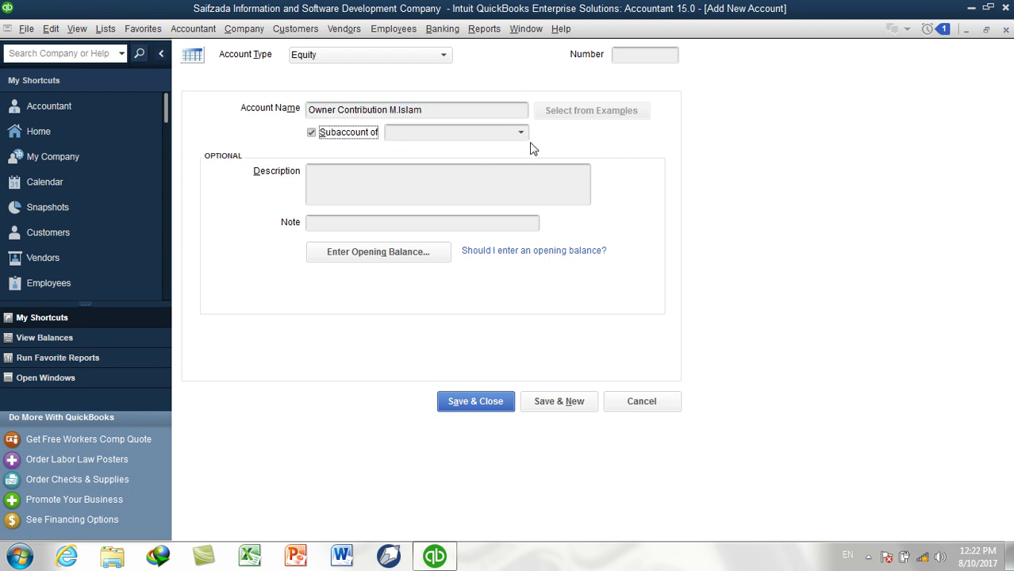
pyautogui.click(522, 136)
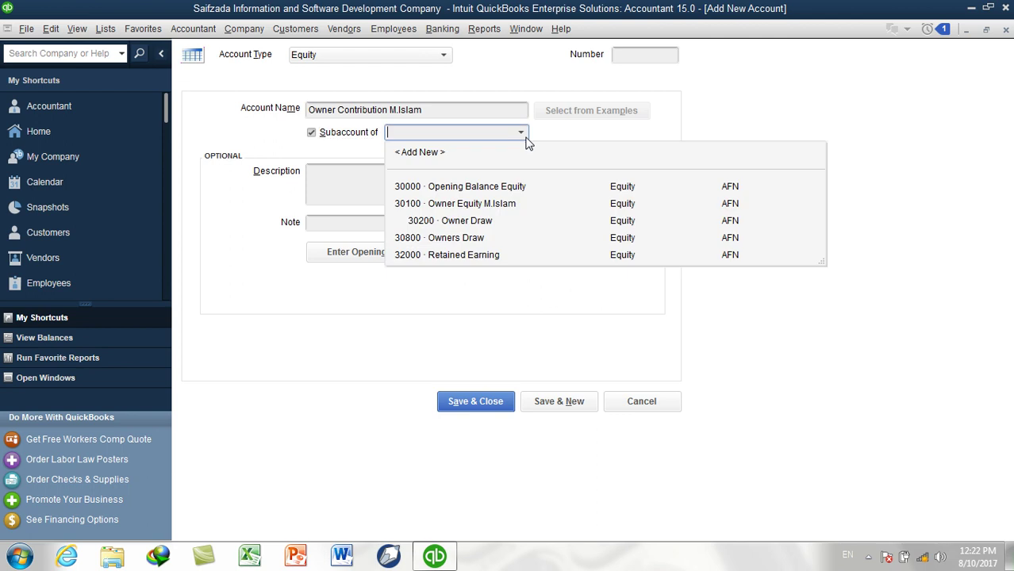
pyautogui.click(479, 205)
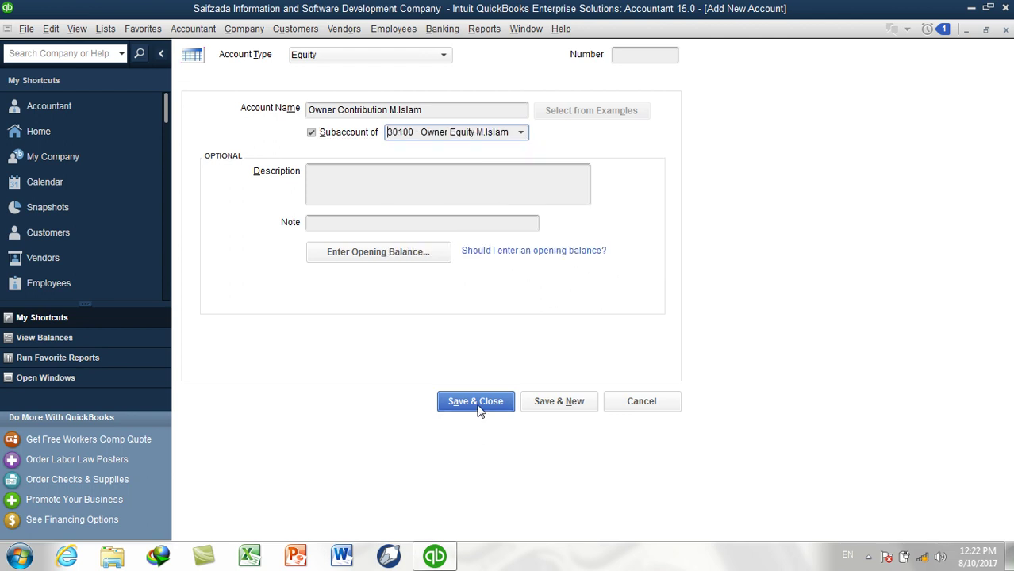
pyautogui.click(649, 53)
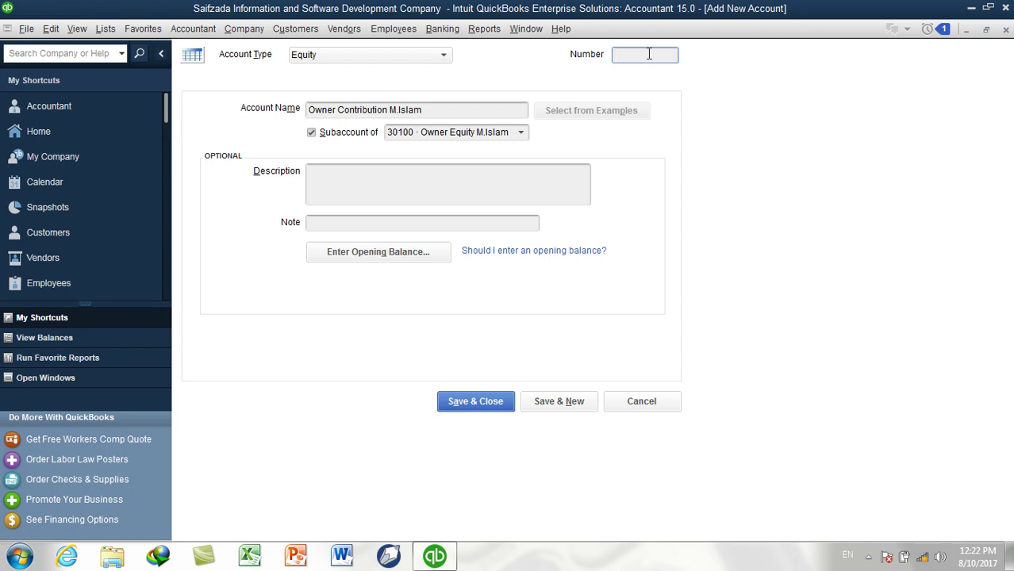
pyautogui.write('30300')
pyautogui.click(450, 404)
pyautogui.click(108, 28)
pyautogui.click(135, 47)
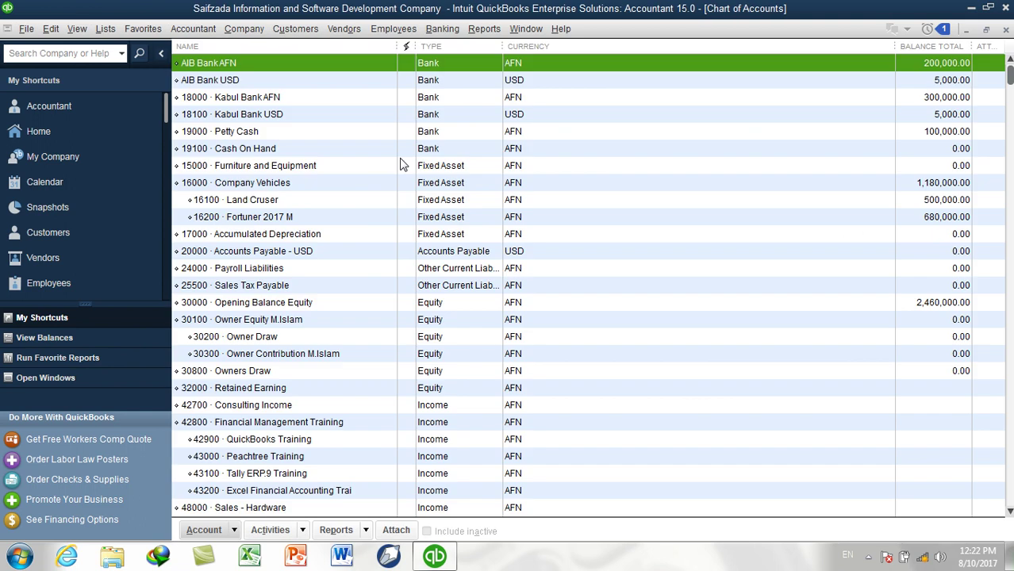
# Append the owner's name to the 30200 Owner Draw account name and save it
pyautogui.click(436, 304)
pyautogui.click(271, 324)
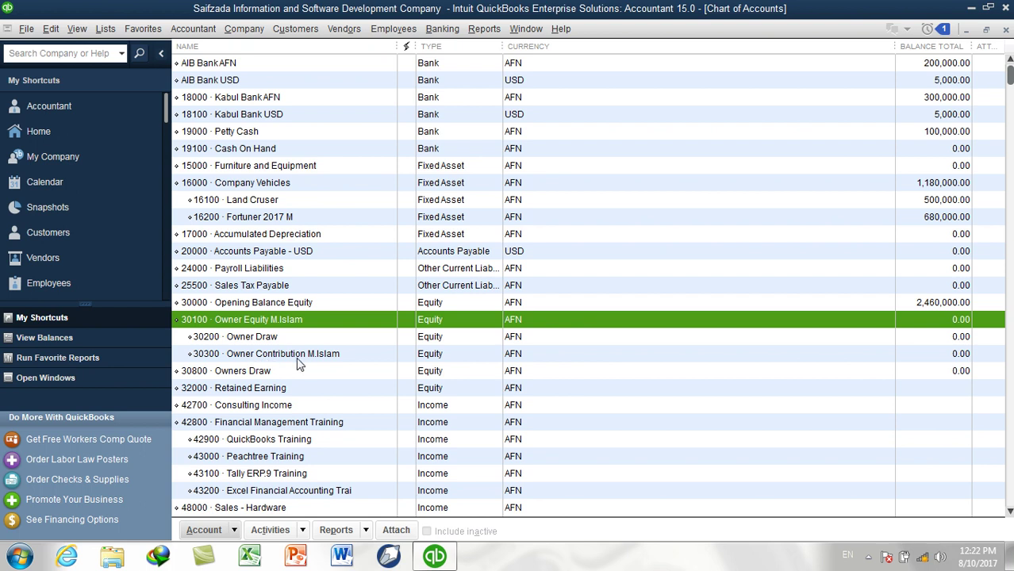
pyautogui.click(259, 341)
pyautogui.rightClick(259, 341)
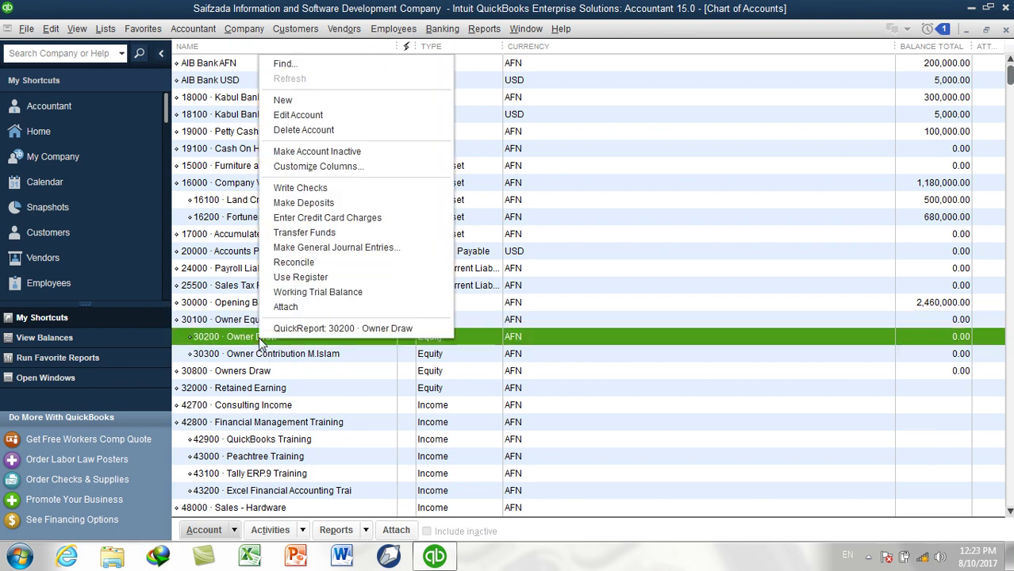
pyautogui.click(309, 123)
pyautogui.click(493, 111)
pyautogui.write('M.Islam')
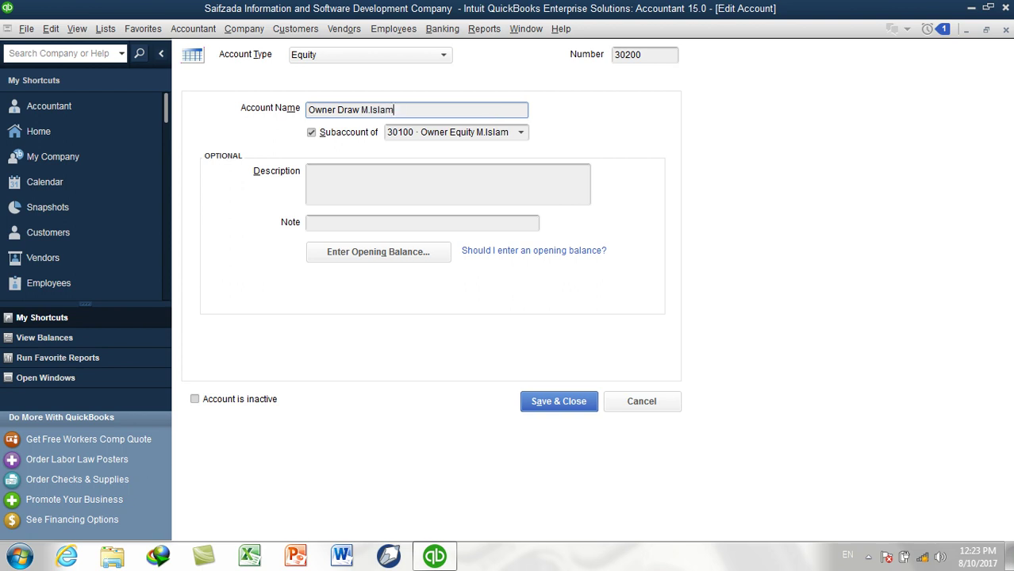
pyautogui.press('Return')
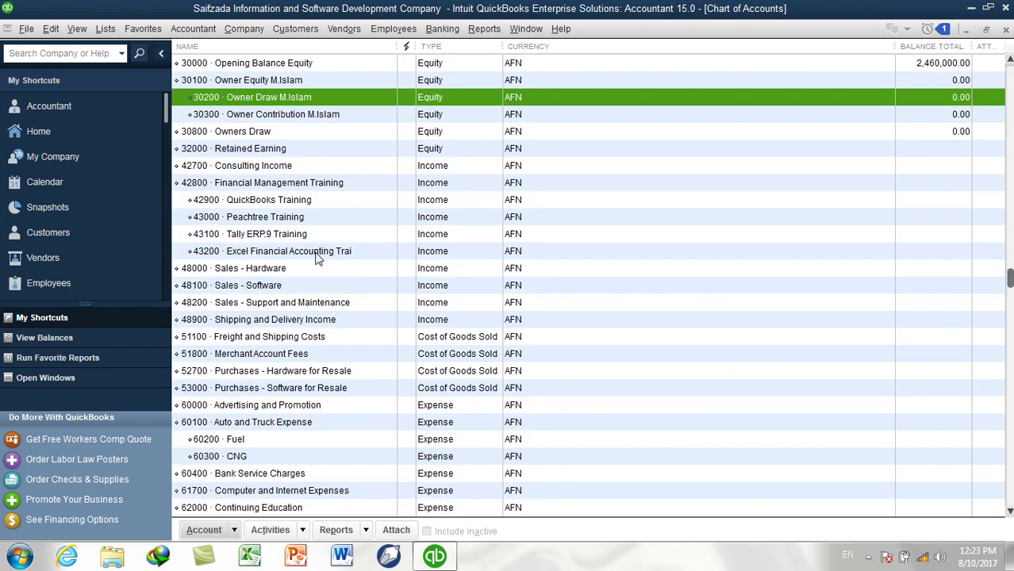
# Delete the old 30800 Owners Draw account
pyautogui.rightClick(262, 135)
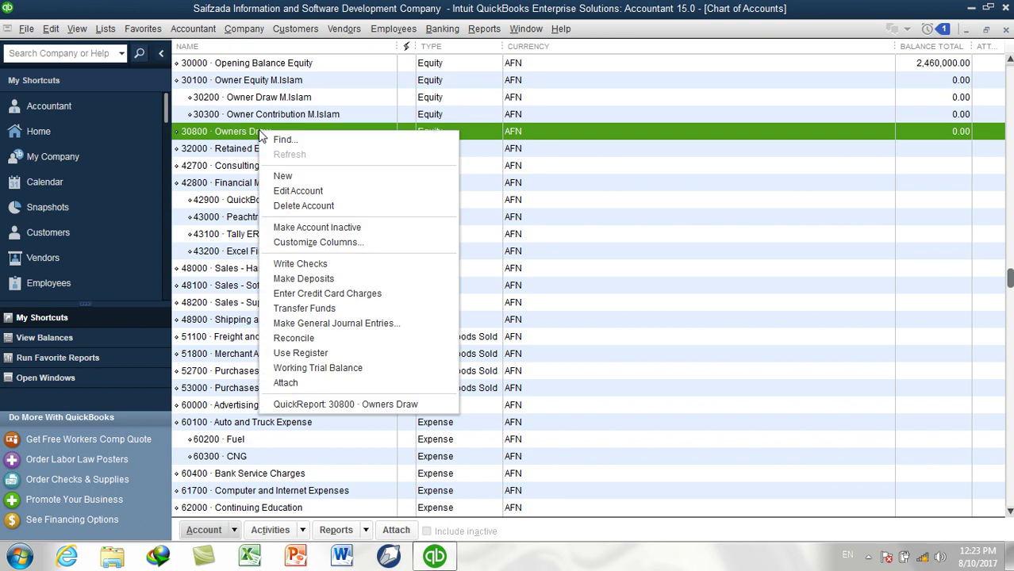
pyautogui.click(420, 201)
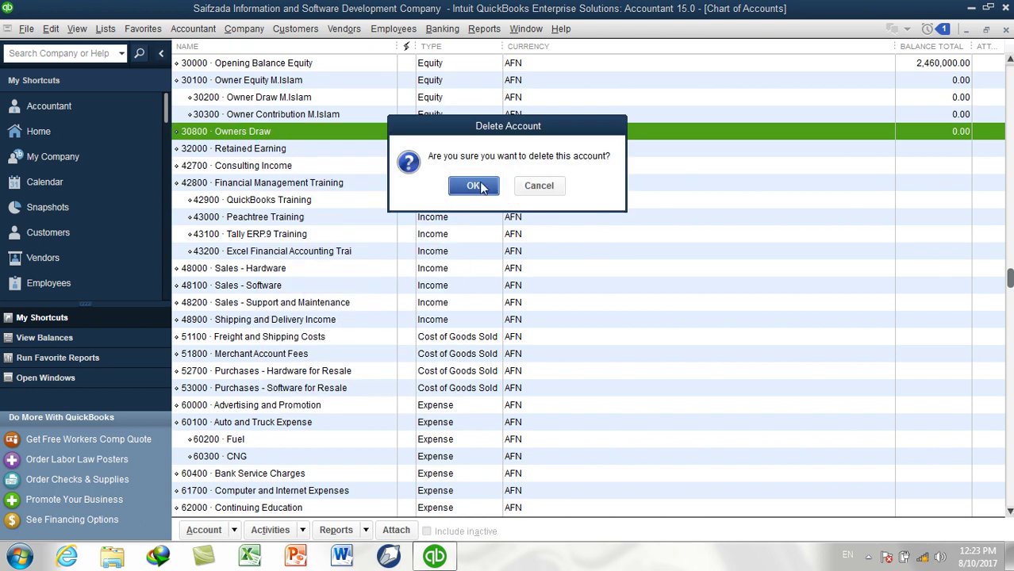
pyautogui.click(473, 186)
pyautogui.scroll(-3, 456, 234)
pyautogui.scroll(1, 456, 230)
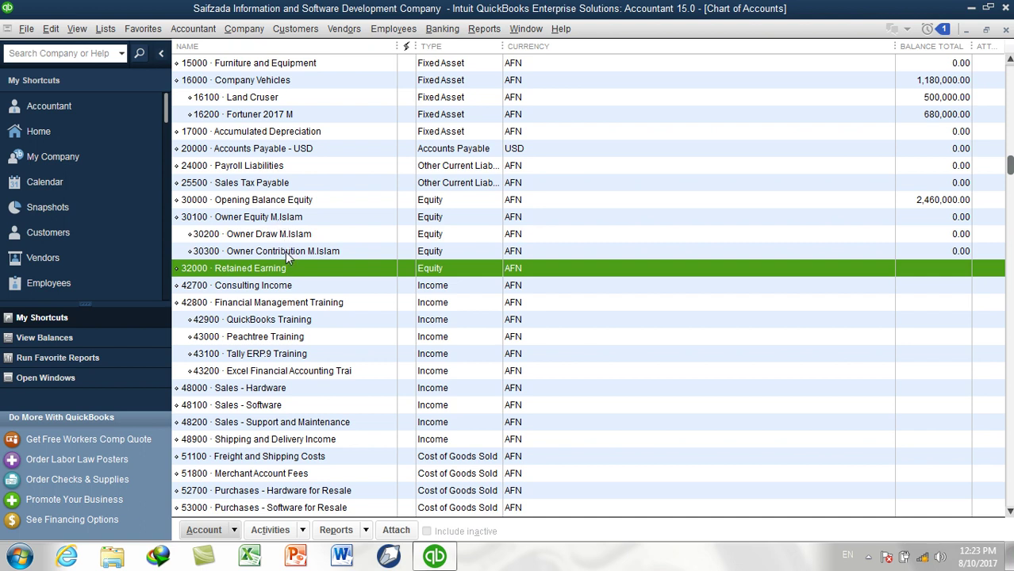
pyautogui.click(285, 251)
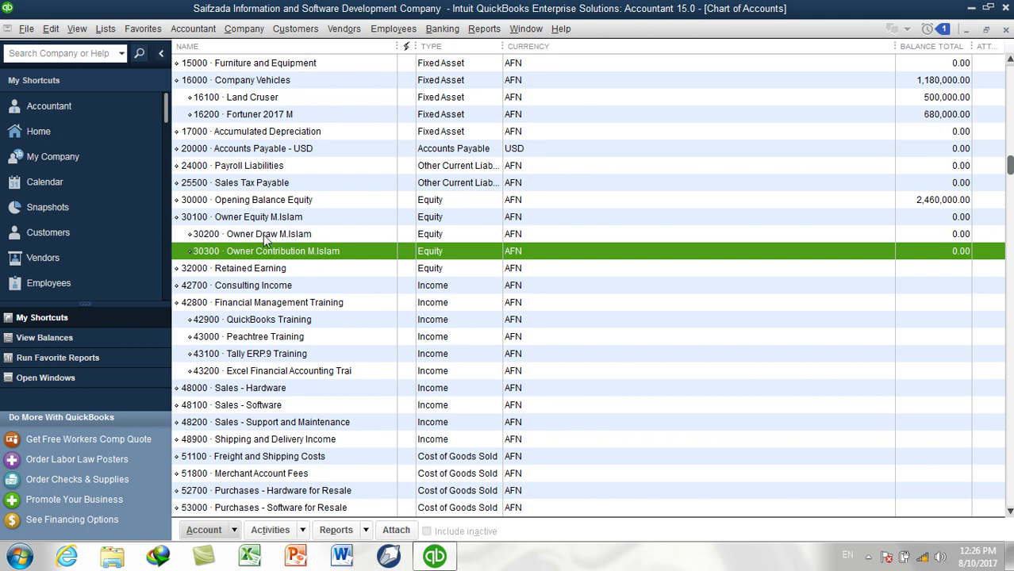
pyautogui.click(294, 234)
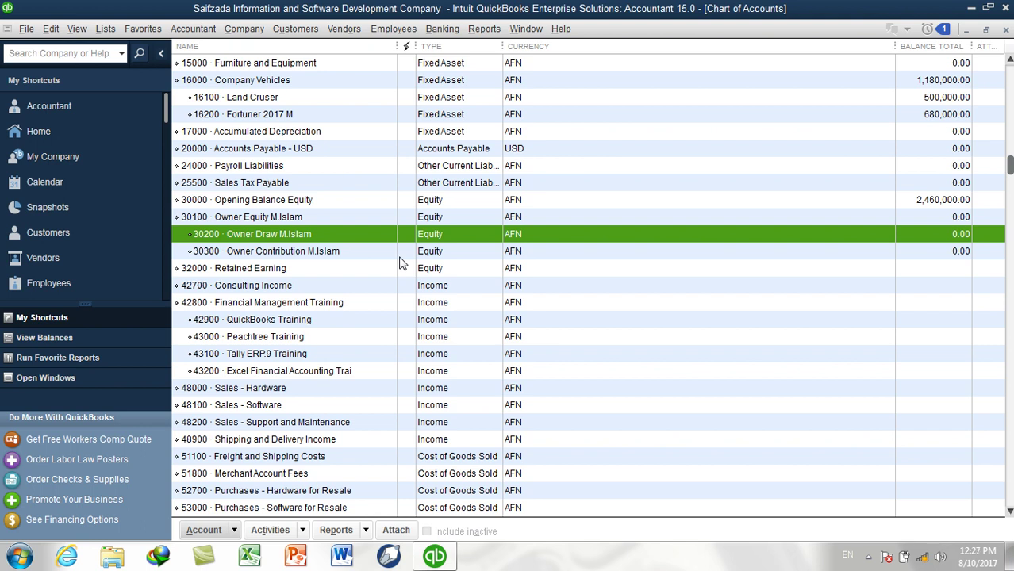
# Start a new Loan account, look through the other account types, then cancel
pyautogui.hotkey('ctrl', 'n')
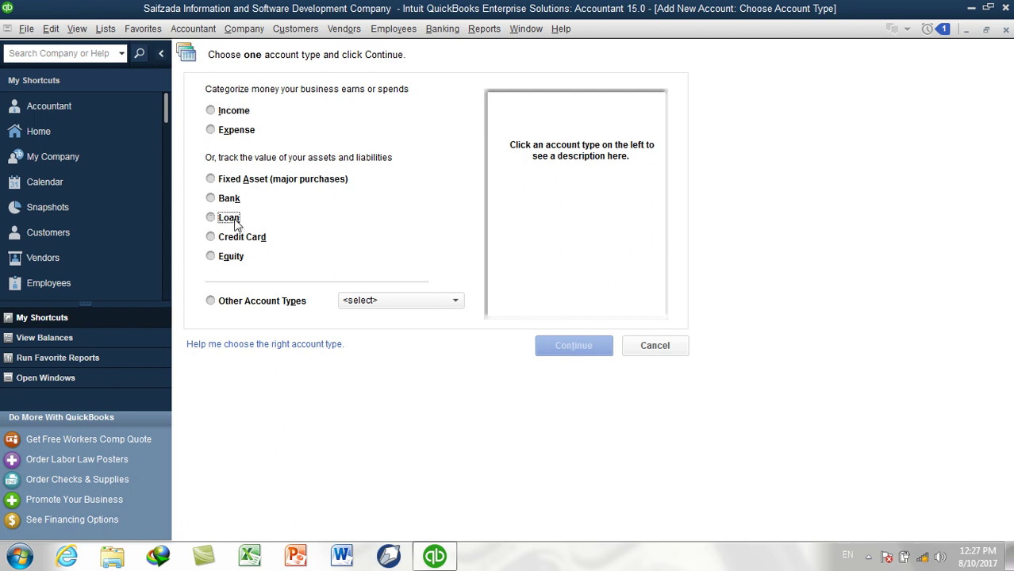
pyautogui.click(229, 218)
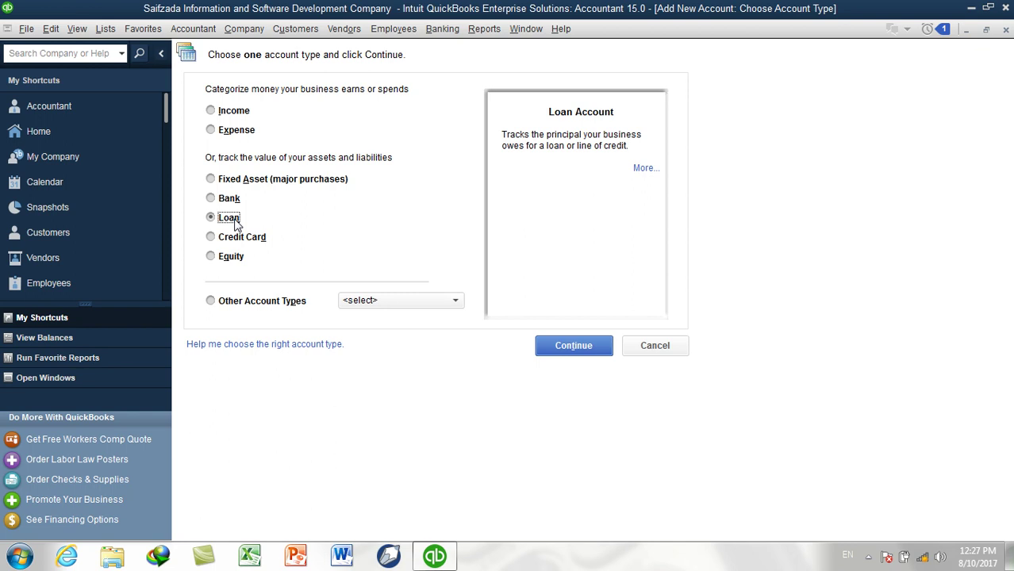
pyautogui.click(444, 302)
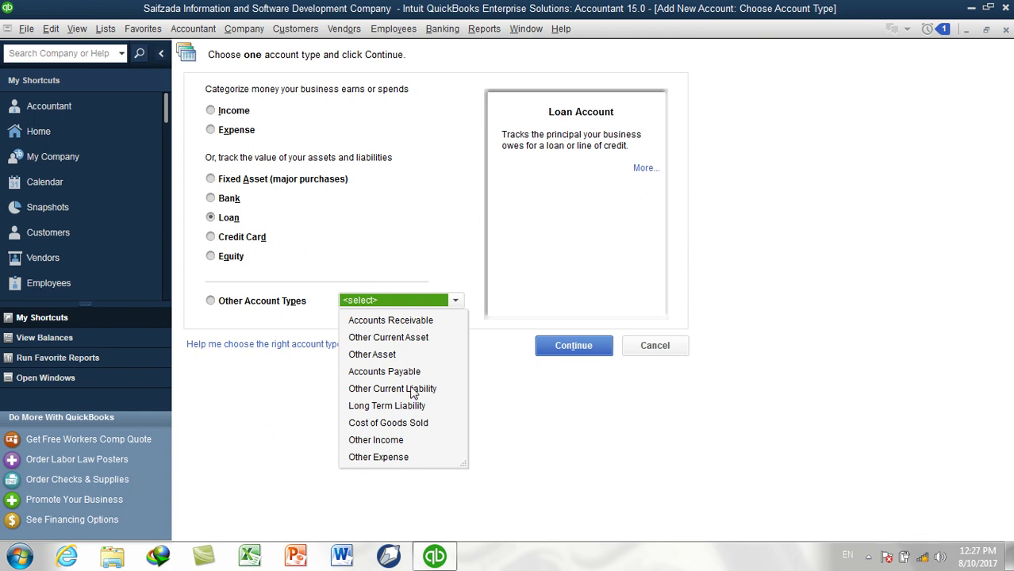
pyautogui.click(507, 401)
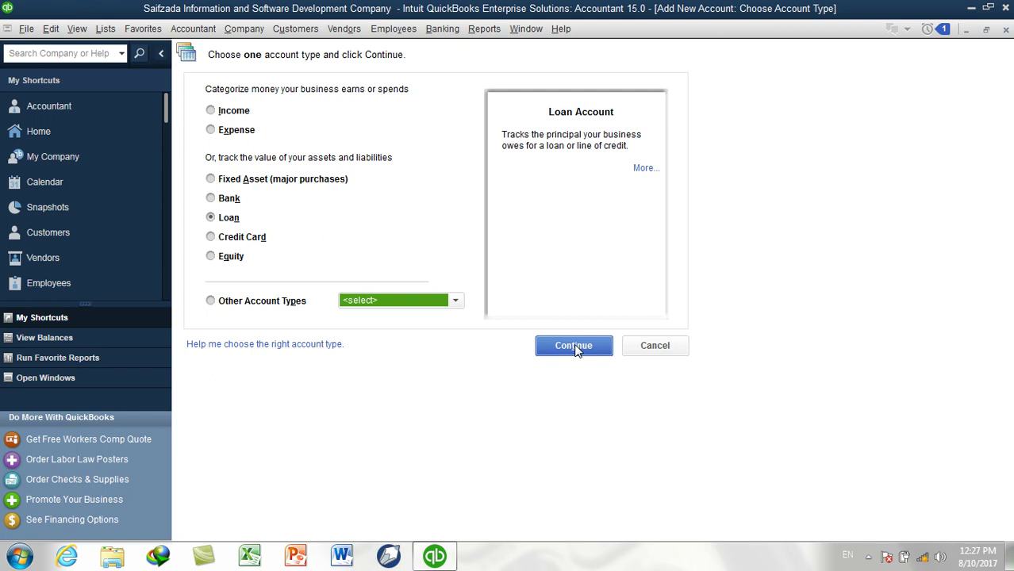
pyautogui.click(644, 347)
# Review the Land Cruser, Fortuner 2017 M, AIB Bank USD and Kabul Bank USD accounts, then start a new account
pyautogui.scroll(3, 508, 187)
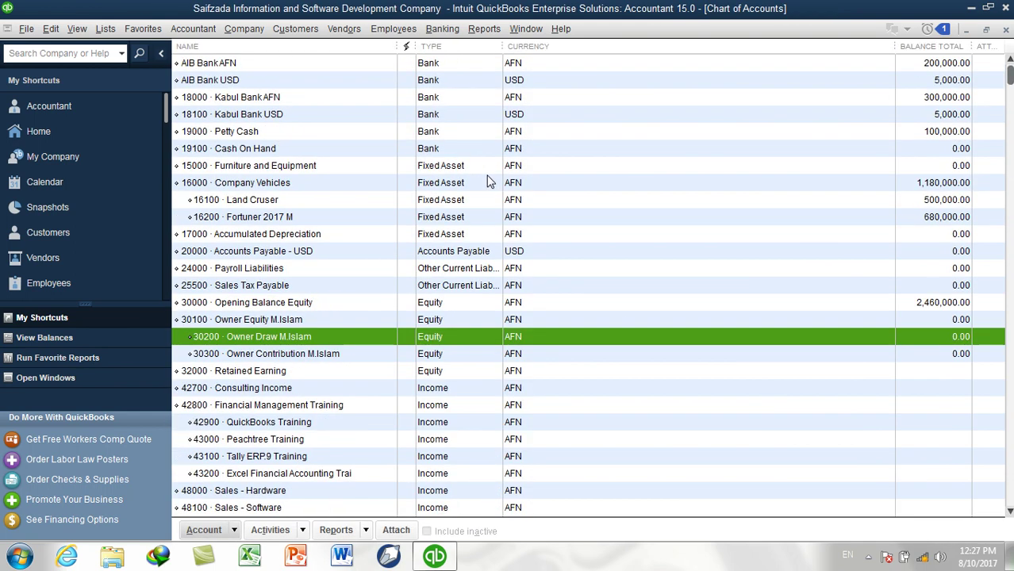
pyautogui.click(263, 202)
pyautogui.click(258, 216)
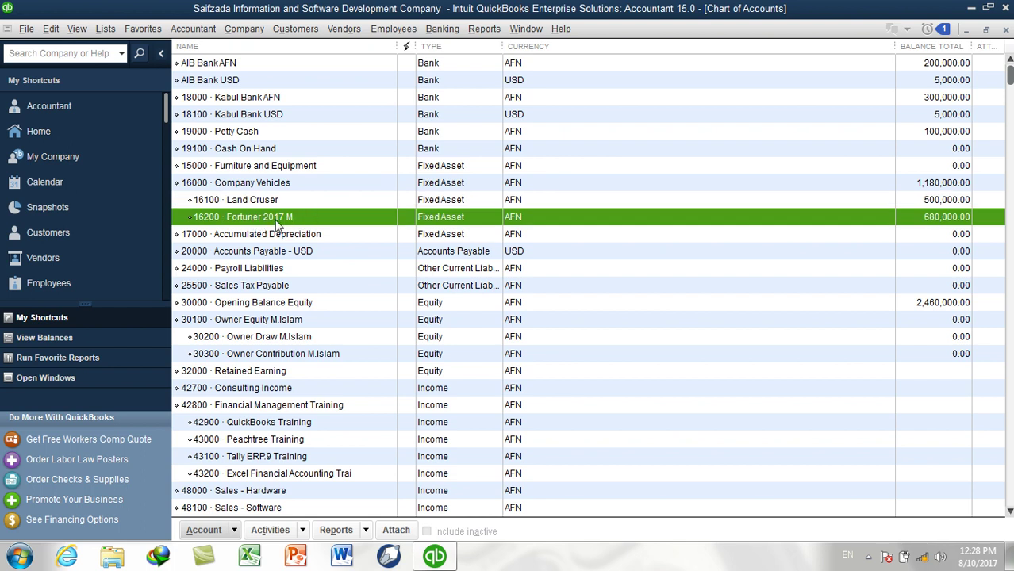
pyautogui.click(274, 203)
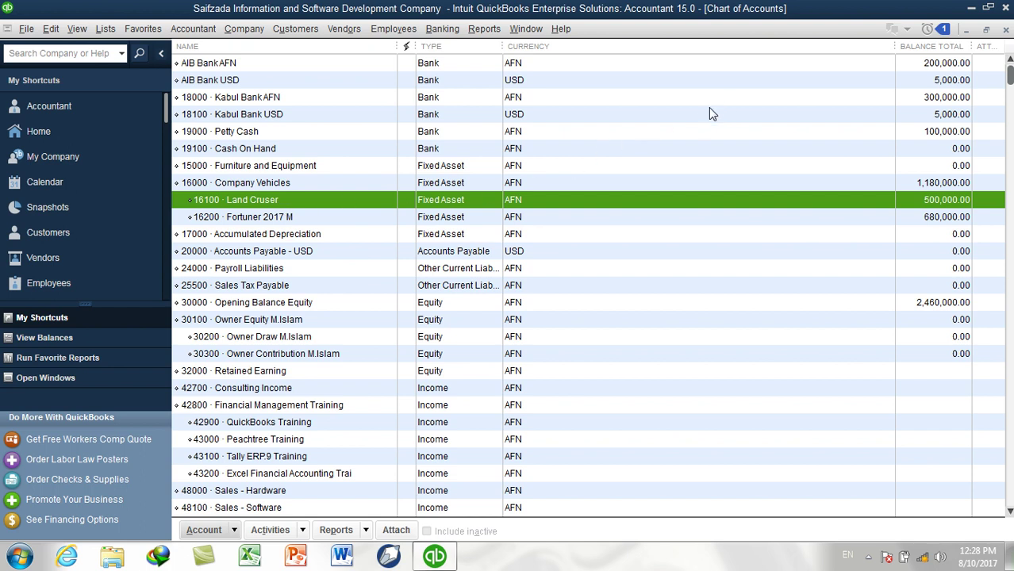
pyautogui.click(926, 83)
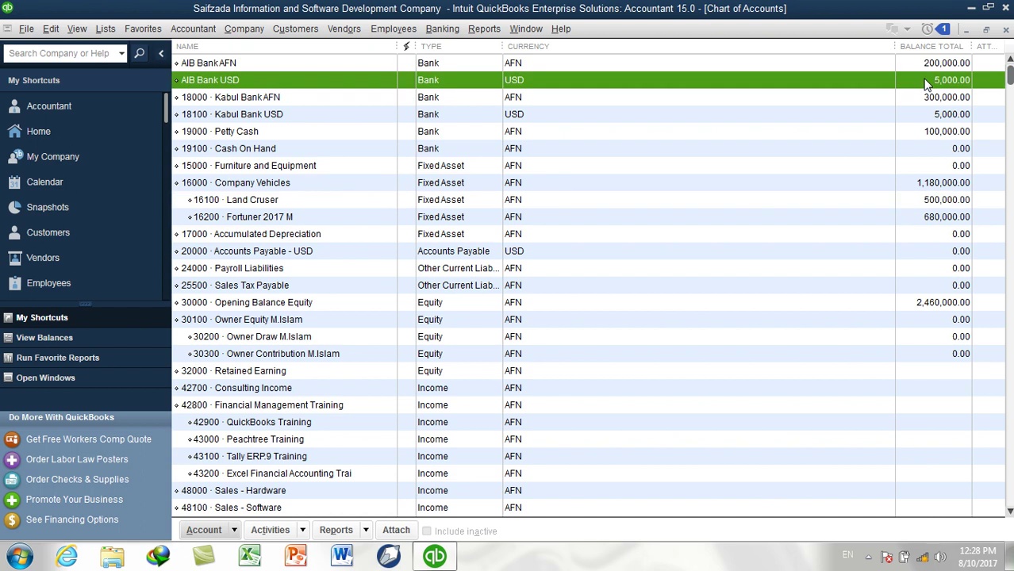
pyautogui.click(261, 121)
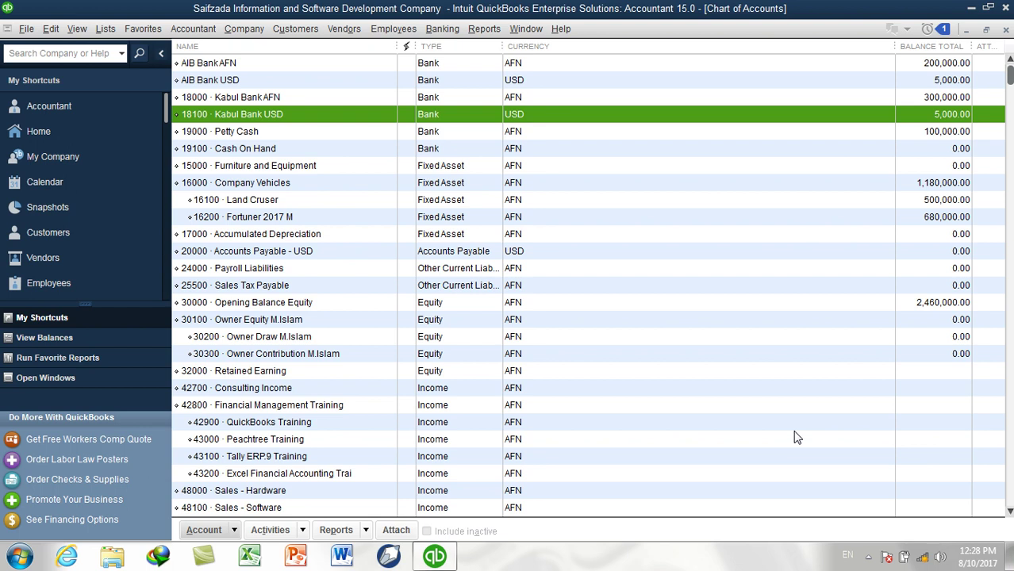
pyautogui.hotkey('ctrl', 'n')
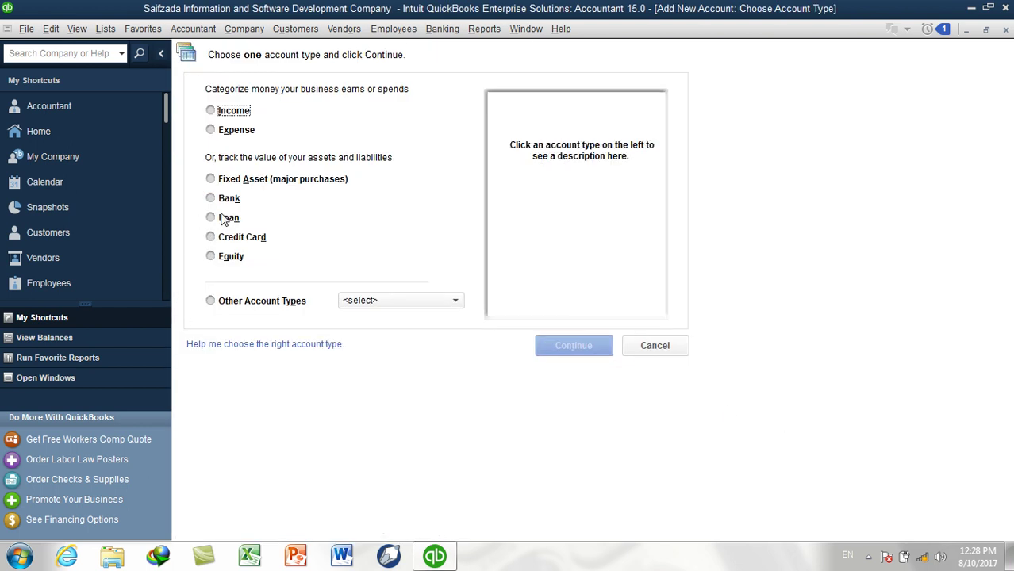
# Pick the Loan account type, then go back to the Chart of Accounts and select Payroll Liabilities
pyautogui.click(226, 218)
pyautogui.click(544, 346)
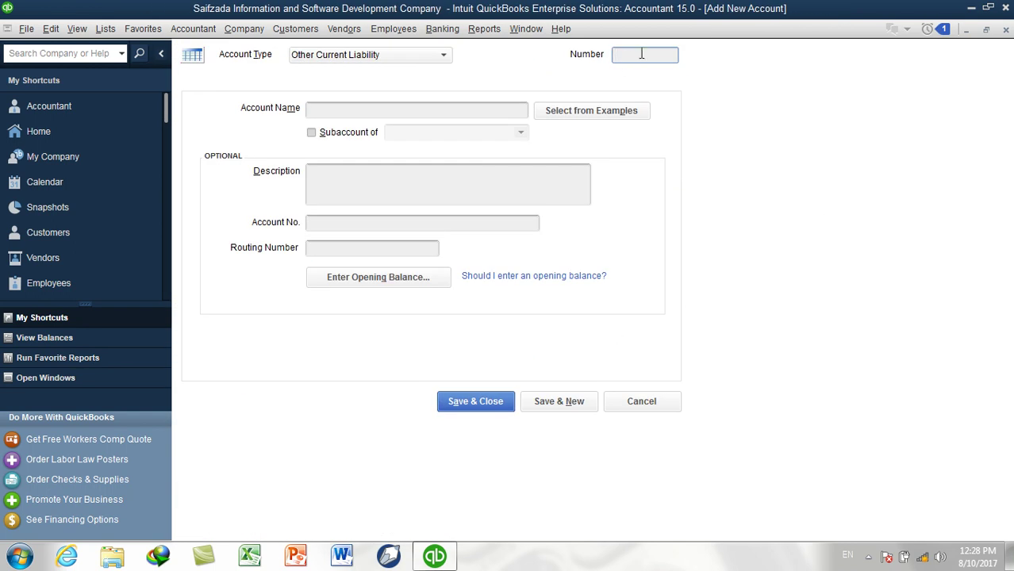
pyautogui.click(105, 29)
pyautogui.click(131, 50)
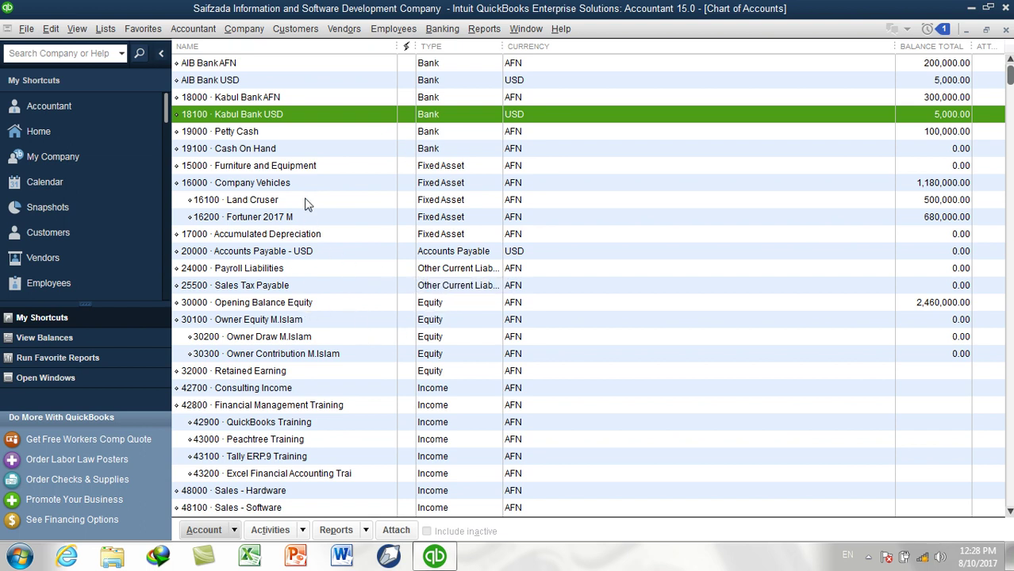
pyautogui.click(406, 270)
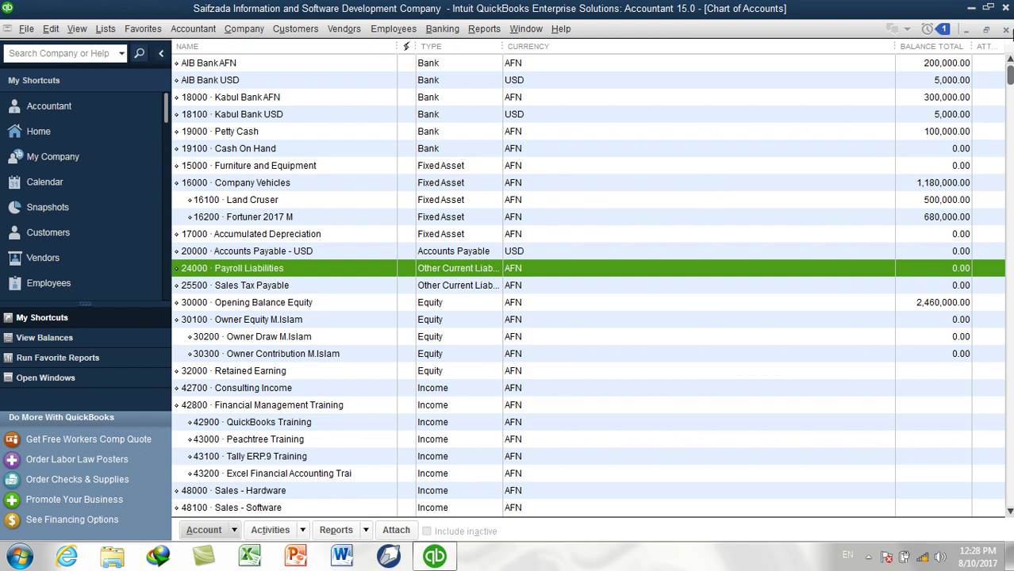
# Create liability account number 22000 named Auto-Loan and save it
pyautogui.hotkey('ctrl', 'n')
pyautogui.write('22000')
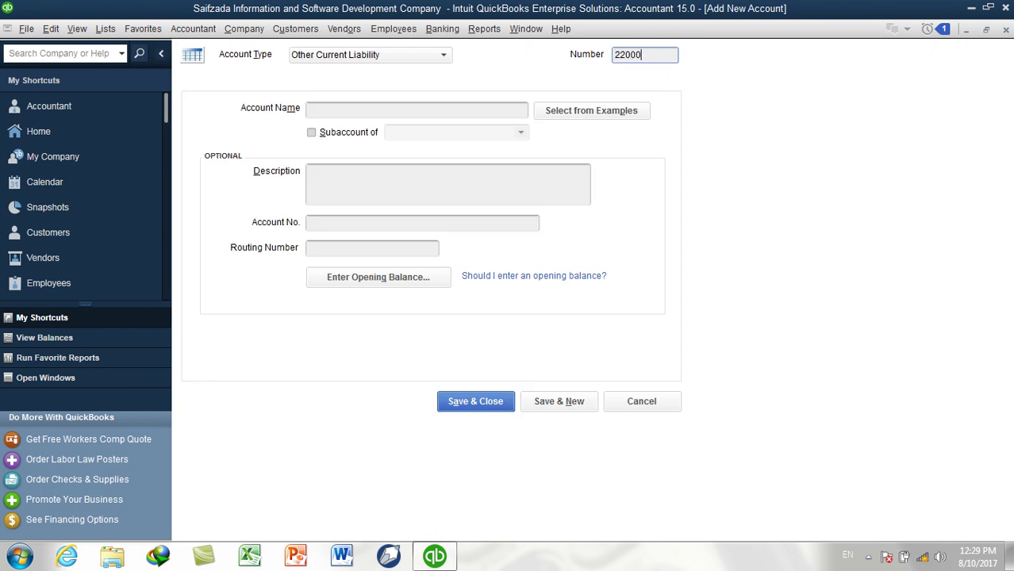
pyautogui.press('Tab')
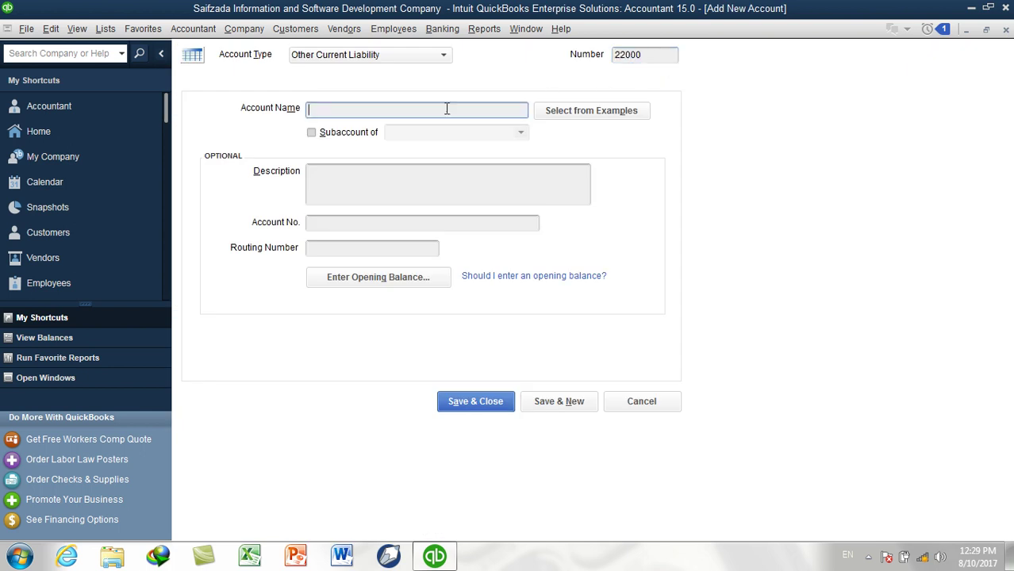
pyautogui.write('Auto-Loan')
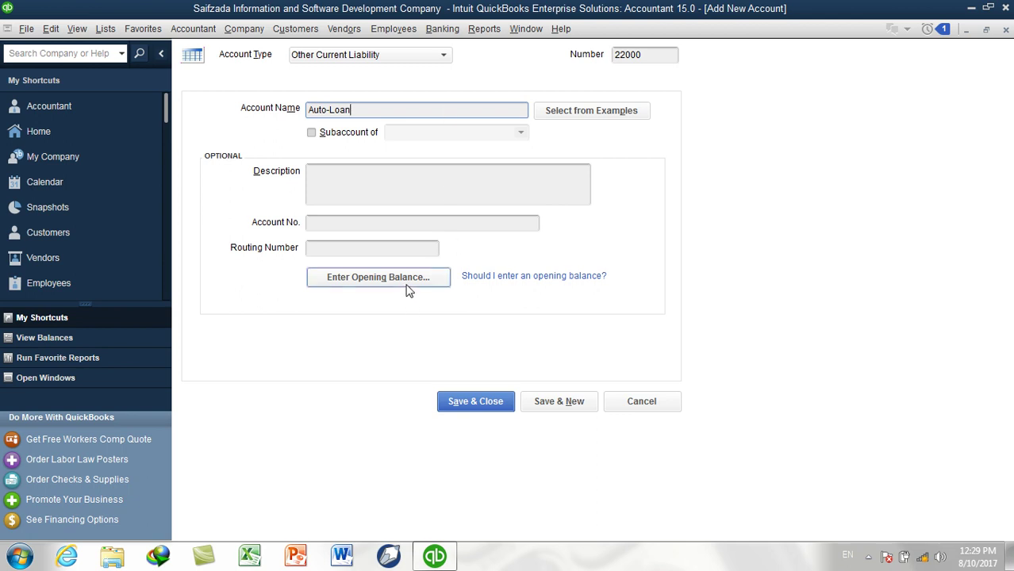
pyautogui.moveTo(361, 110); pyautogui.dragTo(289, 109)
pyautogui.click(369, 110)
pyautogui.click(465, 402)
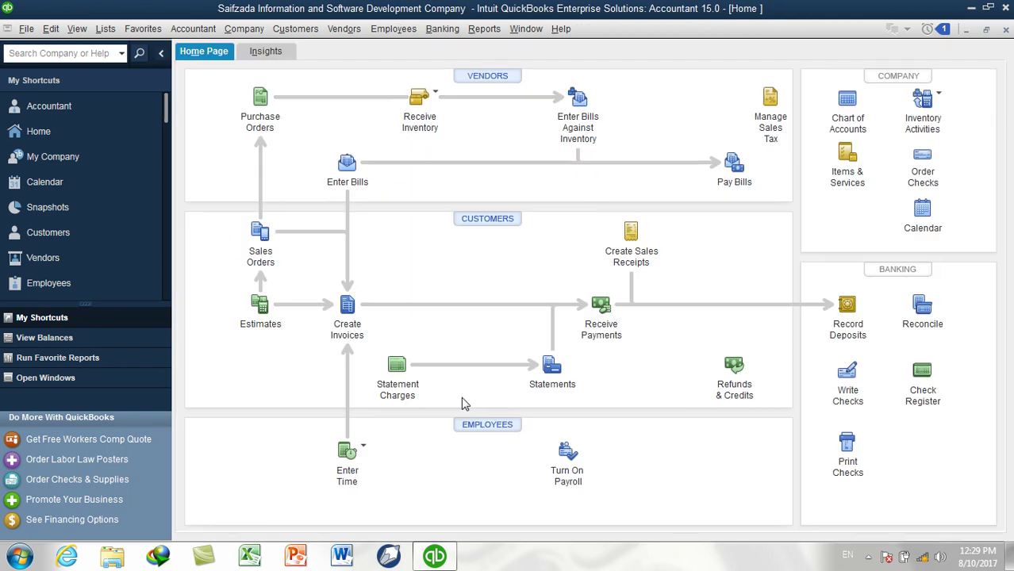
# Select 22000 Auto-Loan in the Chart of Accounts, then begin a new general journal entry
pyautogui.click(115, 33)
pyautogui.click(122, 50)
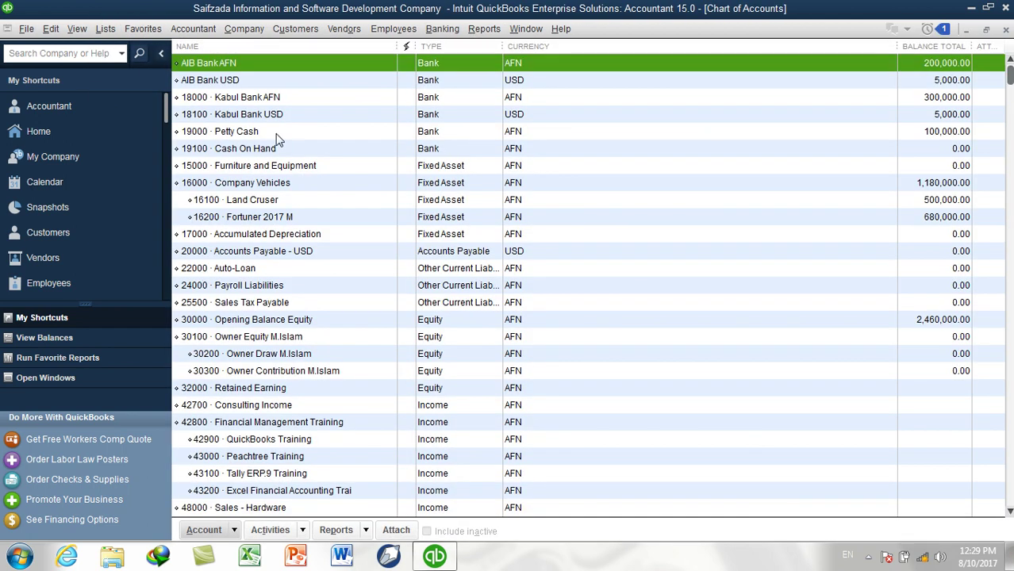
pyautogui.click(264, 271)
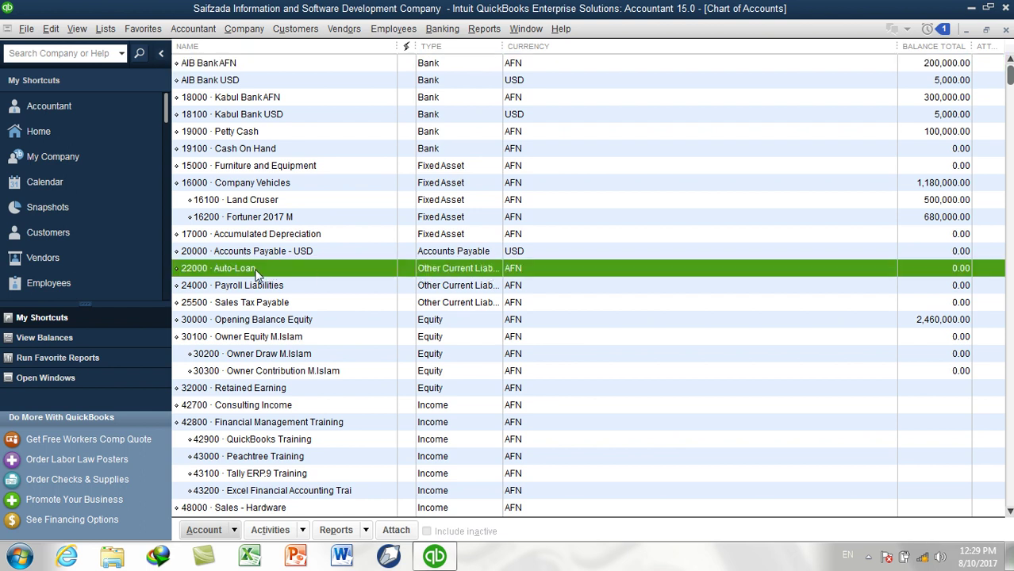
pyautogui.click(193, 32)
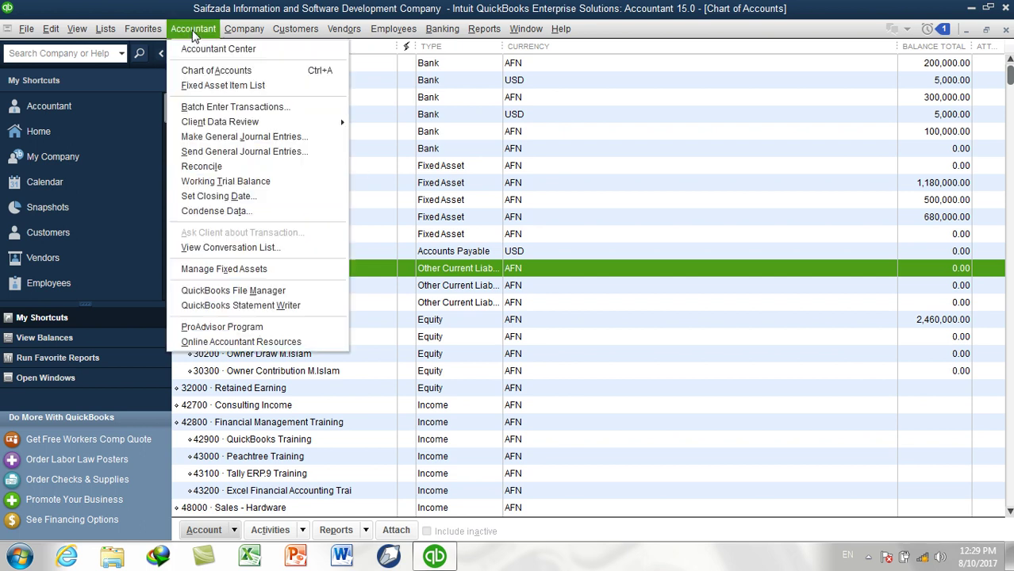
pyautogui.click(226, 135)
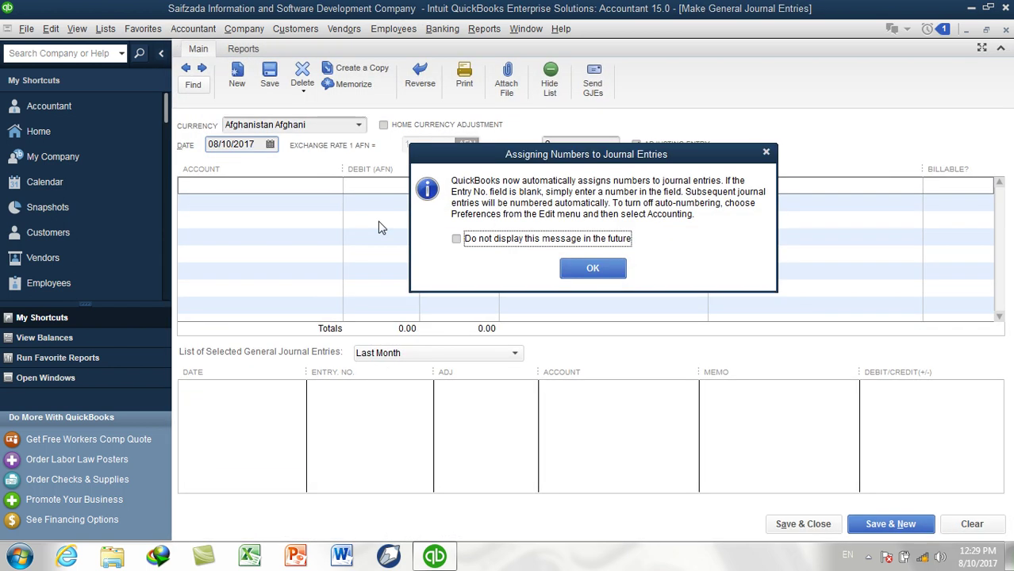
# Permanently dismiss the journal numbering notice and abandon a started Fixed Asset account
pyautogui.click(479, 239)
pyautogui.click(606, 268)
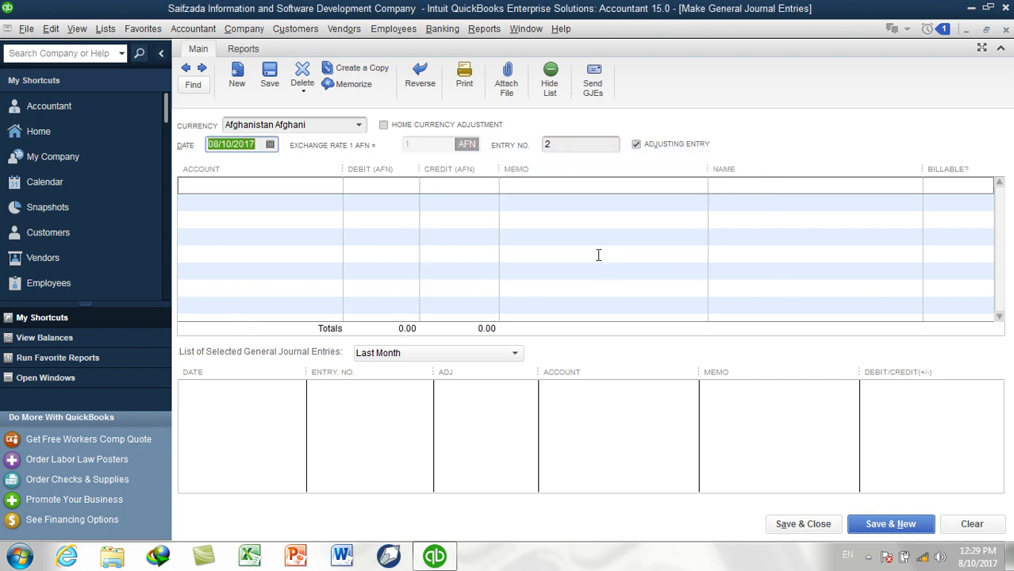
pyautogui.click(337, 192)
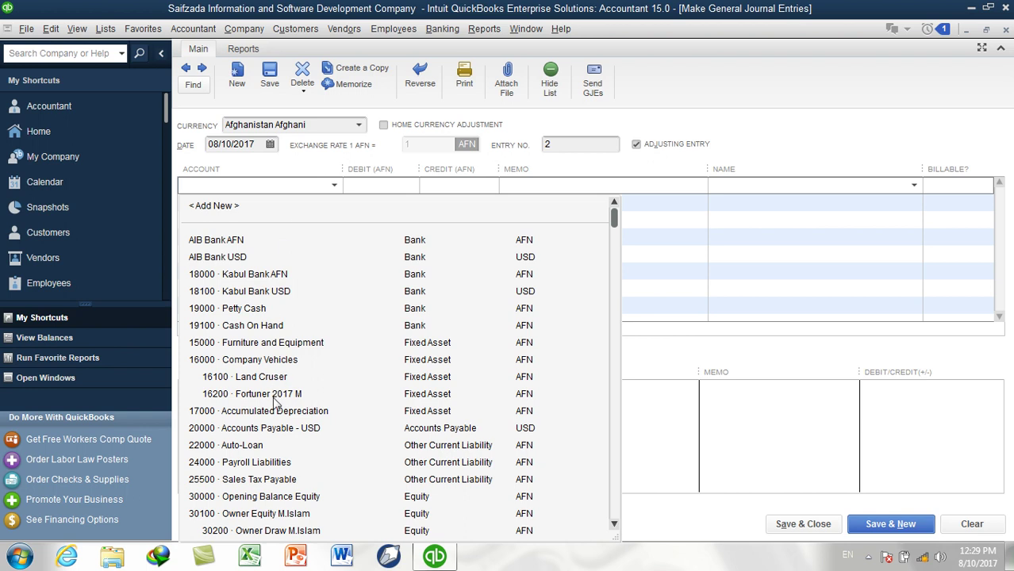
pyautogui.click(214, 205)
pyautogui.click(314, 263)
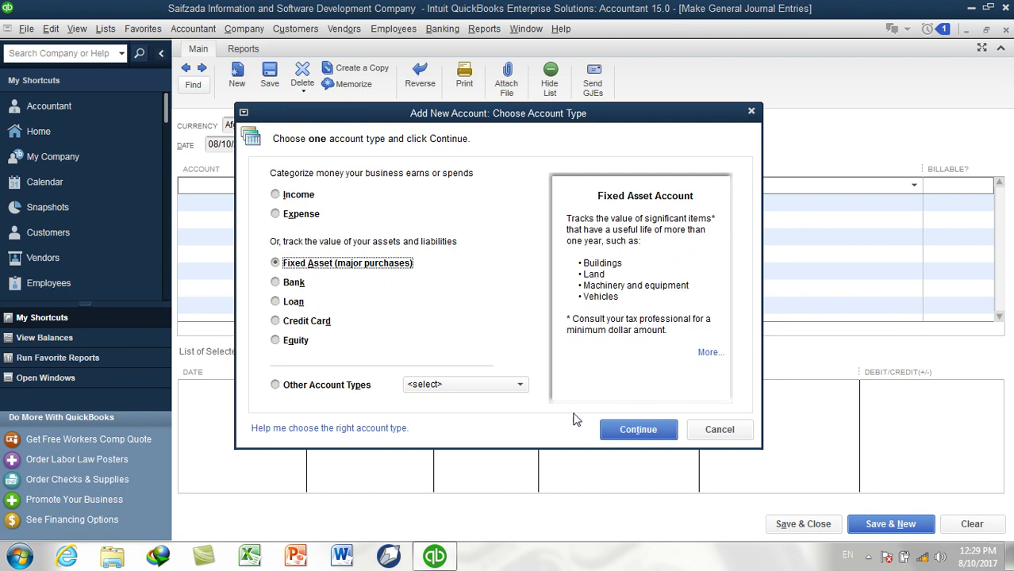
pyautogui.click(638, 429)
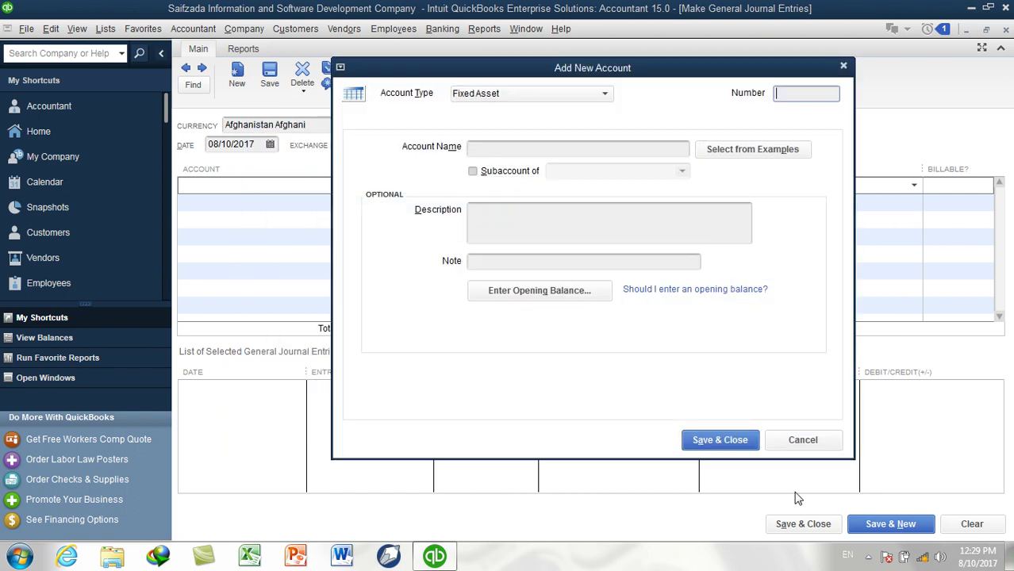
pyautogui.click(801, 438)
# Look up 16100 Land Cruser in the Chart of Accounts, then close the list
pyautogui.click(106, 28)
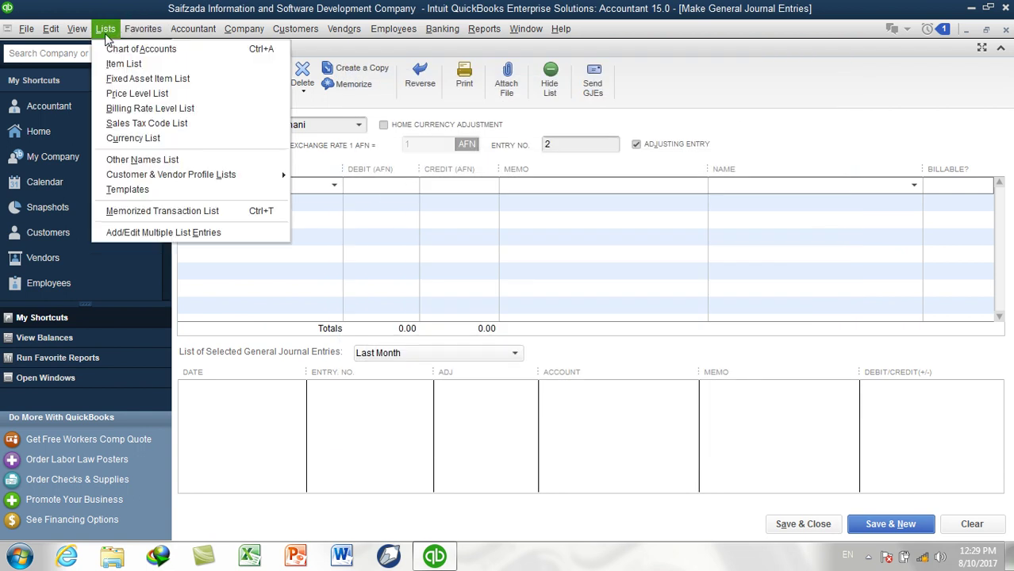
pyautogui.click(119, 49)
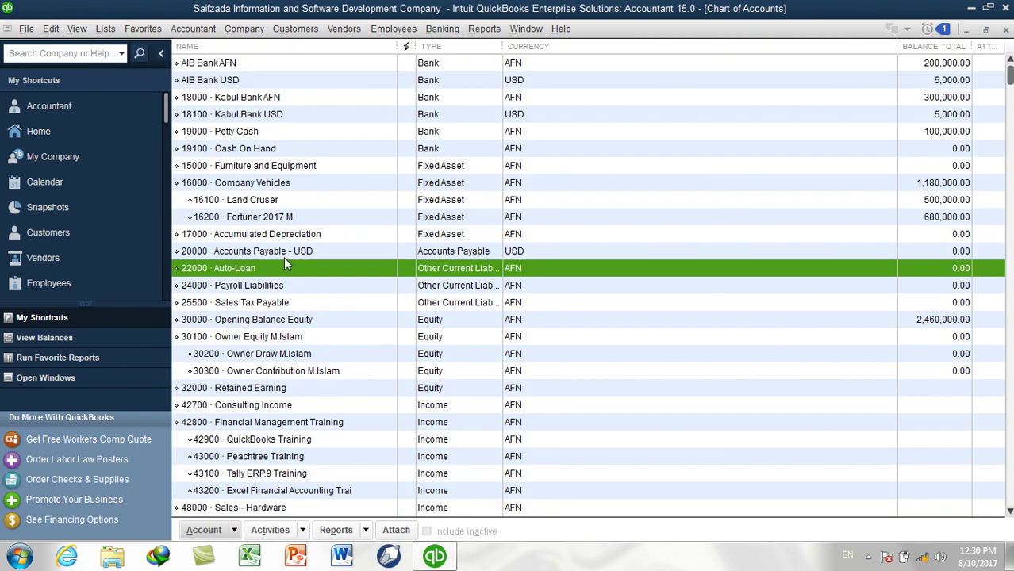
pyautogui.click(315, 200)
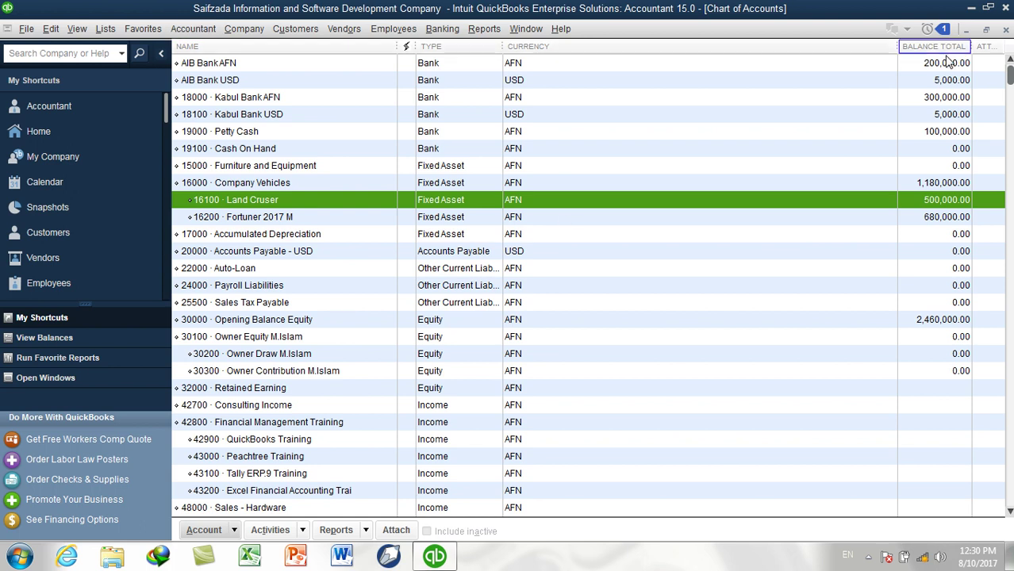
pyautogui.click(1006, 30)
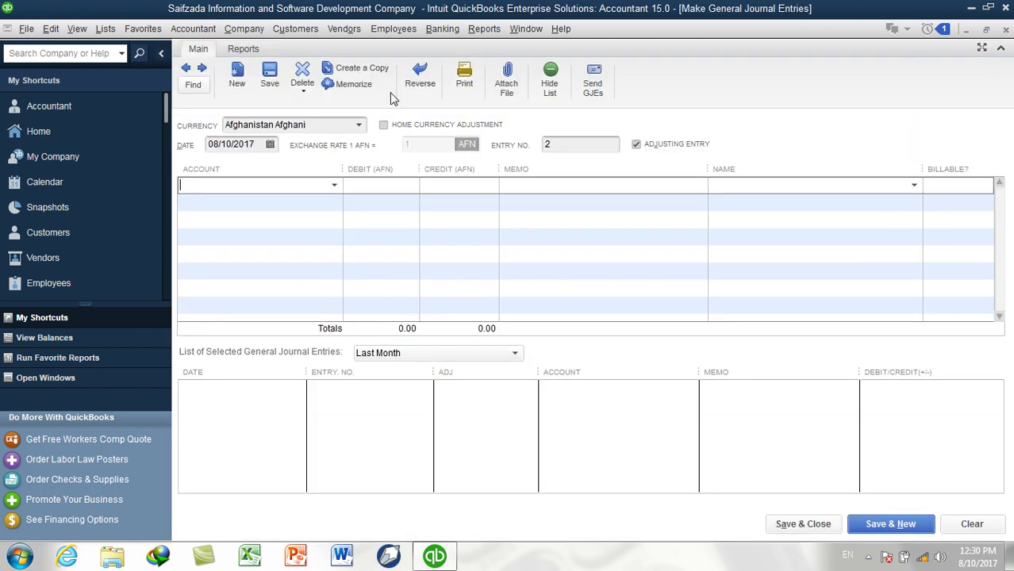
# From the first journal line, add Fixed Asset account 16150 named Land Cruser 2017 M
pyautogui.click(335, 185)
pyautogui.click(279, 220)
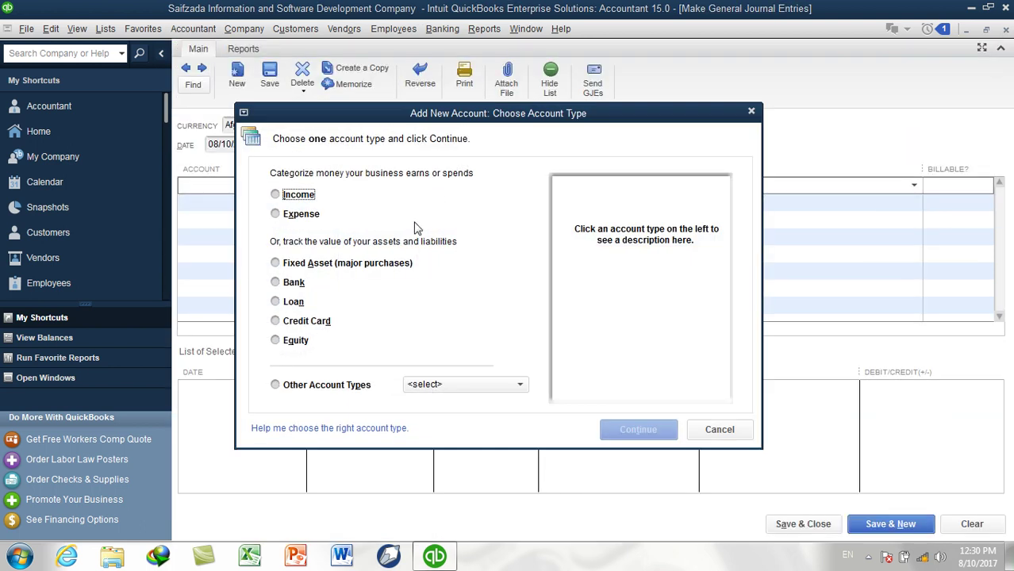
pyautogui.click(366, 266)
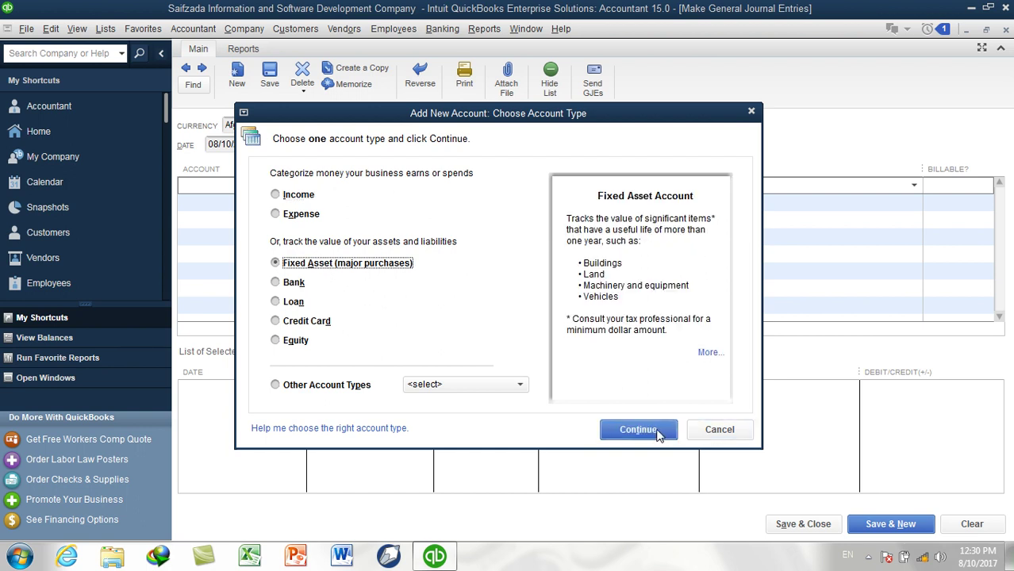
pyautogui.click(660, 428)
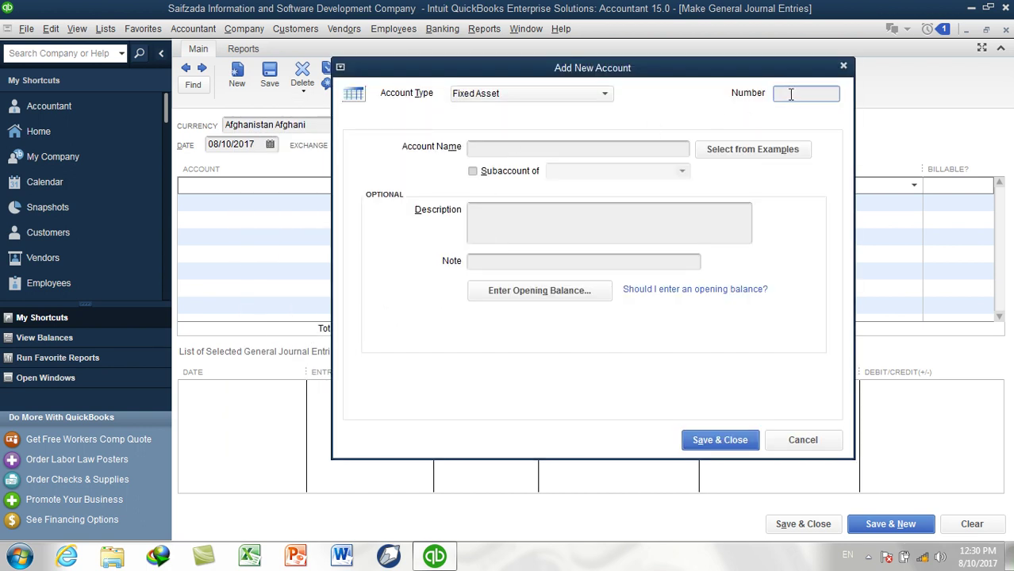
pyautogui.write('16150')
pyautogui.click(580, 148)
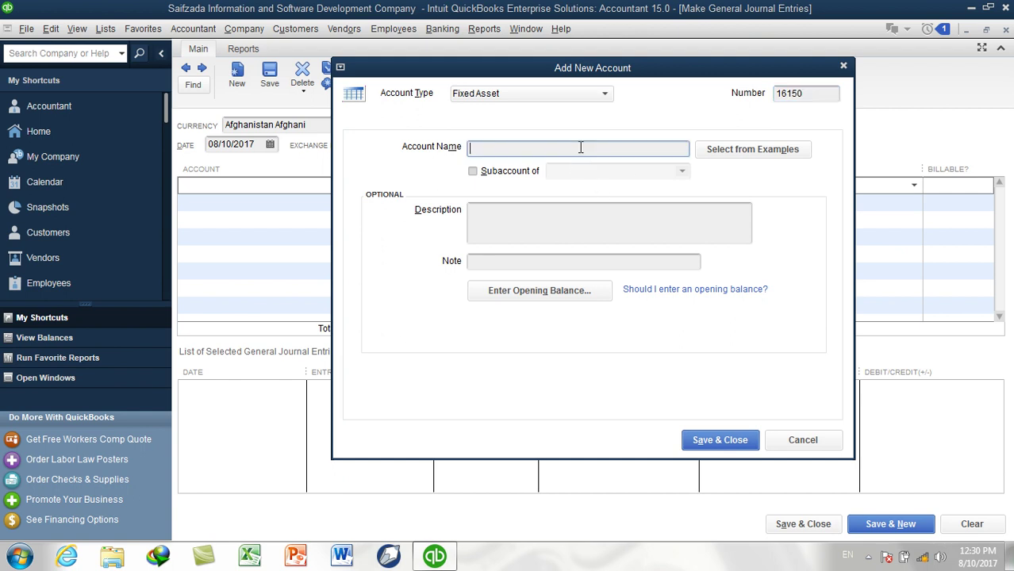
pyautogui.write('La')
pyautogui.write('nd Sc')
pyautogui.press('BackSpace')
pyautogui.press('BackSpace')
pyautogui.press('BackSpace')
pyautogui.write('Cr')
pyautogui.press('BackSpace')
pyautogui.press('BackSpace')
pyautogui.write('C')
# Make it a subaccount of 16000 Company Vehicles and save it
pyautogui.click(495, 171)
pyautogui.click(682, 172)
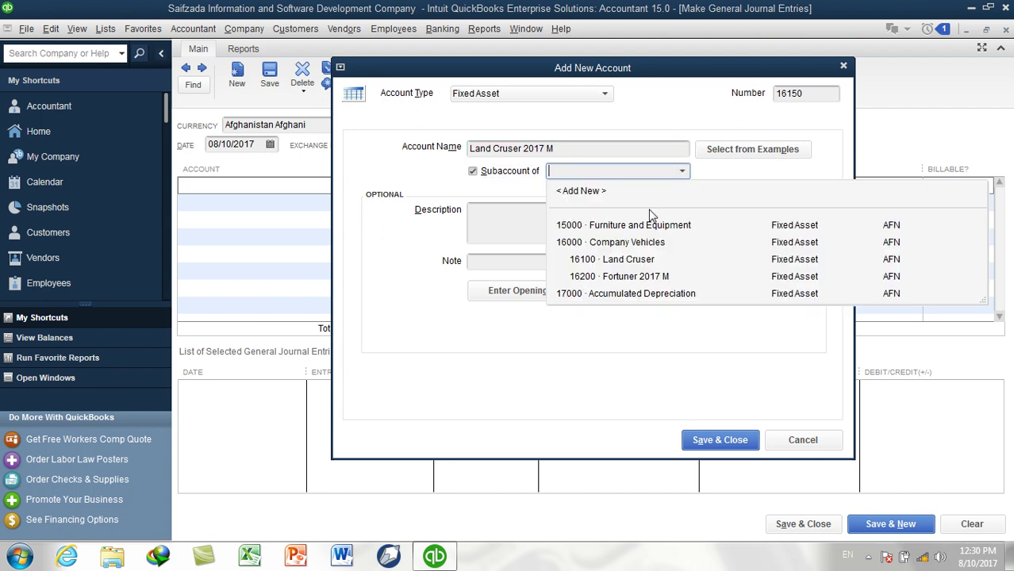
pyautogui.click(626, 244)
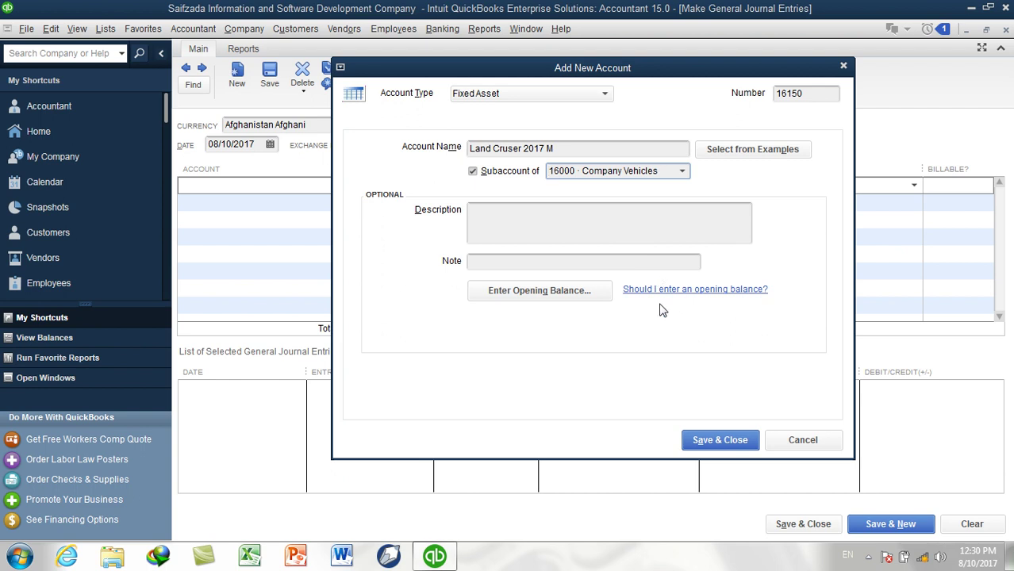
pyautogui.click(713, 435)
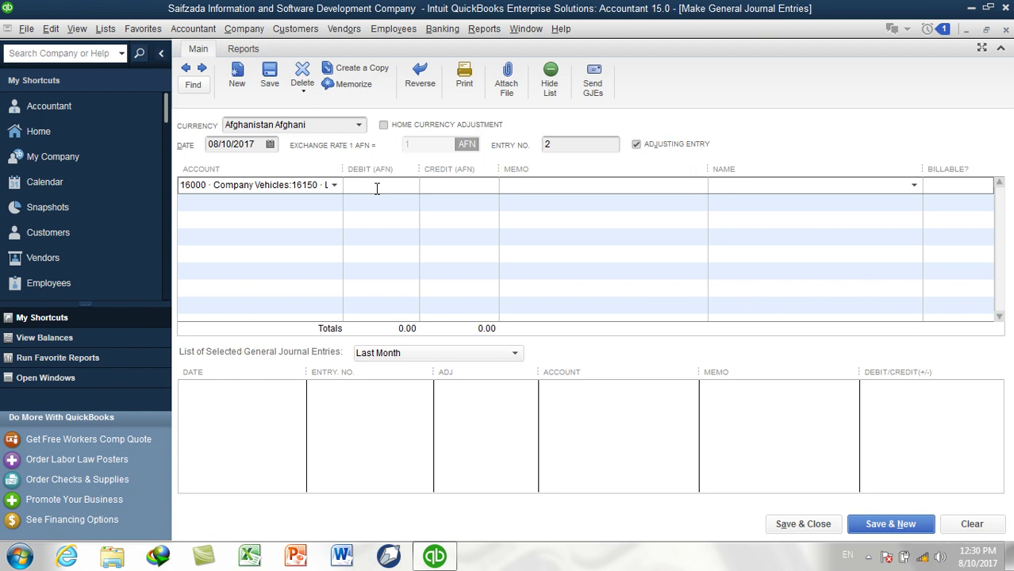
# Debit Land Cruser 2017 M 15,000 and credit AIB Bank USD 5,000 on line two
pyautogui.write('15,000')
pyautogui.press('Tab')
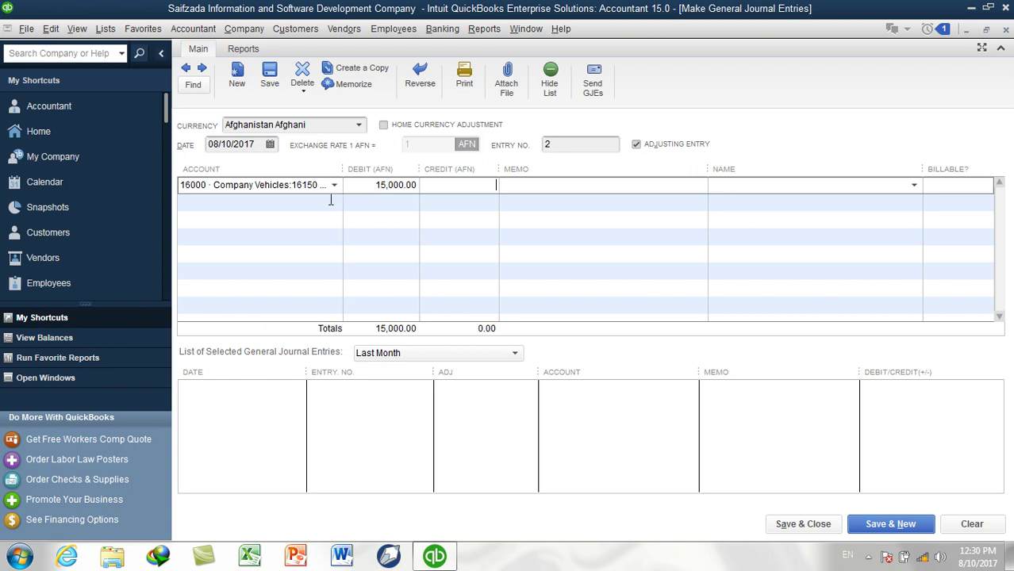
pyautogui.click(338, 204)
pyautogui.click(334, 201)
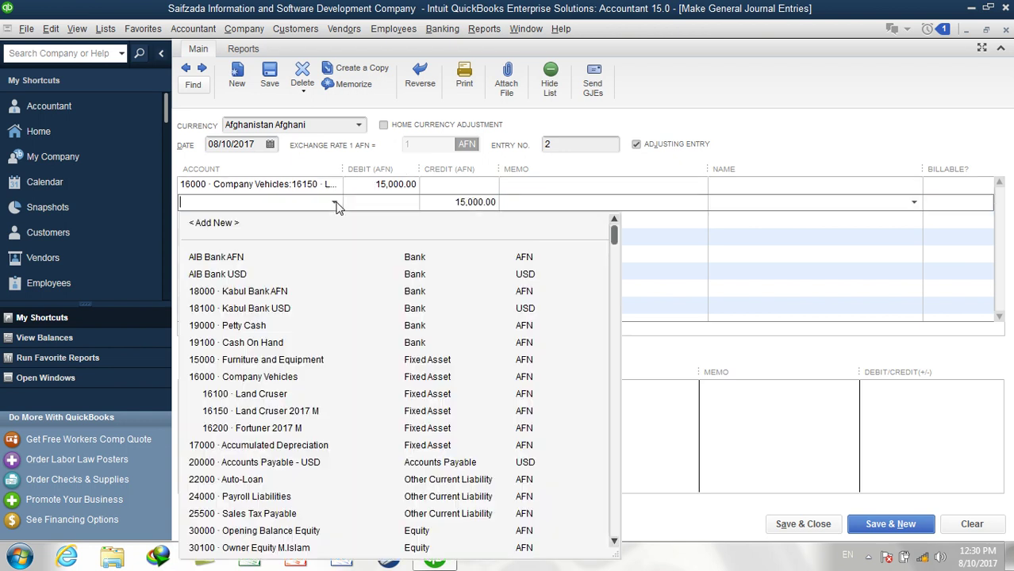
pyautogui.click(244, 276)
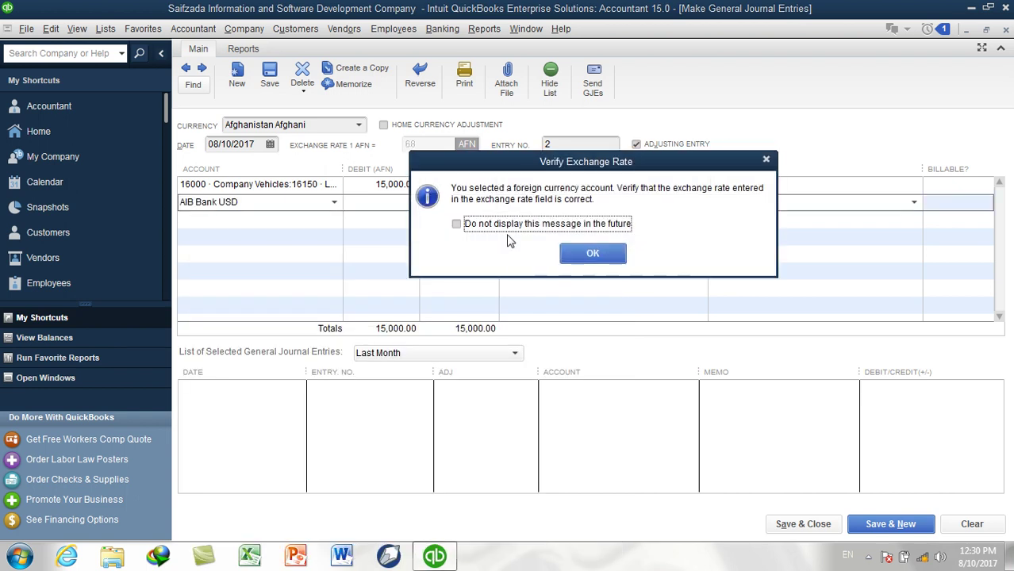
pyautogui.click(514, 251)
pyautogui.moveTo(456, 199); pyautogui.dragTo(508, 202)
pyautogui.write('50000000000')
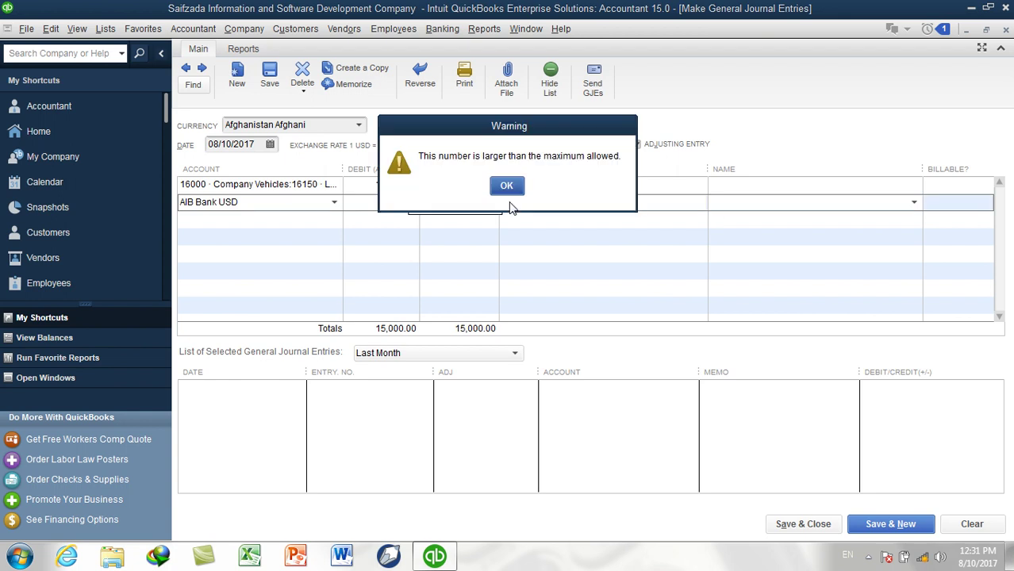
pyautogui.press('Return')
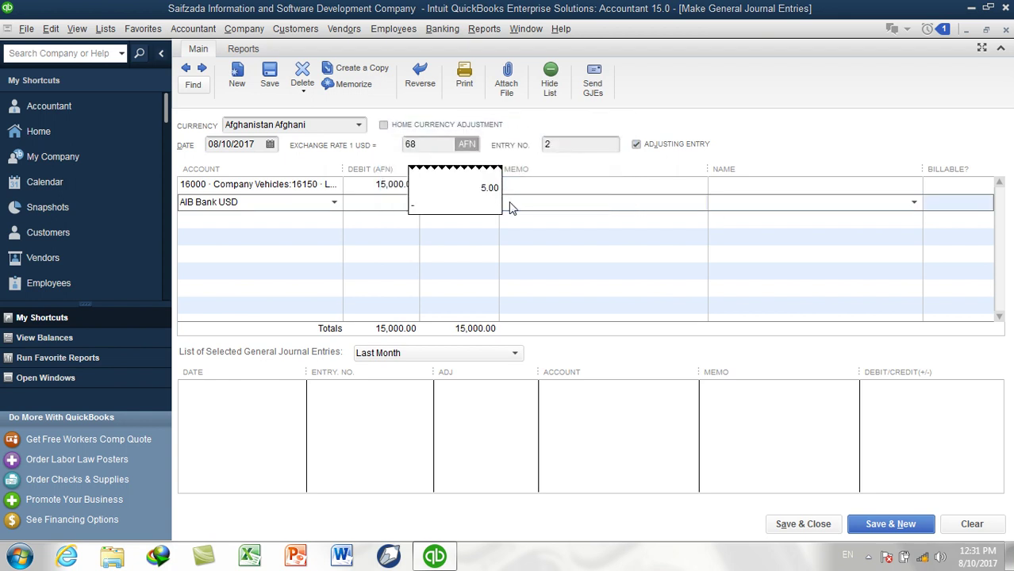
pyautogui.write('000')
pyautogui.click(276, 218)
# Put 18100 Kabul Bank USD on line three and select its credit amount
pyautogui.click(334, 222)
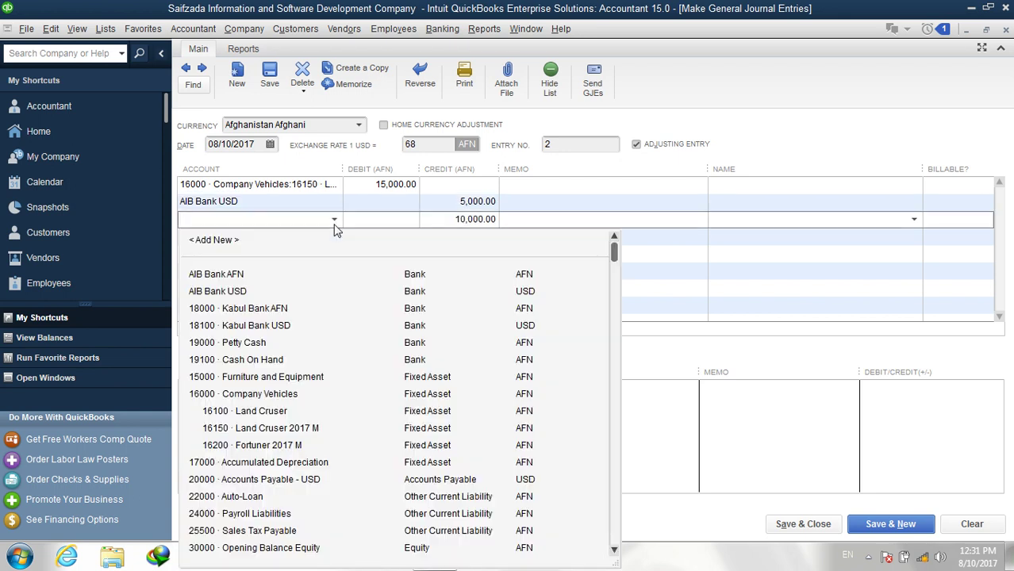
pyautogui.click(293, 325)
pyautogui.click(449, 221)
# Credit 22000 Auto-Loan on line four with memo 'Rs 5000 USD Received as Loan From AIB' and save
pyautogui.write('5000')
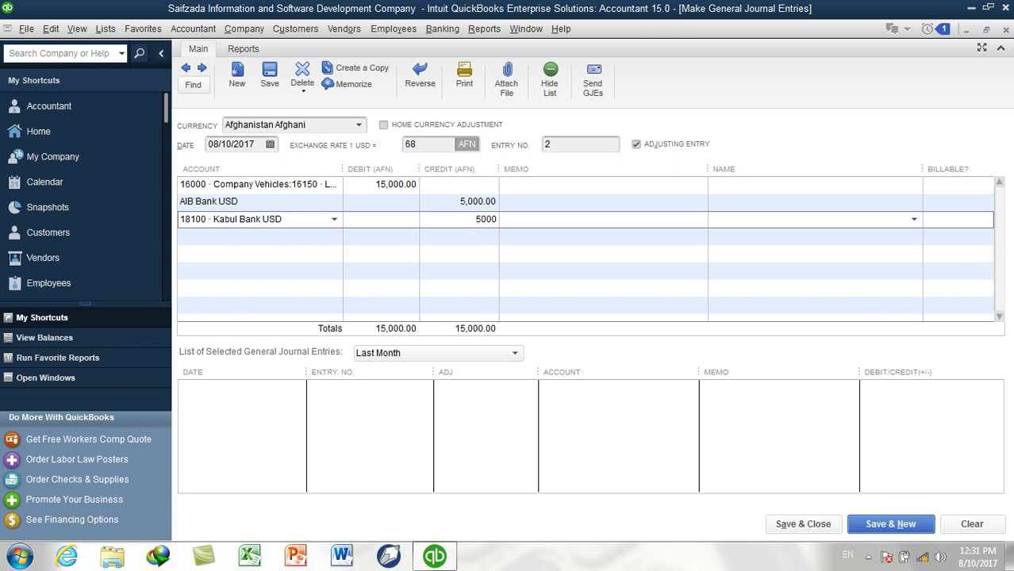
pyautogui.click(284, 237)
pyautogui.click(334, 237)
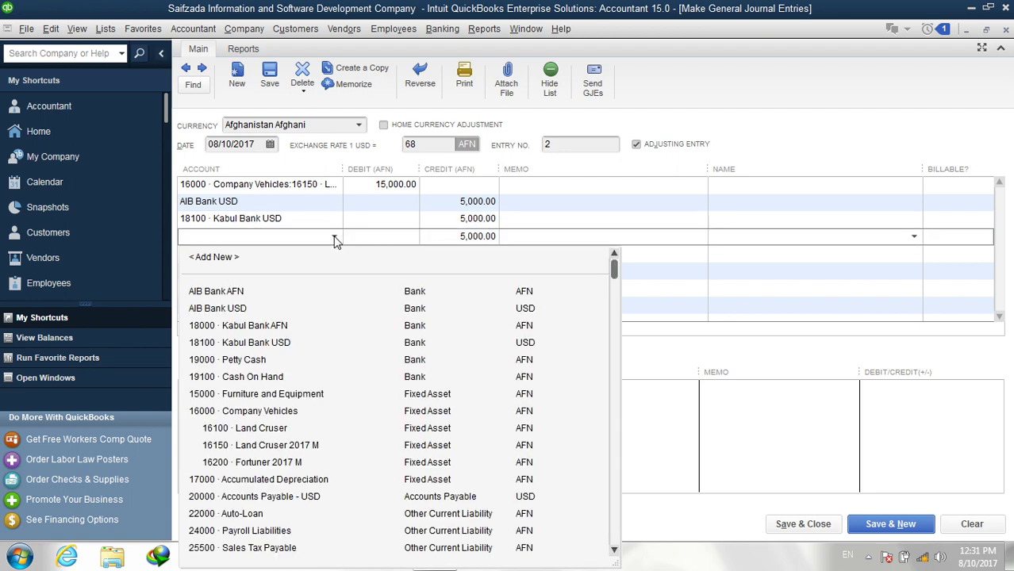
pyautogui.scroll(-2, 315, 423)
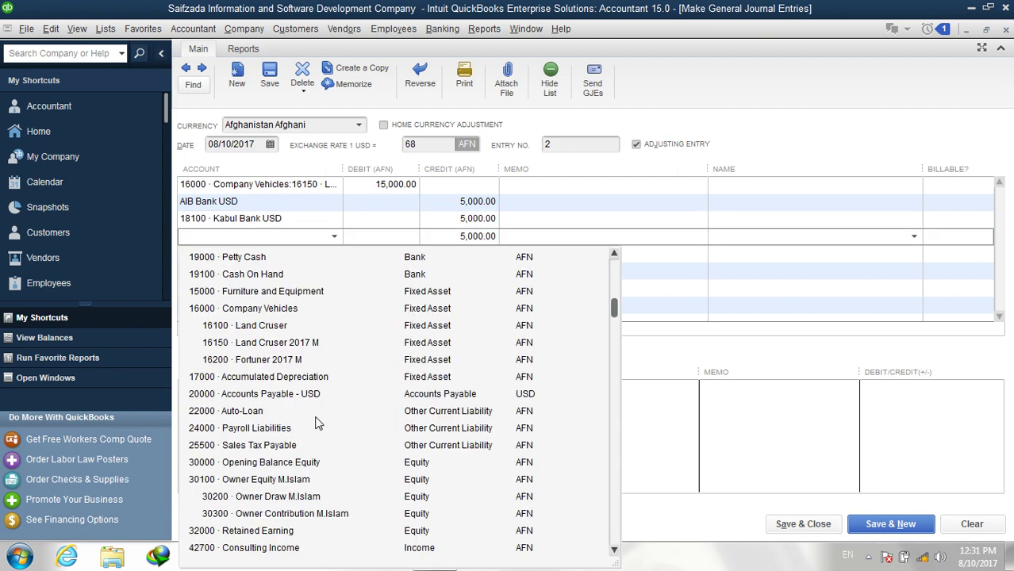
pyautogui.click(262, 411)
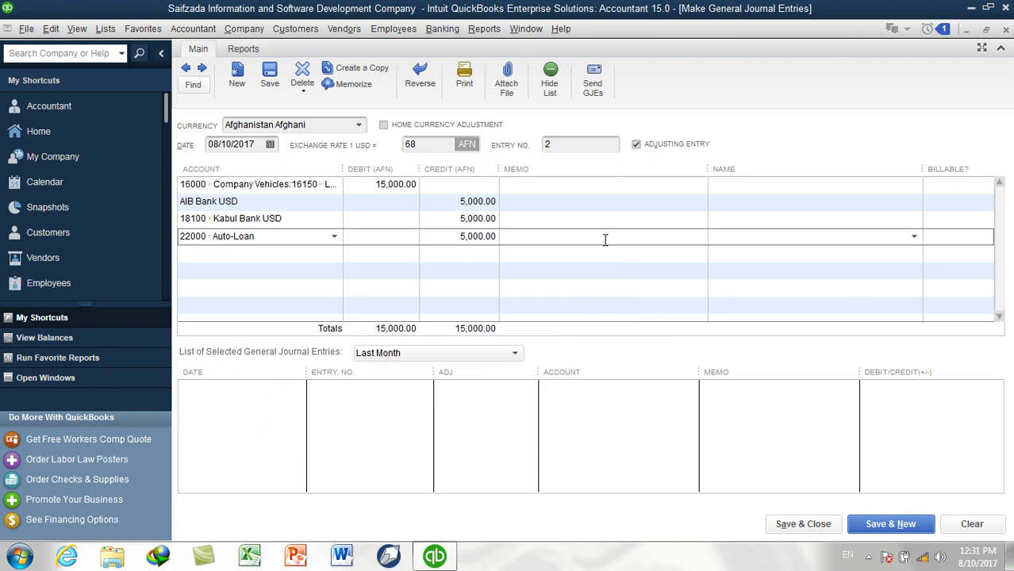
pyautogui.write('Rs 5000 USD Rec')
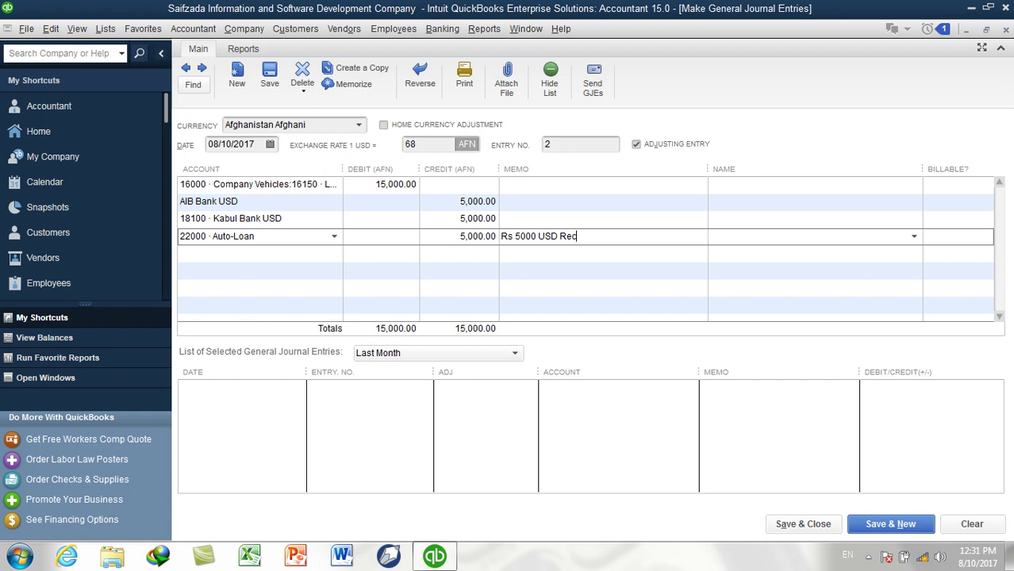
pyautogui.write('eived as Loan From AIB')
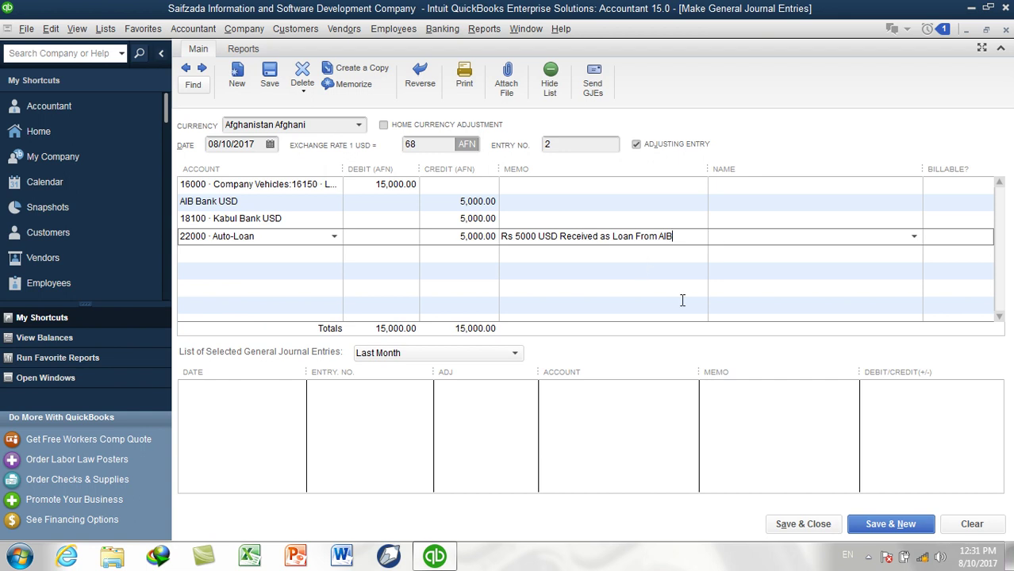
pyautogui.click(798, 535)
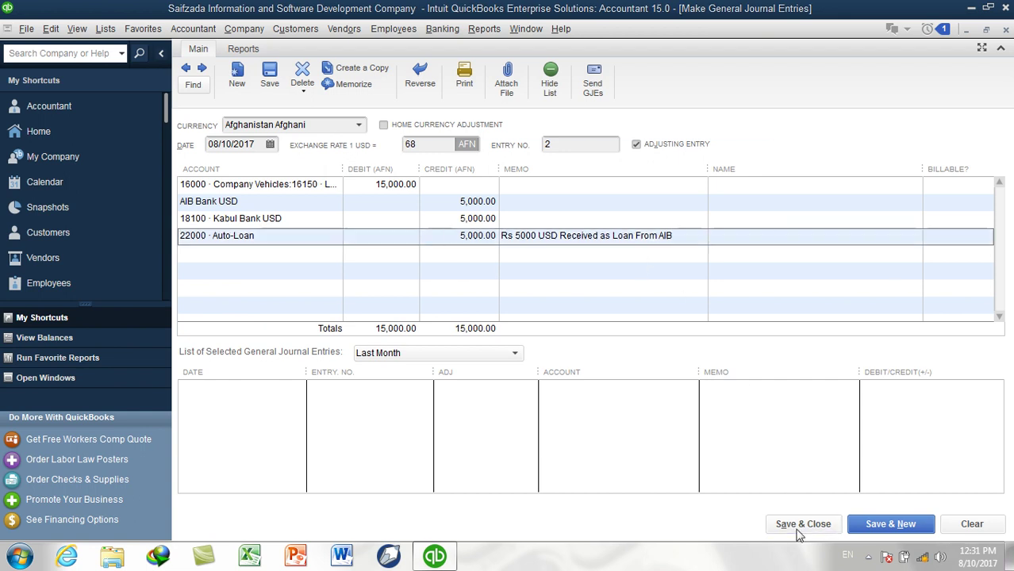
# Silence the fixed asset message, then review AIB Bank USD and Auto-Loan balances in the Chart of Accounts
pyautogui.click(549, 247)
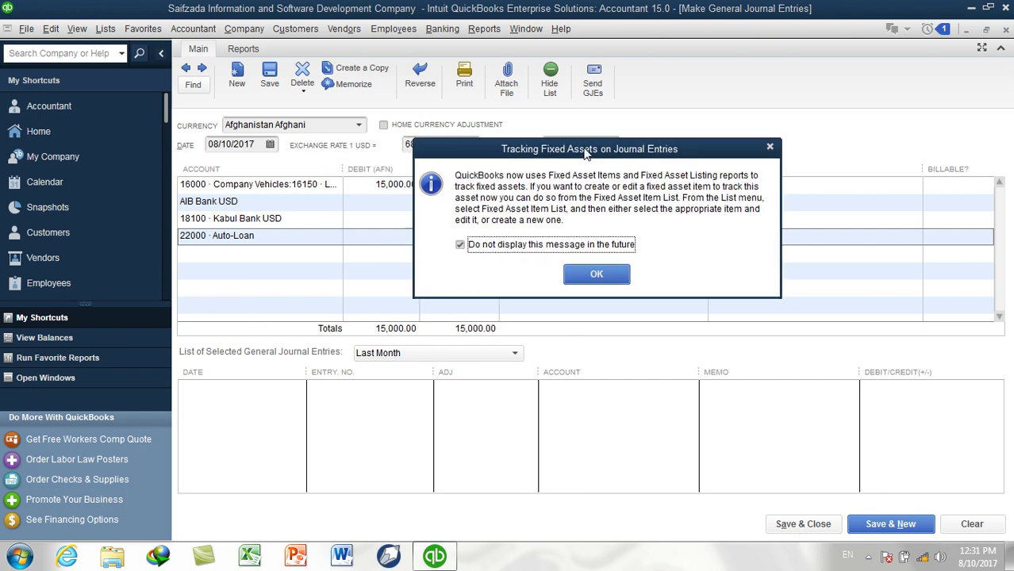
pyautogui.click(613, 258)
pyautogui.click(105, 29)
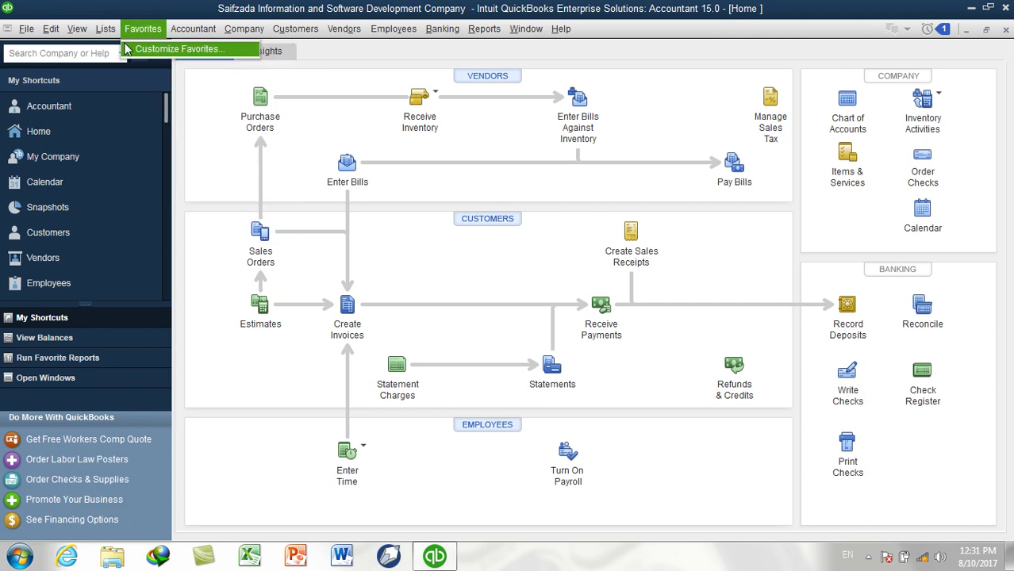
pyautogui.click(127, 49)
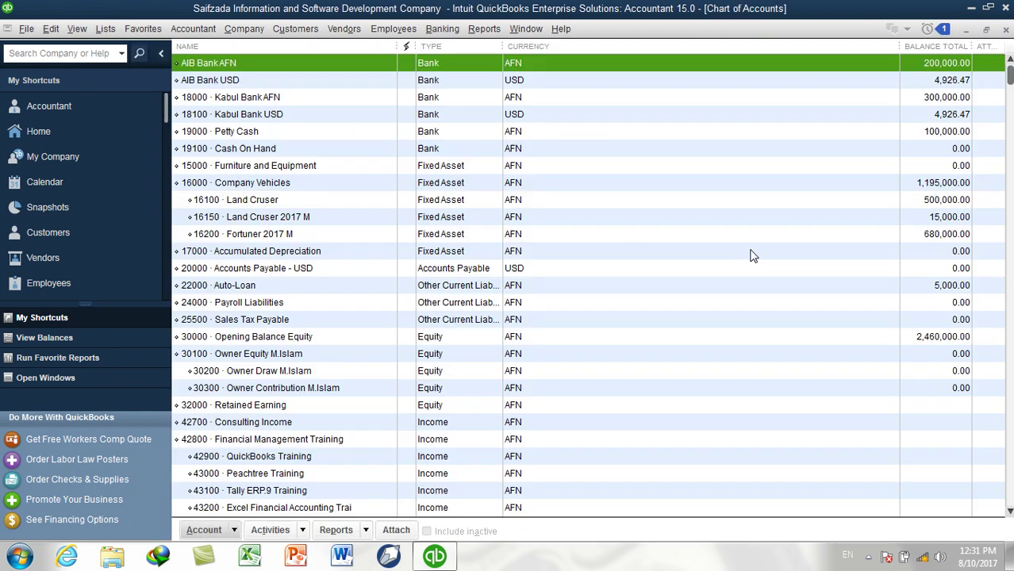
pyautogui.click(235, 80)
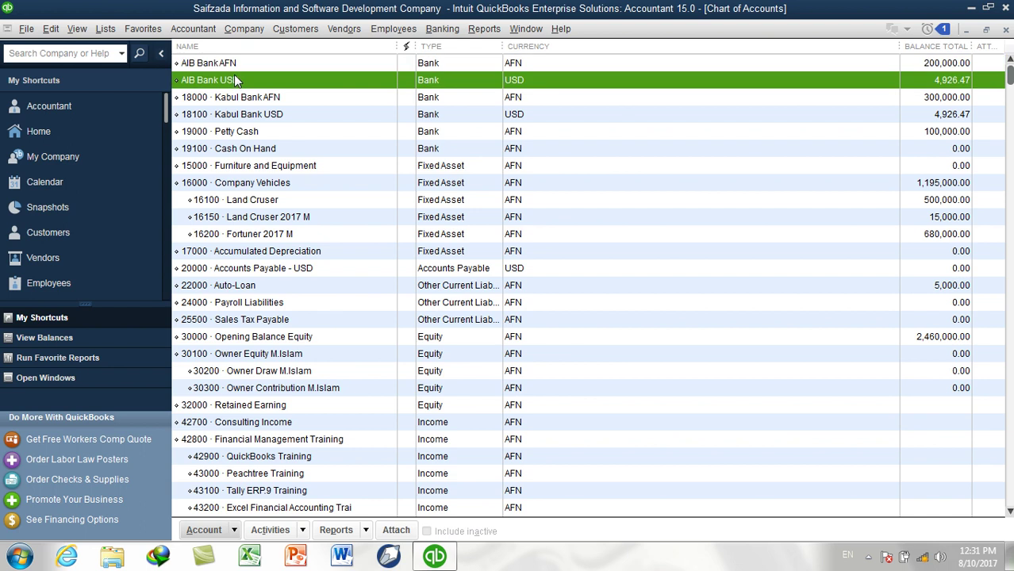
pyautogui.click(255, 286)
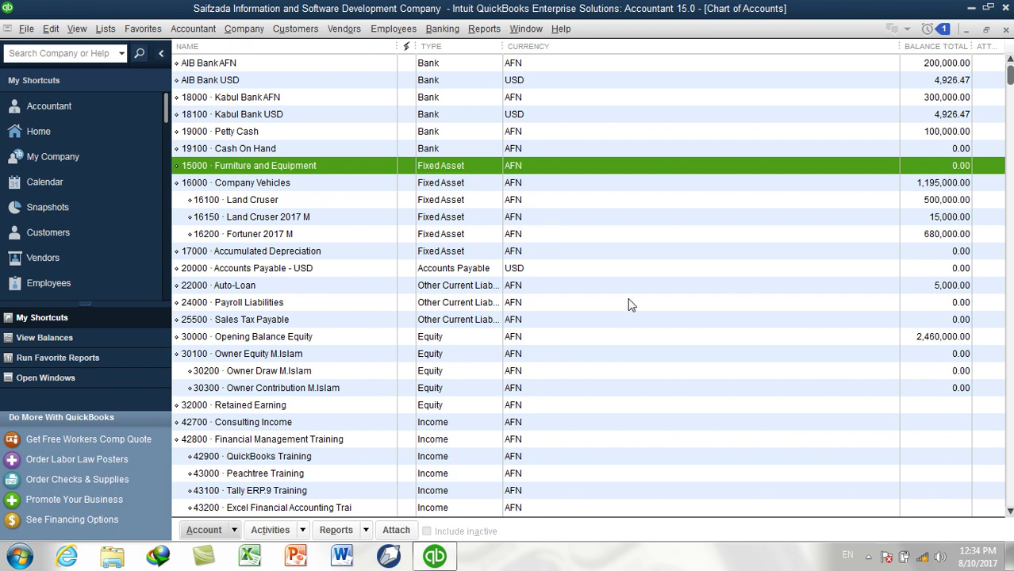
pyautogui.scroll(-5, 625, 305)
pyautogui.scroll(5, 625, 303)
# Edit account 16300 and change its name from Truk to Truck
pyautogui.click(249, 287)
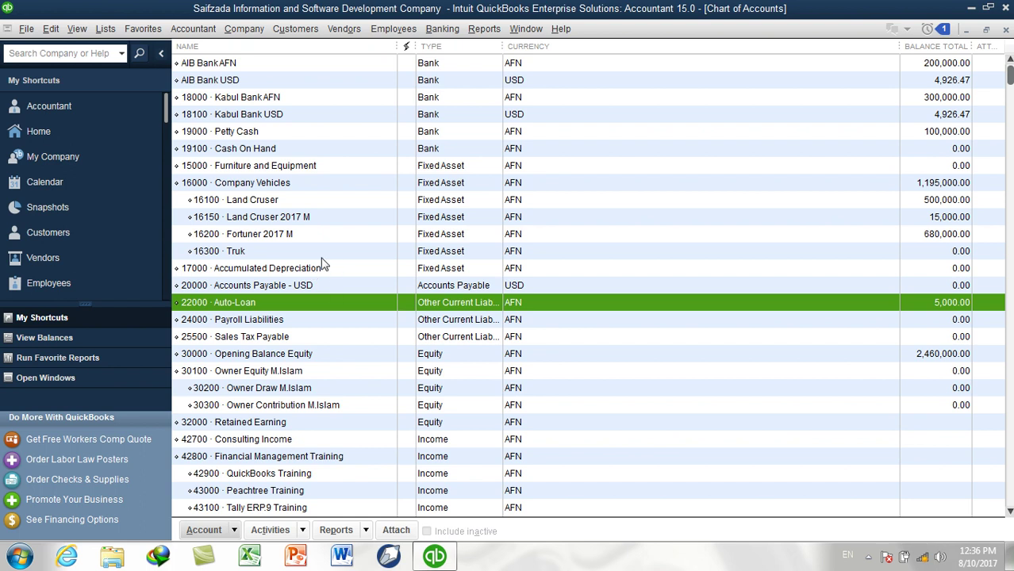
pyautogui.rightClick(303, 251)
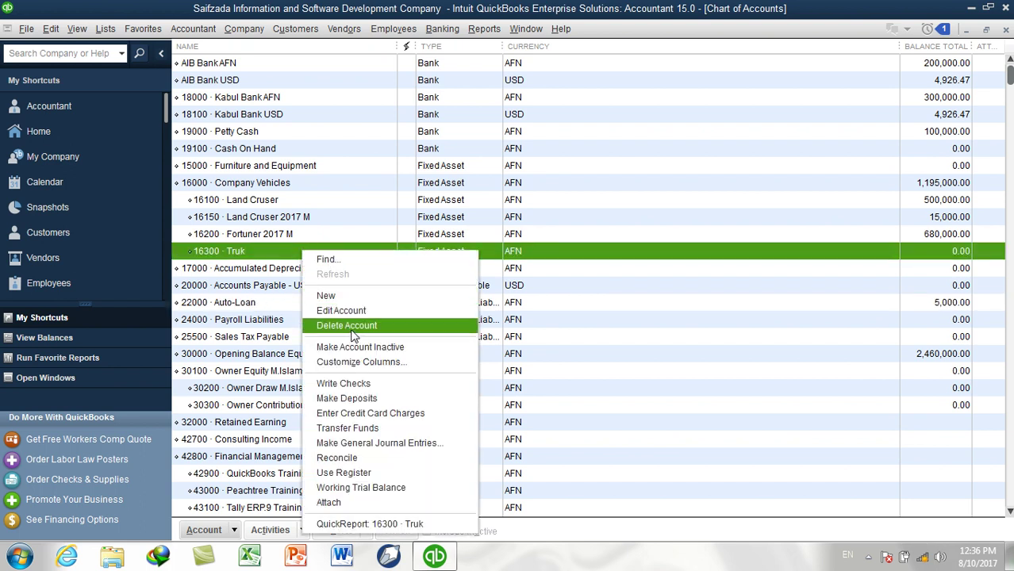
pyautogui.click(345, 310)
pyautogui.click(321, 110)
pyautogui.write('c')
pyautogui.click(542, 401)
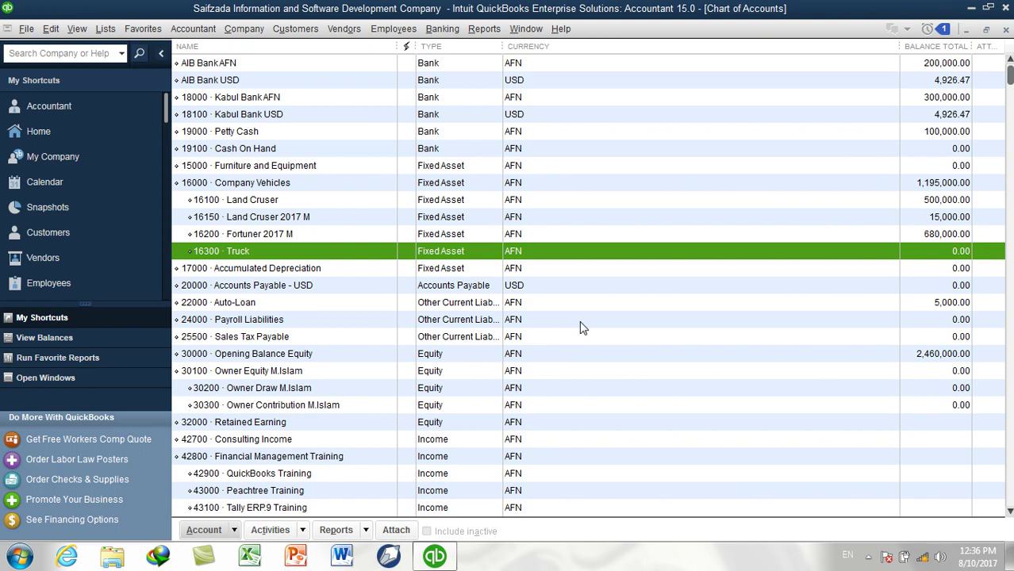
pyautogui.click(215, 82)
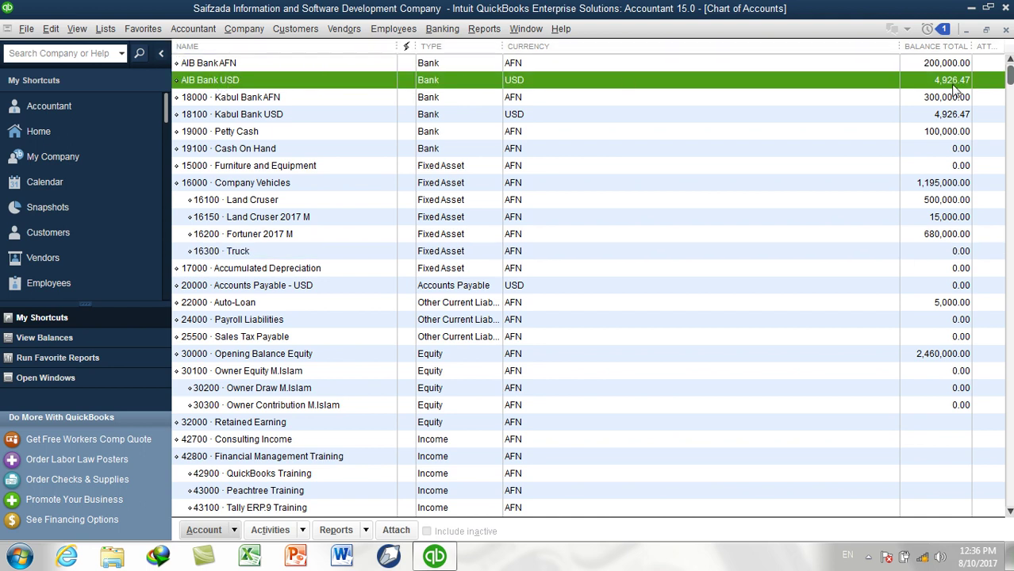
pyautogui.click(293, 117)
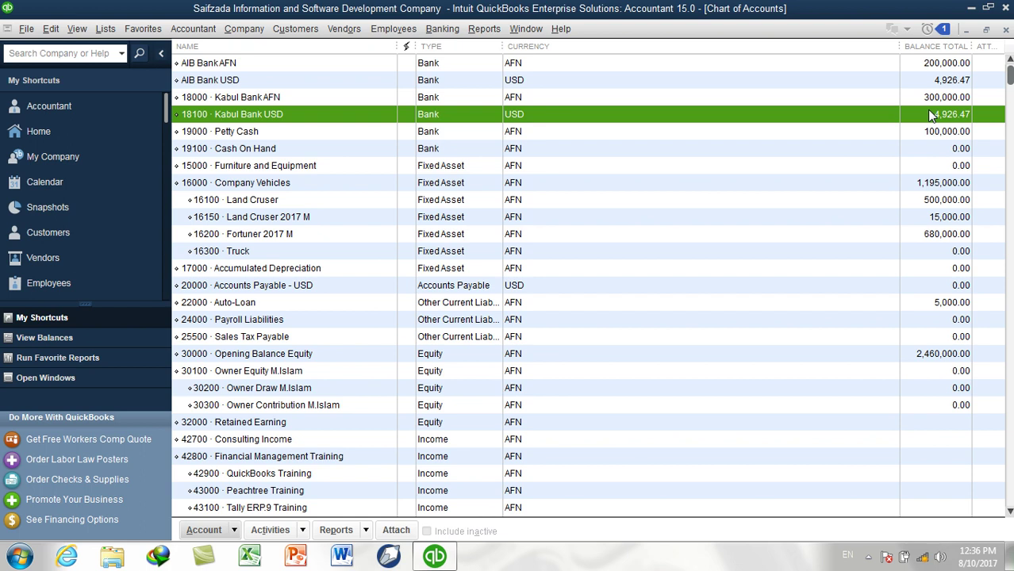
pyautogui.click(240, 306)
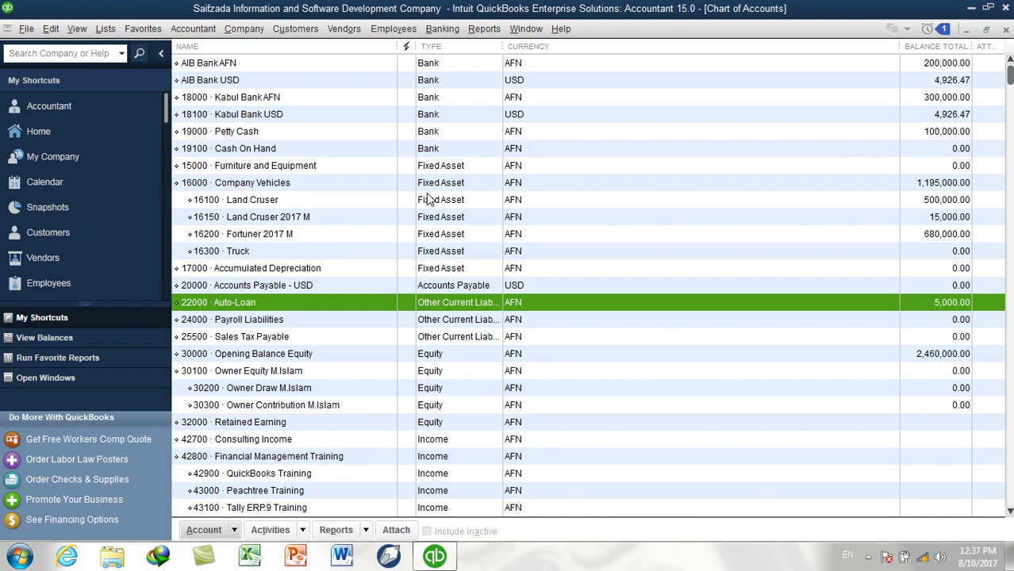
pyautogui.press('super+r')
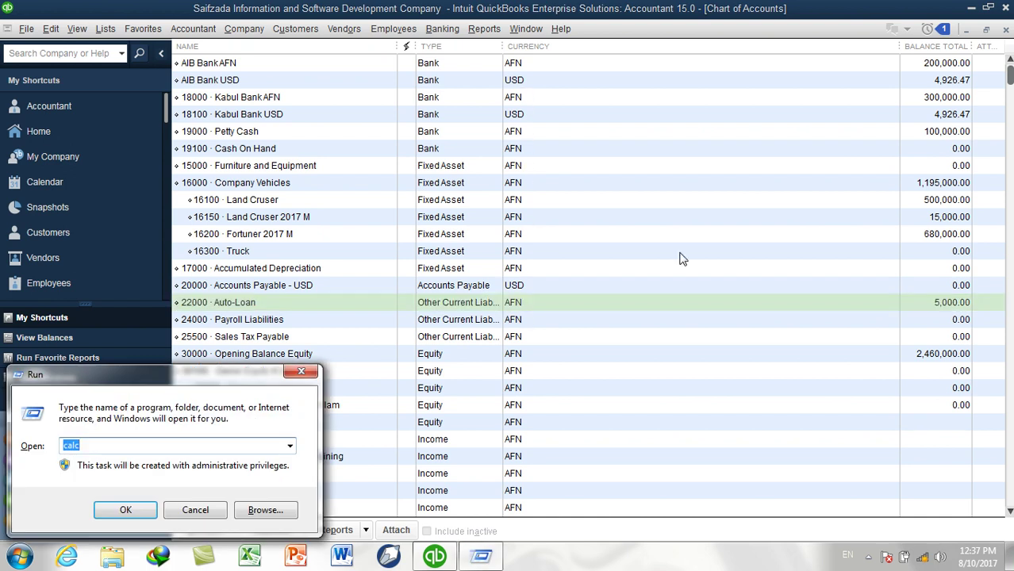
pyautogui.press('Return')
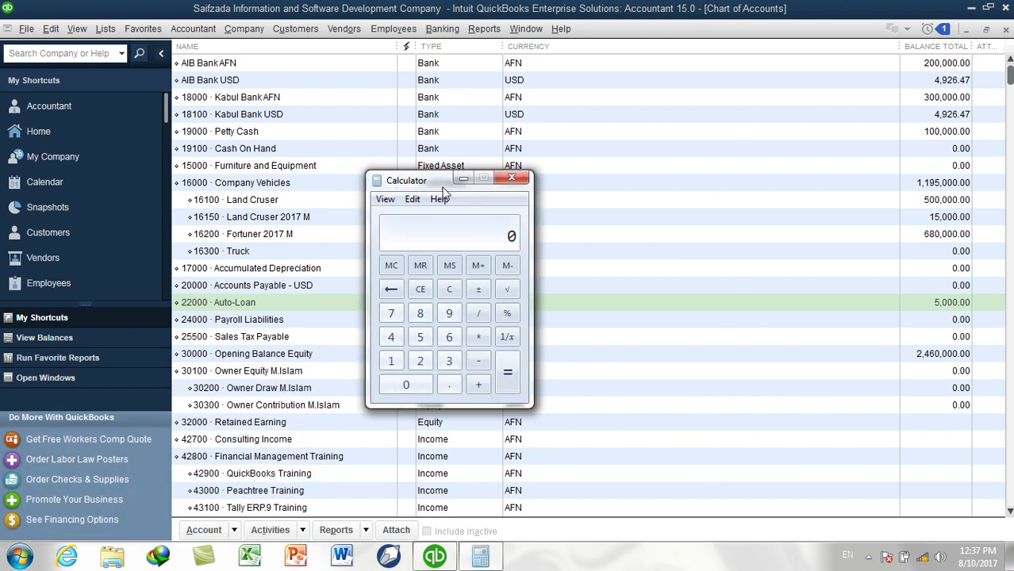
pyautogui.moveTo(438, 187); pyautogui.dragTo(511, 212)
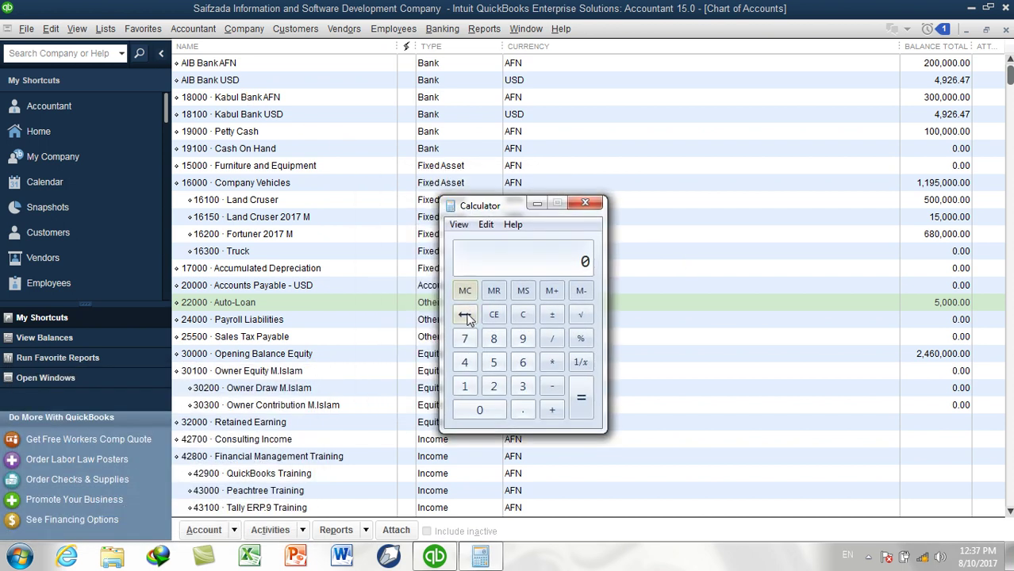
pyautogui.click(493, 363)
pyautogui.click(479, 410)
pyautogui.click(479, 410)
pyautogui.click(479, 410)
pyautogui.click(552, 339)
pyautogui.click(522, 363)
pyautogui.click(493, 339)
pyautogui.click(582, 400)
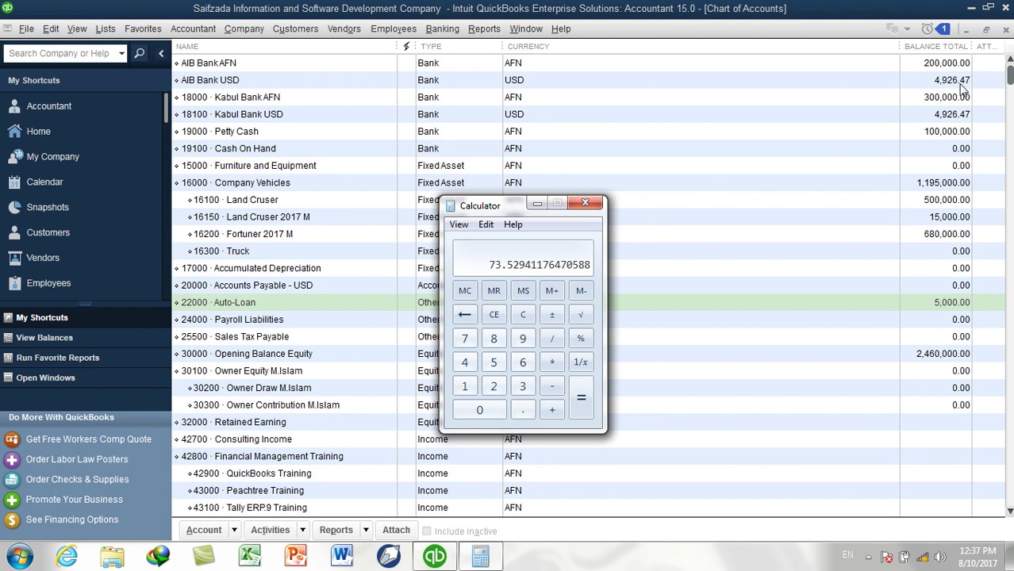
pyautogui.click(555, 414)
pyautogui.click(464, 362)
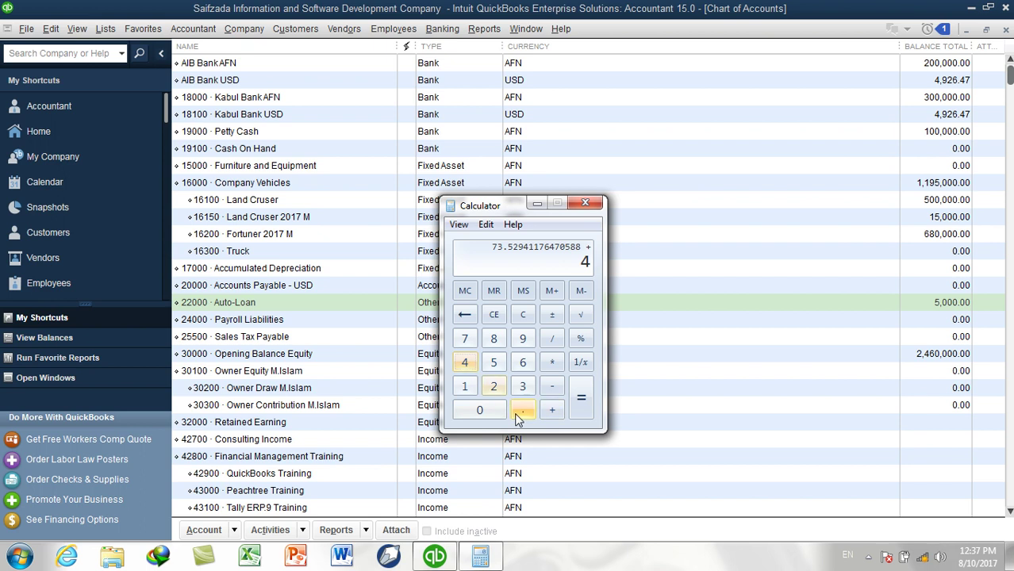
pyautogui.click(522, 338)
pyautogui.click(497, 386)
pyautogui.click(521, 363)
pyautogui.click(521, 409)
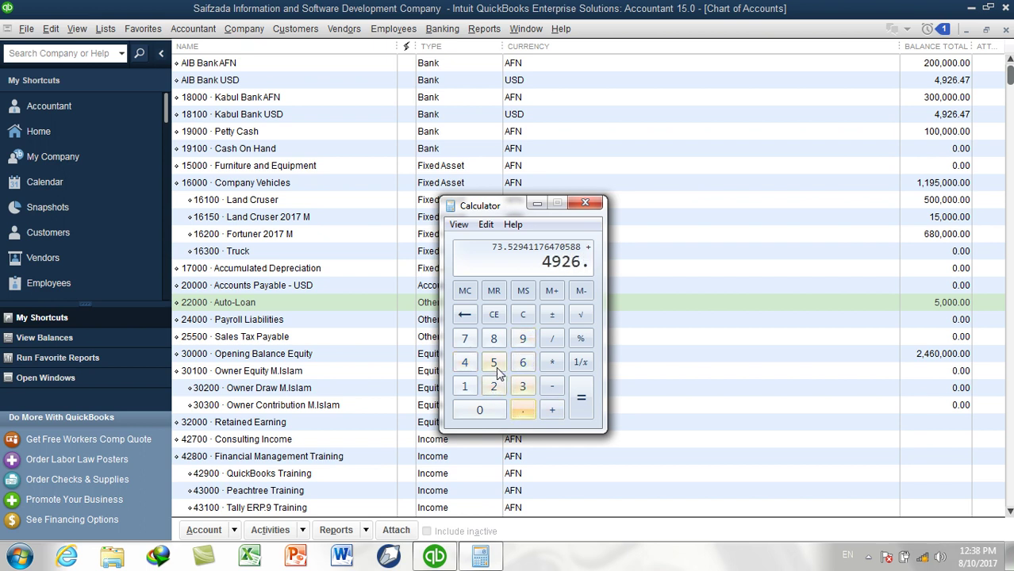
pyautogui.click(464, 362)
pyautogui.click(464, 338)
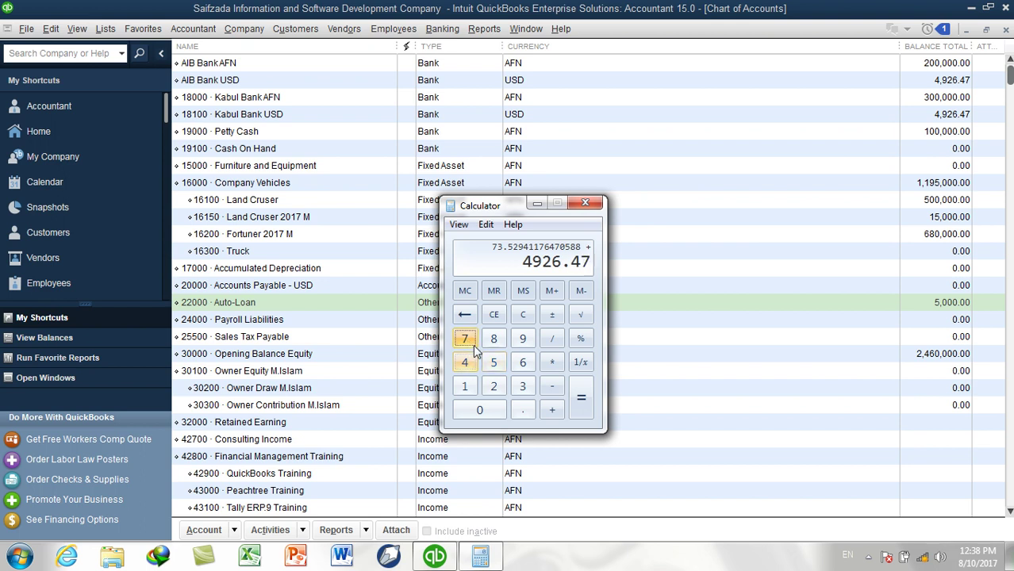
pyautogui.click(581, 401)
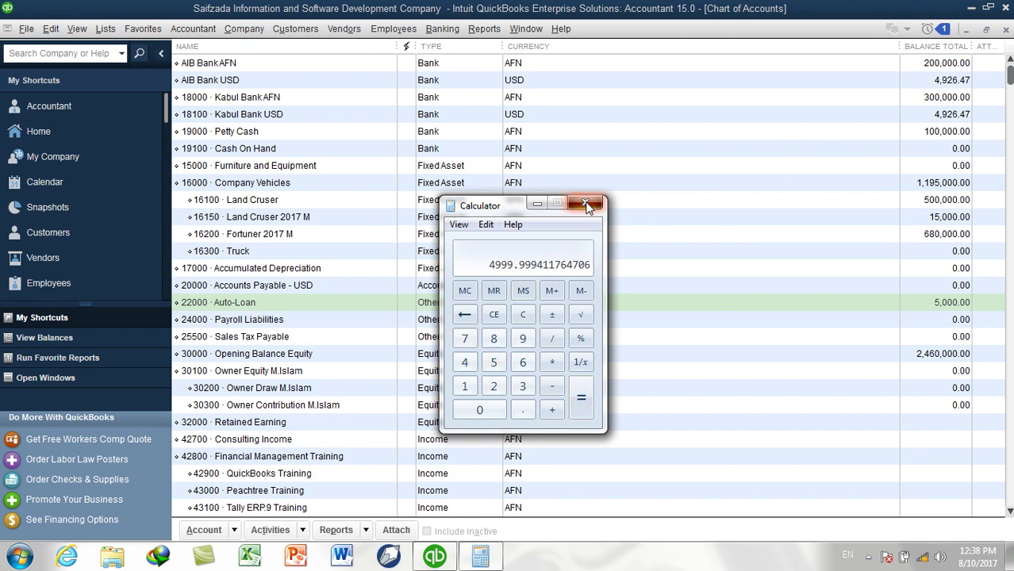
pyautogui.click(586, 204)
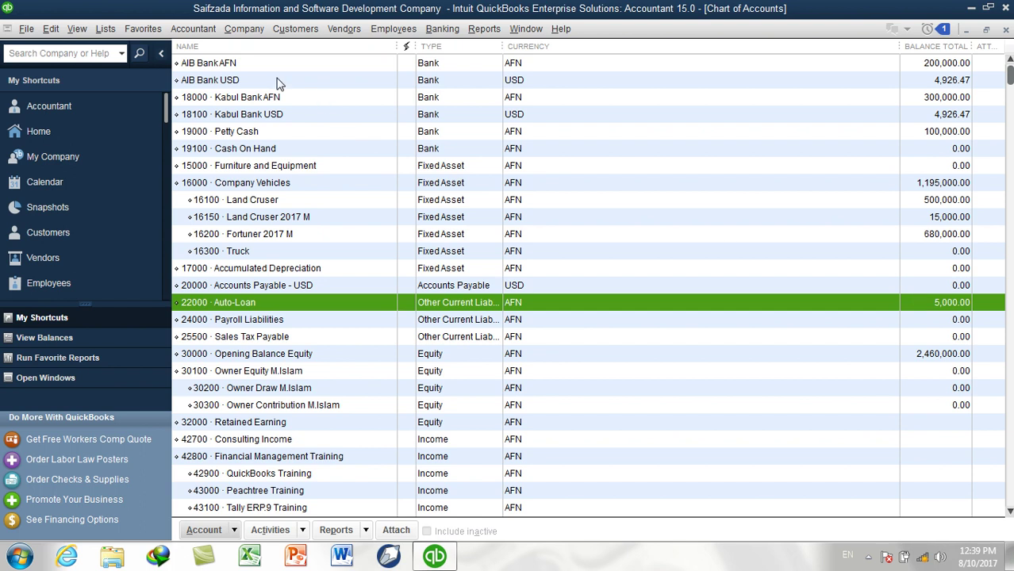
pyautogui.click(193, 29)
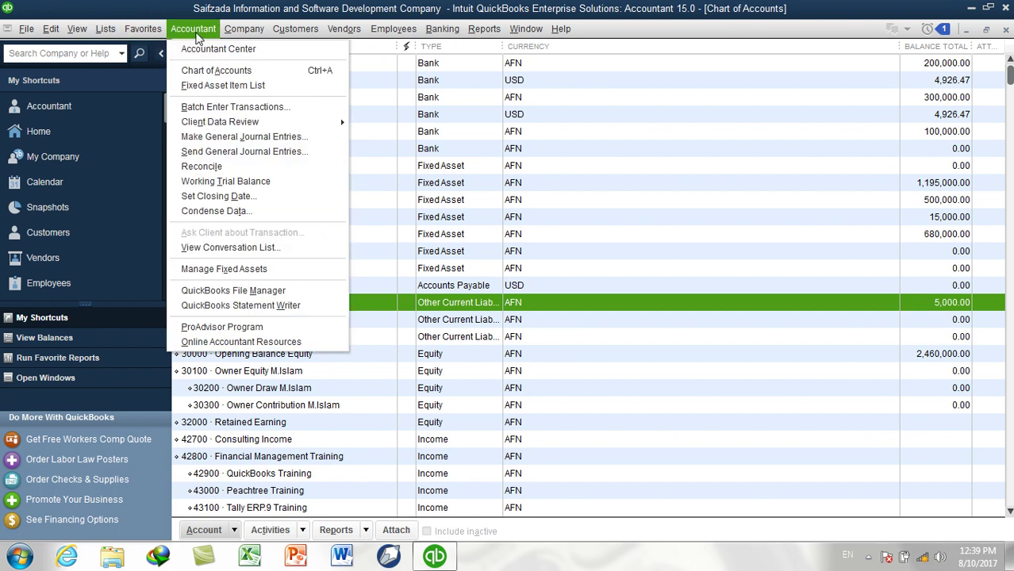
pyautogui.click(230, 137)
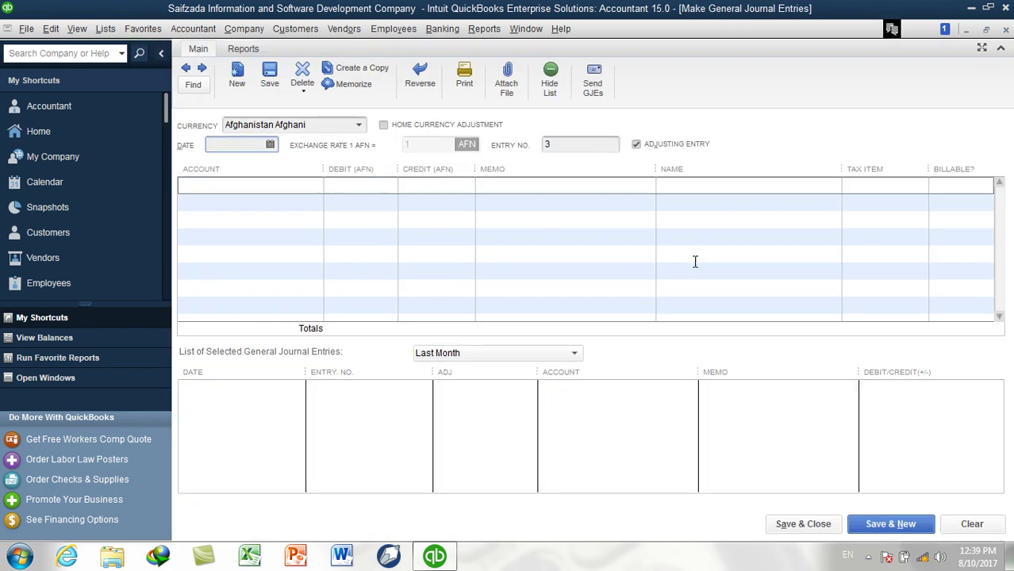
pyautogui.click(360, 127)
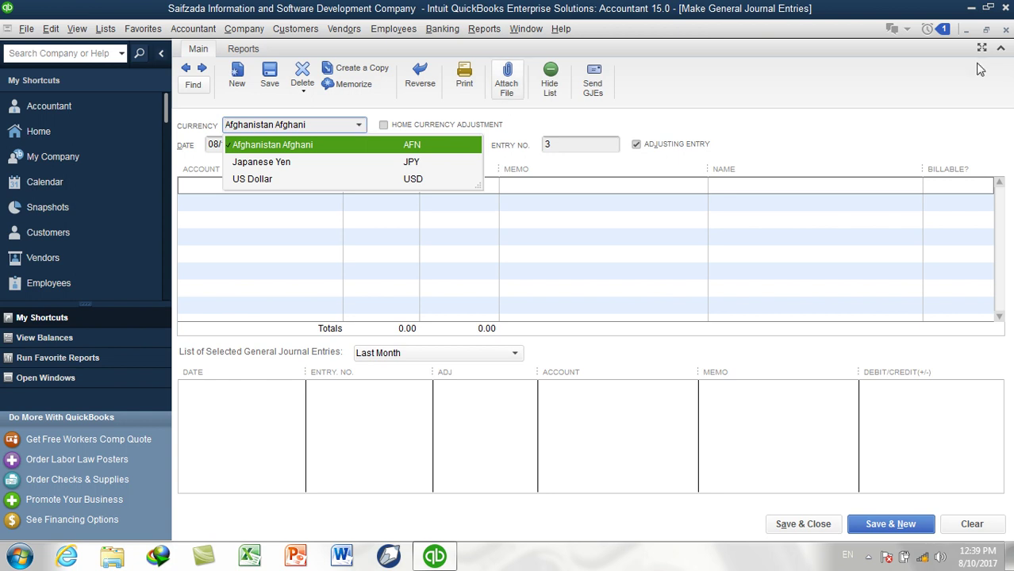
pyautogui.click(1006, 28)
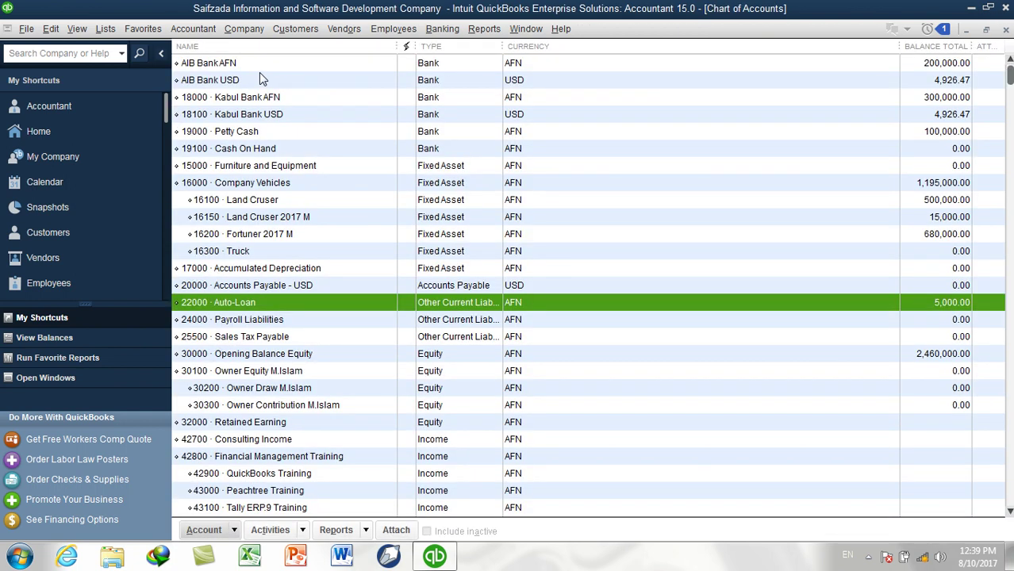
pyautogui.click(233, 65)
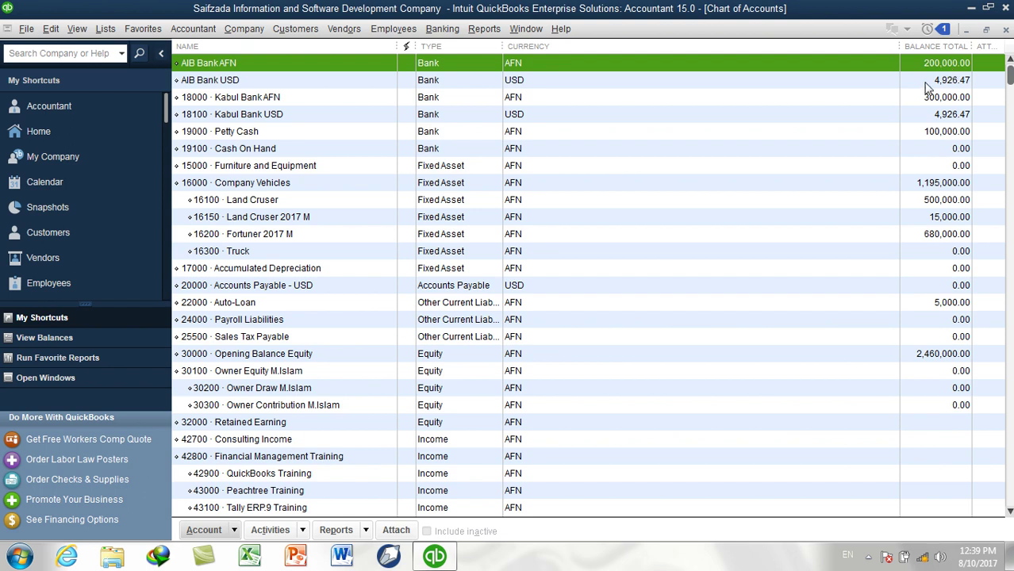
pyautogui.click(922, 135)
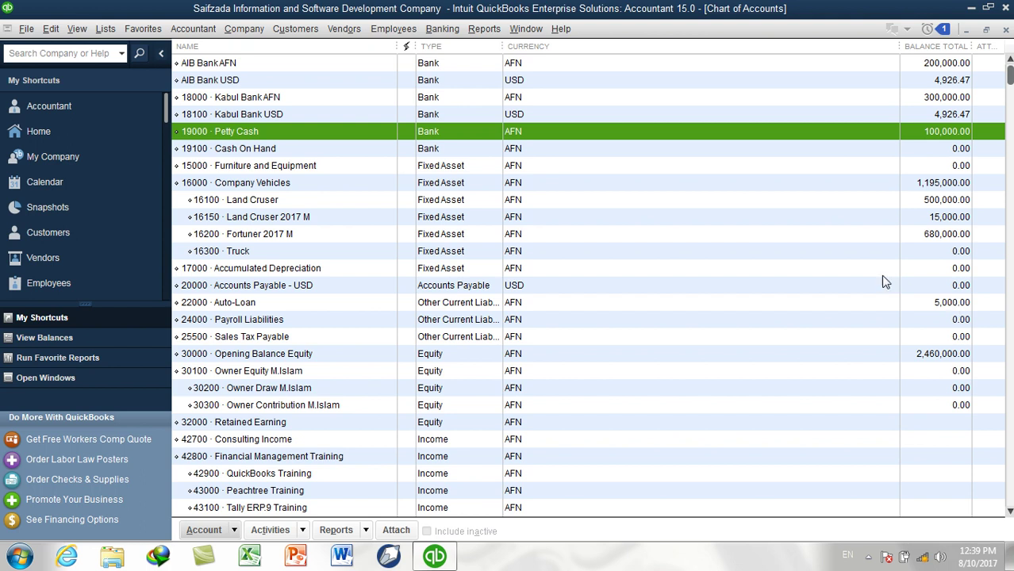
# Start a new general journal entry debiting 16300 Truck 150,000
pyautogui.click(263, 253)
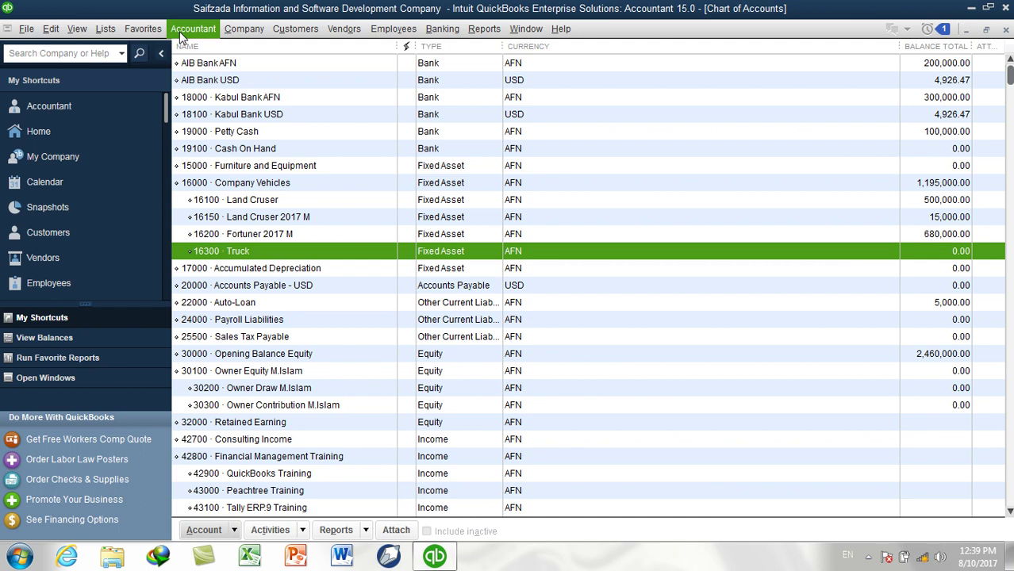
pyautogui.click(184, 31)
pyautogui.click(222, 136)
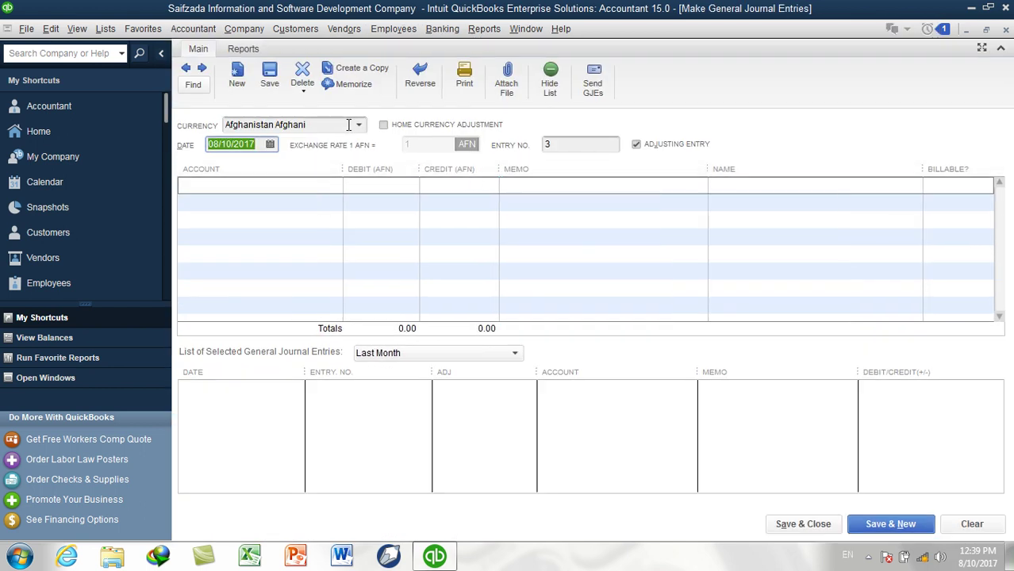
pyautogui.click(347, 125)
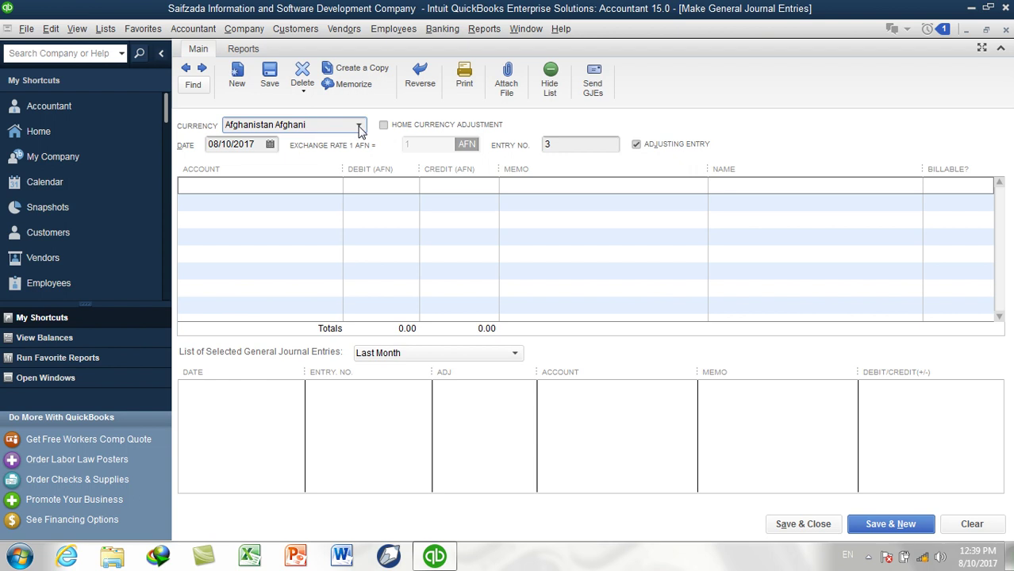
pyautogui.click(326, 190)
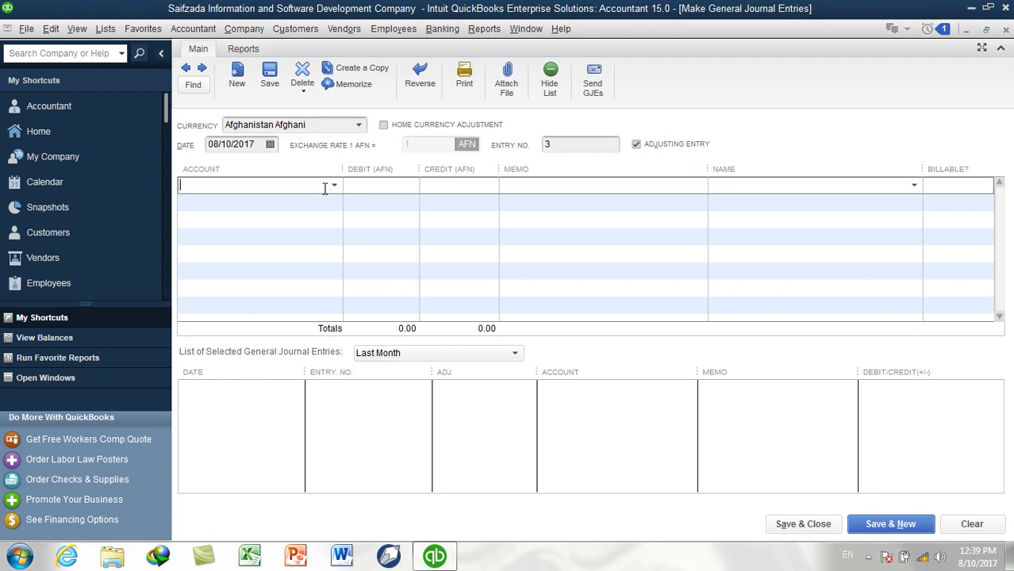
pyautogui.click(333, 185)
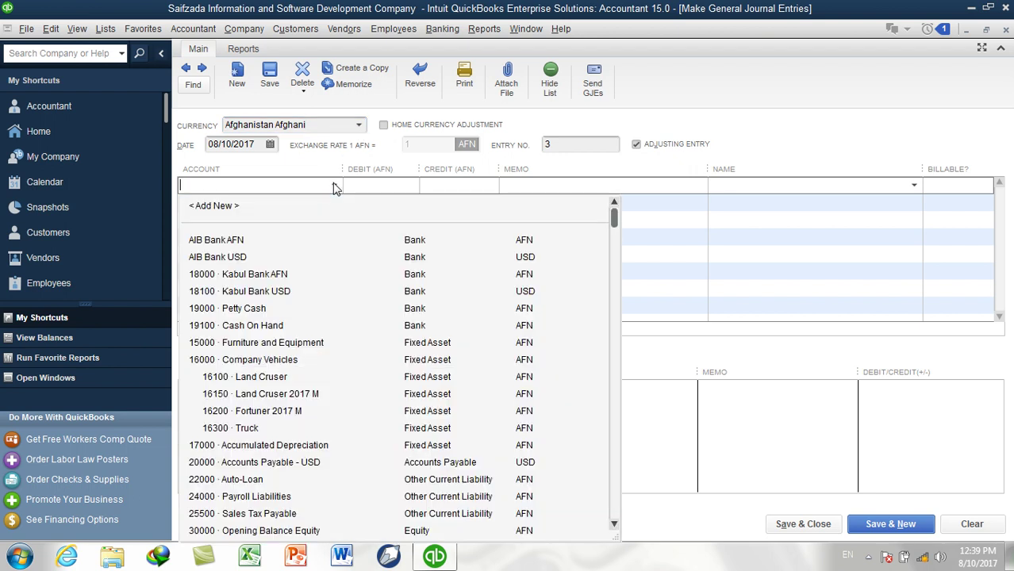
pyautogui.click(266, 427)
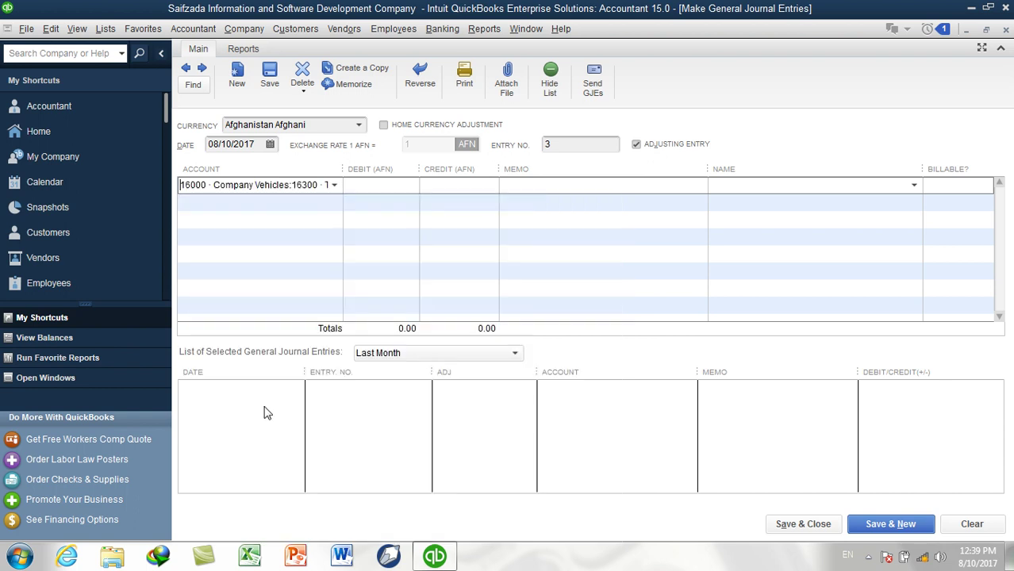
pyautogui.click(366, 189)
pyautogui.write('150,000')
pyautogui.press('Tab')
# Credit Petty Cash 100,000 and 22000 Auto-Loan 50,000, then save the entry
pyautogui.click(327, 200)
pyautogui.click(334, 204)
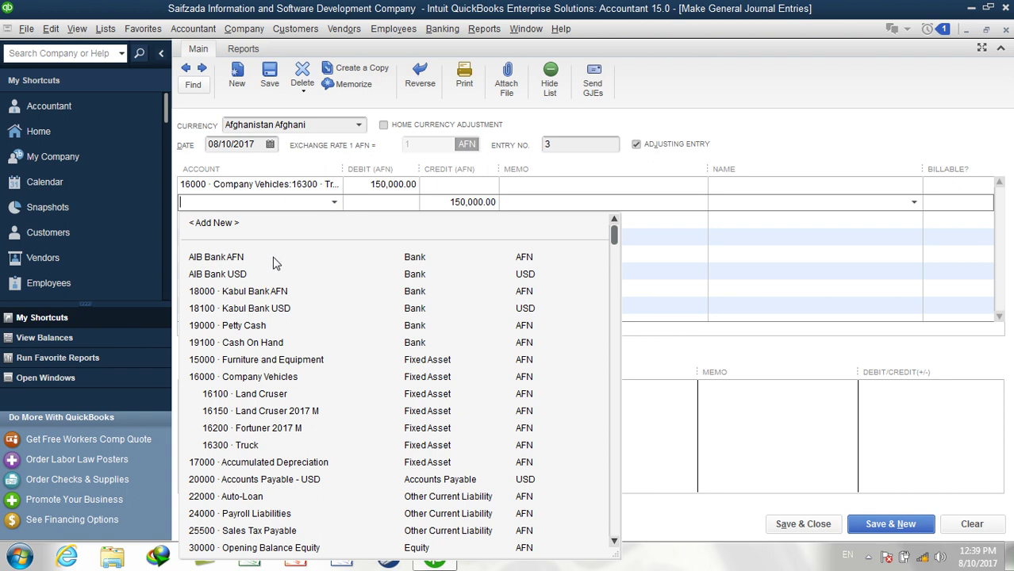
pyautogui.click(262, 325)
pyautogui.click(434, 202)
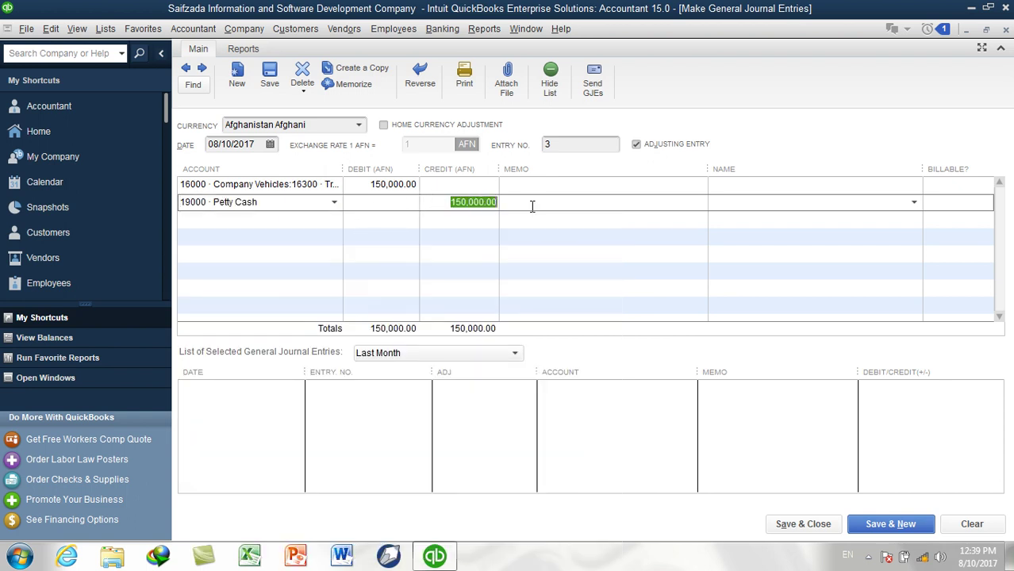
pyautogui.press('BackSpace')
pyautogui.write('100,00')
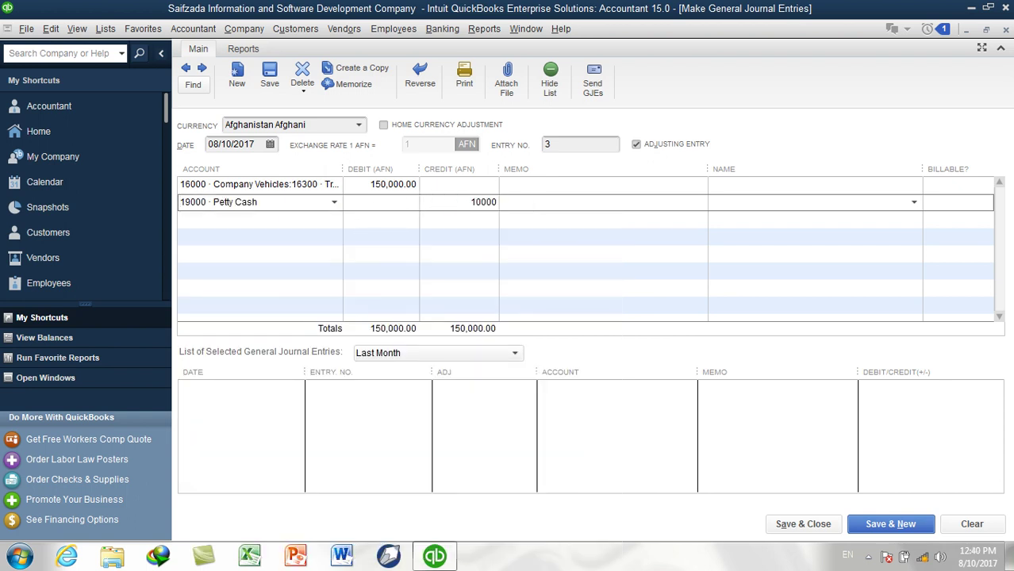
pyautogui.write('0')
pyautogui.click(533, 206)
pyautogui.click(328, 219)
pyautogui.click(330, 219)
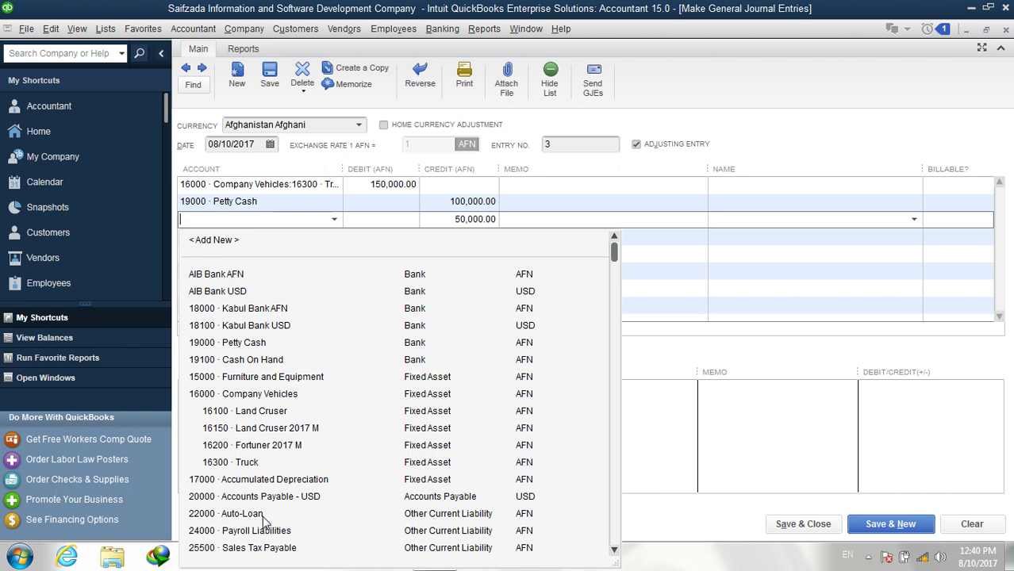
pyautogui.click(263, 515)
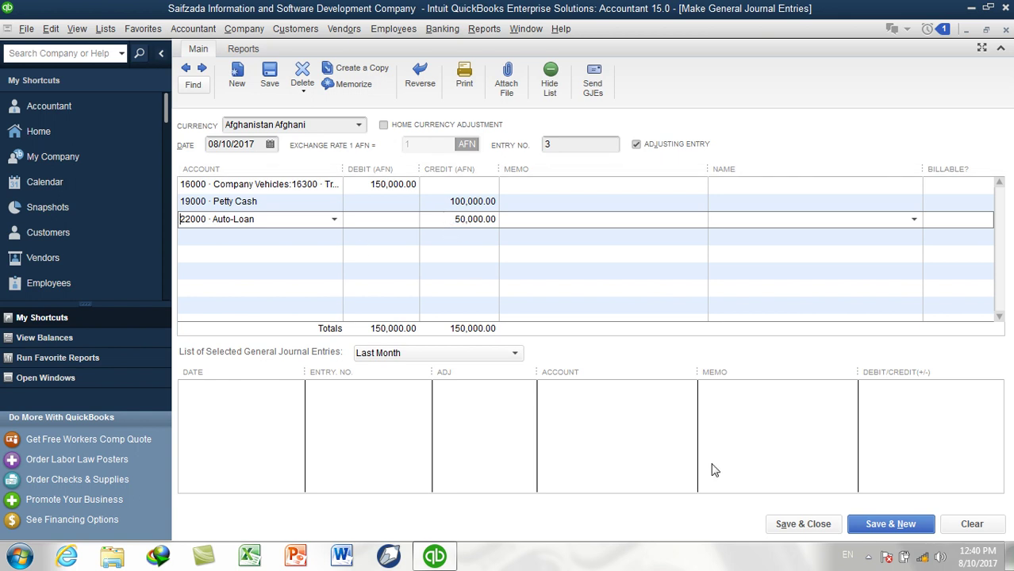
pyautogui.click(787, 523)
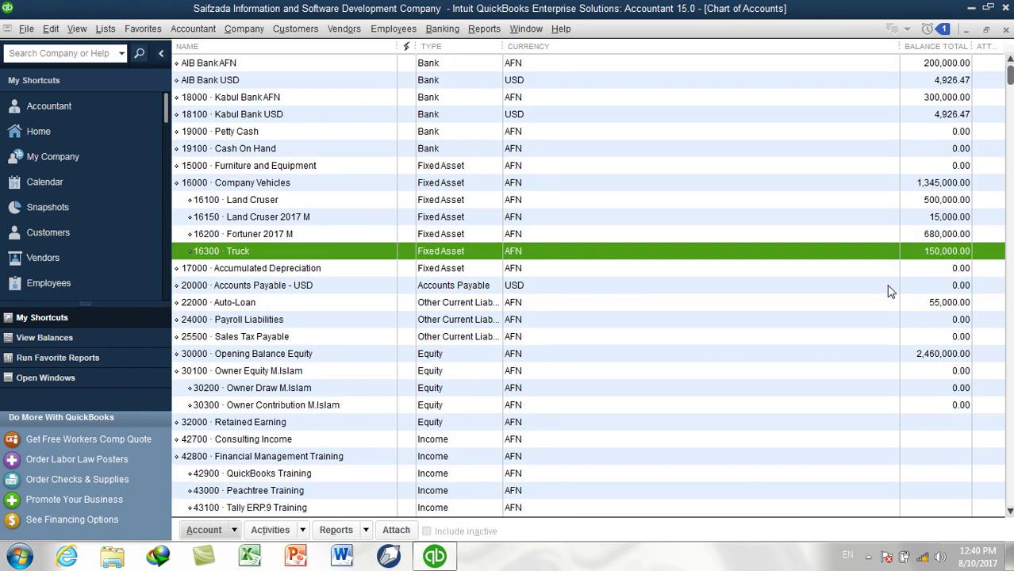
# Check Truck at 150,000 and Auto-Loan at 55,000 in the Chart of Accounts, then start a new account
pyautogui.click(222, 133)
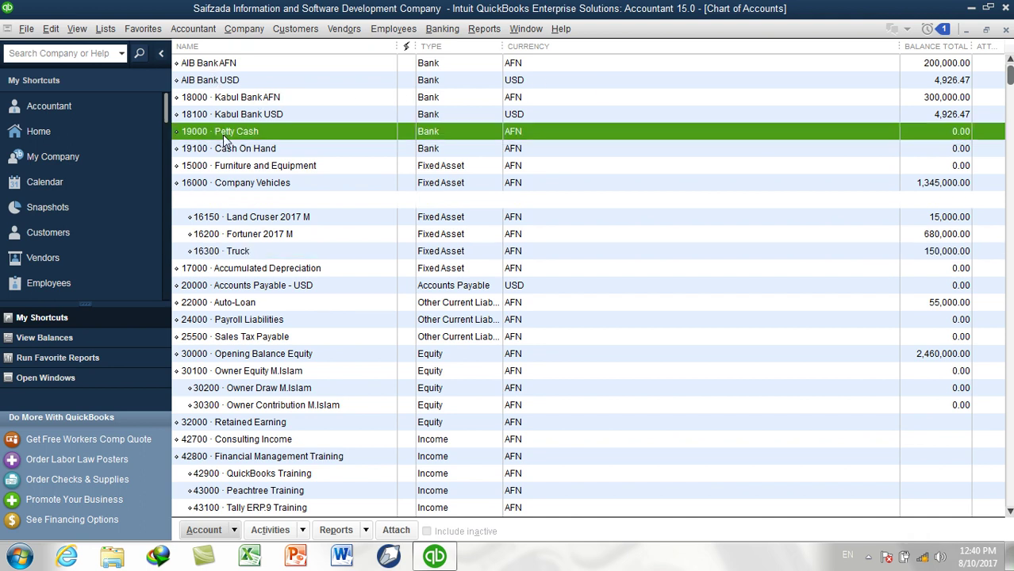
pyautogui.click(237, 251)
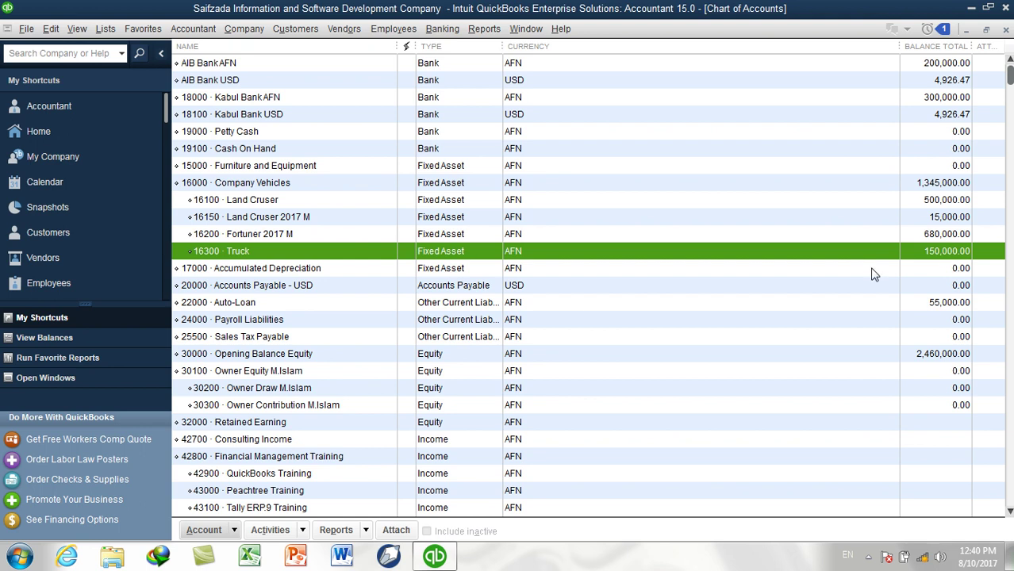
pyautogui.click(235, 303)
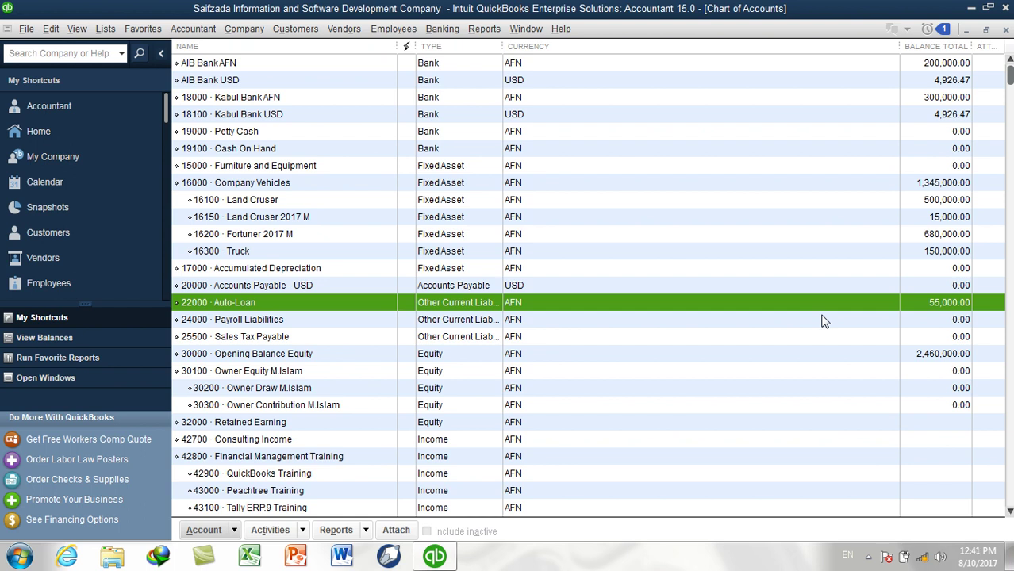
pyautogui.hotkey('ctrl', 'n')
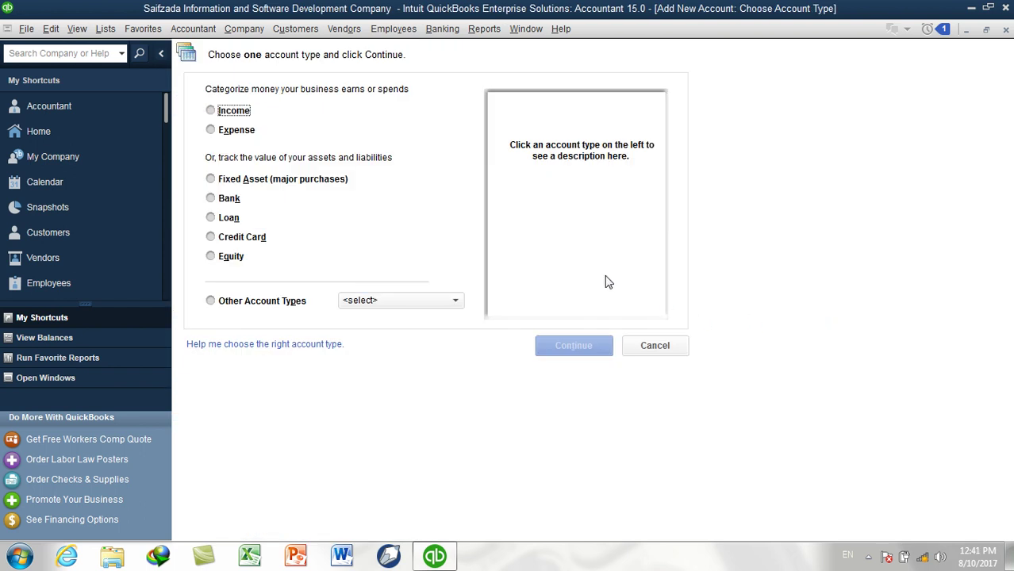
# Review the Bank, Loan, Fixed Asset, Expense, Income and Equity account type descriptions
pyautogui.click(221, 200)
pyautogui.click(223, 218)
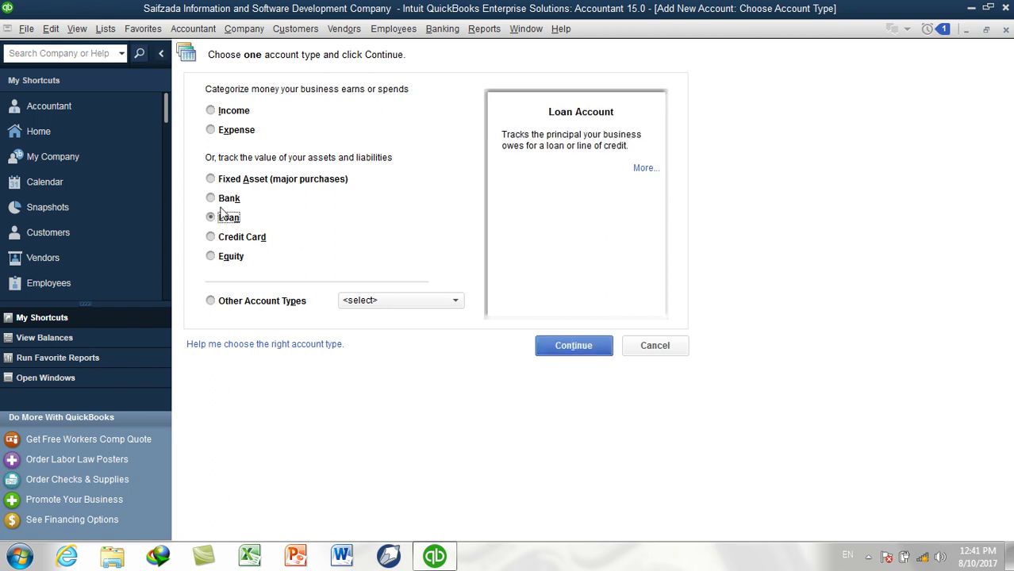
pyautogui.click(226, 180)
pyautogui.click(235, 133)
pyautogui.click(234, 112)
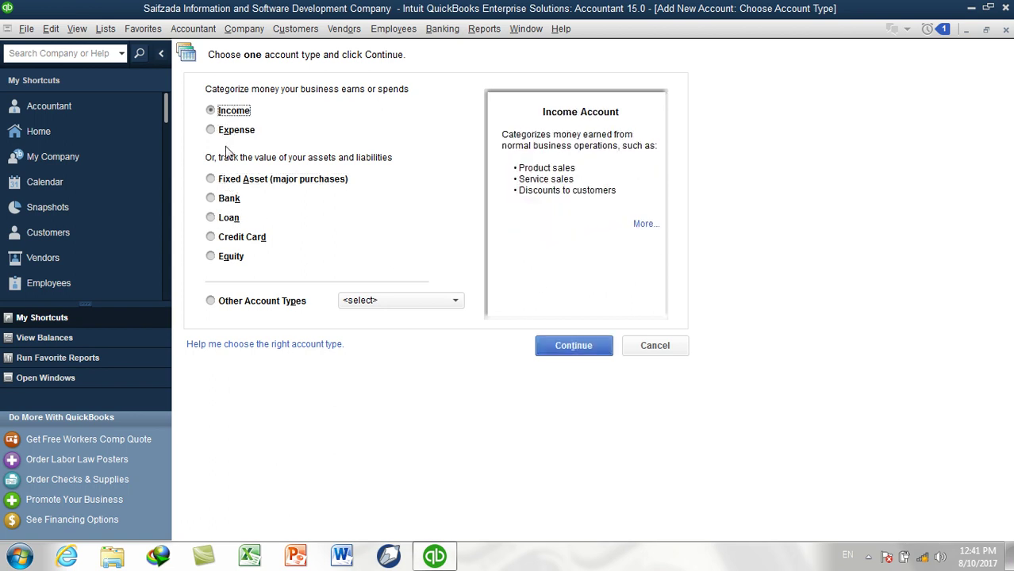
pyautogui.click(228, 260)
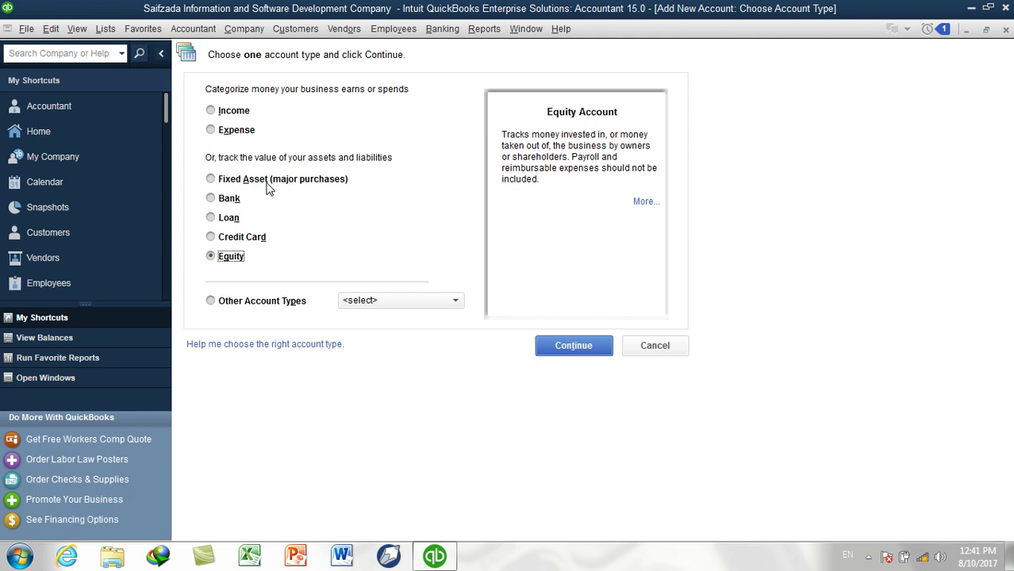
# Choose Other Asset under Other Account Types and continue to the account form
pyautogui.click(251, 305)
pyautogui.click(372, 355)
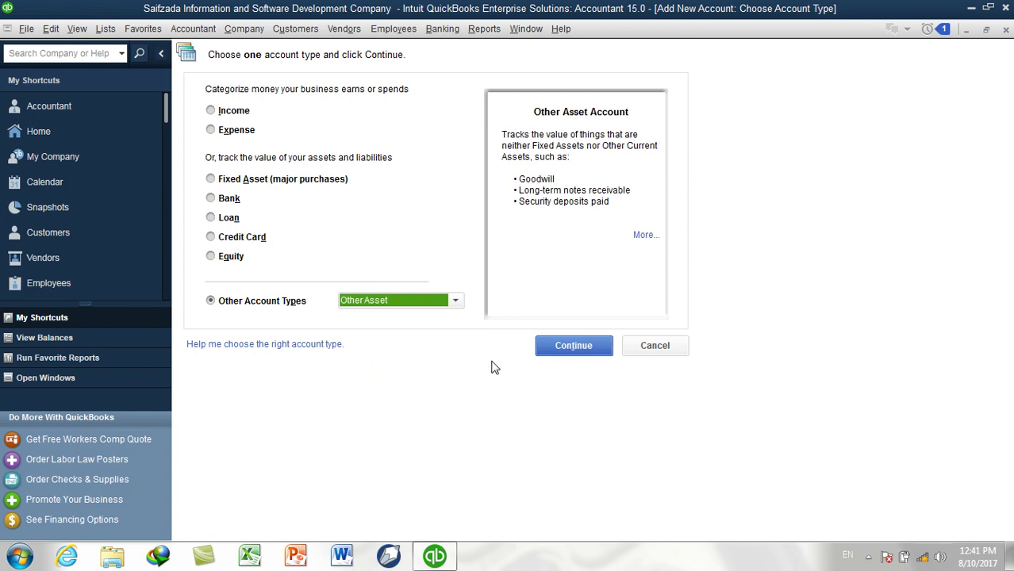
pyautogui.click(551, 349)
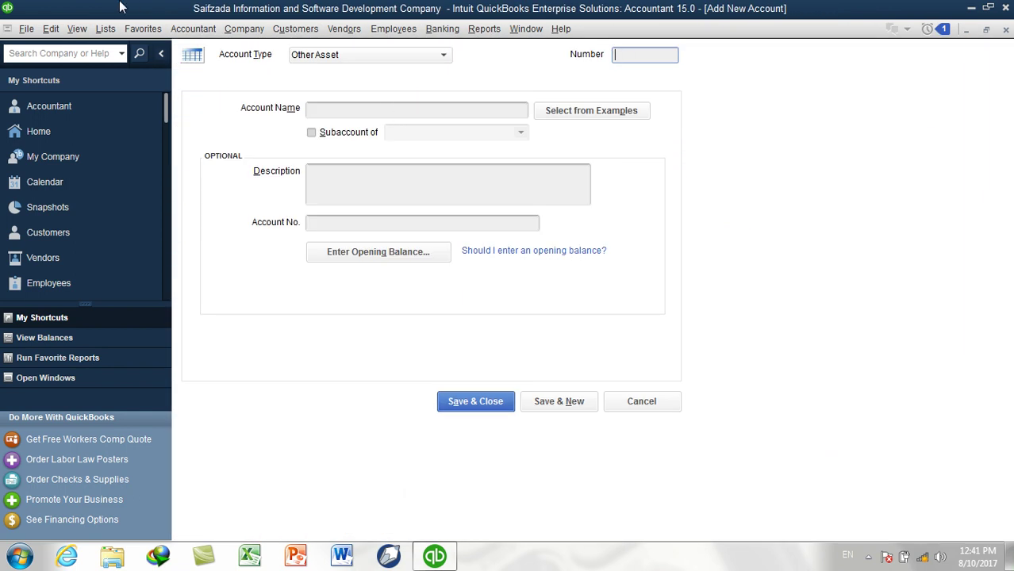
# Create Other Asset account 15100 'Prepaid Expense' from the Chart of Accounts and save it
pyautogui.click(106, 30)
pyautogui.click(139, 50)
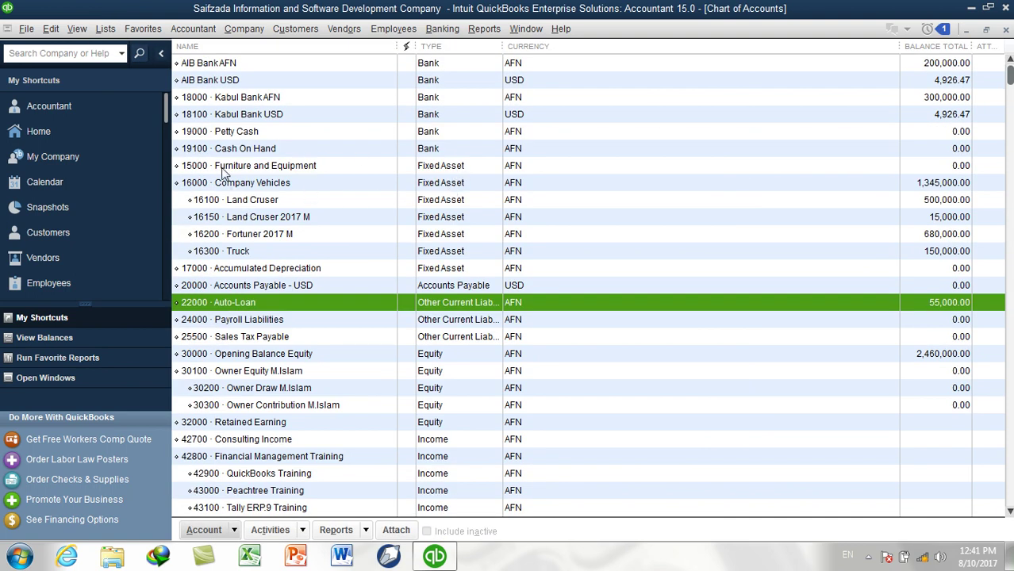
pyautogui.hotkey('ctrl', 'n')
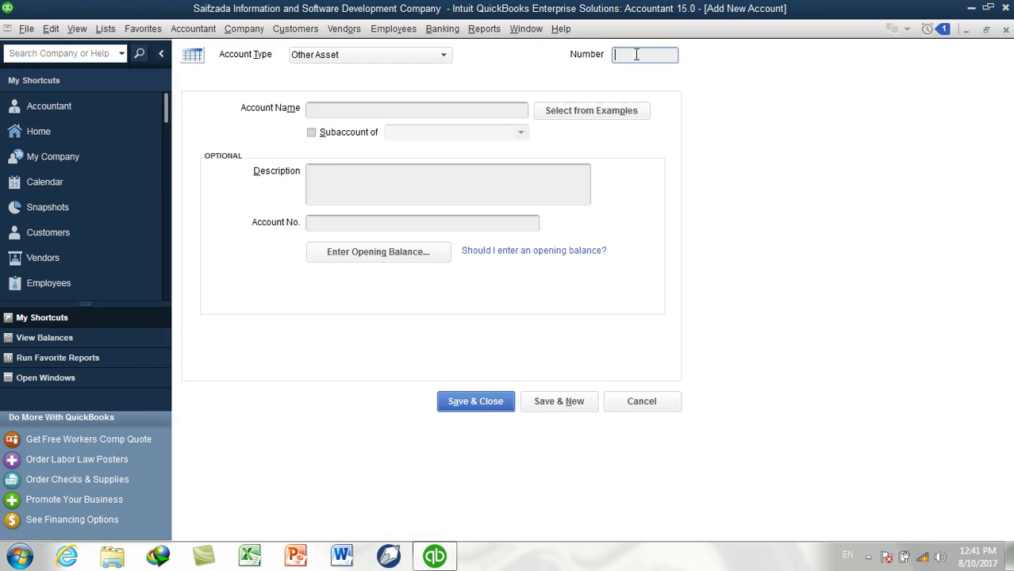
pyautogui.write('15100')
pyautogui.click(453, 113)
pyautogui.write('Pre')
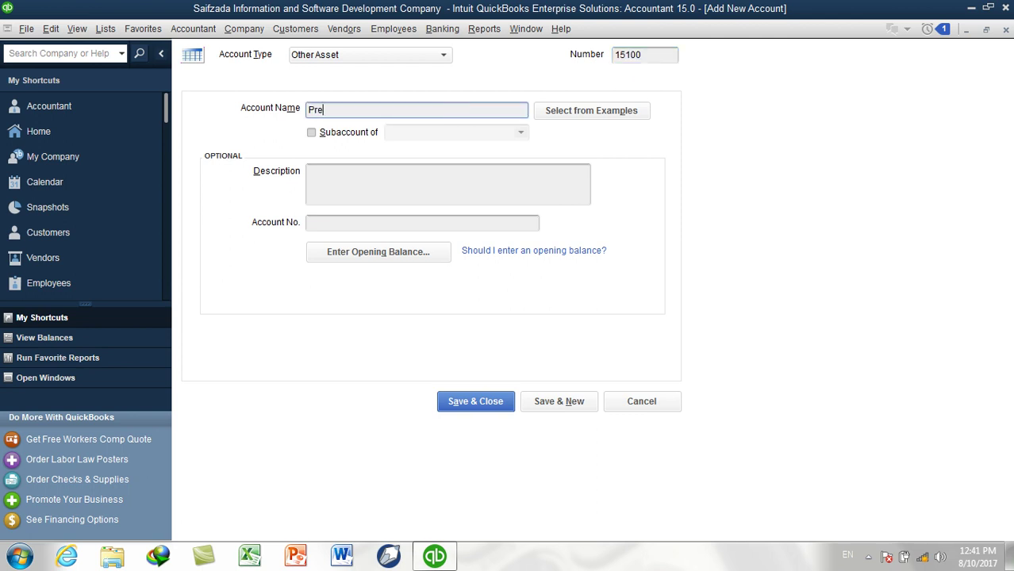
pyautogui.write('paid Expense')
pyautogui.click(542, 395)
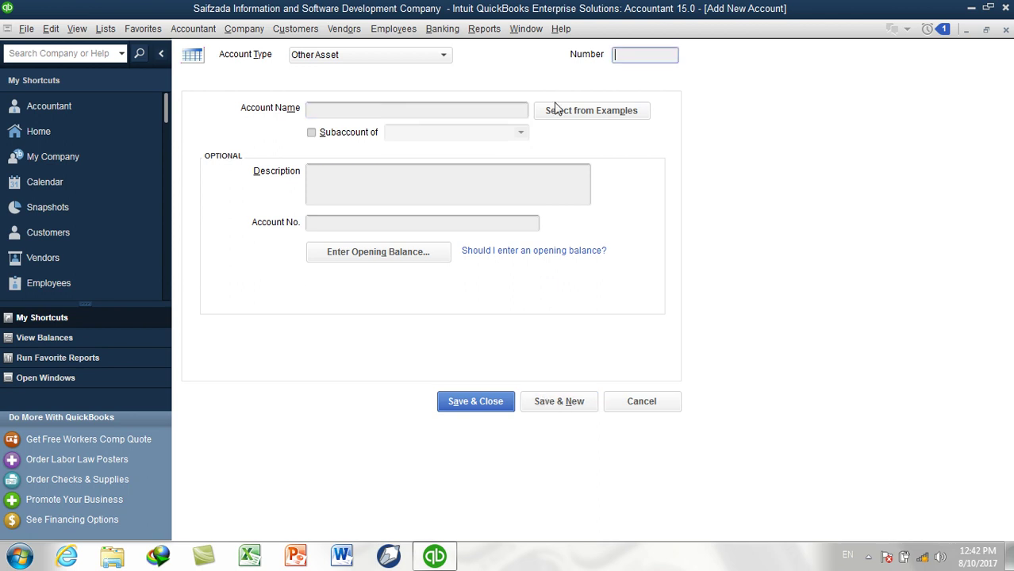
# Enter number 15200 and name 'Prepaid Insurance' on the next new account
pyautogui.write('15200')
pyautogui.press('Tab')
pyautogui.write('Prepaid In')
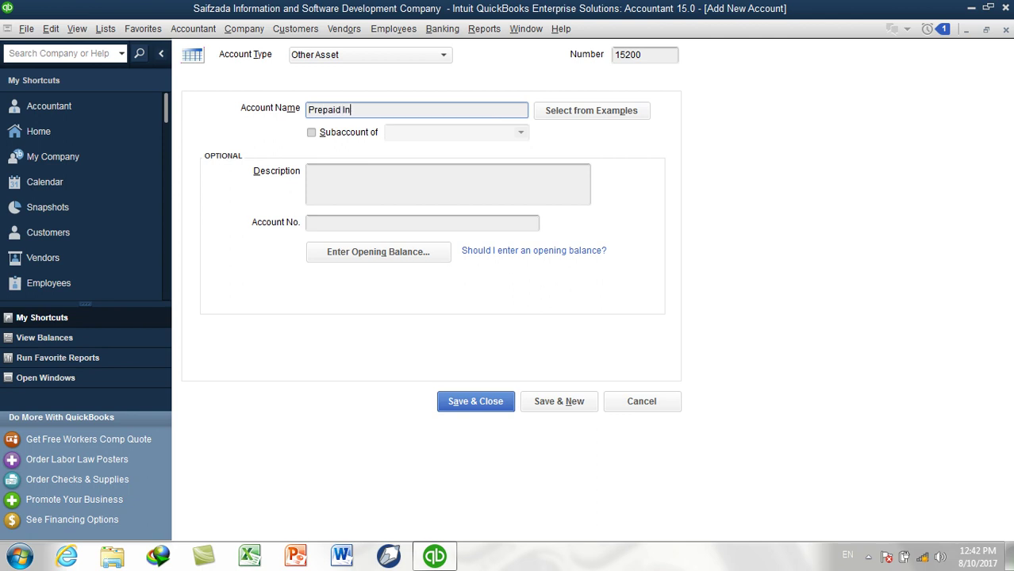
pyautogui.write('surance')
# Save Prepaid Insurance, then reopen the Chart of Accounts maximized
pyautogui.click(482, 407)
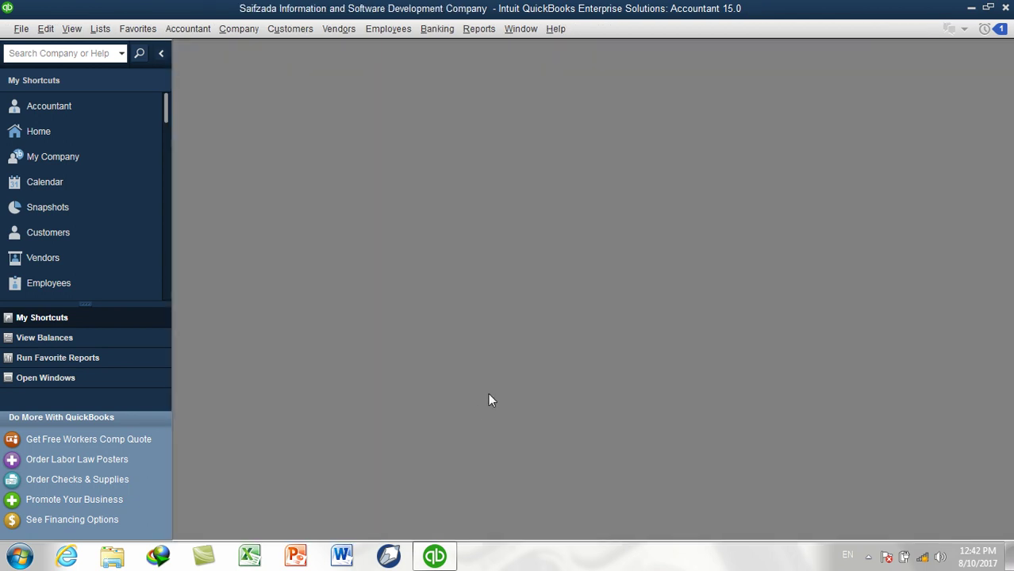
pyautogui.click(100, 28)
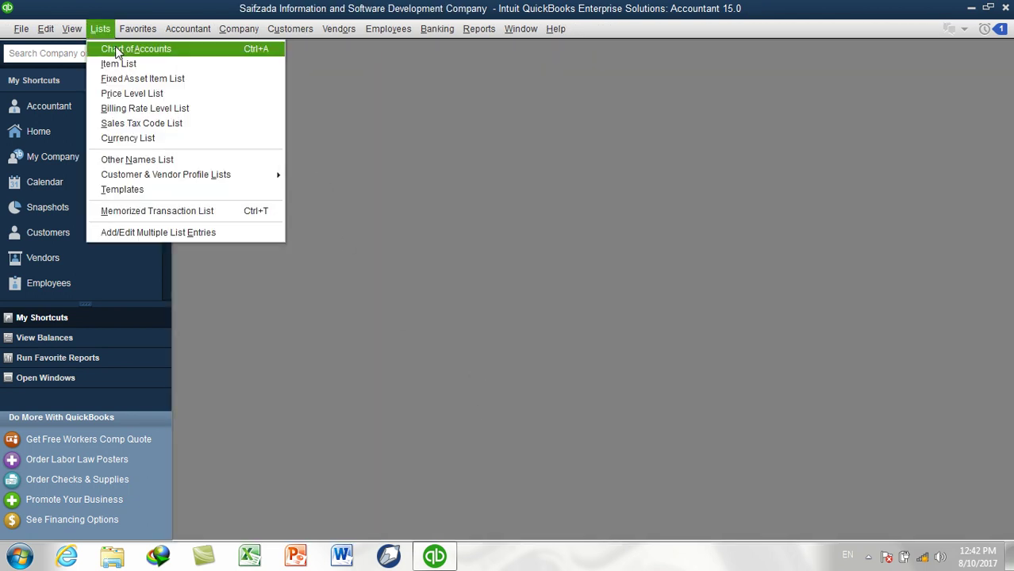
pyautogui.click(127, 48)
pyautogui.doubleClick(256, 79)
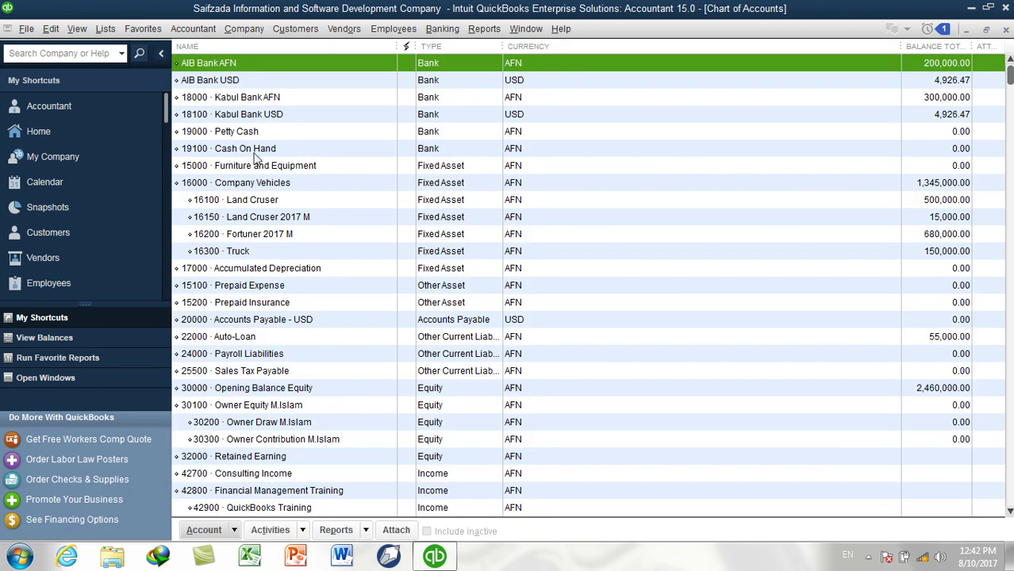
# Review the list, noting new 15100 Prepaid Expense and 15200 Prepaid Insurance among the assets
pyautogui.click(434, 168)
pyautogui.click(267, 290)
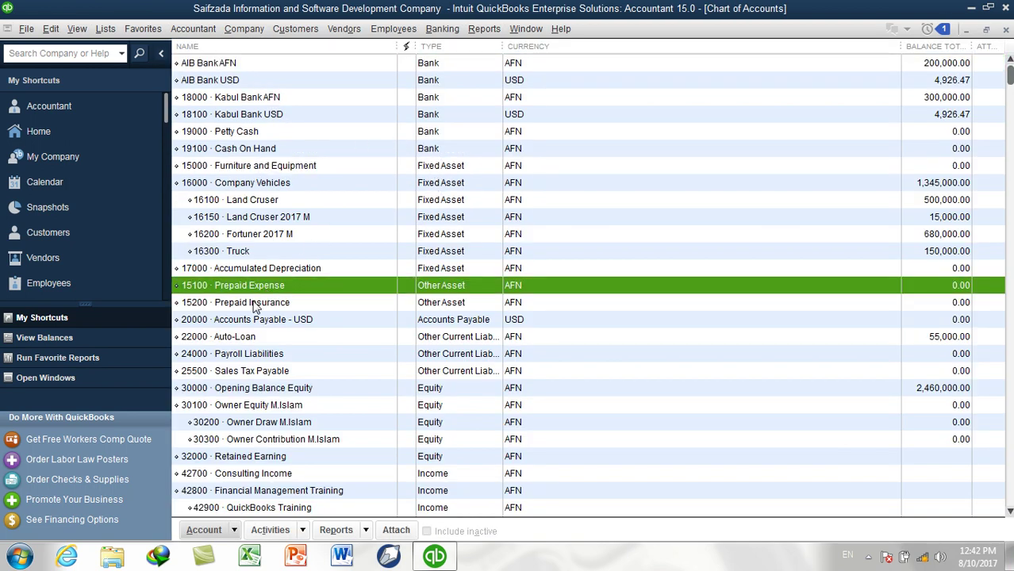
pyautogui.click(257, 306)
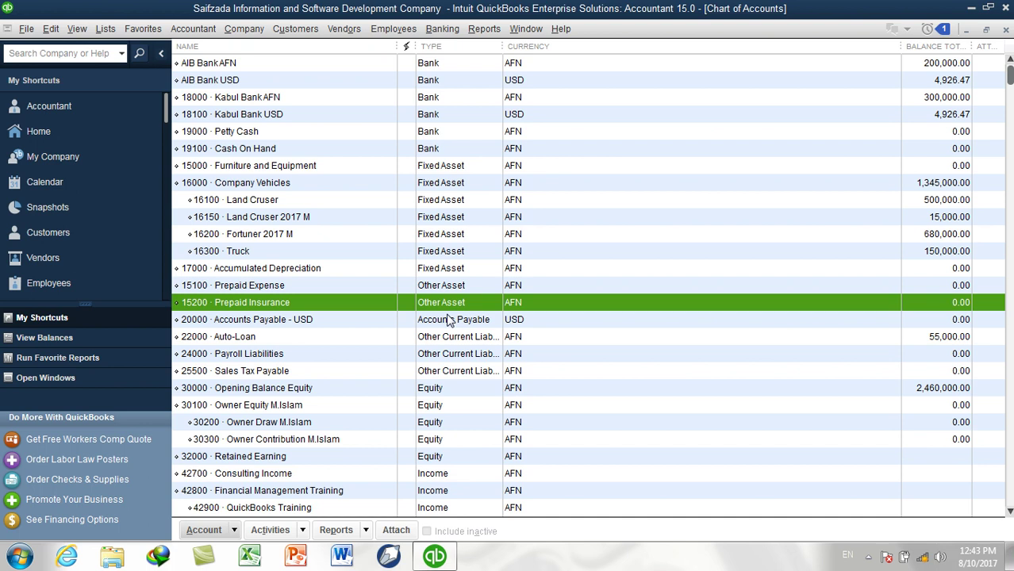
pyautogui.click(310, 353)
pyautogui.scroll(-10, 312, 354)
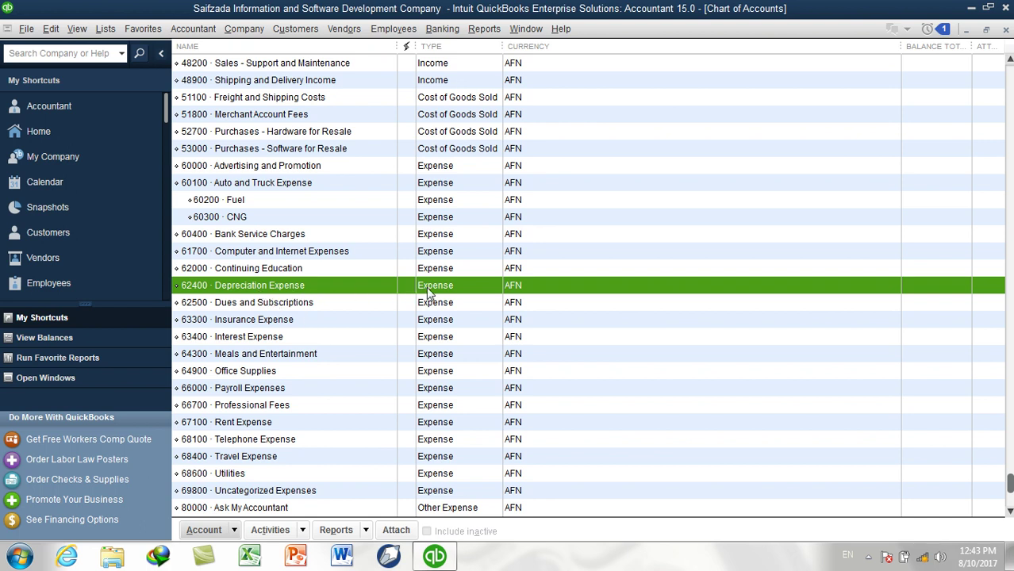
pyautogui.press('pageup')
pyautogui.press('Up')
pyautogui.press('Up')
pyautogui.press('Up')
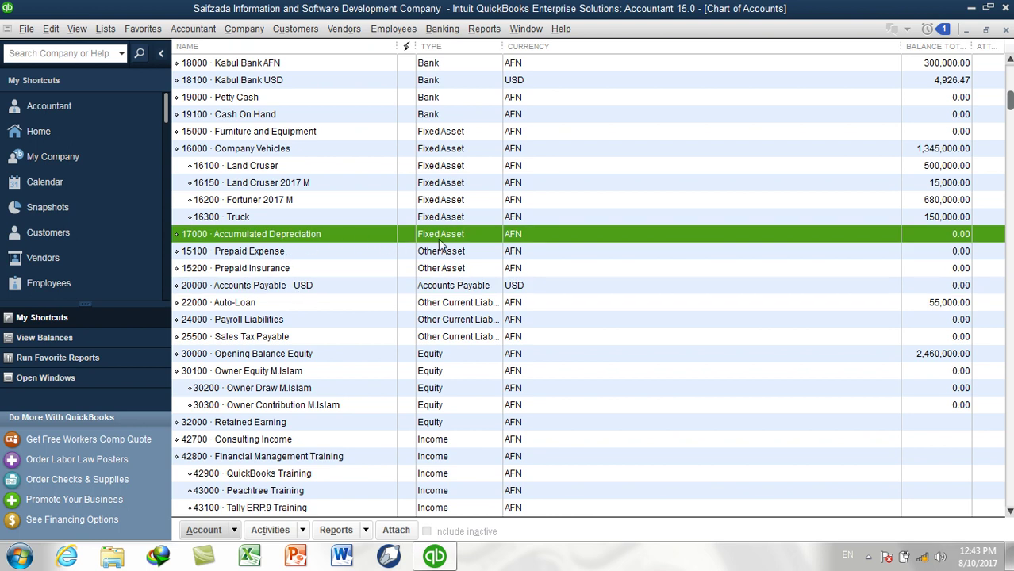
pyautogui.click(256, 319)
pyautogui.press('pagedown')
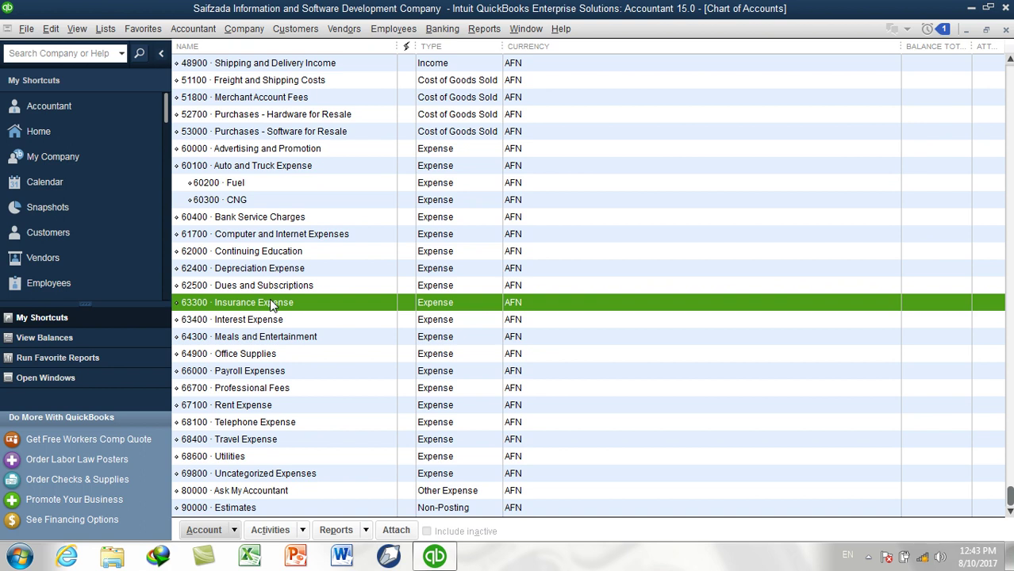
pyautogui.scroll(12, 390, 274)
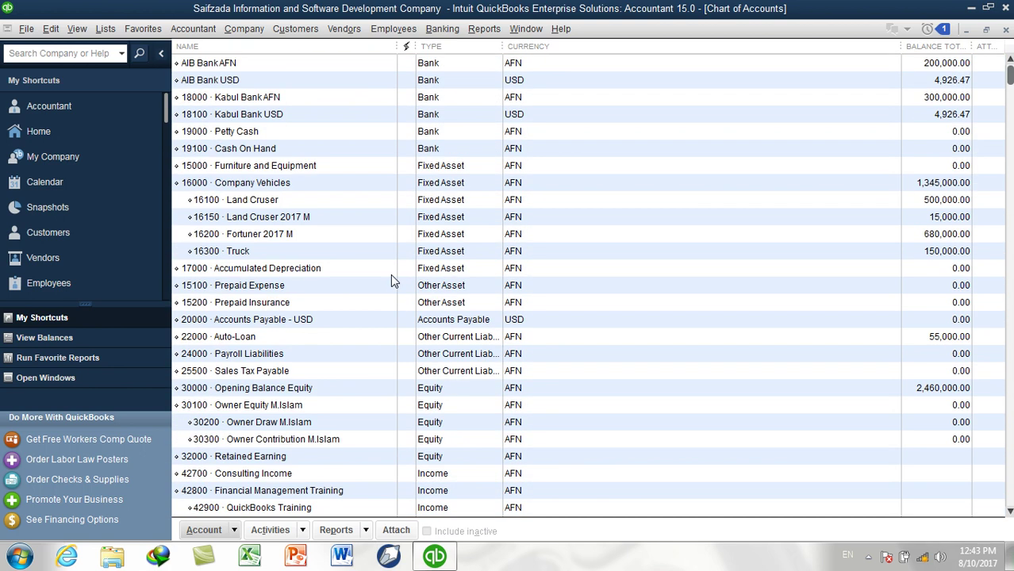